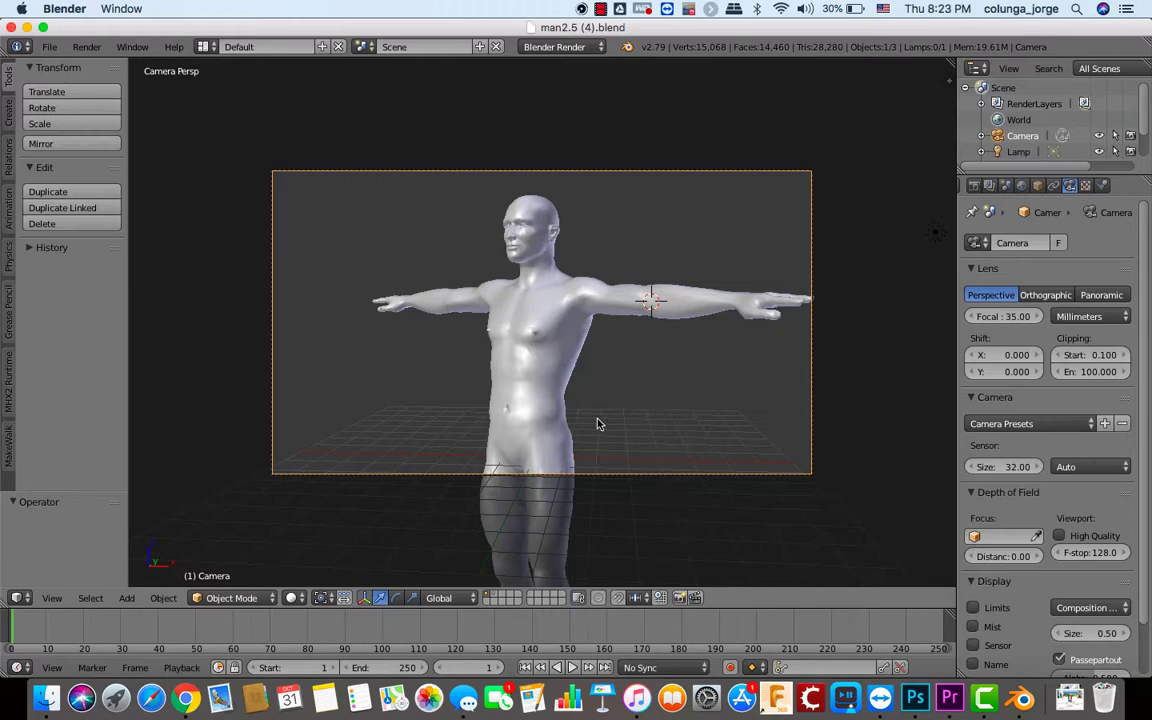
- Leave the camera view and examine the human model from the front and side in perspective
{"action": "key", "text": "KP_0"}
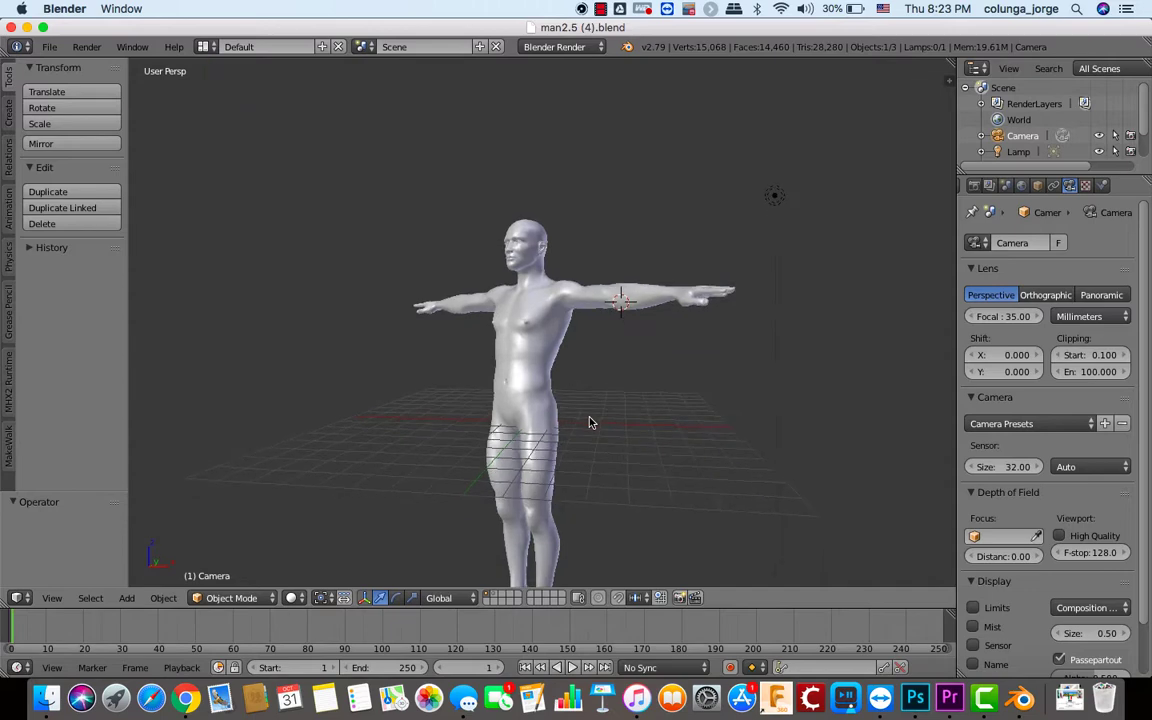
{"action": "key", "text": "KP_6"}
{"action": "key", "text": "KP_6"}
{"action": "key", "text": "KP_6"}
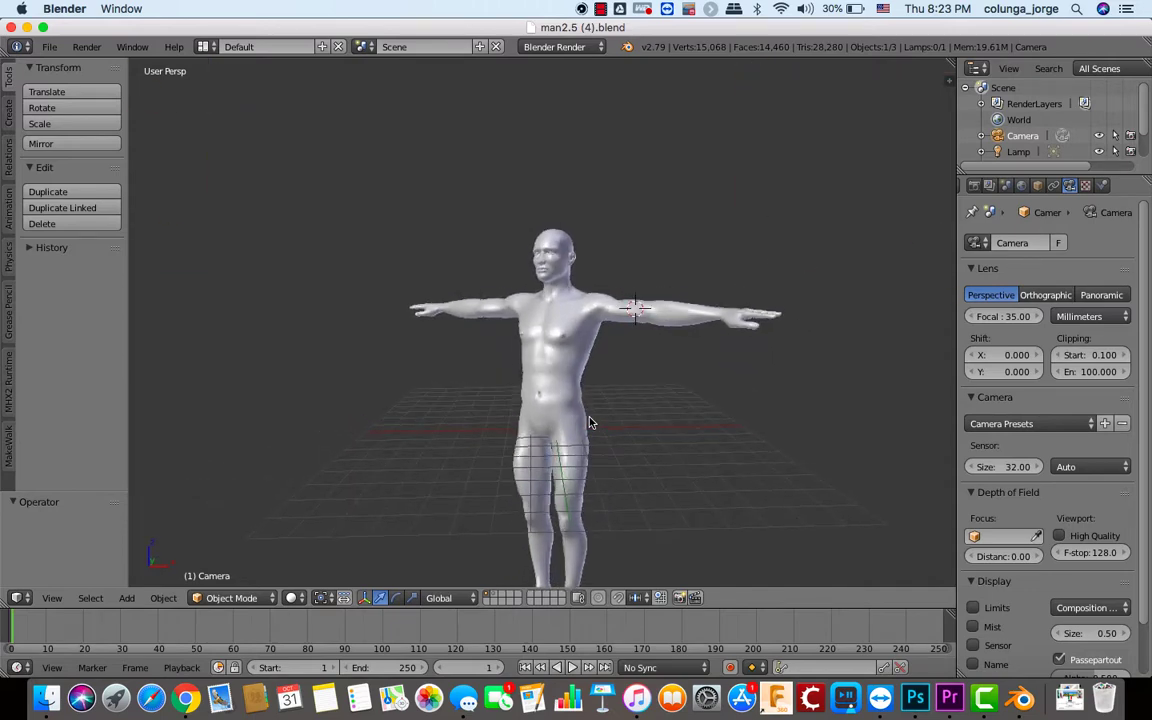
{"action": "scroll", "coordinate": [589, 422], "scroll_direction": "up", "scroll_amount": 3}
{"action": "key", "text": "KP_6"}
{"action": "key", "text": "KP_6"}
{"action": "key", "text": "KP_6"}
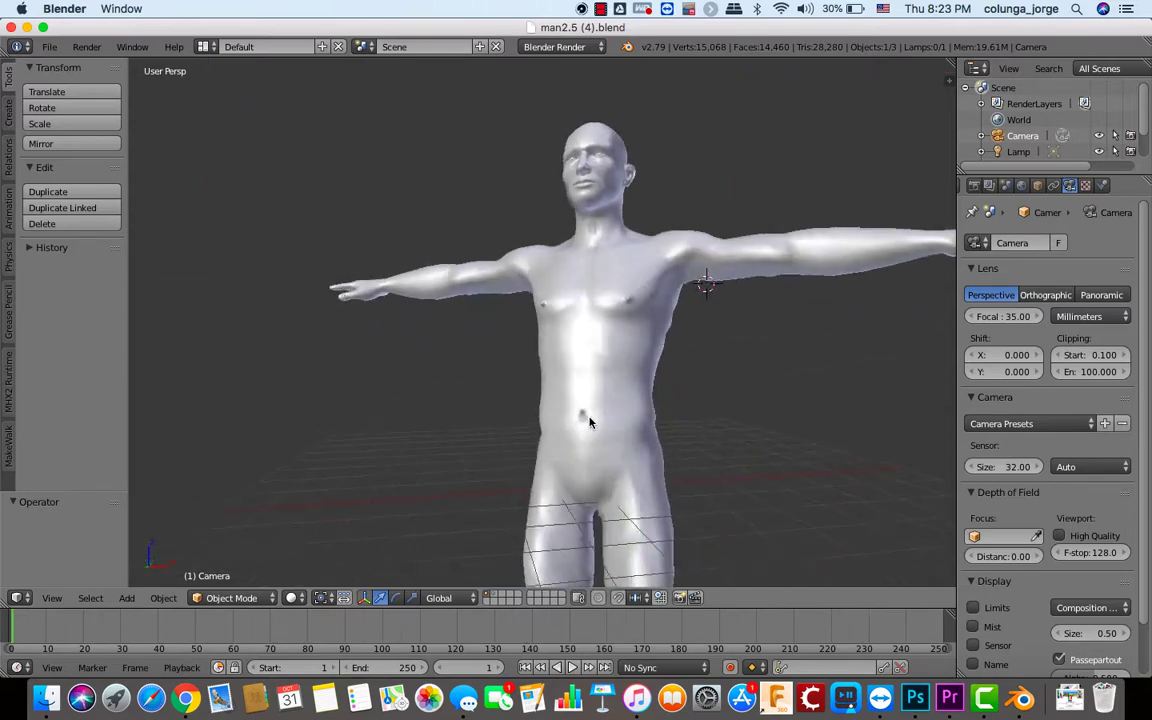
{"action": "key", "text": "KP_6"}
{"action": "key", "text": "KP_6"}
{"action": "key", "text": "KP_6"}
{"action": "key", "text": "KP_8"}
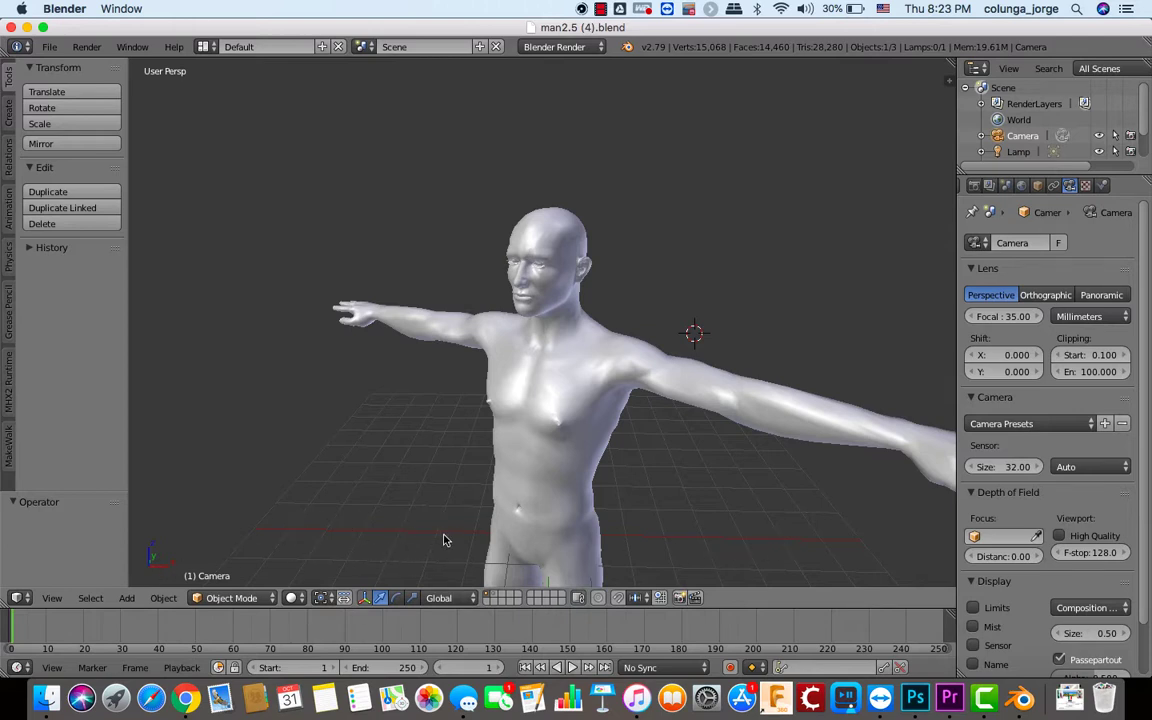
- Rotate the human model about 29.6° around the global Z axis so it faces the front
{"action": "right_click", "coordinate": [578, 463]}
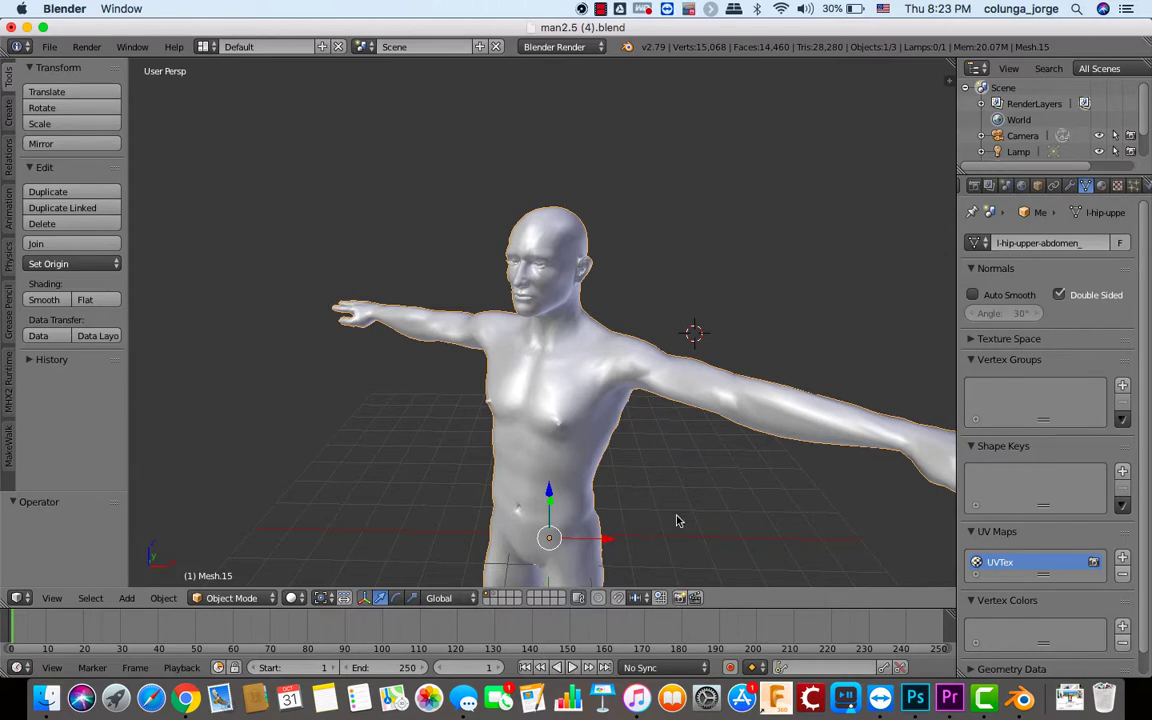
{"action": "key", "text": "r"}
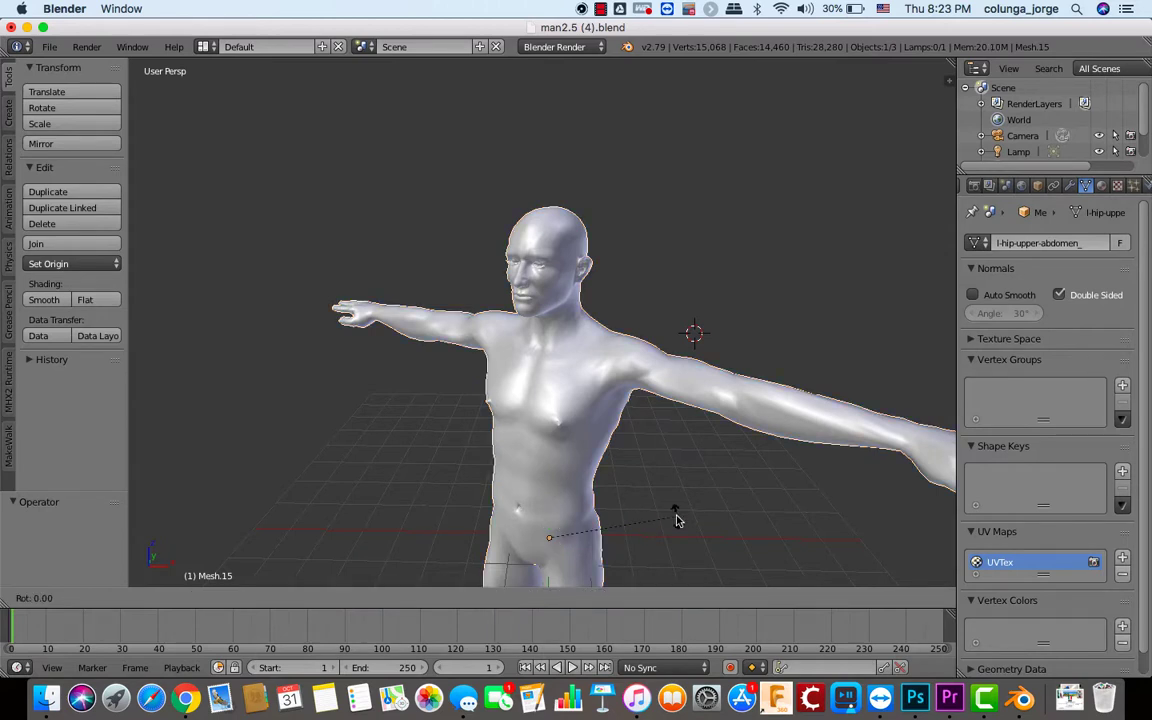
{"action": "key", "text": "z"}
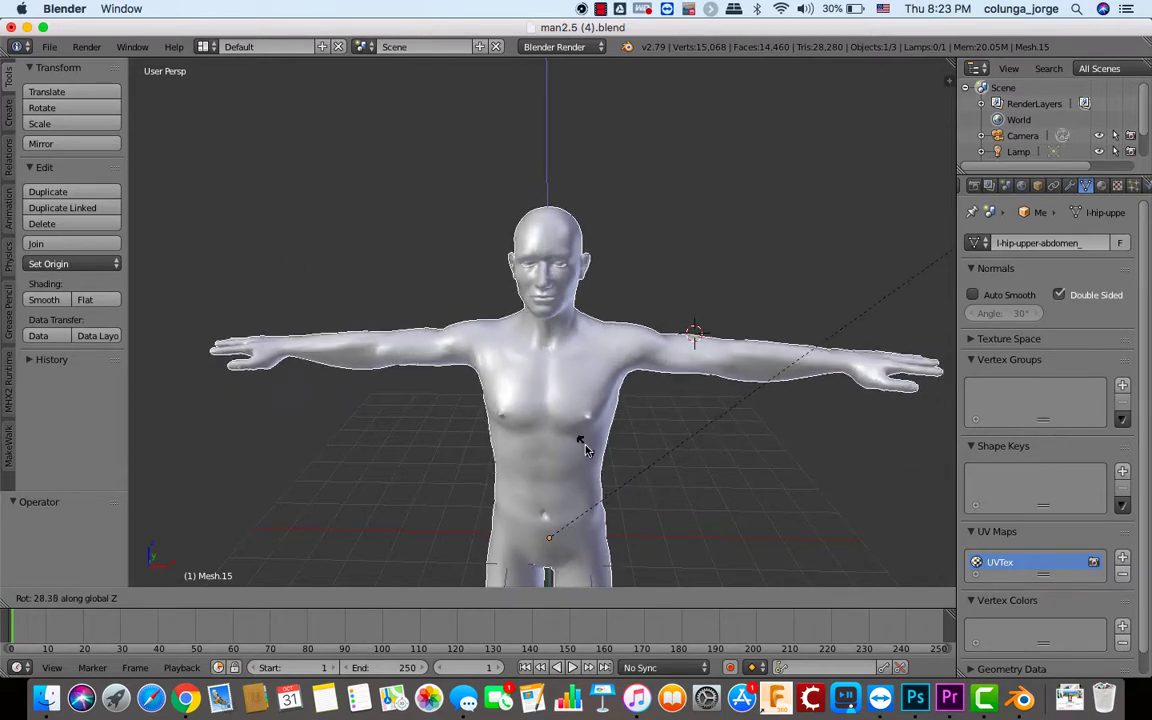
{"action": "left_click", "coordinate": [621, 406]}
{"action": "scroll", "coordinate": [642, 440], "scroll_direction": "up", "scroll_amount": 8}
{"action": "scroll", "coordinate": [642, 445], "scroll_direction": "up", "scroll_amount": 4}
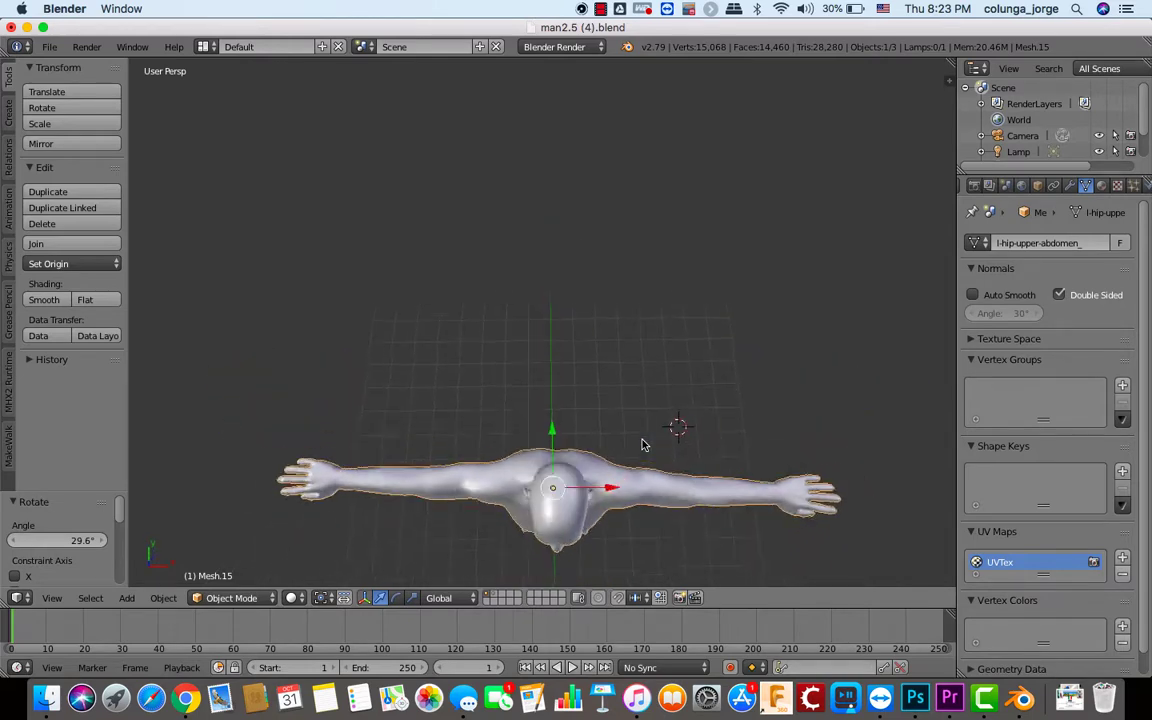
- Scale the human model down uniformly to a factor of about 0.265
{"action": "scroll", "coordinate": [642, 445], "scroll_direction": "down", "scroll_amount": 10}
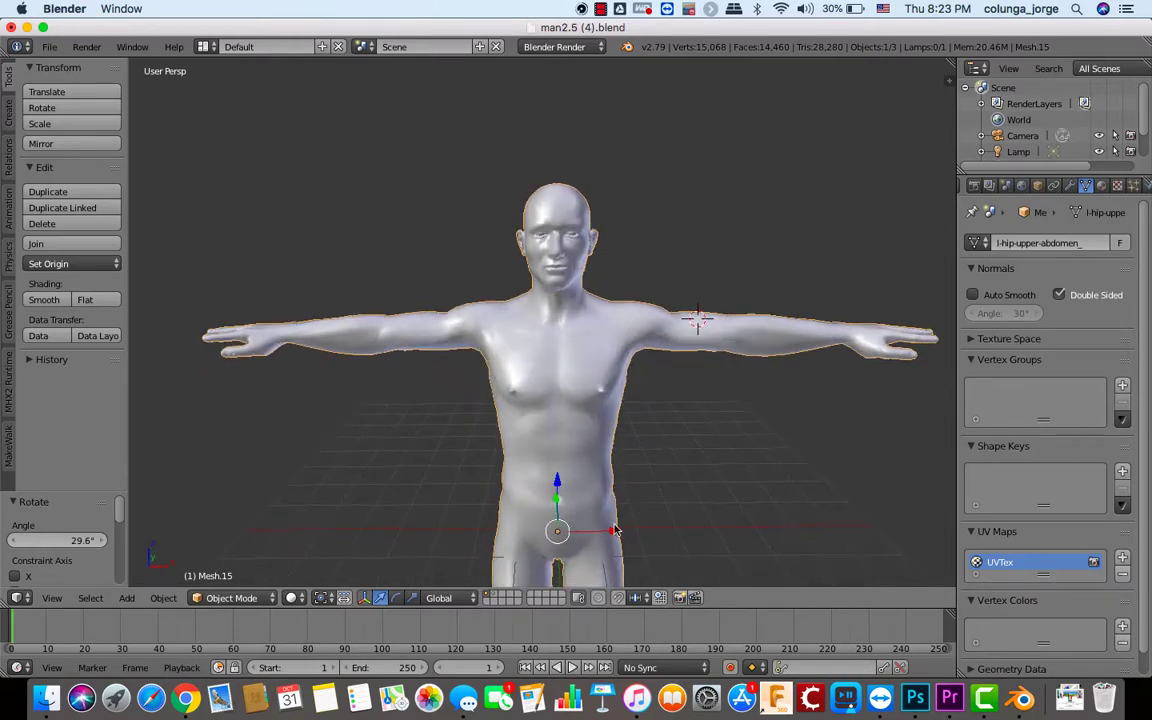
{"action": "scroll", "coordinate": [612, 550], "scroll_direction": "down", "scroll_amount": 4}
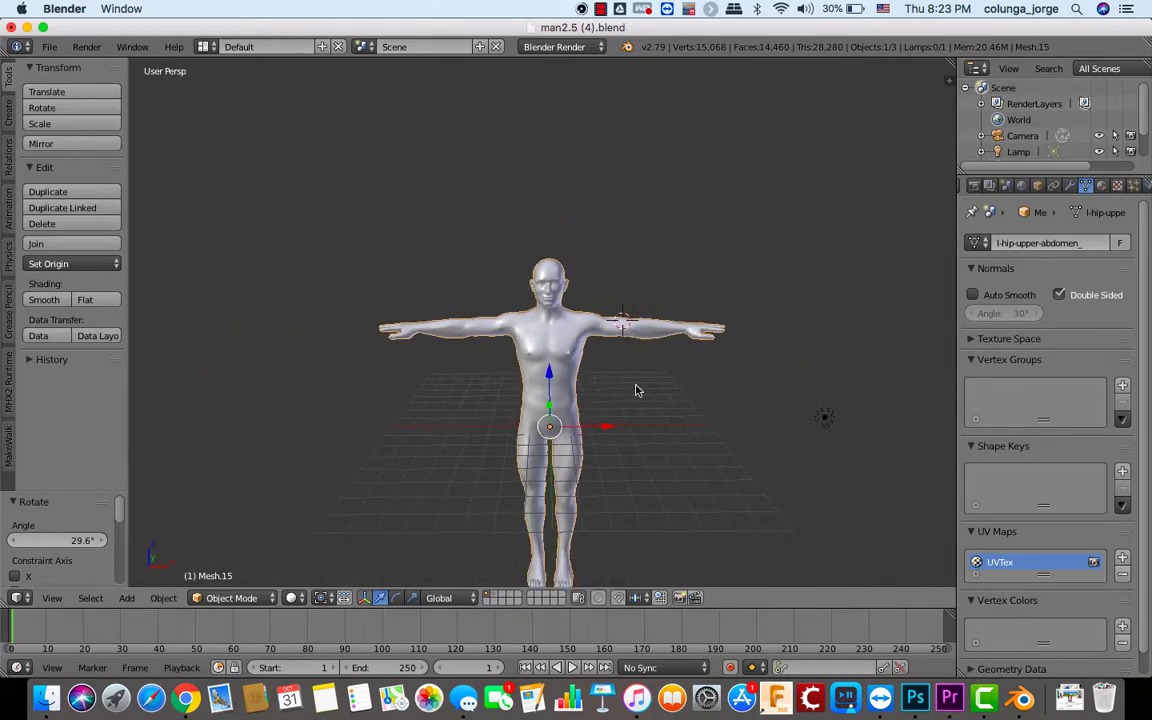
{"action": "key", "text": "s"}
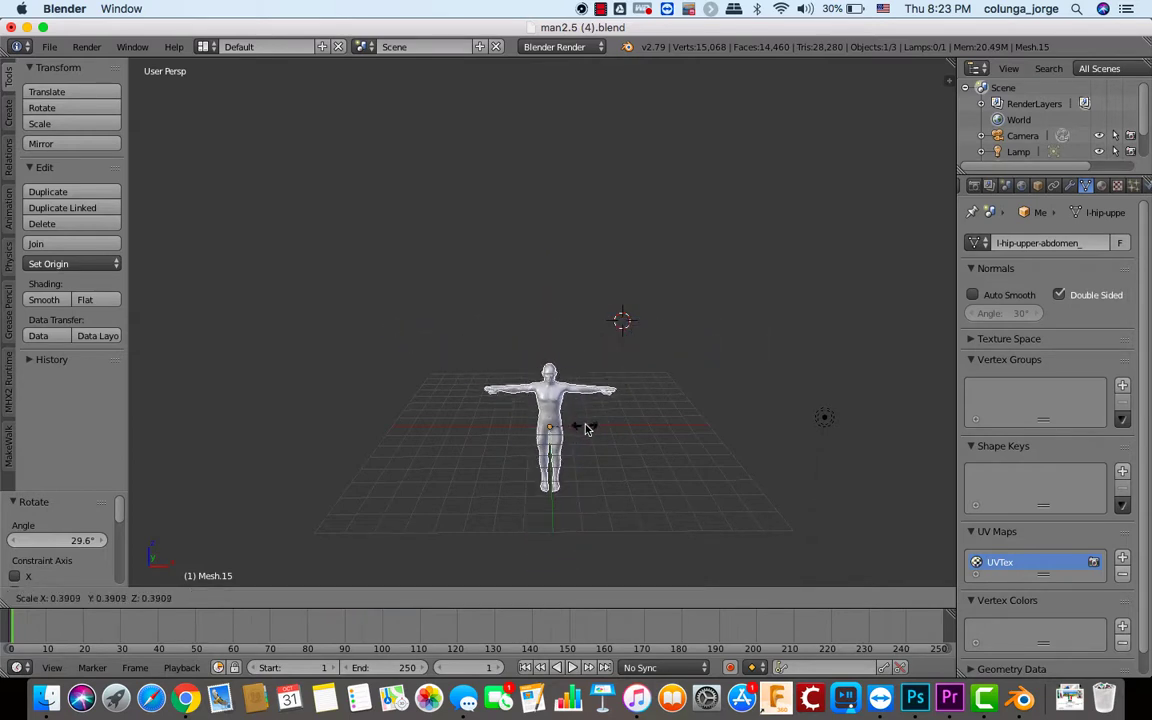
{"action": "left_click", "coordinate": [571, 434]}
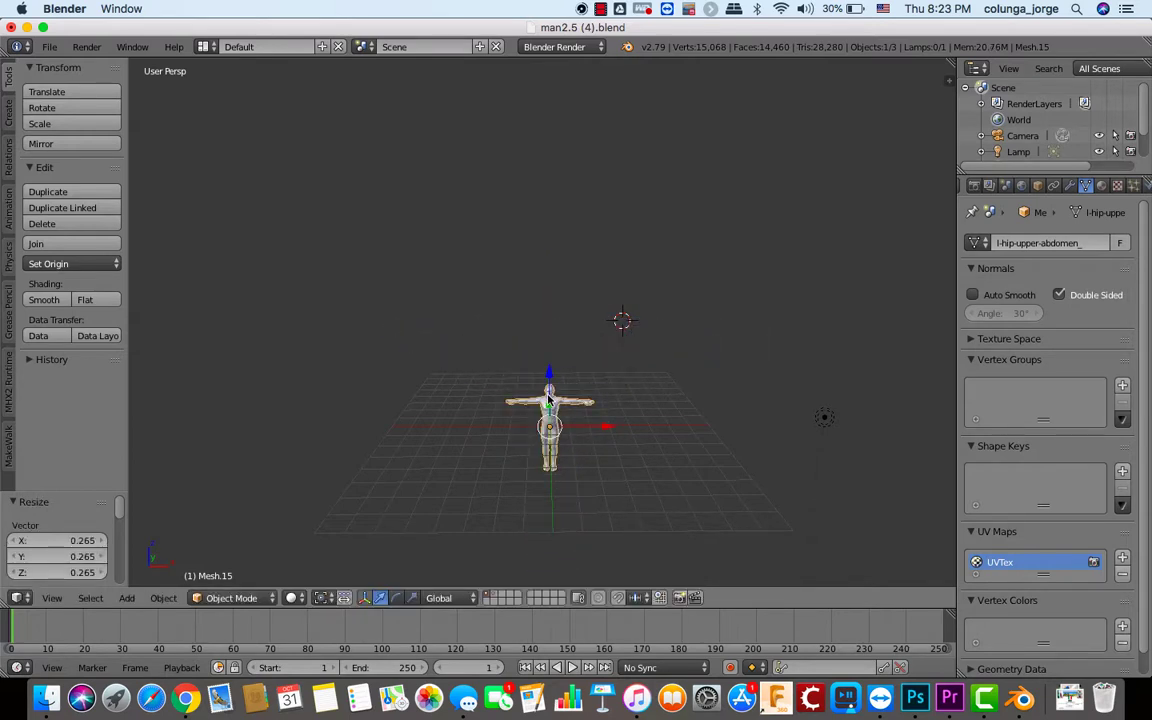
- Move the human model up along the Z axis by about 2.303 so its feet reach the grid floor
{"action": "key", "text": "g"}
{"action": "key", "text": "z"}
{"action": "left_click_drag", "start_coordinate": [548, 351], "coordinate": [548, 357]}
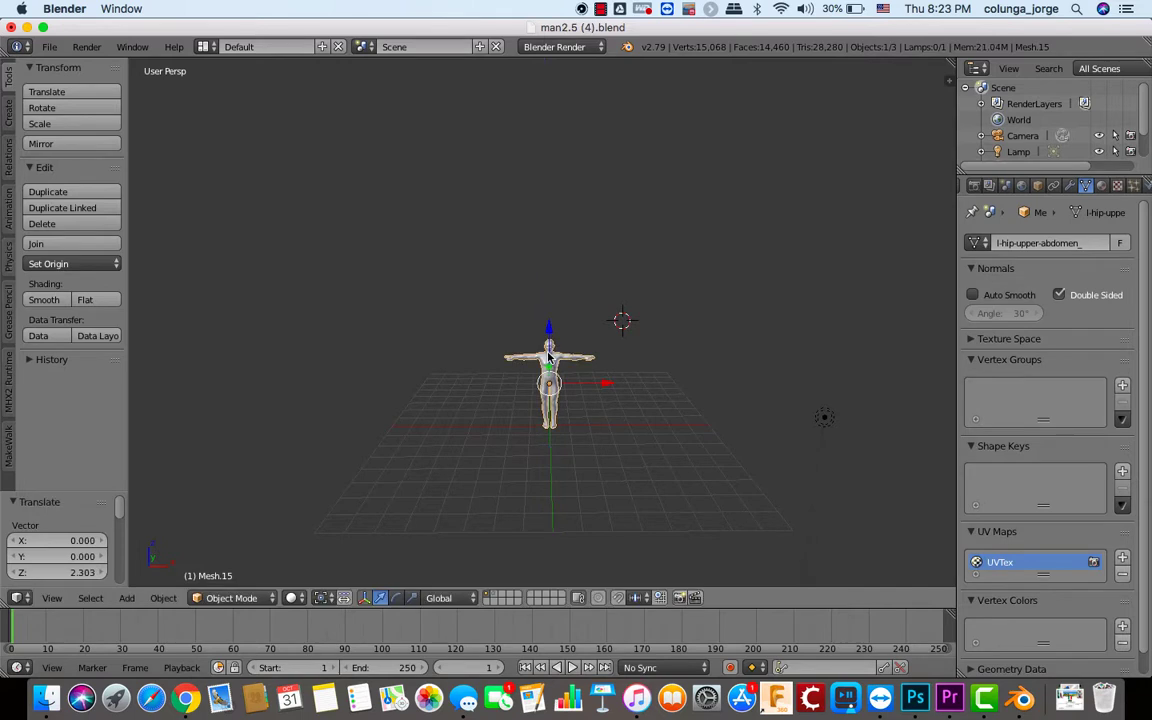
{"action": "scroll", "coordinate": [546, 451], "scroll_direction": "down", "scroll_amount": 5}
{"action": "scroll", "coordinate": [535, 247], "scroll_direction": "up", "scroll_amount": 5}
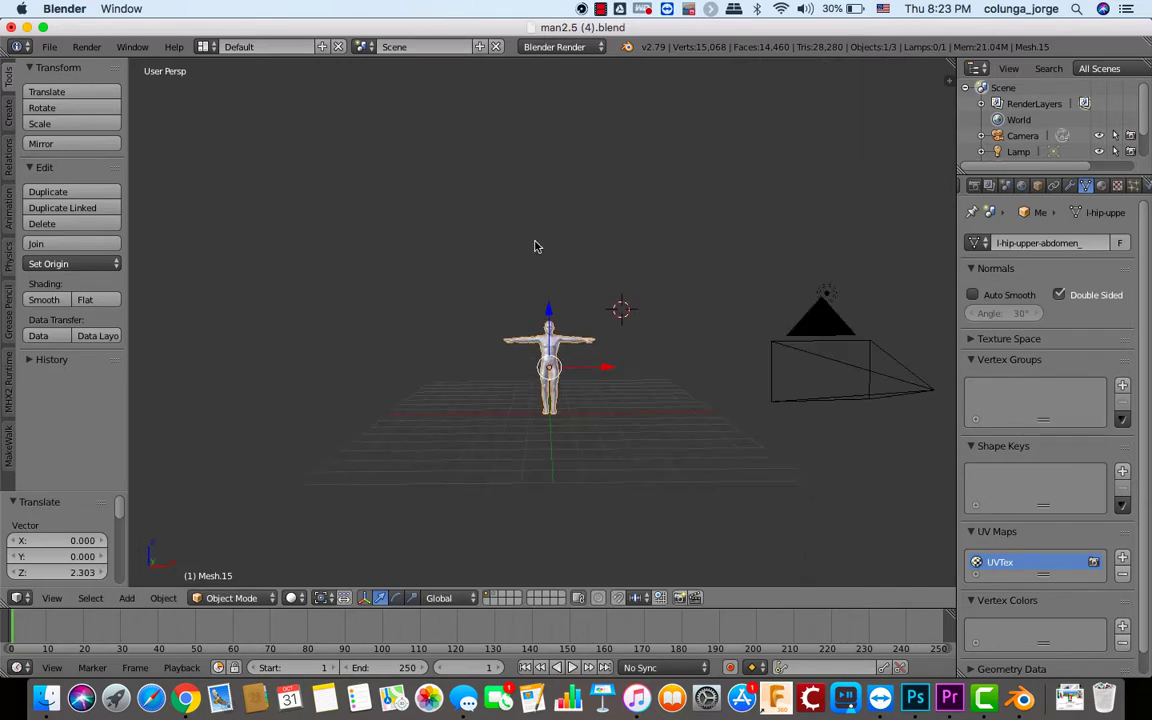
{"action": "scroll", "coordinate": [535, 247], "scroll_direction": "down", "scroll_amount": 3}
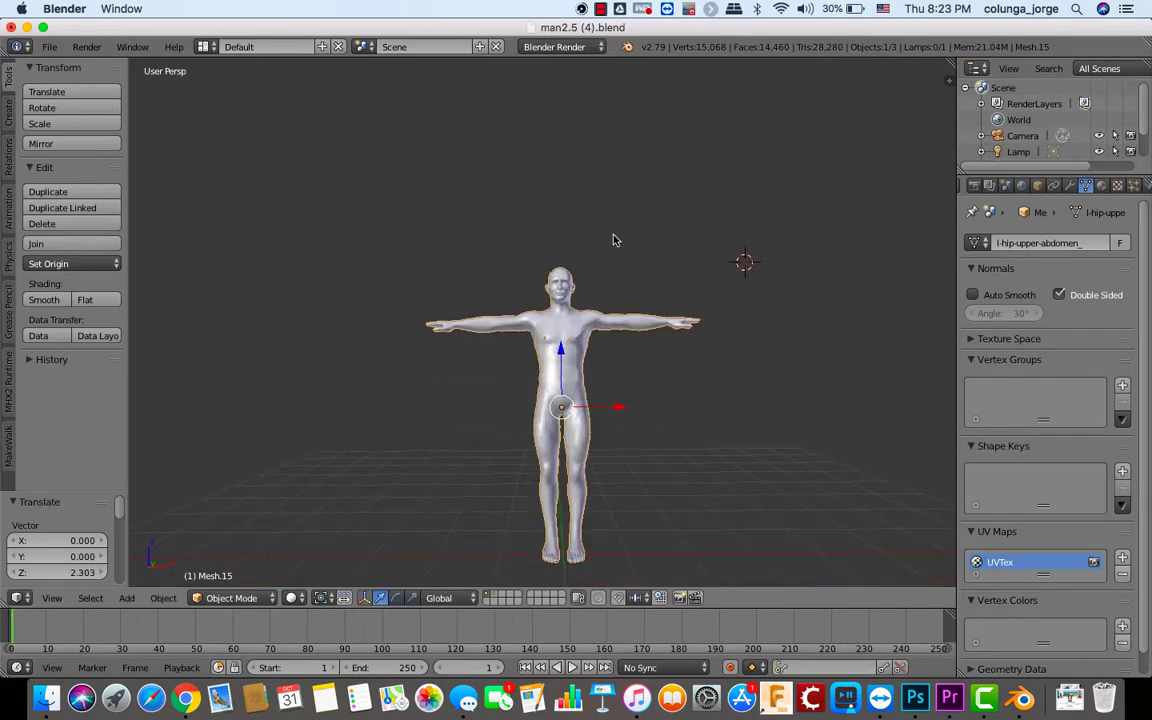
- Show the object's transform properties and set the model's dimensions to X 5, Y 1 and Z 5
{"action": "left_click", "coordinate": [948, 80]}
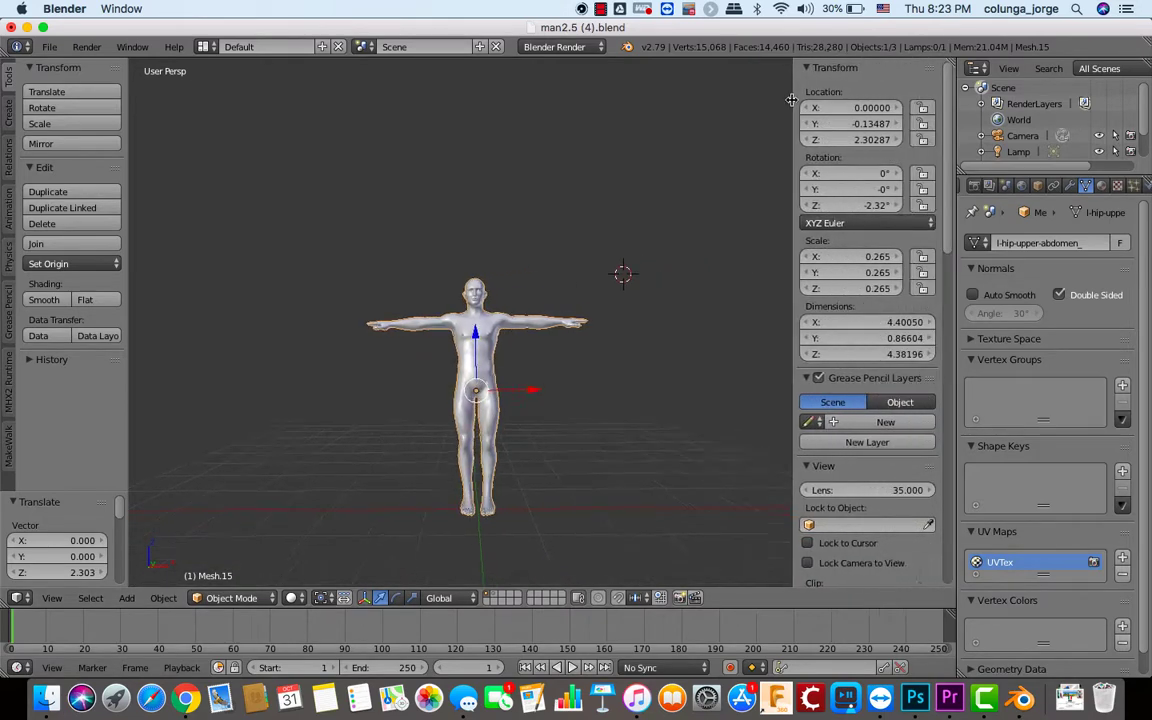
{"action": "left_click", "coordinate": [868, 327]}
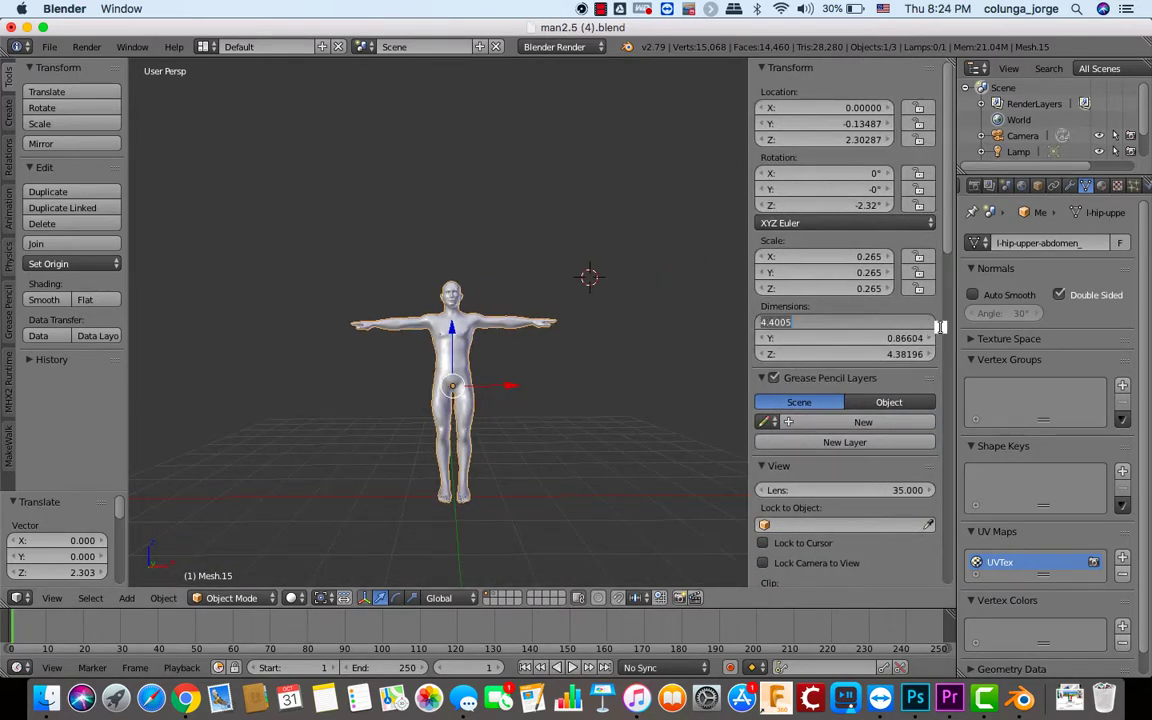
{"action": "type", "text": "5"}
{"action": "key", "text": "Return"}
{"action": "left_click", "coordinate": [903, 341]}
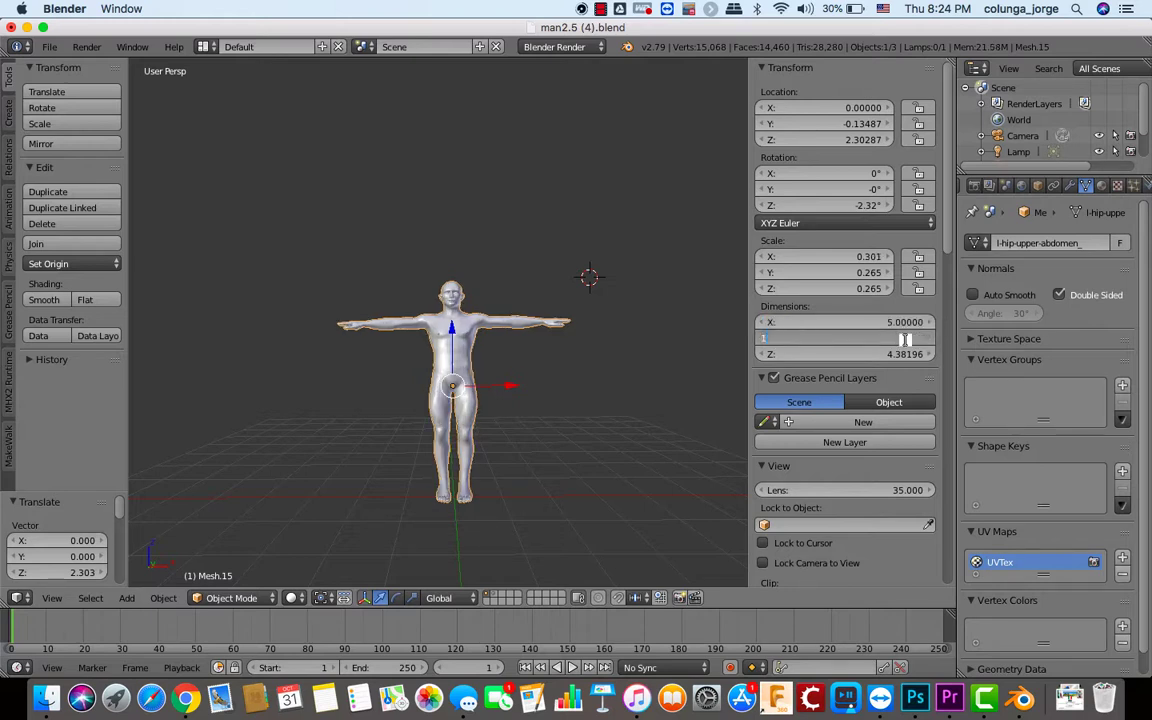
{"action": "type", "text": "1"}
{"action": "key", "text": "Tab"}
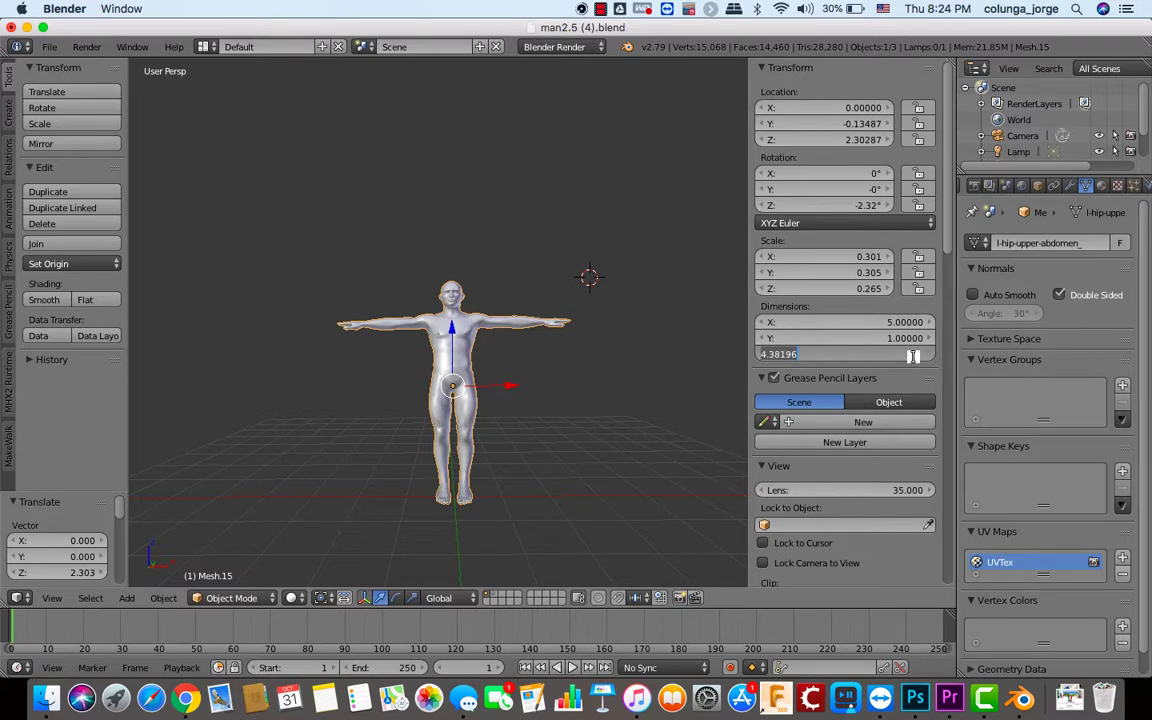
{"action": "type", "text": "5"}
{"action": "key", "text": "Return"}
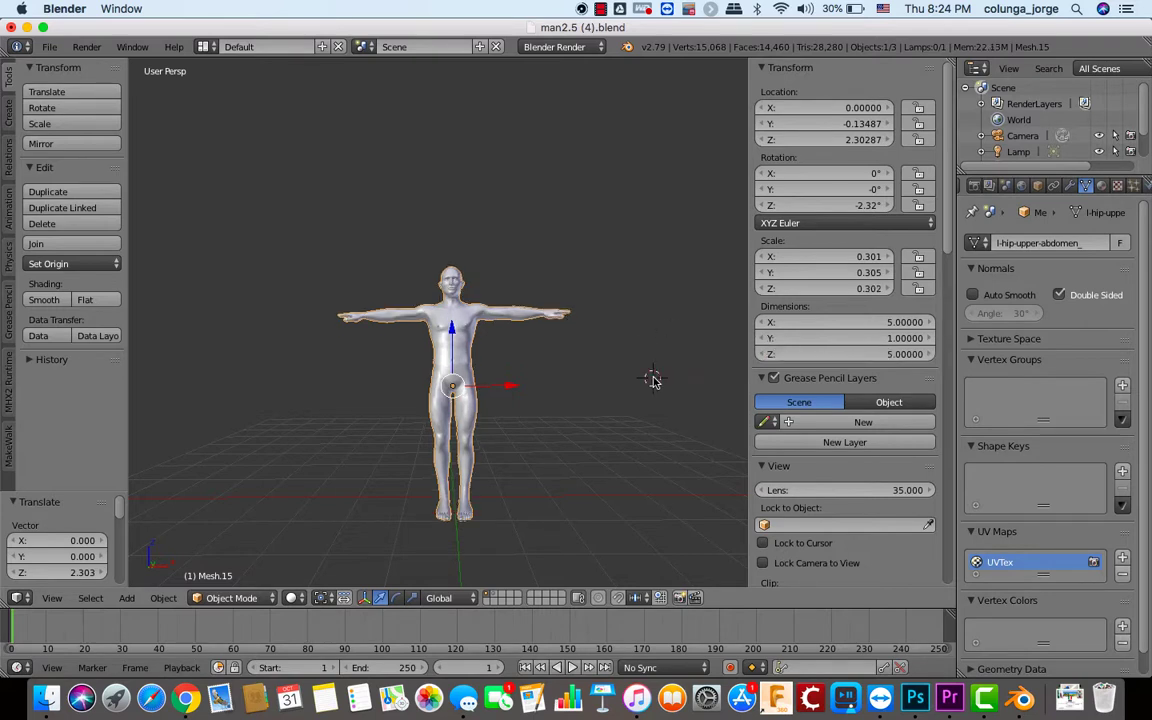
- Raise the resized human model about 0.199 along the Z axis to stand on the grid
{"action": "scroll", "coordinate": [653, 381], "scroll_direction": "right", "scroll_amount": 10}
{"action": "scroll", "coordinate": [653, 381], "scroll_direction": "left", "scroll_amount": 10}
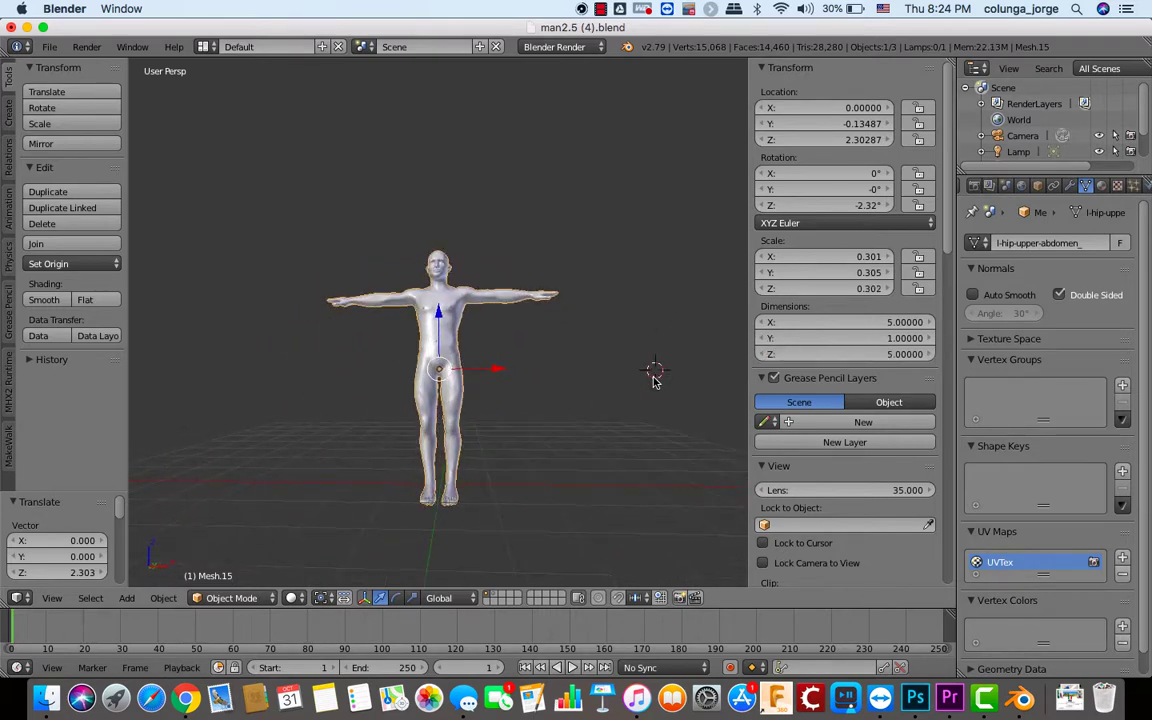
{"action": "scroll", "coordinate": [653, 381], "scroll_direction": "left", "scroll_amount": 2}
{"action": "left_click_drag", "start_coordinate": [450, 323], "coordinate": [452, 313]}
{"action": "scroll", "coordinate": [541, 486], "scroll_direction": "up", "scroll_amount": 2}
{"action": "scroll", "coordinate": [540, 490], "scroll_direction": "down", "scroll_amount": 4}
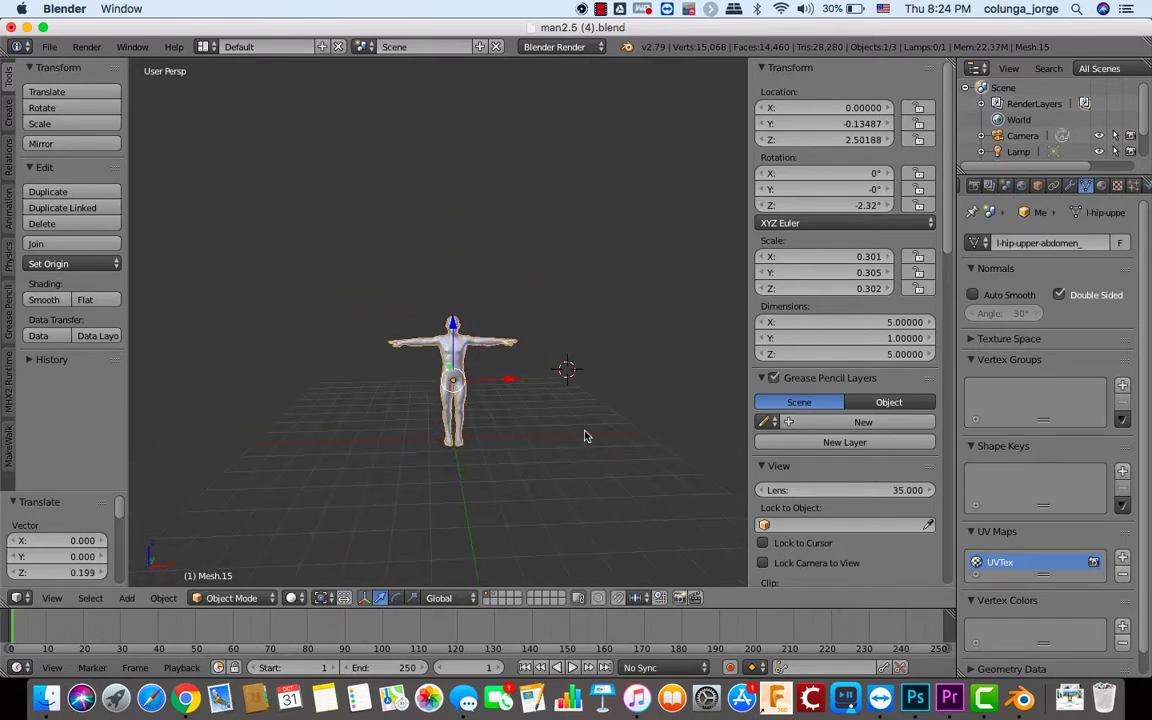
- Deselect the human model and place the 3D cursor on empty space beside its legs
{"action": "key", "text": "a"}
{"action": "scroll", "coordinate": [570, 429], "scroll_direction": "right", "scroll_amount": 2}
{"action": "left_click", "coordinate": [509, 405]}
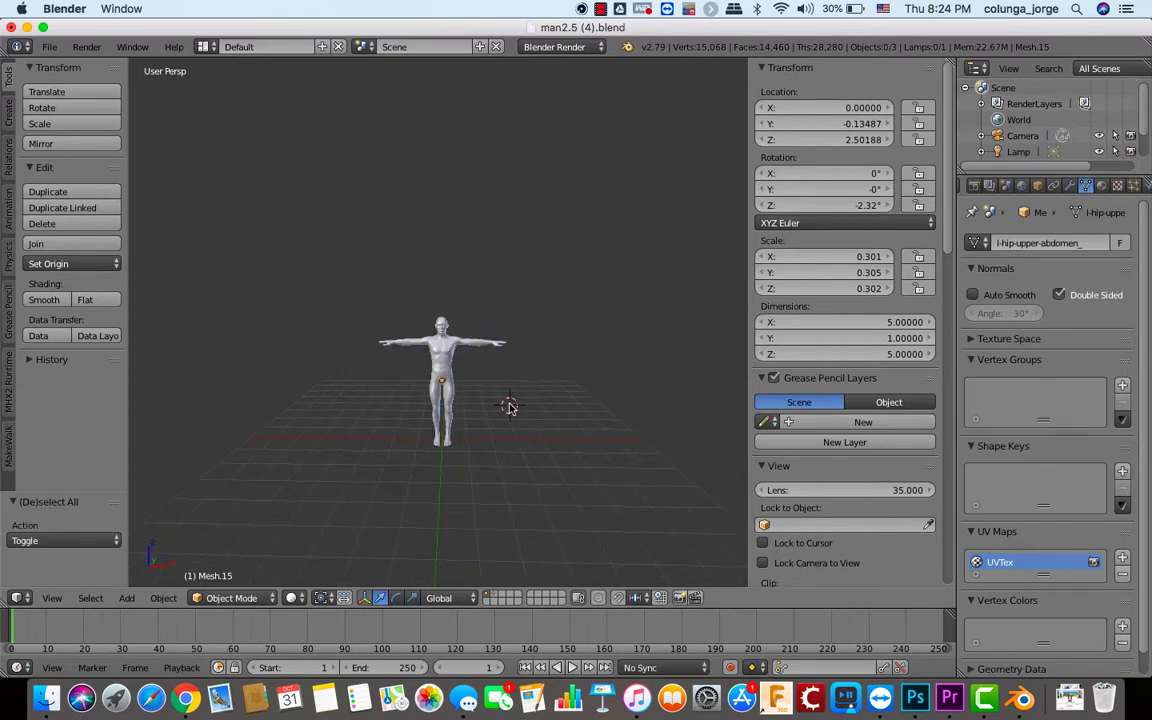
- Look through the armature types that can be added, including Basic Human (Meta-Rig), without adding one
{"action": "key", "text": "shift+a"}
{"action": "key", "text": "shift+a"}
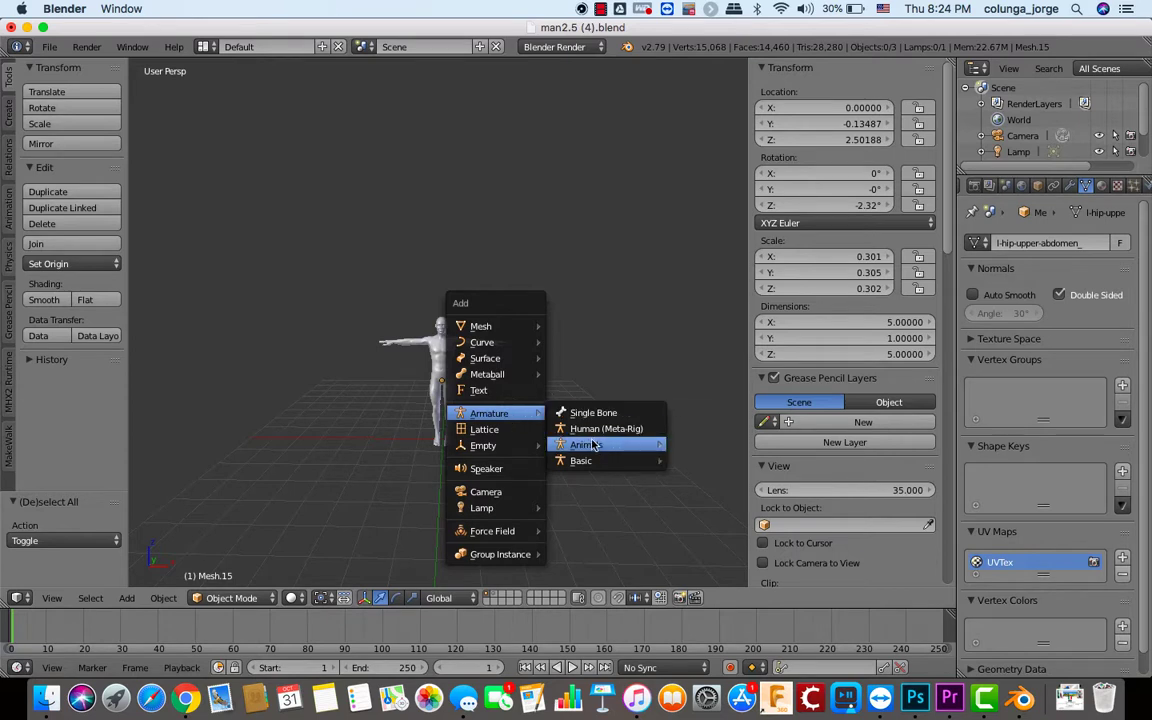
{"action": "mouse_move", "coordinate": [597, 460]}
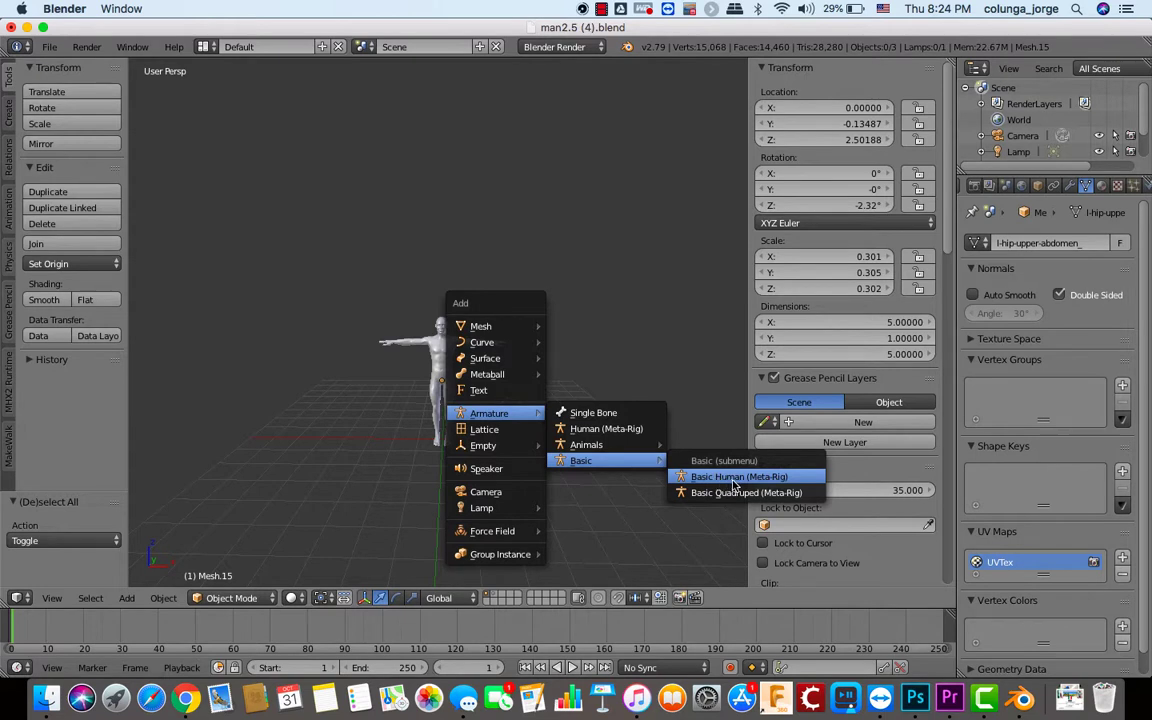
{"action": "left_click", "coordinate": [691, 331]}
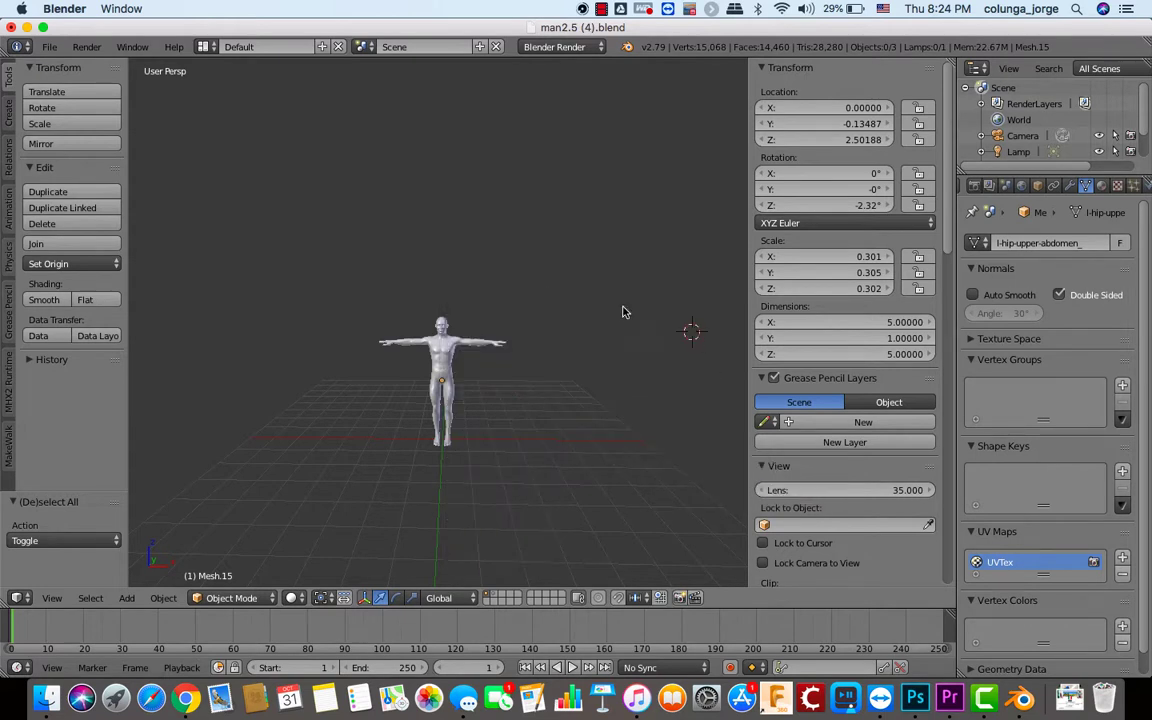
- Open the user preferences and search the add-ons for "RIG"
{"action": "left_click", "coordinate": [50, 47]}
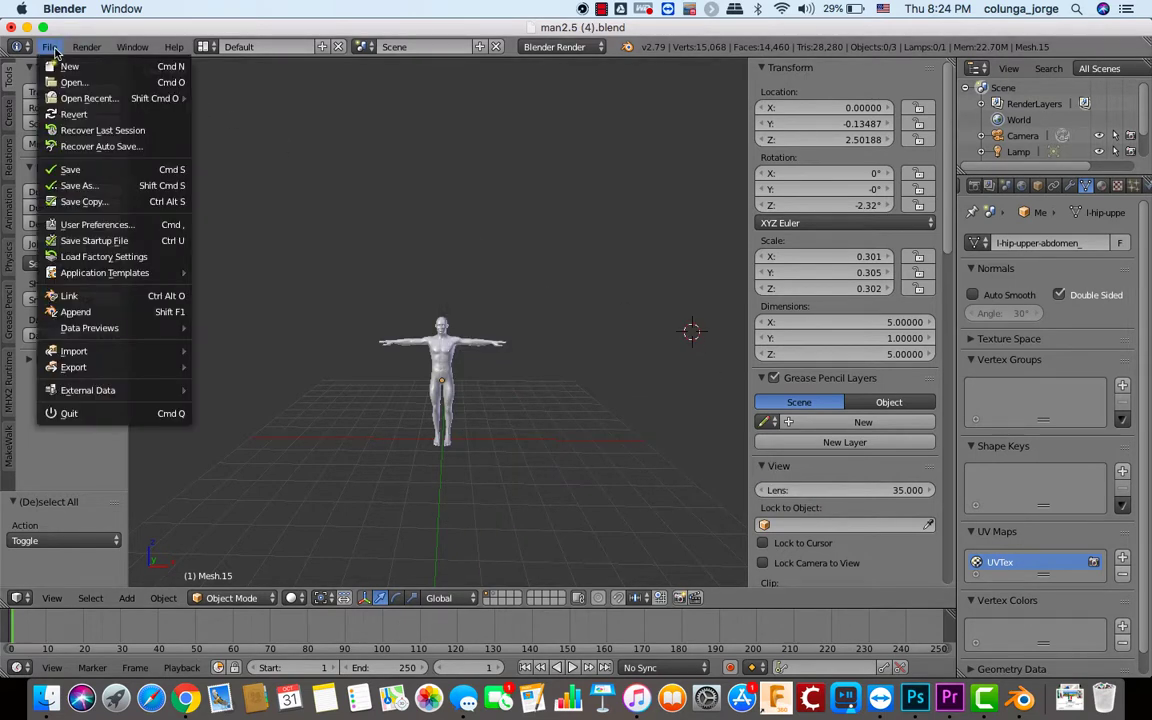
{"action": "left_click", "coordinate": [90, 226]}
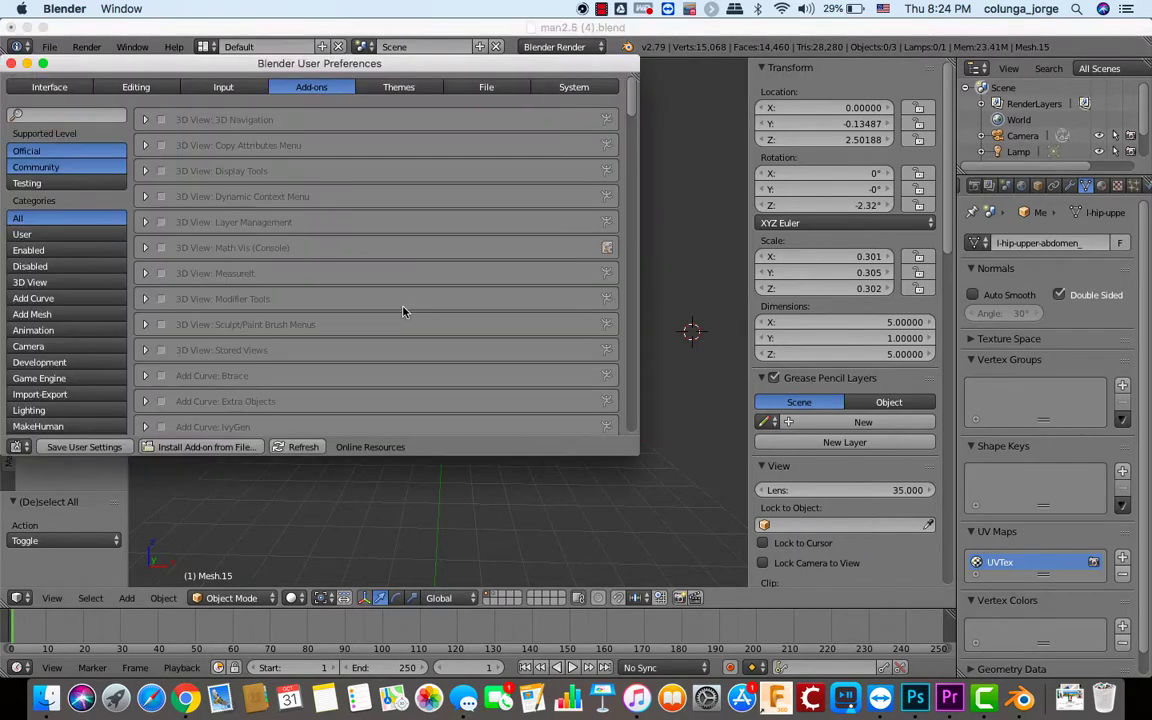
{"action": "left_click_drag", "start_coordinate": [256, 65], "coordinate": [407, 93]}
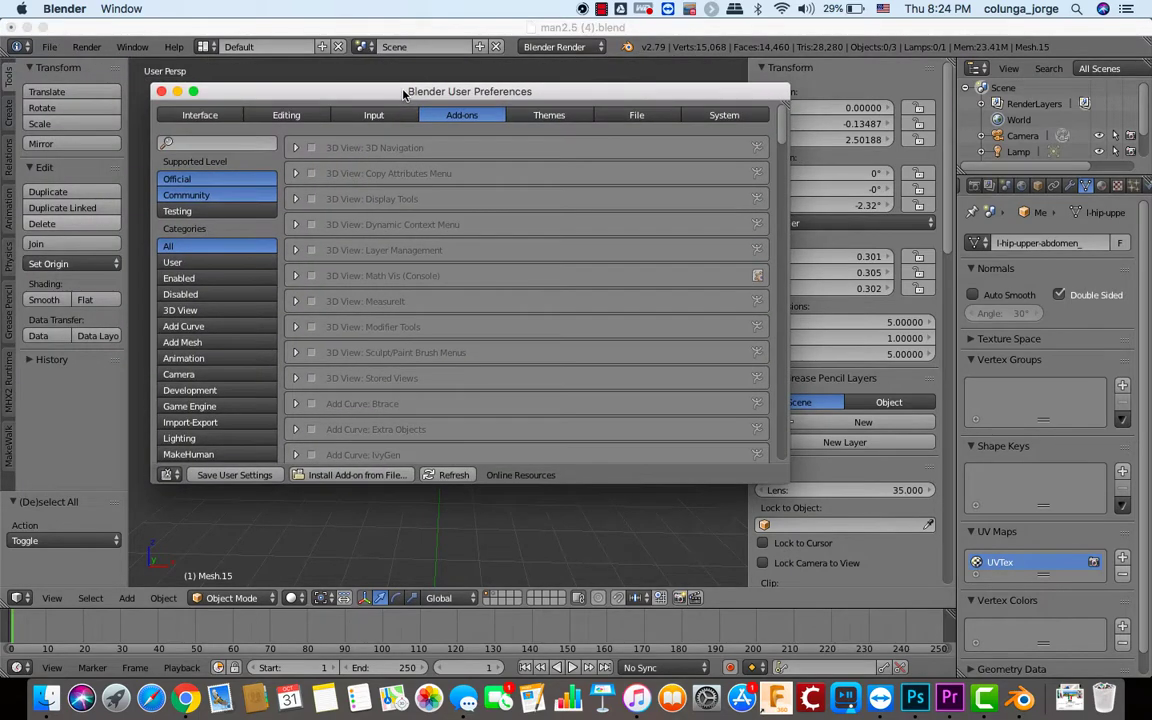
{"action": "left_click", "coordinate": [244, 142]}
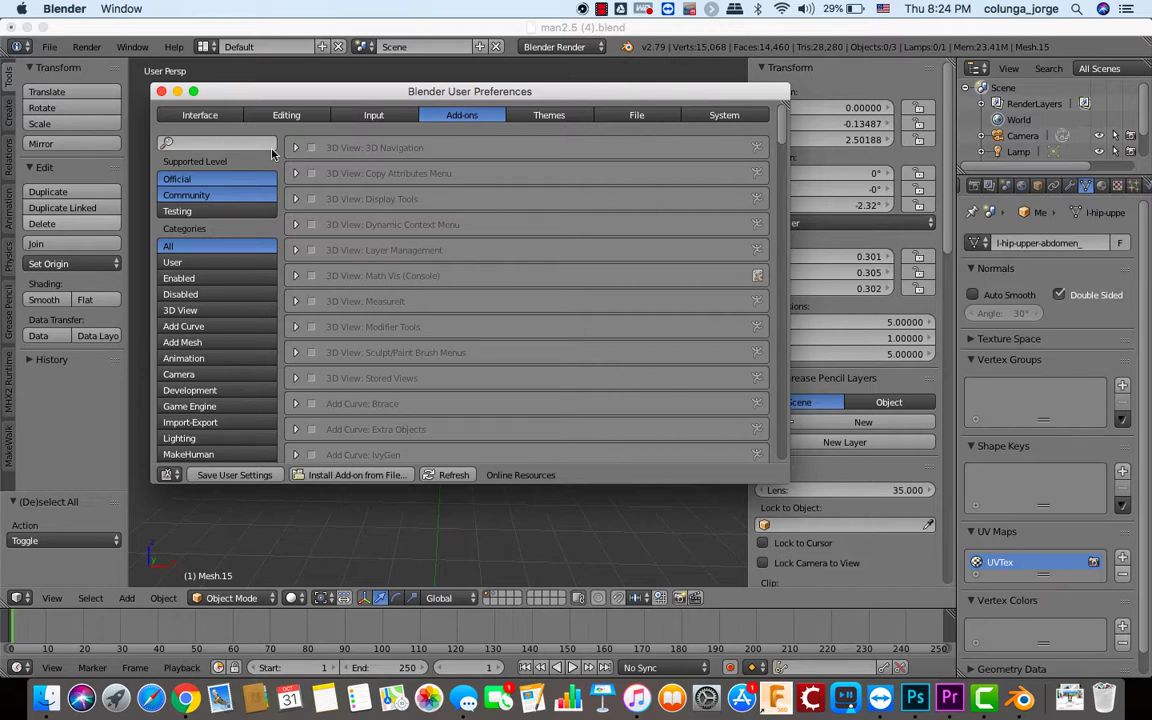
{"action": "type", "text": "Ri"}
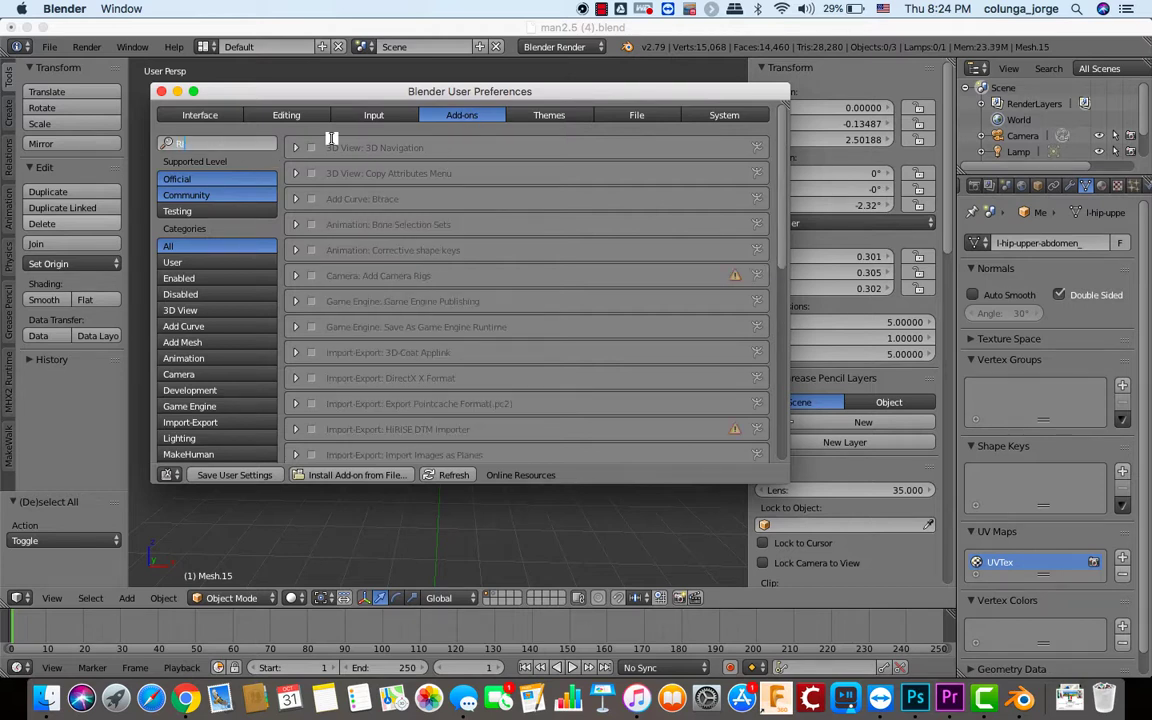
{"action": "type", "text": "g"}
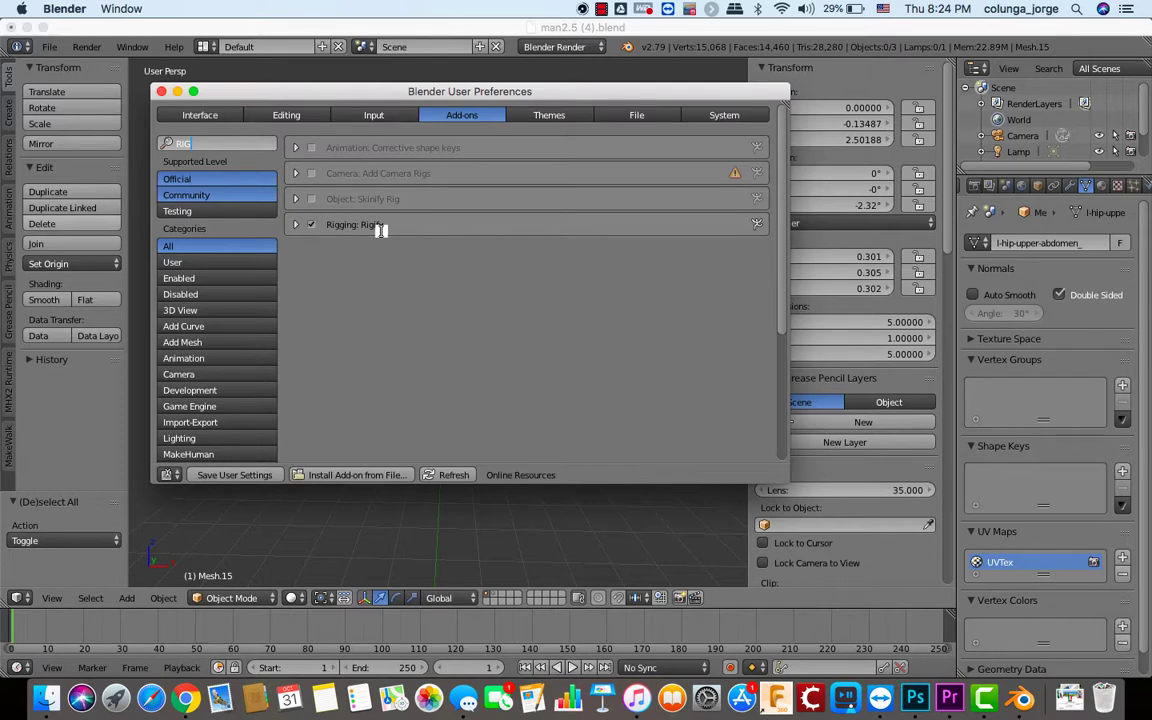
- Make sure the Rigging: Rigify add-on is enabled, and save the user settings
{"action": "left_click", "coordinate": [311, 224]}
{"action": "left_click", "coordinate": [230, 475]}
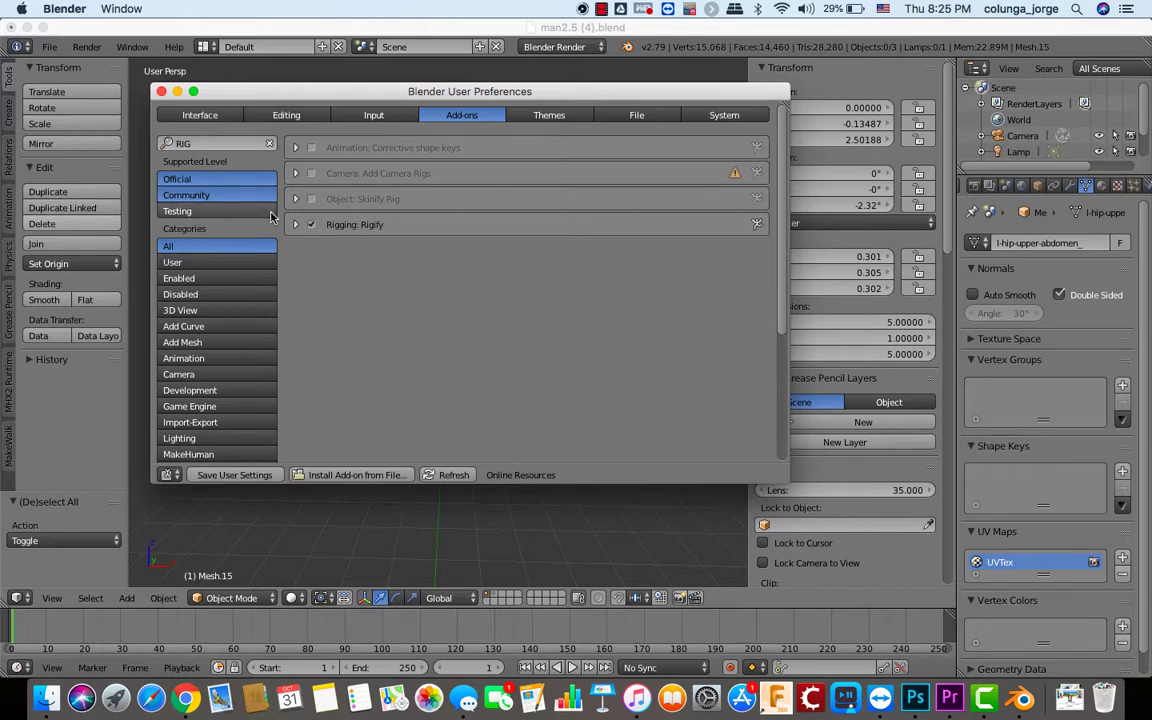
{"action": "left_click", "coordinate": [161, 92]}
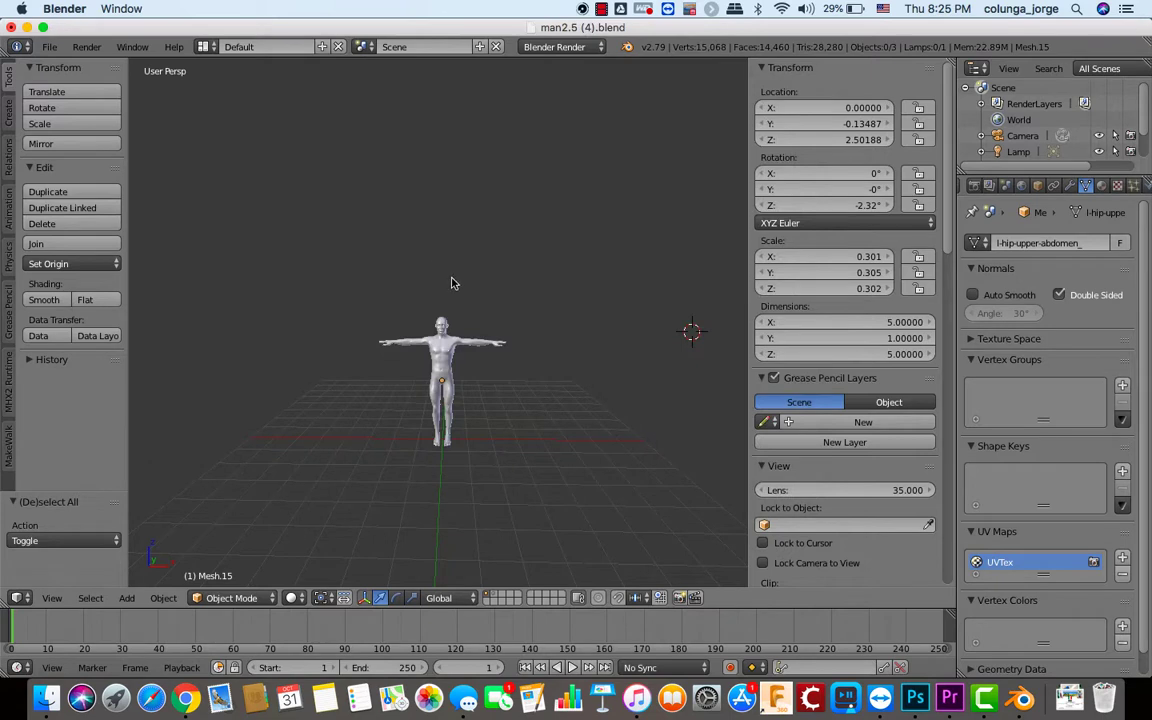
- Place the 3D cursor beside the human model's legs and add a Basic Human (Meta-Rig) armature there
{"action": "left_click", "coordinate": [487, 408]}
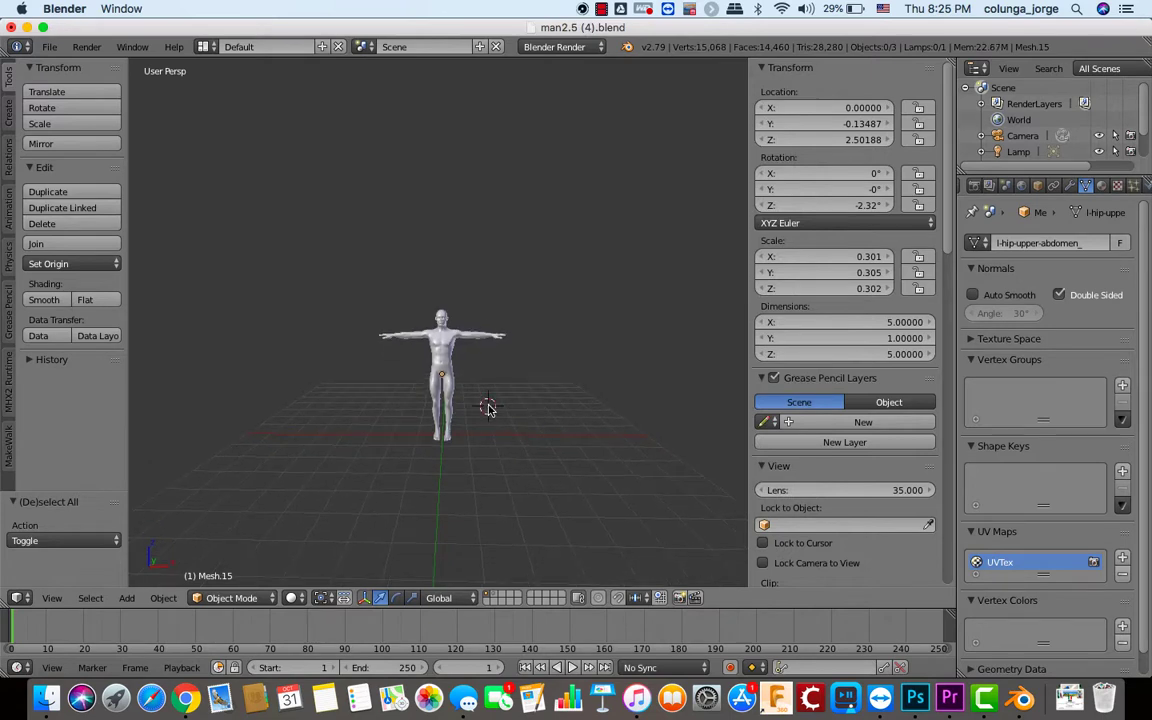
{"action": "key", "text": "shift+a"}
{"action": "mouse_move", "coordinate": [489, 408]}
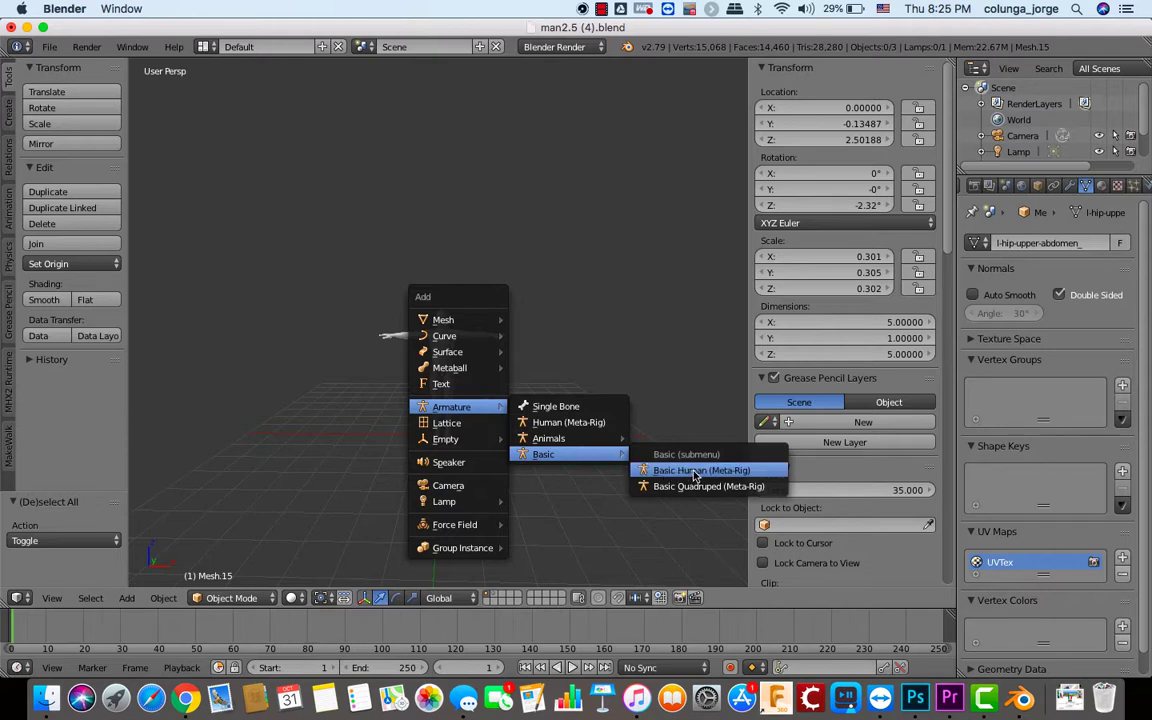
{"action": "left_click", "coordinate": [695, 471]}
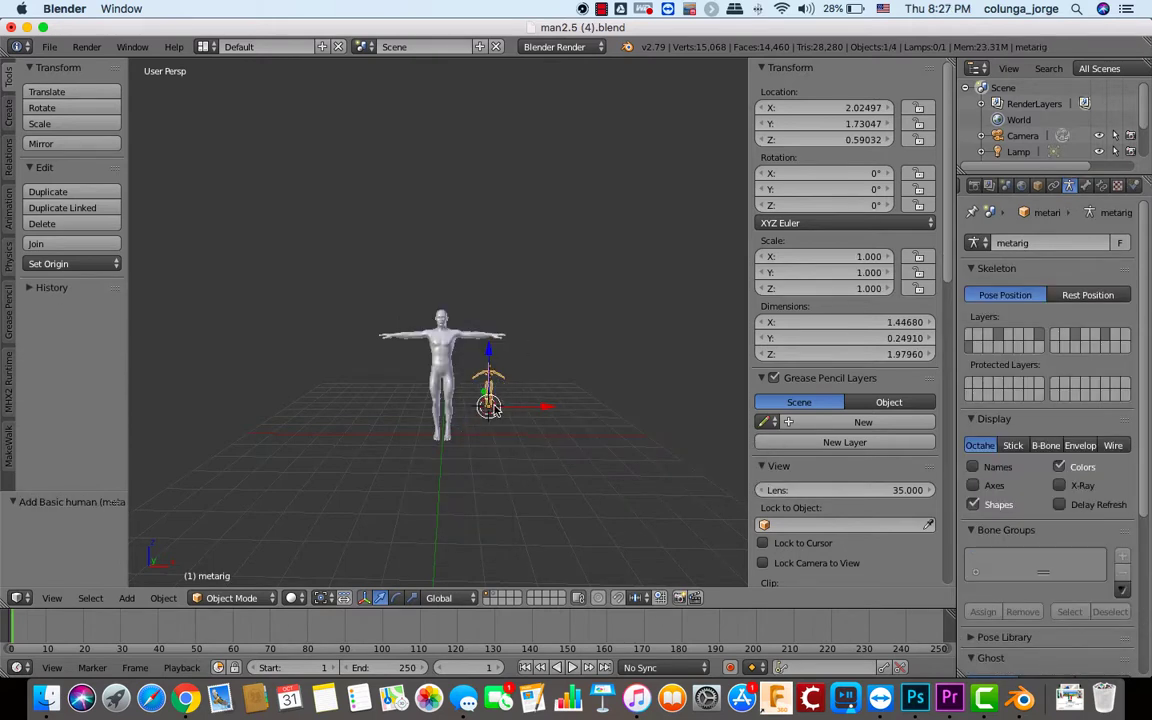
- Move the meta-rig onto the human model, about -2.084 along X and about -1.966 along Y
{"action": "scroll", "coordinate": [491, 408], "scroll_direction": "up", "scroll_amount": 3}
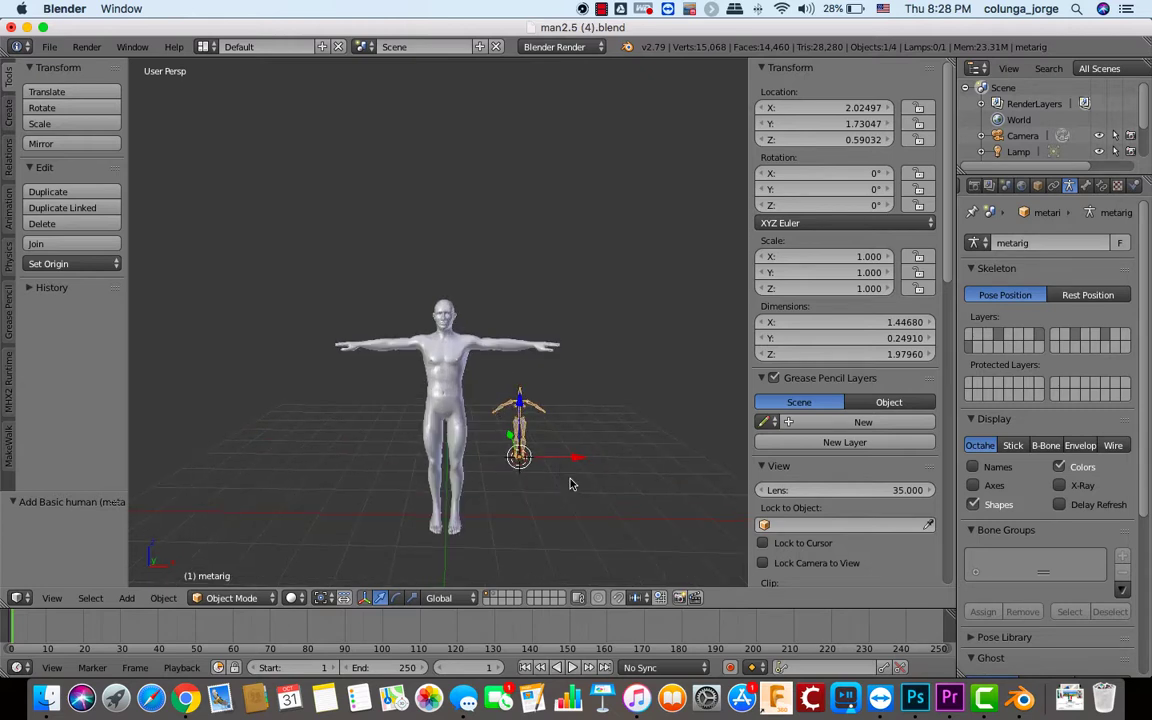
{"action": "left_click_drag", "start_coordinate": [576, 457], "coordinate": [495, 472]}
{"action": "scroll", "coordinate": [484, 464], "scroll_direction": "left", "scroll_amount": 5}
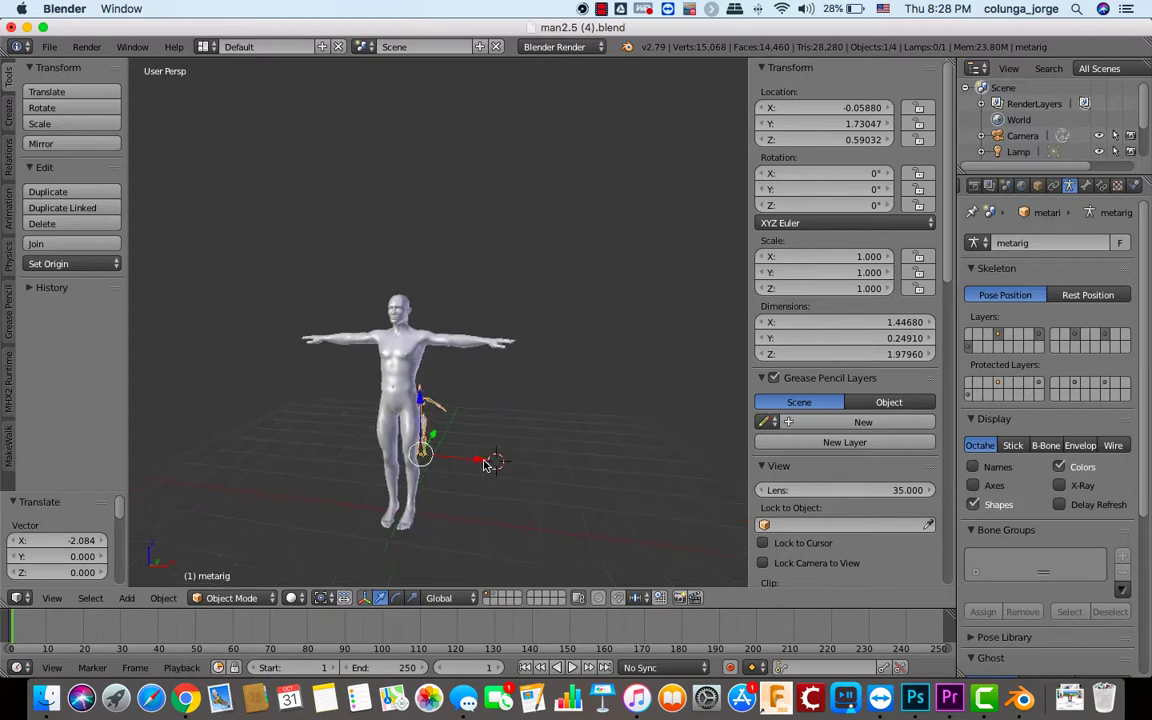
{"action": "key", "text": "g"}
{"action": "key", "text": "y"}
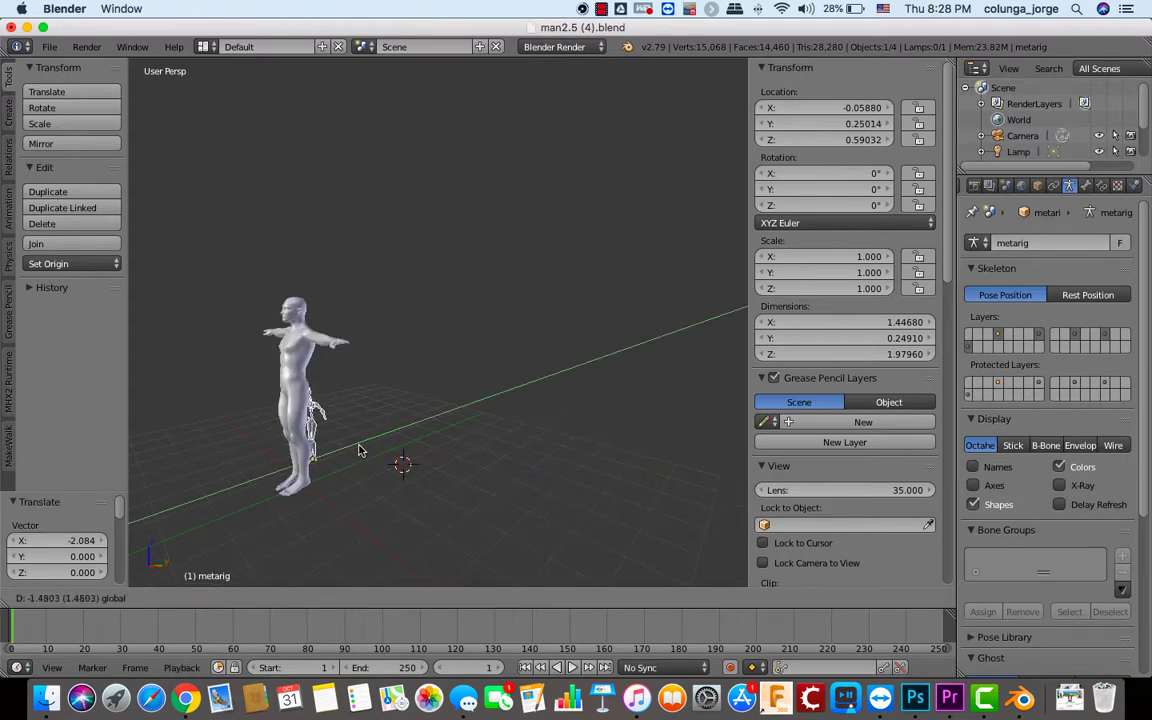
{"action": "left_click", "coordinate": [342, 460]}
{"action": "scroll", "coordinate": [342, 460], "scroll_direction": "right", "scroll_amount": 5}
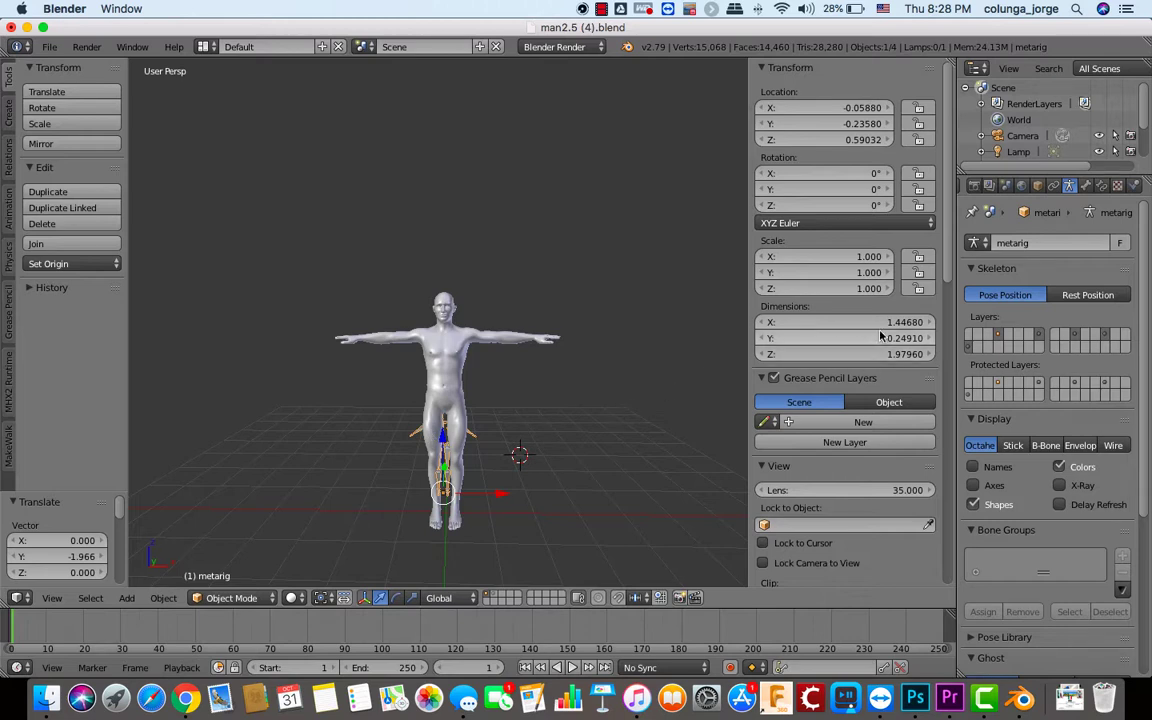
- Set the meta-rig's dimensions to X 5, Y 1 and Z 5
{"action": "left_click", "coordinate": [890, 322]}
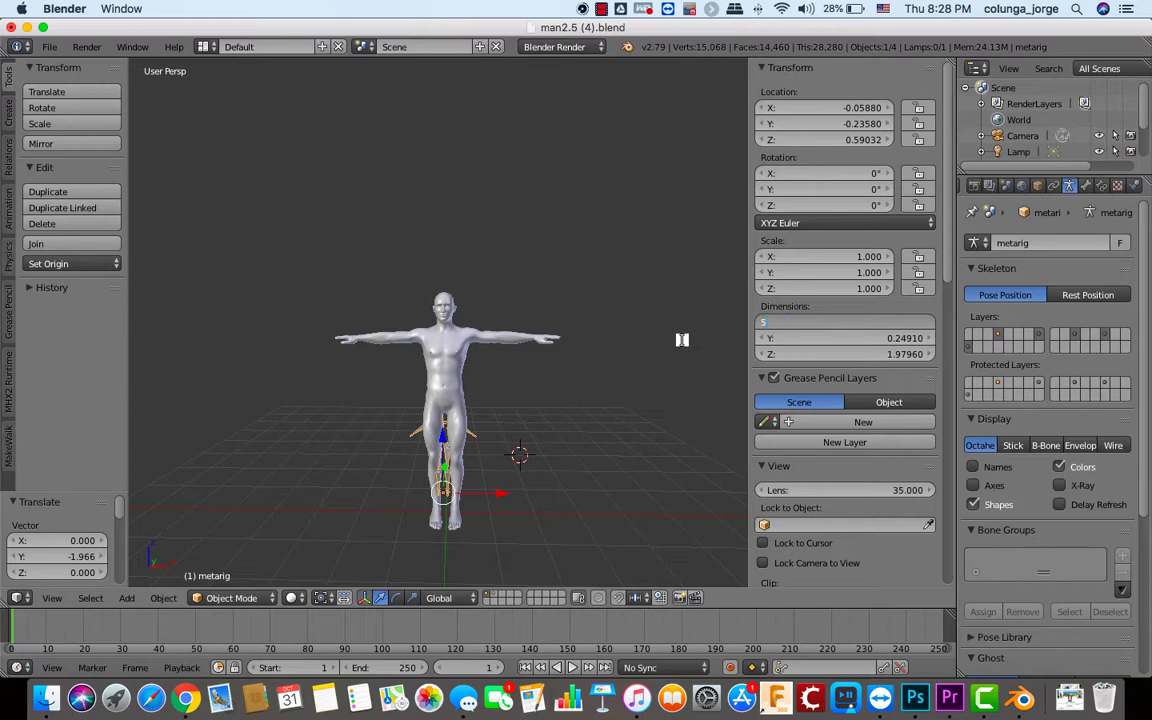
{"action": "type", "text": "5"}
{"action": "key", "text": "Return"}
{"action": "left_click", "coordinate": [874, 338]}
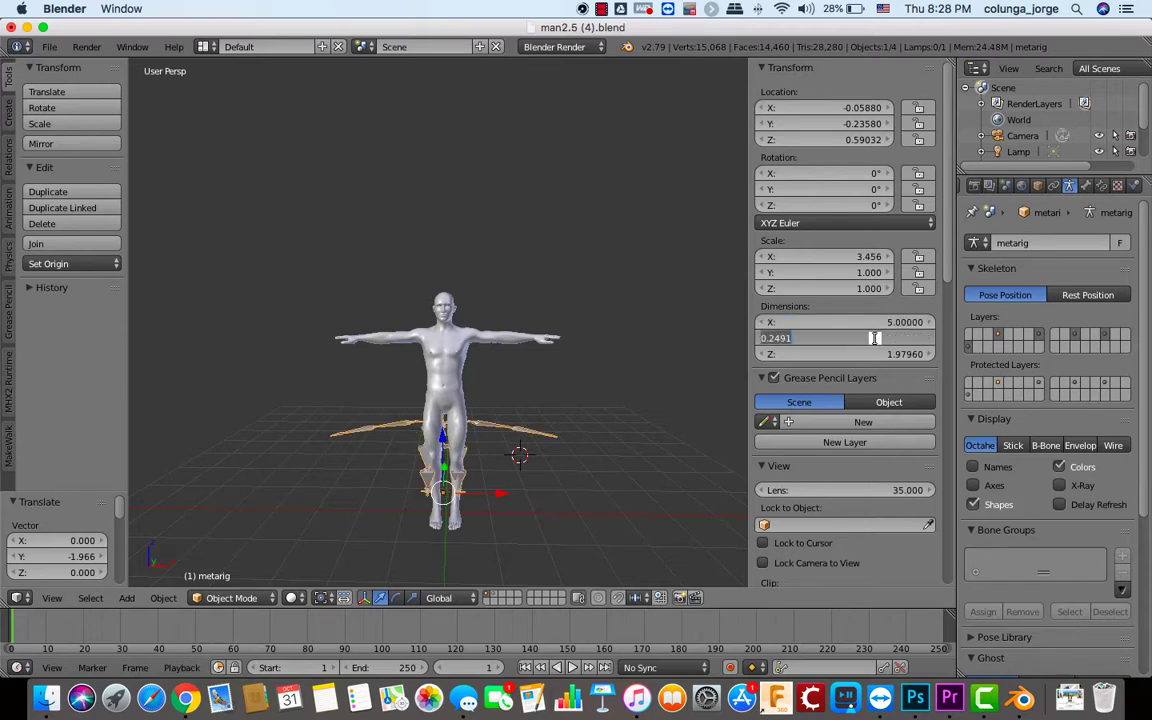
{"action": "type", "text": "1"}
{"action": "key", "text": "Return"}
{"action": "left_click", "coordinate": [881, 356]}
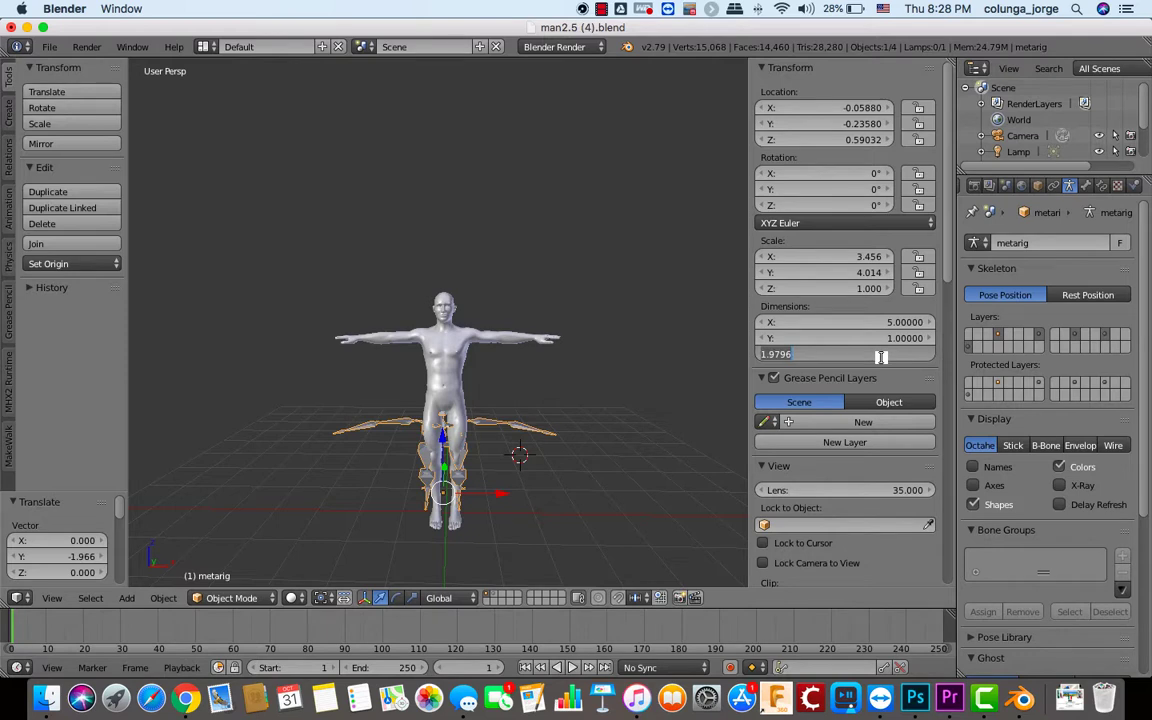
{"action": "type", "text": "5"}
{"action": "key", "text": "Return"}
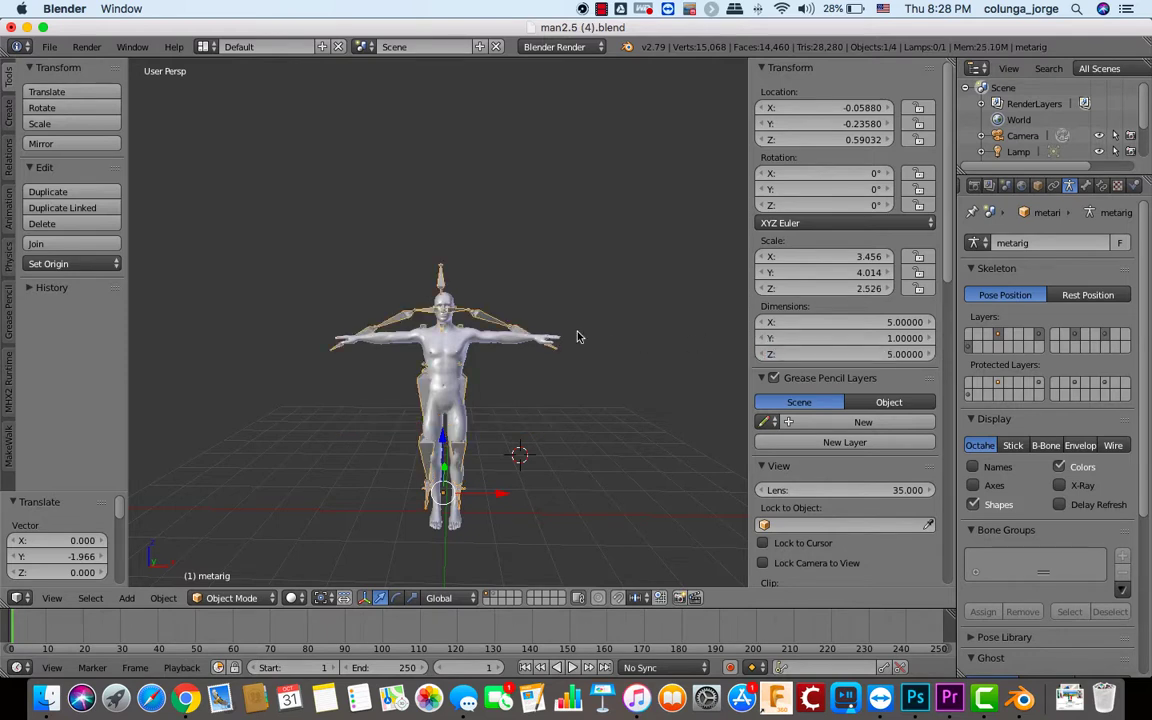
- Lower the meta-rig by about 0.494 along Z and shift it about 0.053 along X to centre it on the body
{"action": "key", "text": "g"}
{"action": "key", "text": "z"}
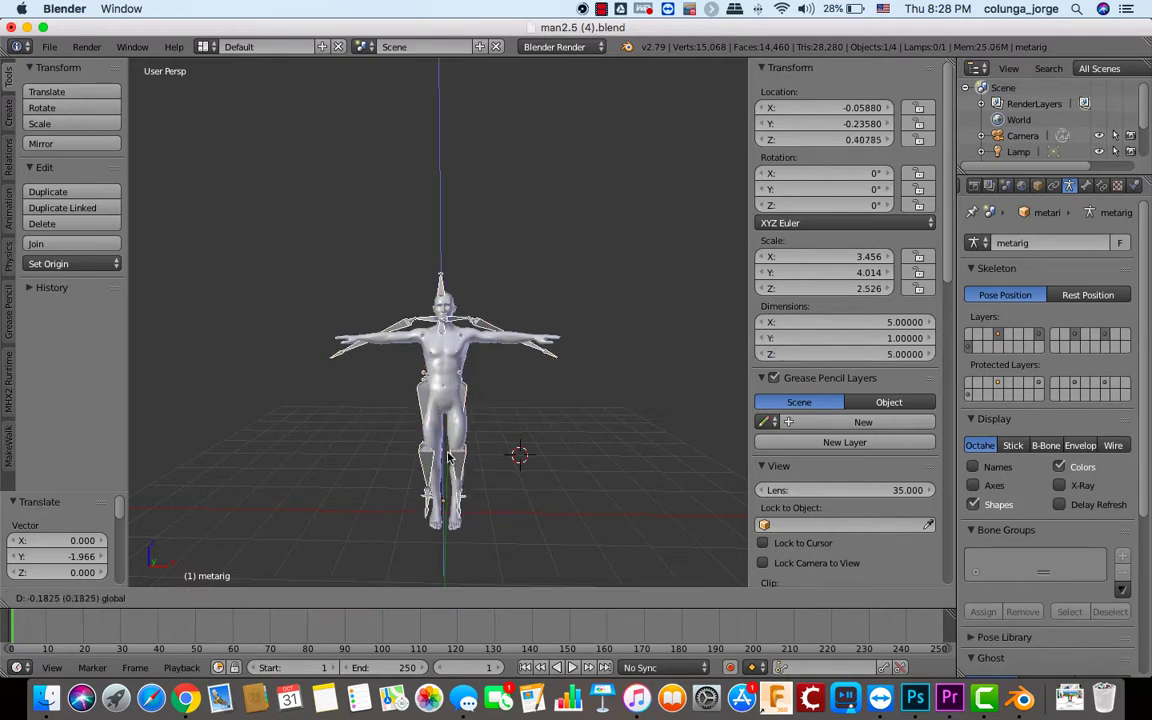
{"action": "left_click", "coordinate": [449, 465]}
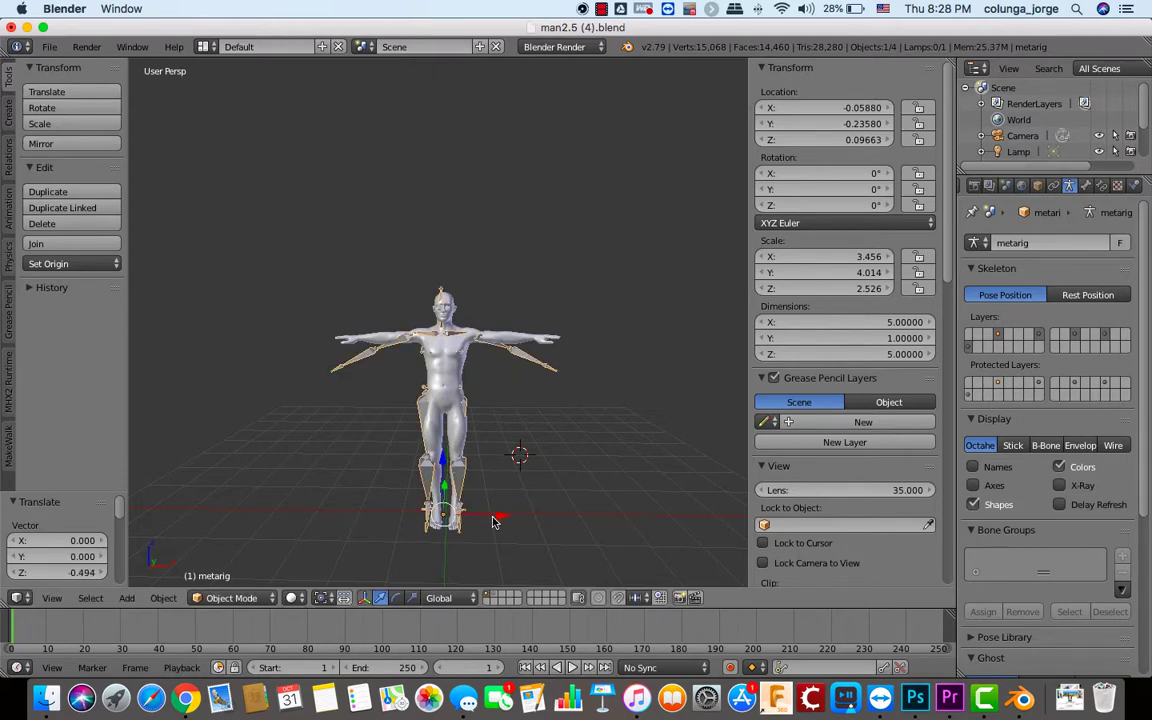
{"action": "key", "text": "g"}
{"action": "key", "text": "x"}
{"action": "left_click", "coordinate": [497, 521]}
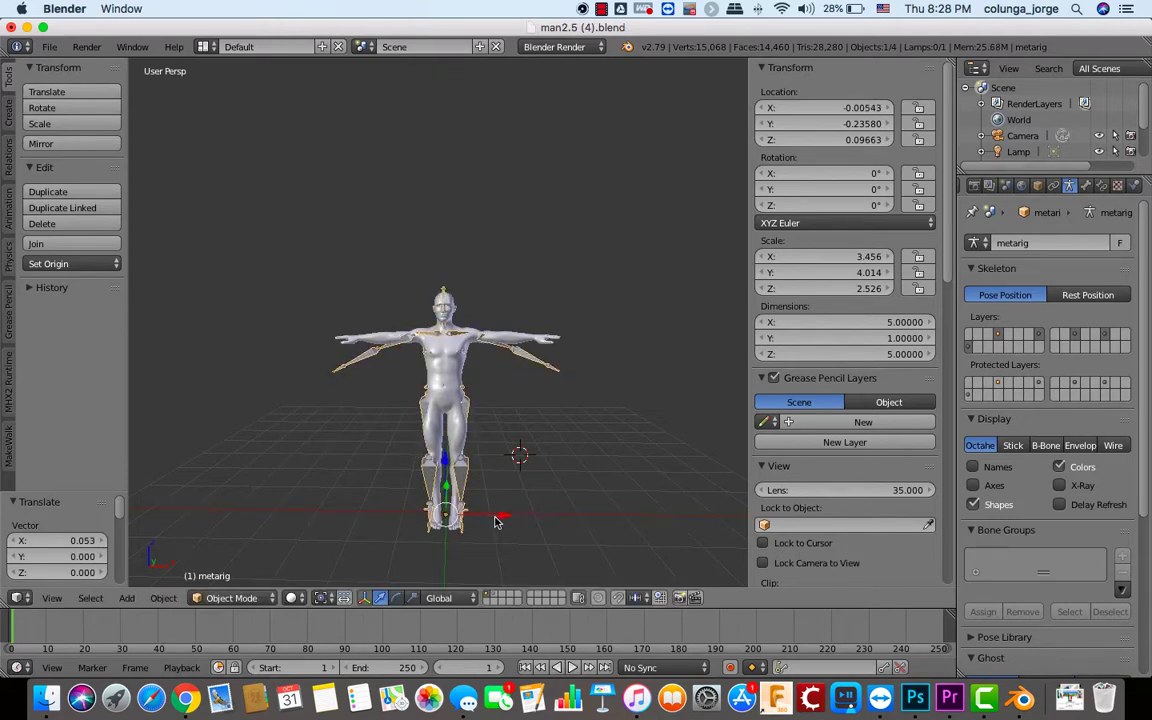
- Split the 3D view into quad view and hide its properties region to enlarge the four views
{"action": "scroll", "coordinate": [528, 496], "scroll_direction": "right", "scroll_amount": 10}
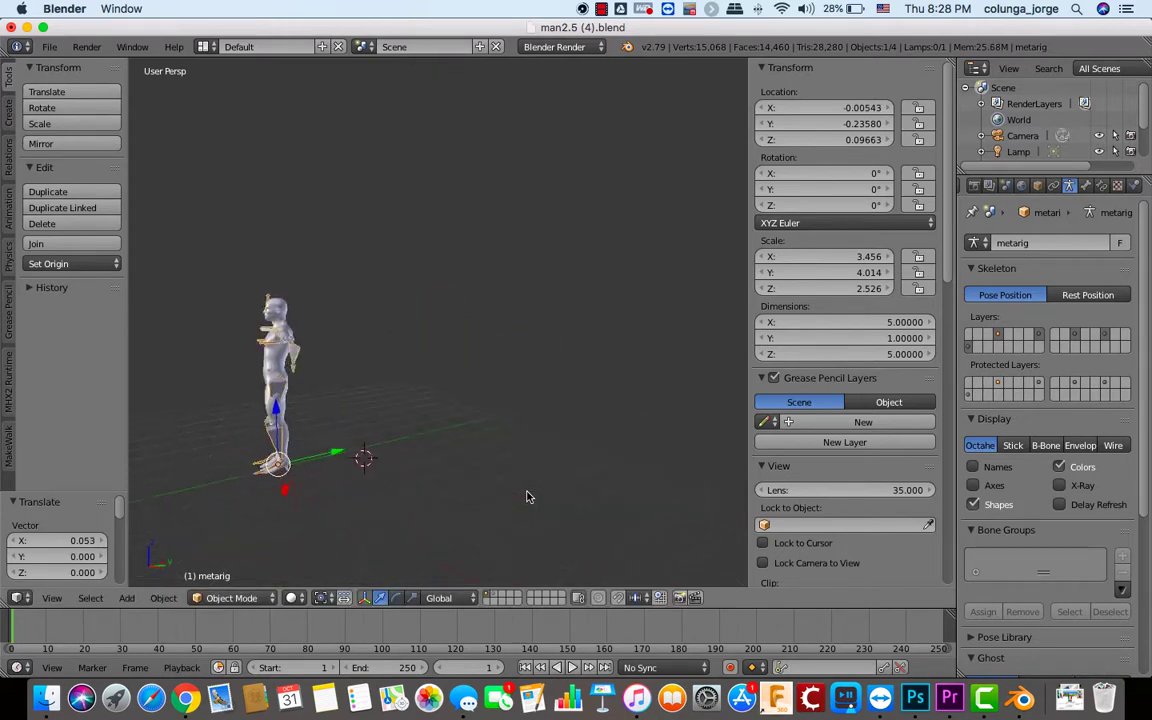
{"action": "scroll", "coordinate": [528, 496], "scroll_direction": "left", "scroll_amount": 8}
{"action": "scroll", "coordinate": [528, 496], "scroll_direction": "left", "scroll_amount": 3}
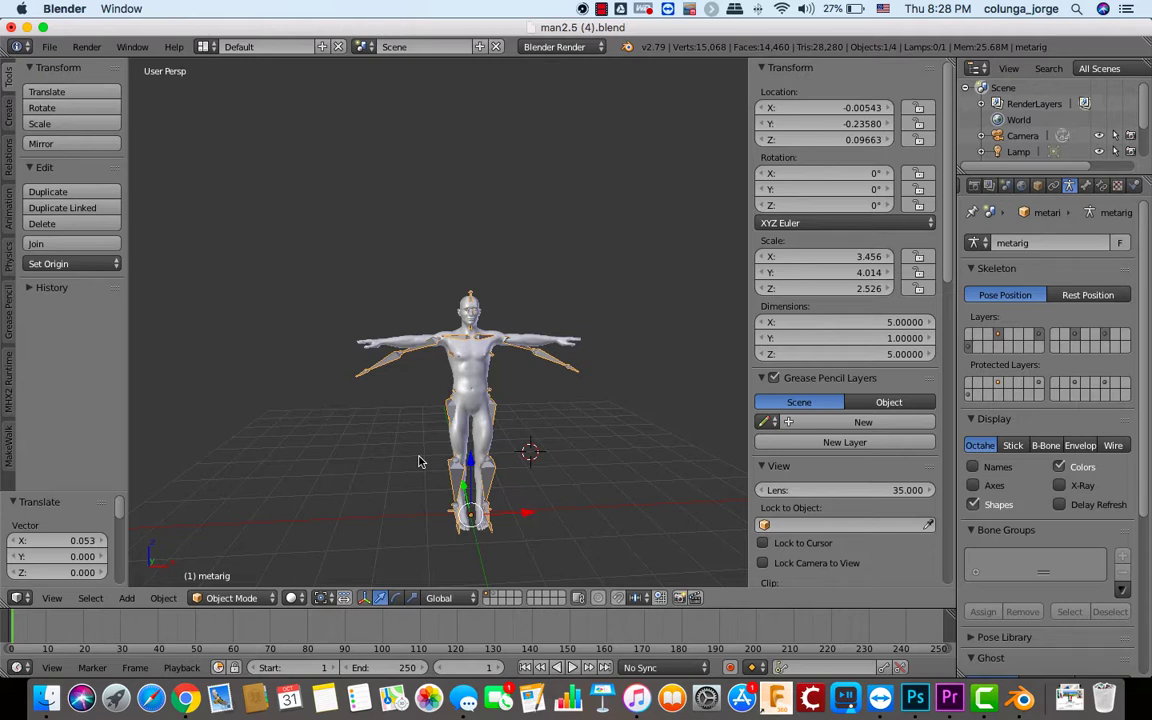
{"action": "key", "text": "ctrl+alt+q"}
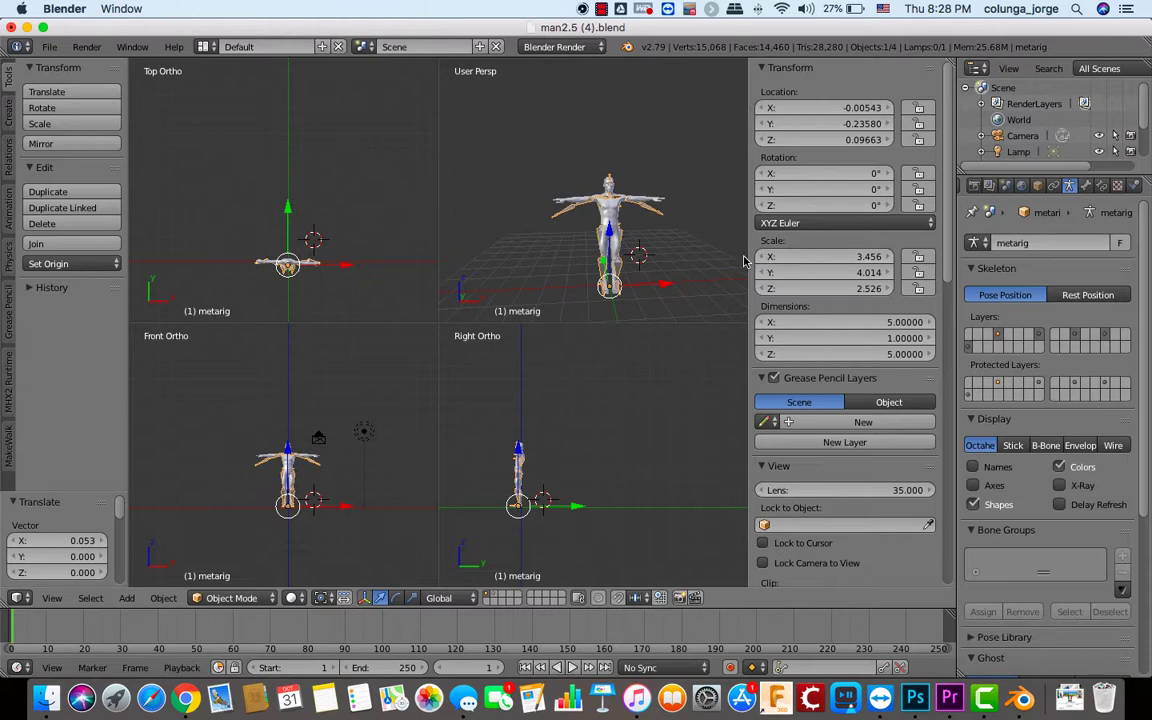
{"action": "left_click_drag", "start_coordinate": [749, 260], "coordinate": [872, 272]}
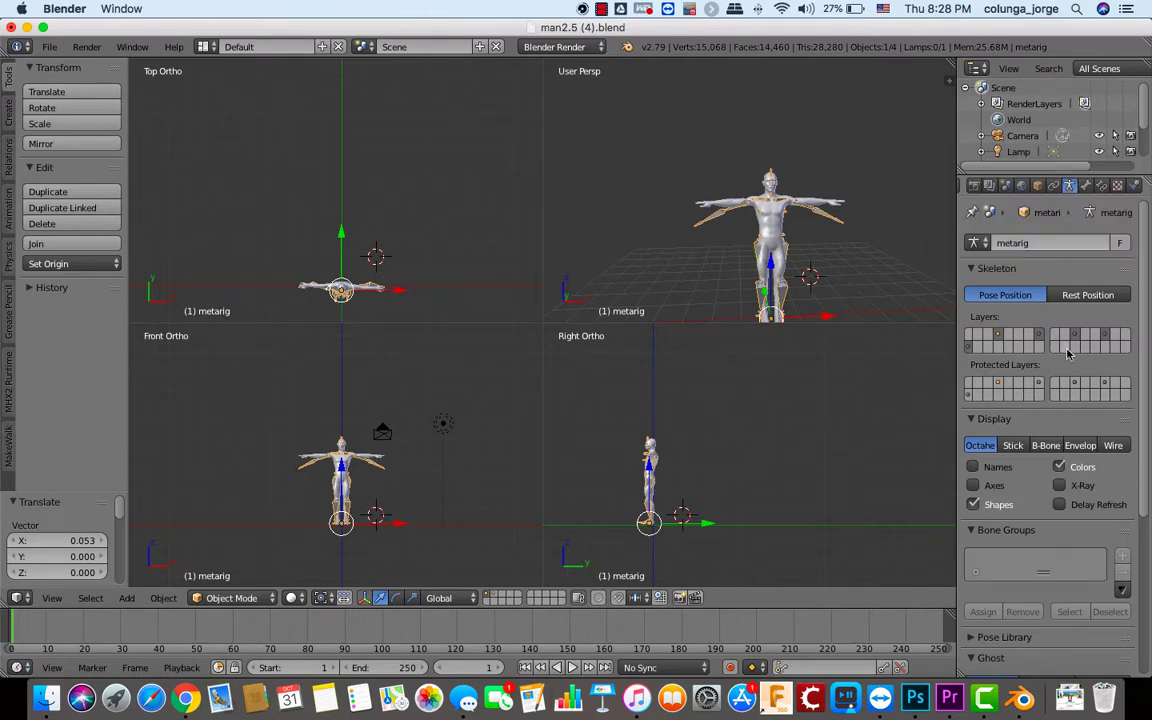
- Turn on X-Ray display for the meta-rig and check its bones against the model's upper body
{"action": "left_click", "coordinate": [1076, 490]}
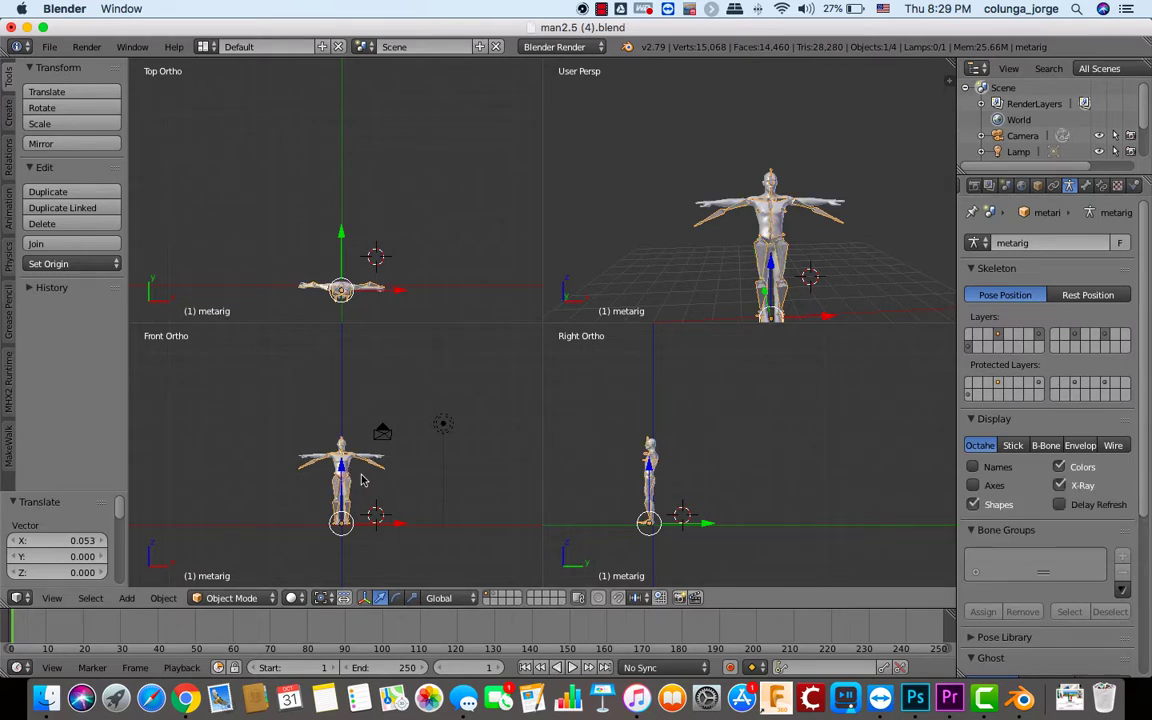
{"action": "scroll", "coordinate": [363, 480], "scroll_direction": "up", "scroll_amount": 6}
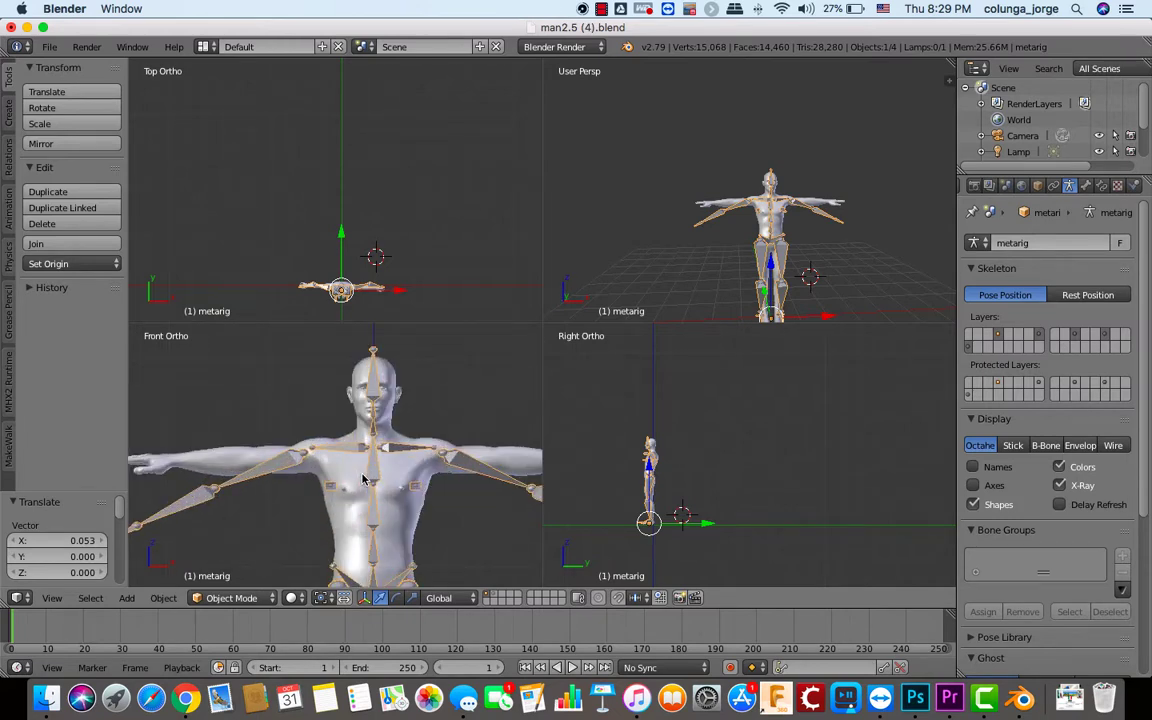
{"action": "scroll", "coordinate": [754, 268], "scroll_direction": "up", "scroll_amount": 8}
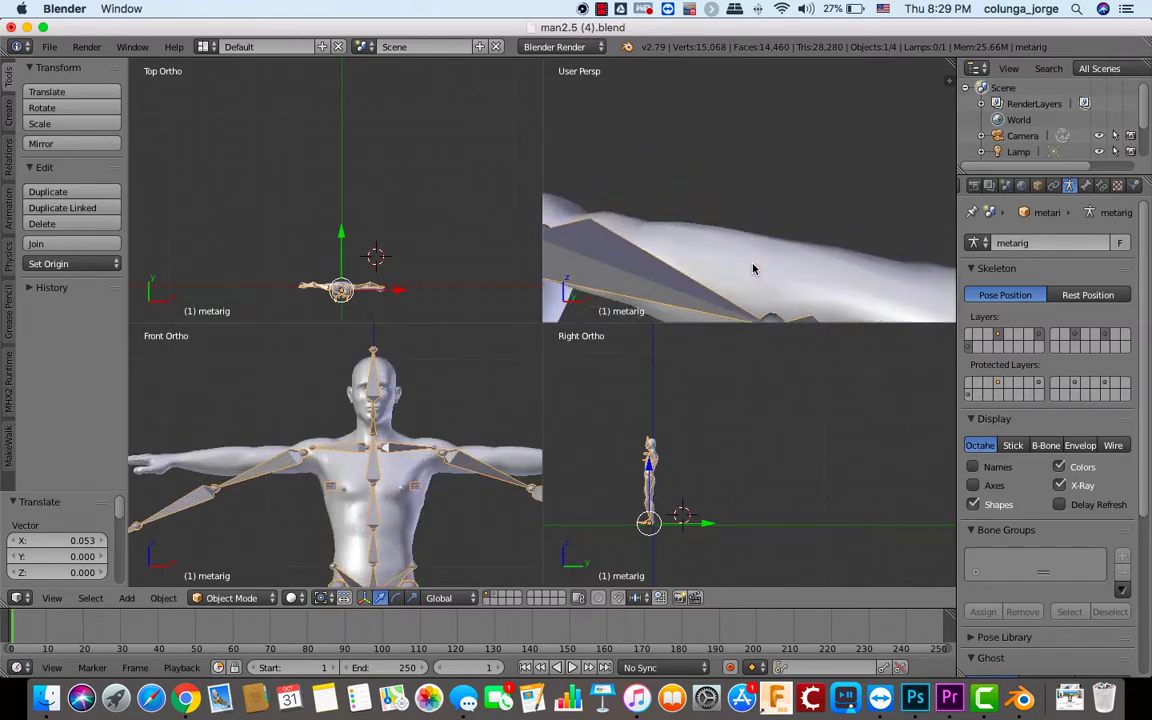
{"action": "left_click", "coordinate": [754, 268]}
{"action": "scroll", "coordinate": [754, 268], "scroll_direction": "down", "scroll_amount": 8}
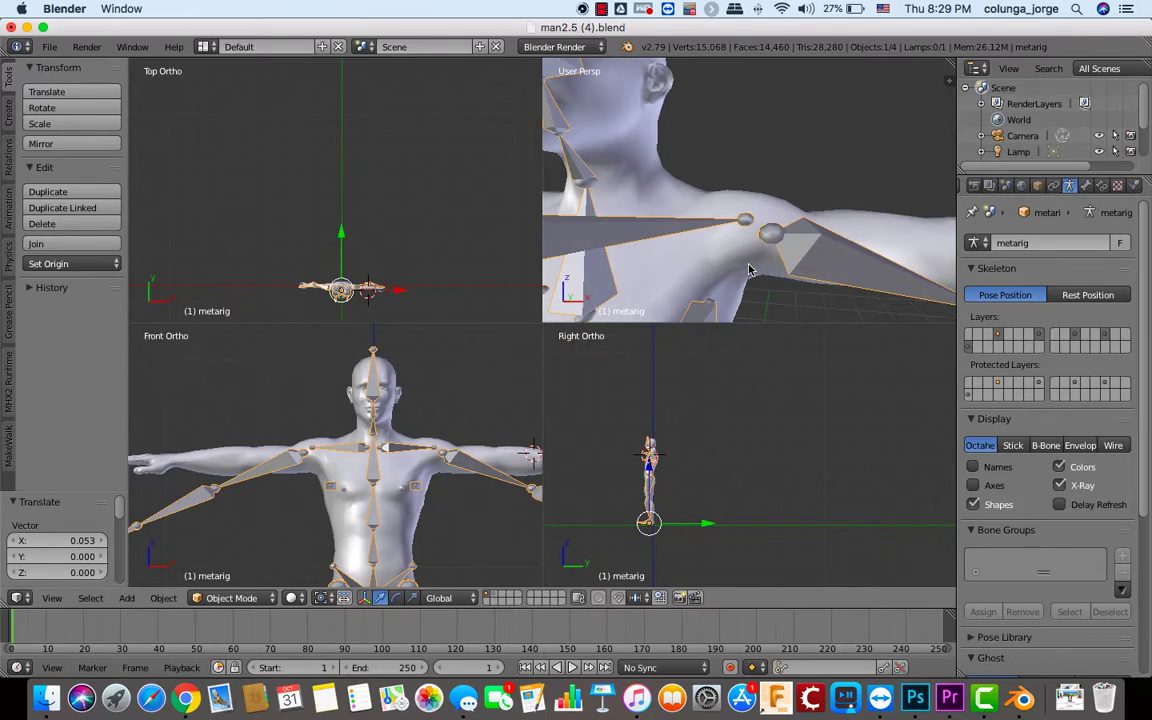
{"action": "scroll", "coordinate": [745, 268], "scroll_direction": "up", "scroll_amount": 3}
{"action": "scroll", "coordinate": [745, 268], "scroll_direction": "down", "scroll_amount": 2}
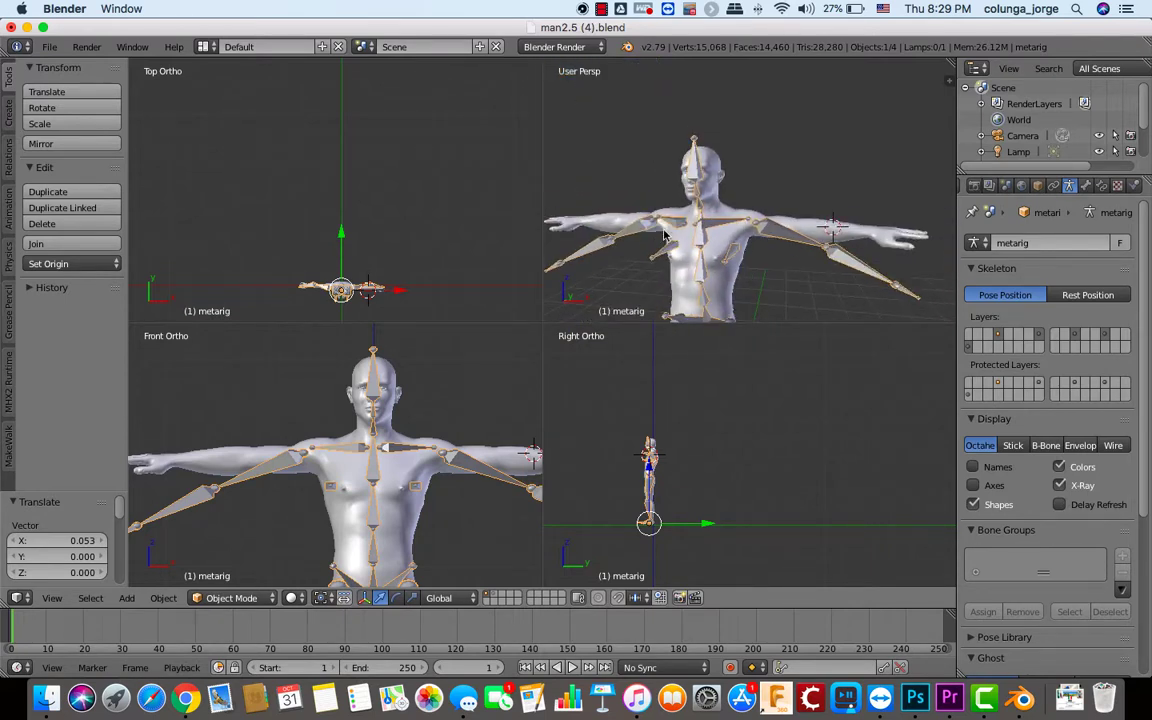
{"action": "middle_click_drag", "start_coordinate": [665, 235], "coordinate": [686, 241]}
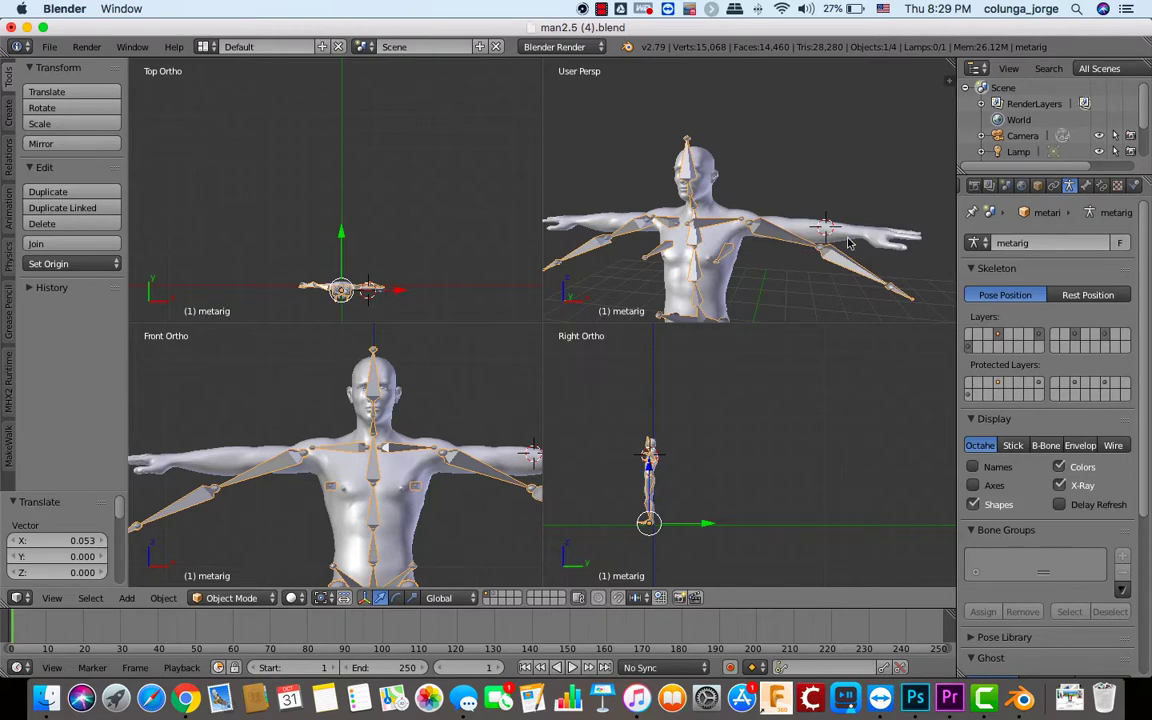
- Lower the meta-rig by about 0.101 along Z to fit its foot bones to the model's feet
{"action": "middle_click_drag", "start_coordinate": [810, 243], "coordinate": [731, 207]}
{"action": "scroll", "coordinate": [733, 207], "scroll_direction": "down", "scroll_amount": 10, "text": "shift"}
{"action": "scroll", "coordinate": [733, 207], "scroll_direction": "right", "scroll_amount": 5}
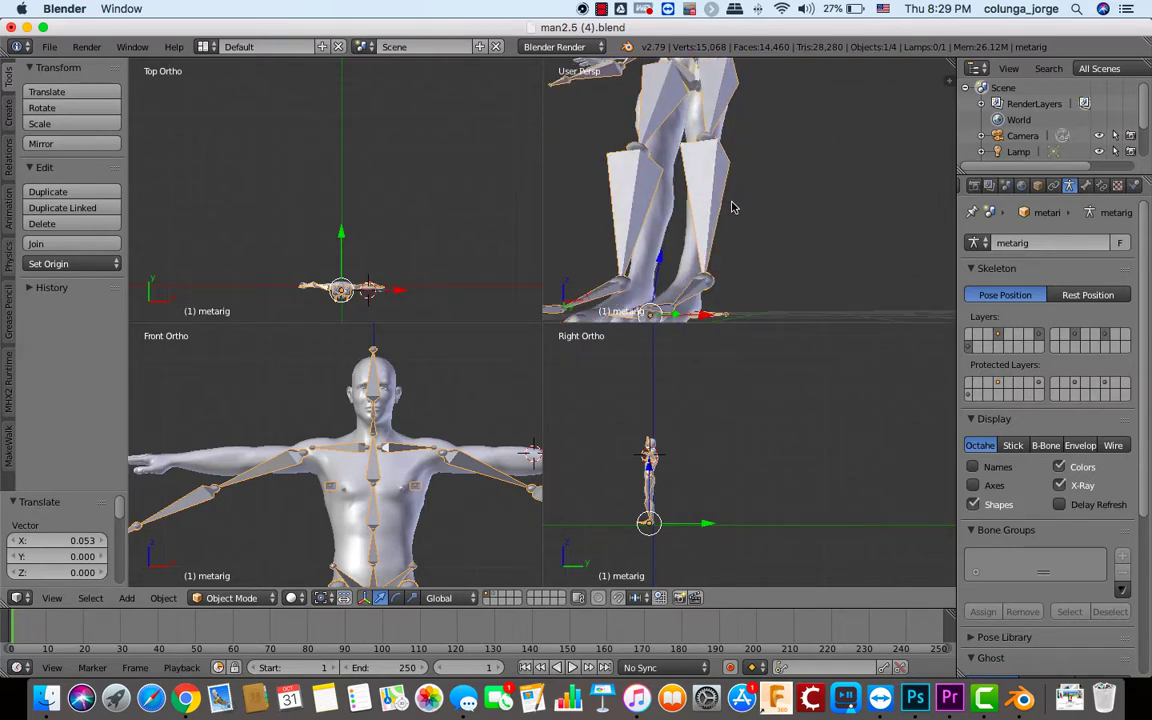
{"action": "scroll", "coordinate": [733, 207], "scroll_direction": "down", "scroll_amount": 5}
{"action": "scroll", "coordinate": [733, 207], "scroll_direction": "up", "scroll_amount": 5}
{"action": "scroll", "coordinate": [733, 207], "scroll_direction": "left", "scroll_amount": 5}
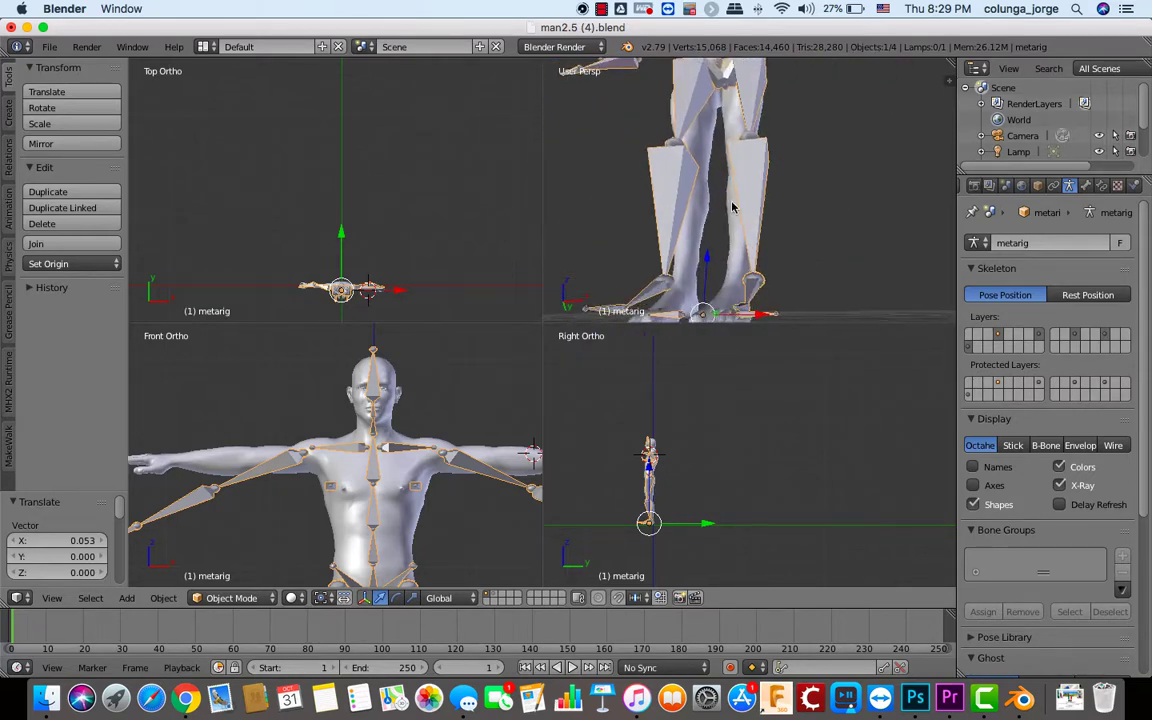
{"action": "scroll", "coordinate": [733, 207], "scroll_direction": "right", "scroll_amount": 5}
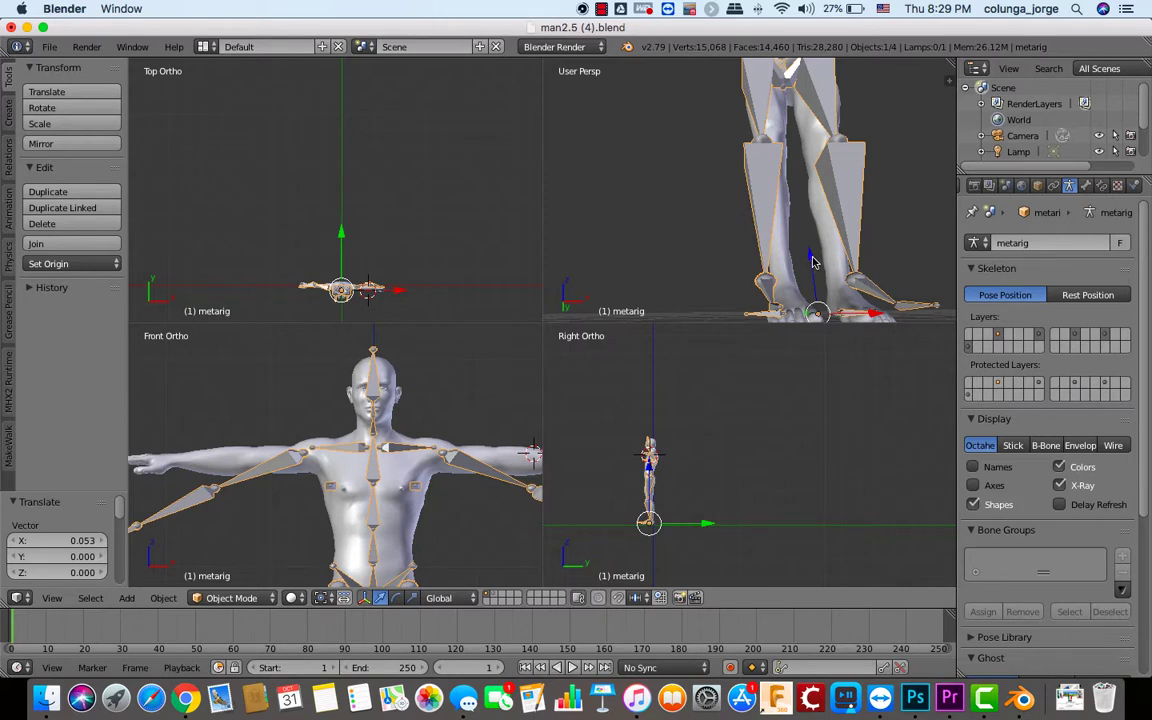
{"action": "key", "text": "g"}
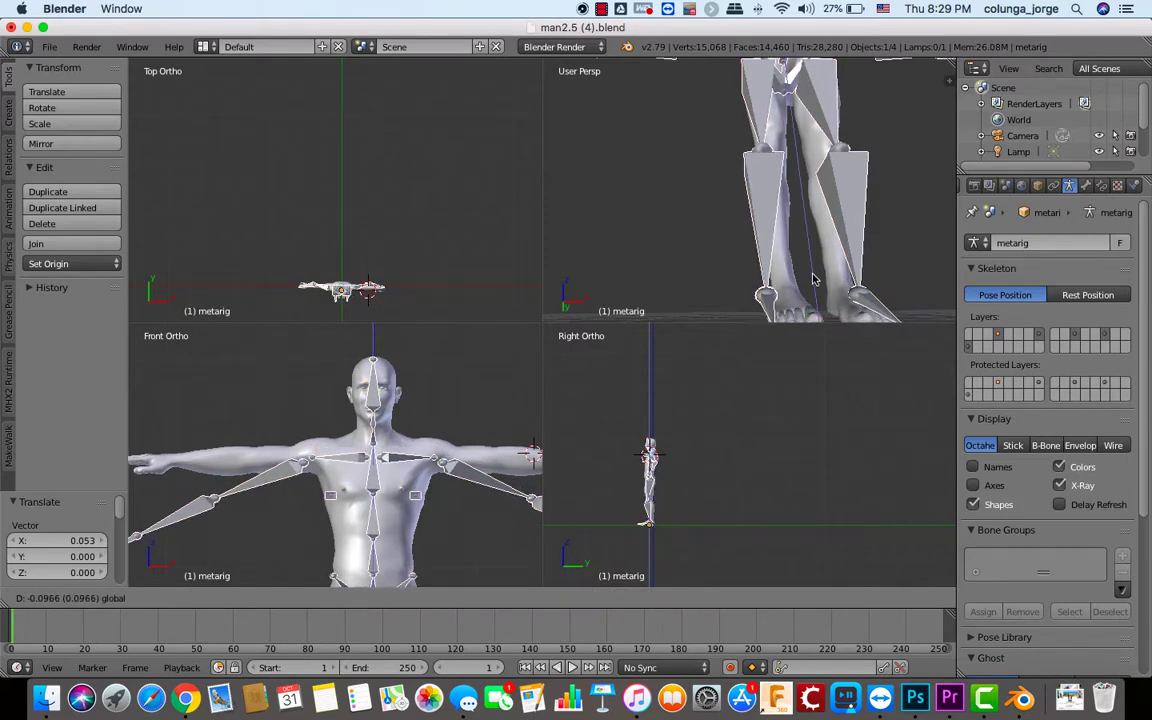
{"action": "left_click", "coordinate": [812, 280]}
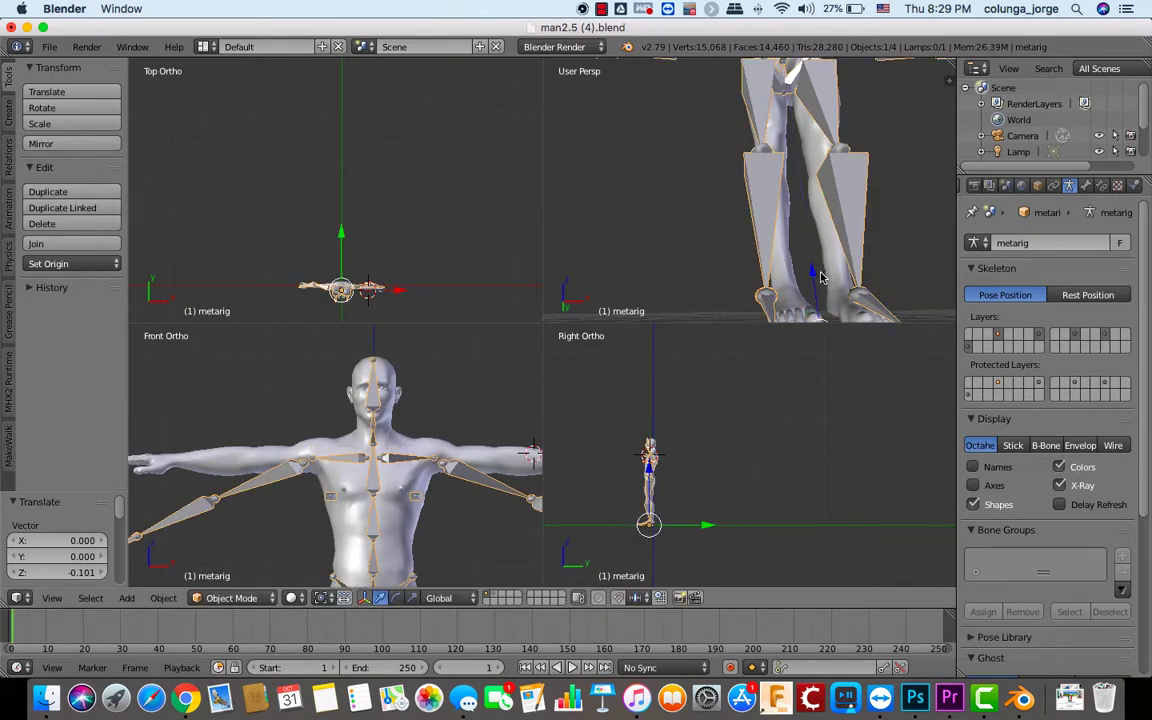
- Put the meta-rig into Edit Mode and frame its upper-body bones in the perspective view
{"action": "scroll", "coordinate": [820, 277], "scroll_direction": "left", "scroll_amount": 5}
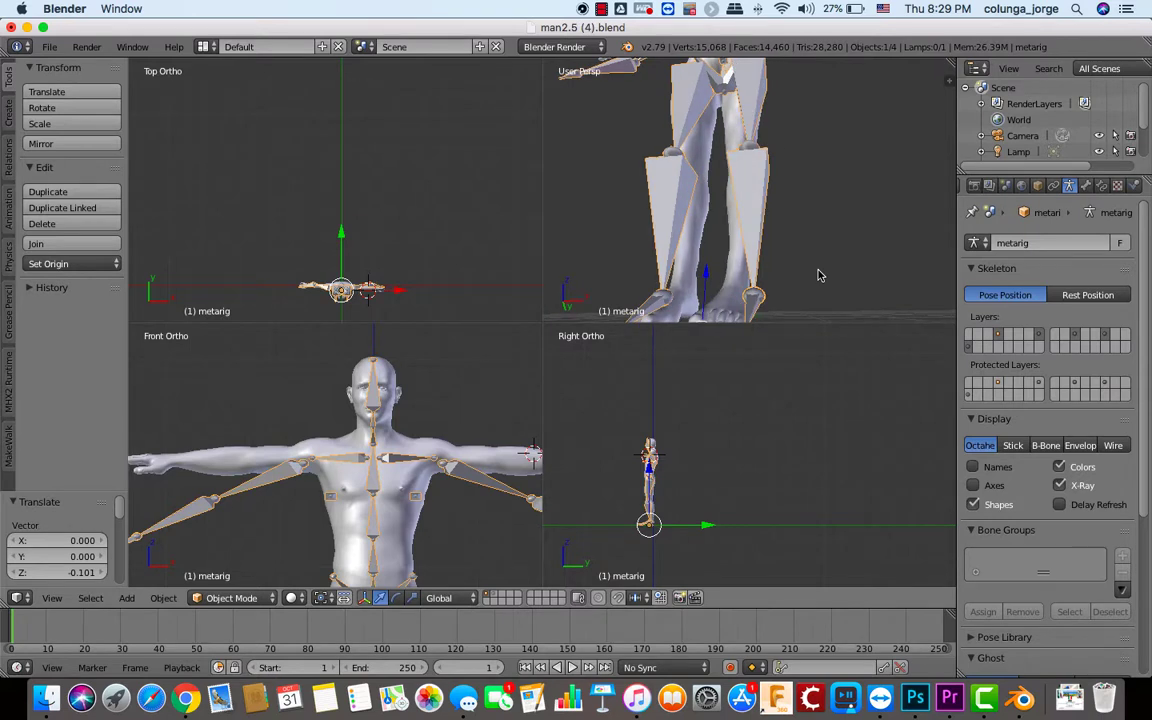
{"action": "scroll", "coordinate": [818, 275], "scroll_direction": "down", "scroll_amount": 5}
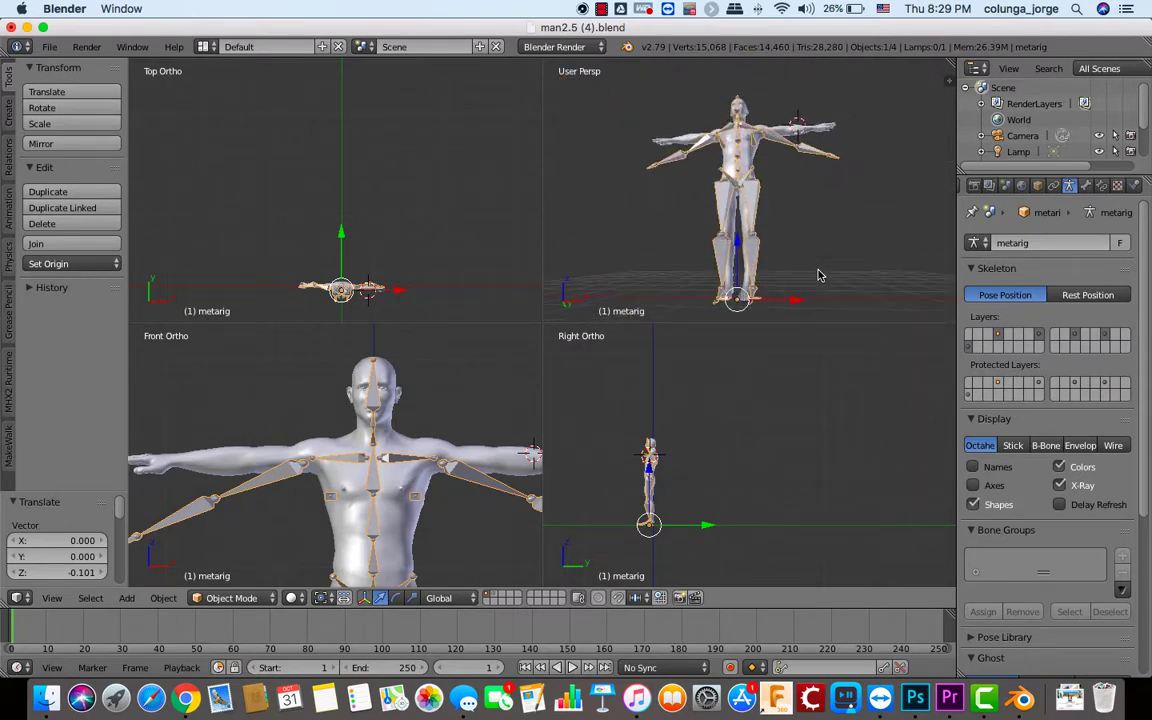
{"action": "scroll", "coordinate": [818, 275], "scroll_direction": "up", "scroll_amount": 4}
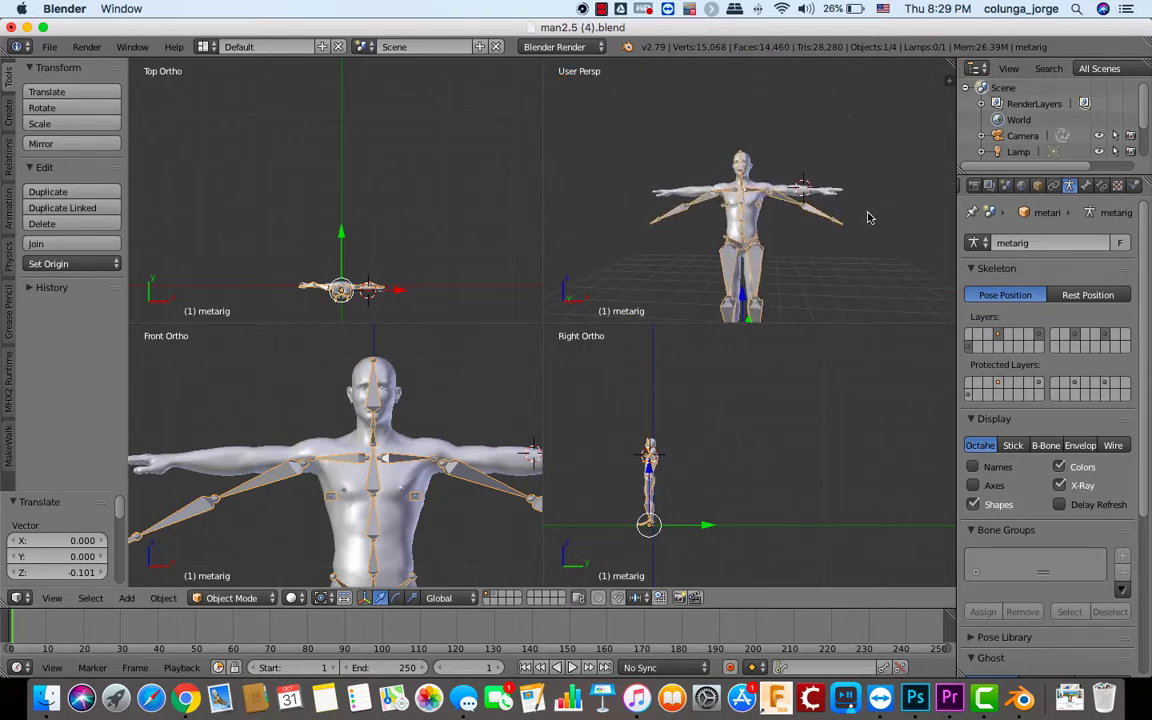
{"action": "key", "text": "Tab"}
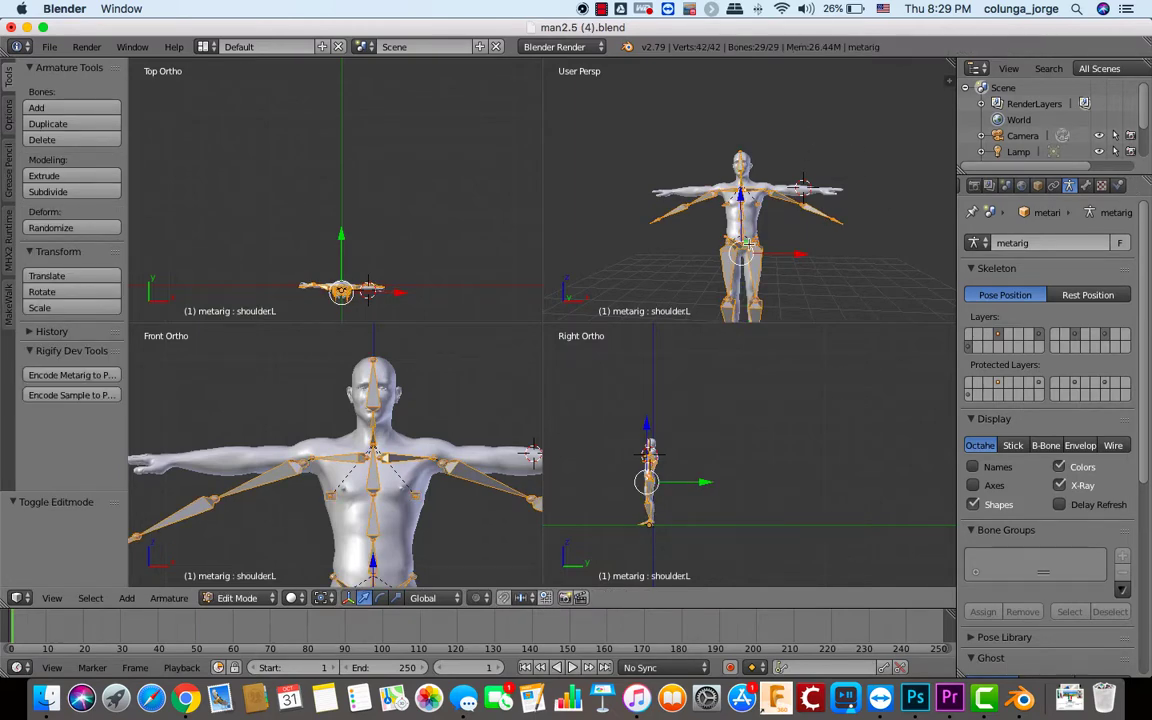
{"action": "scroll", "coordinate": [748, 243], "scroll_direction": "up", "scroll_amount": 8}
{"action": "scroll", "coordinate": [748, 243], "scroll_direction": "down", "scroll_amount": 4}
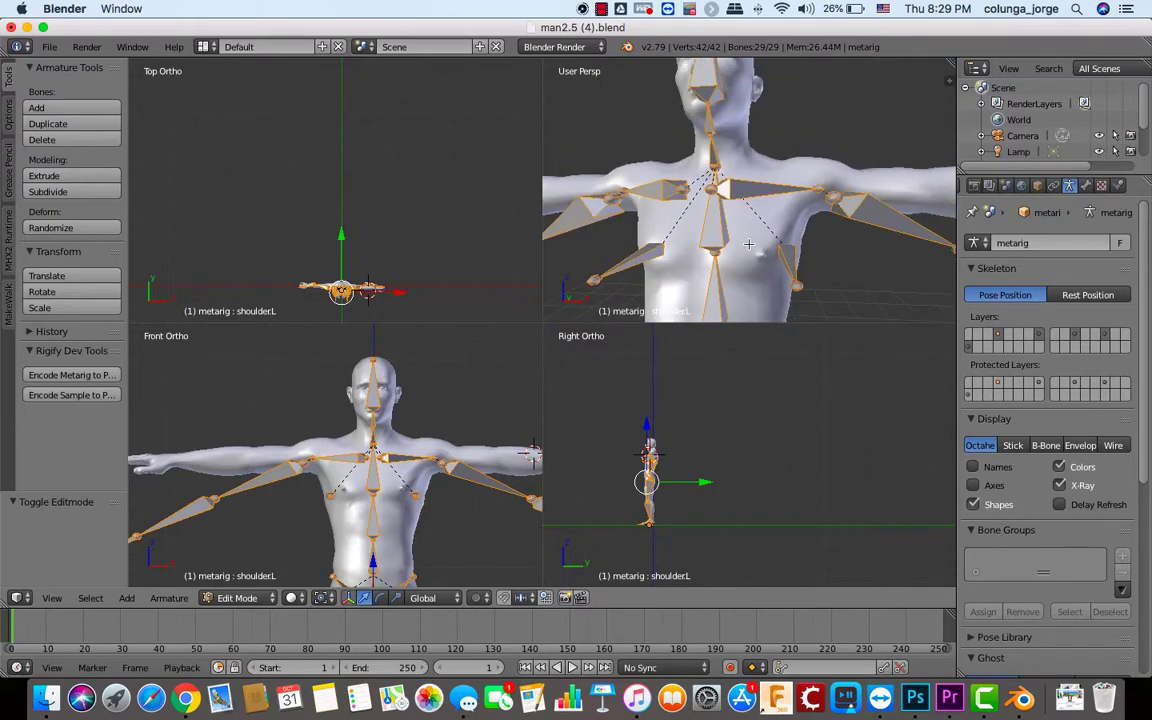
{"action": "scroll", "coordinate": [748, 243], "scroll_direction": "down", "scroll_amount": 4}
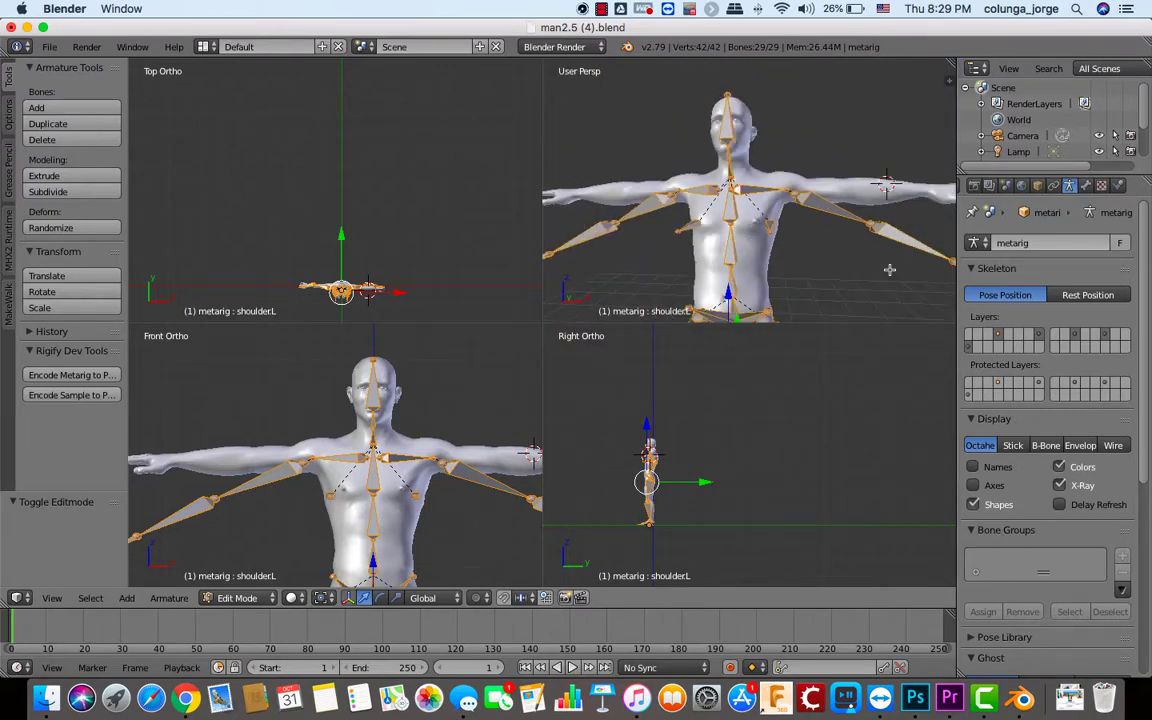
- Deselect all bones and move the left elbow joint by about X -0.014, Y -0.003, Z 0.351 onto the arm
{"action": "left_click", "coordinate": [838, 274]}
{"action": "key", "text": "a"}
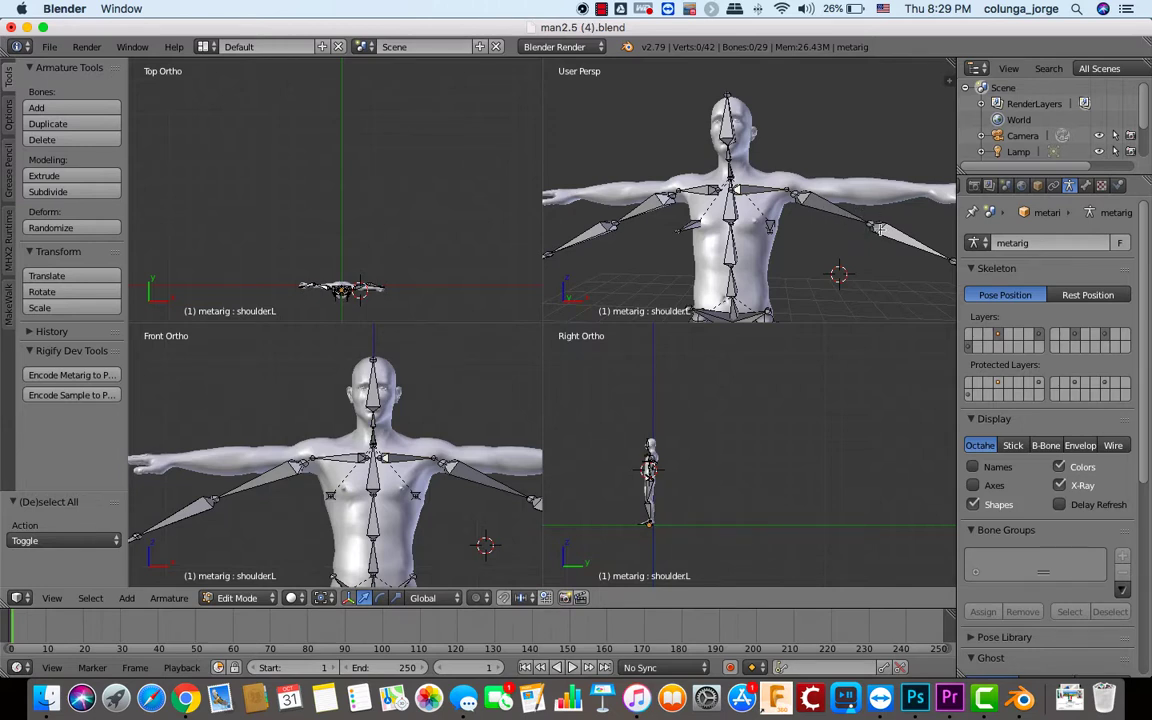
{"action": "right_click", "coordinate": [869, 225]}
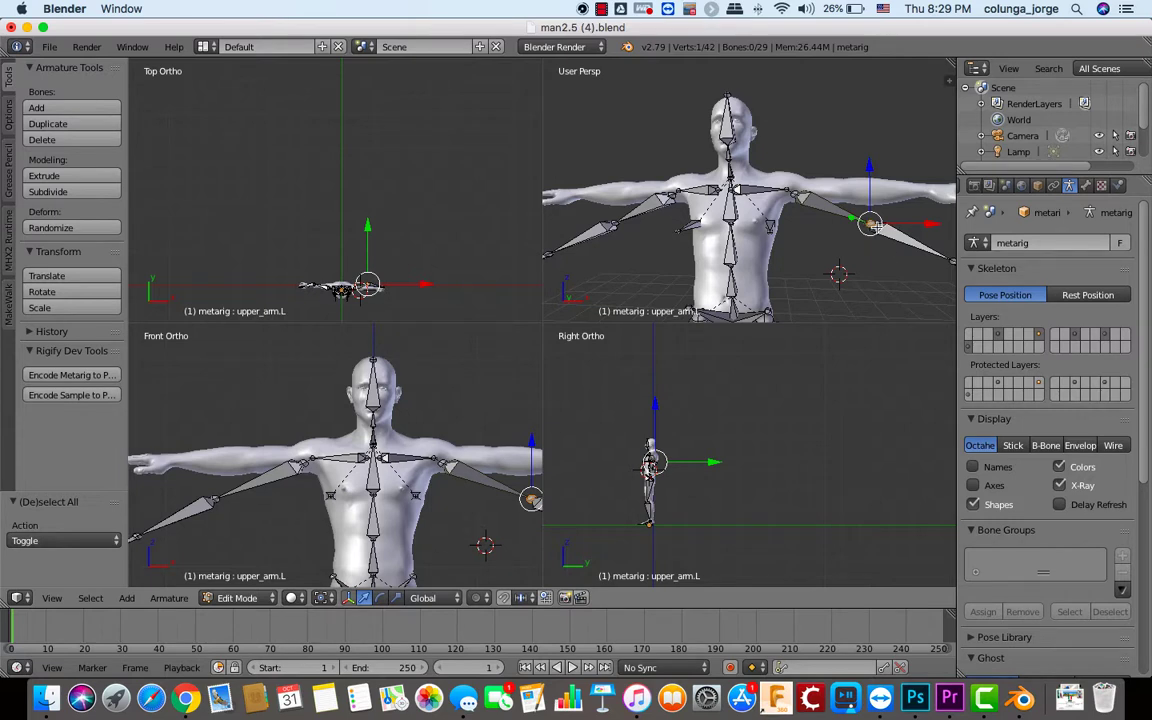
{"action": "key", "text": "g"}
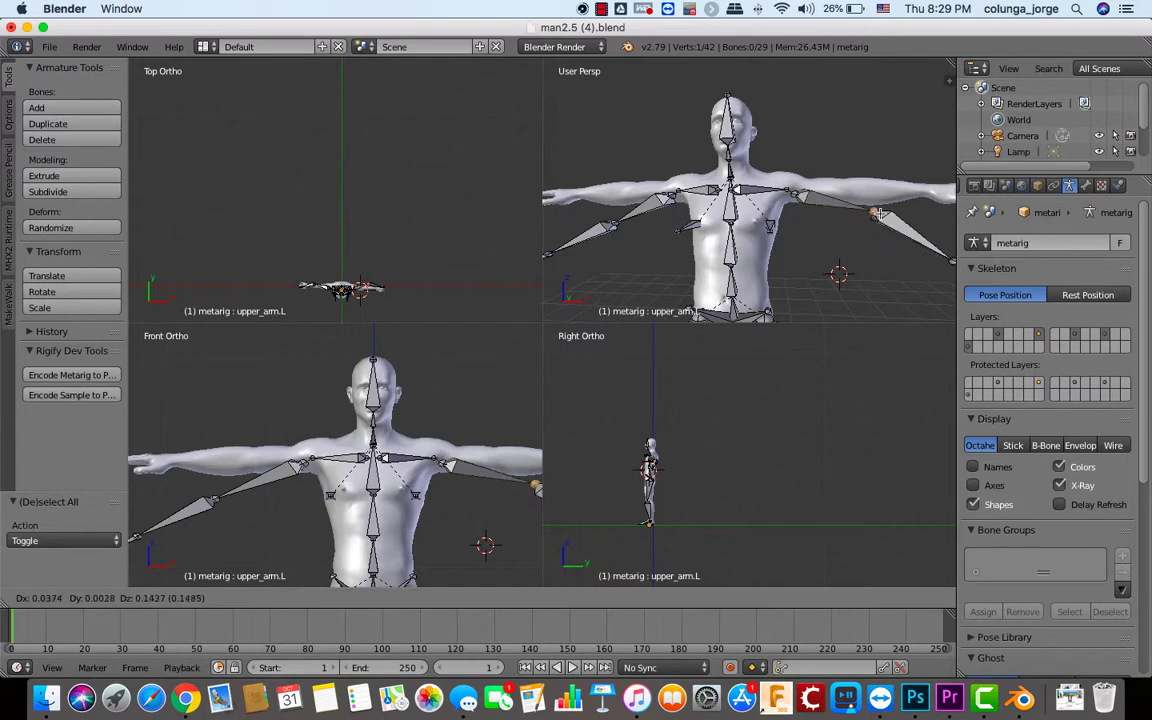
{"action": "left_click", "coordinate": [875, 197]}
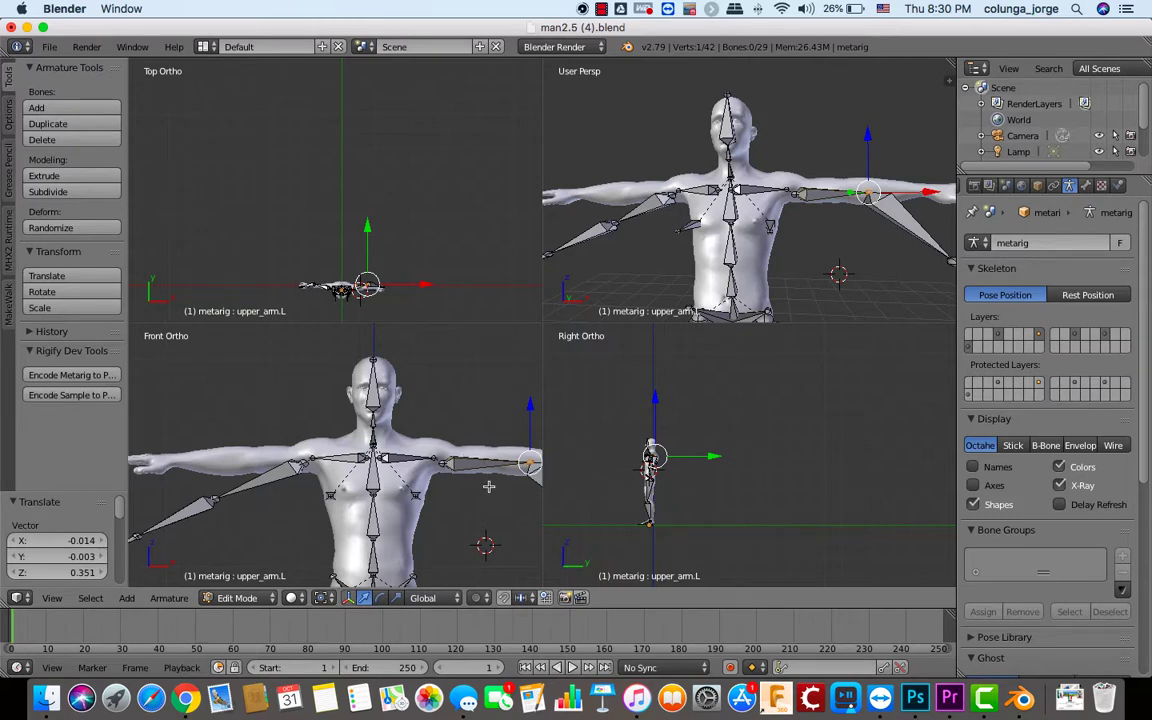
- Move the left elbow joint along Y in the top view to centre it inside the model's arm
{"action": "scroll", "coordinate": [508, 523], "scroll_direction": "right", "scroll_amount": 5}
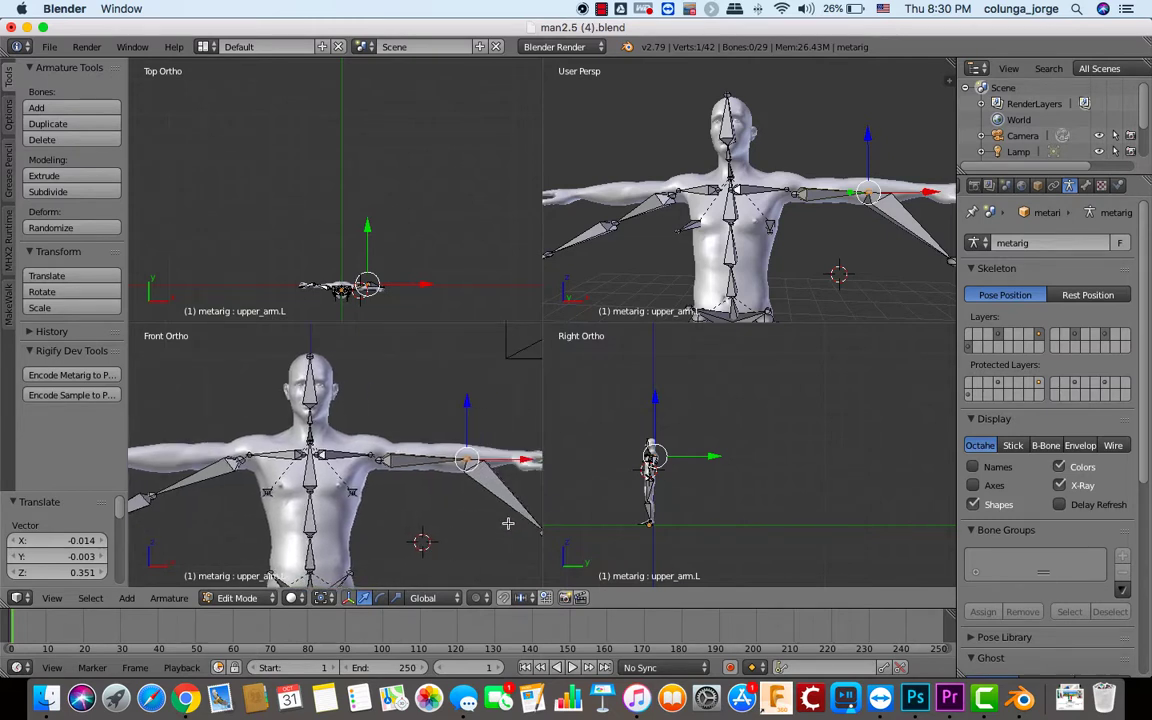
{"action": "scroll", "coordinate": [508, 523], "scroll_direction": "left", "scroll_amount": 1}
{"action": "scroll", "coordinate": [398, 278], "scroll_direction": "down", "scroll_amount": 5}
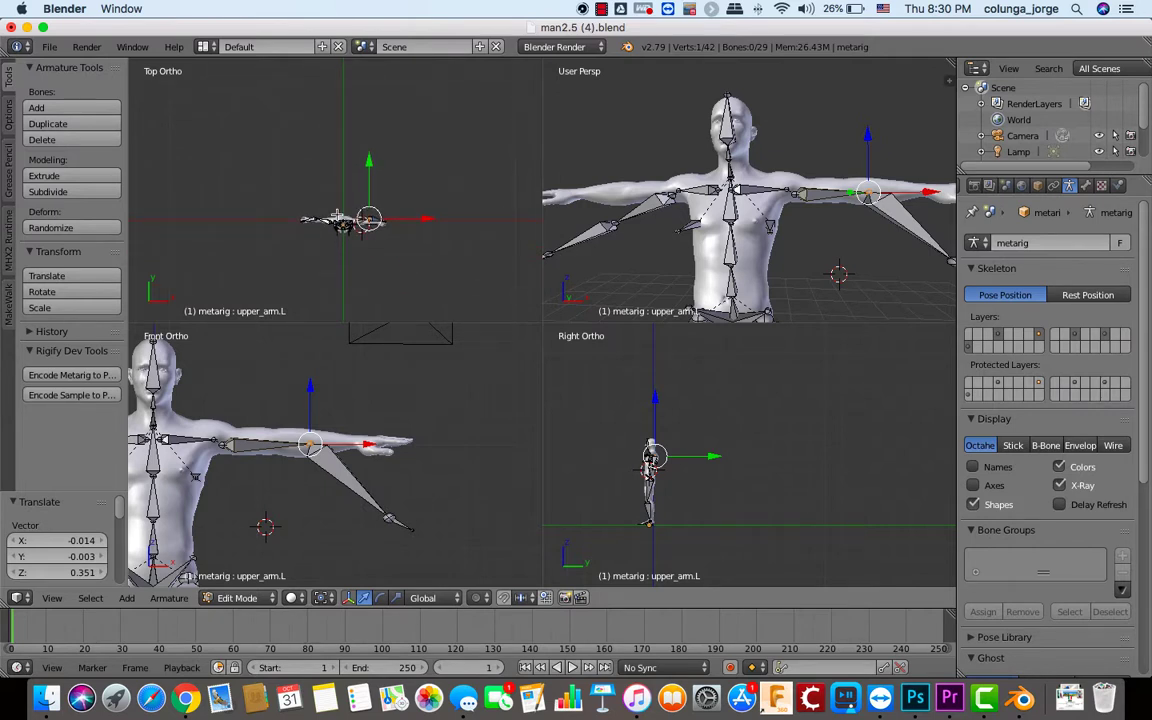
{"action": "scroll", "coordinate": [338, 214], "scroll_direction": "up", "scroll_amount": 8}
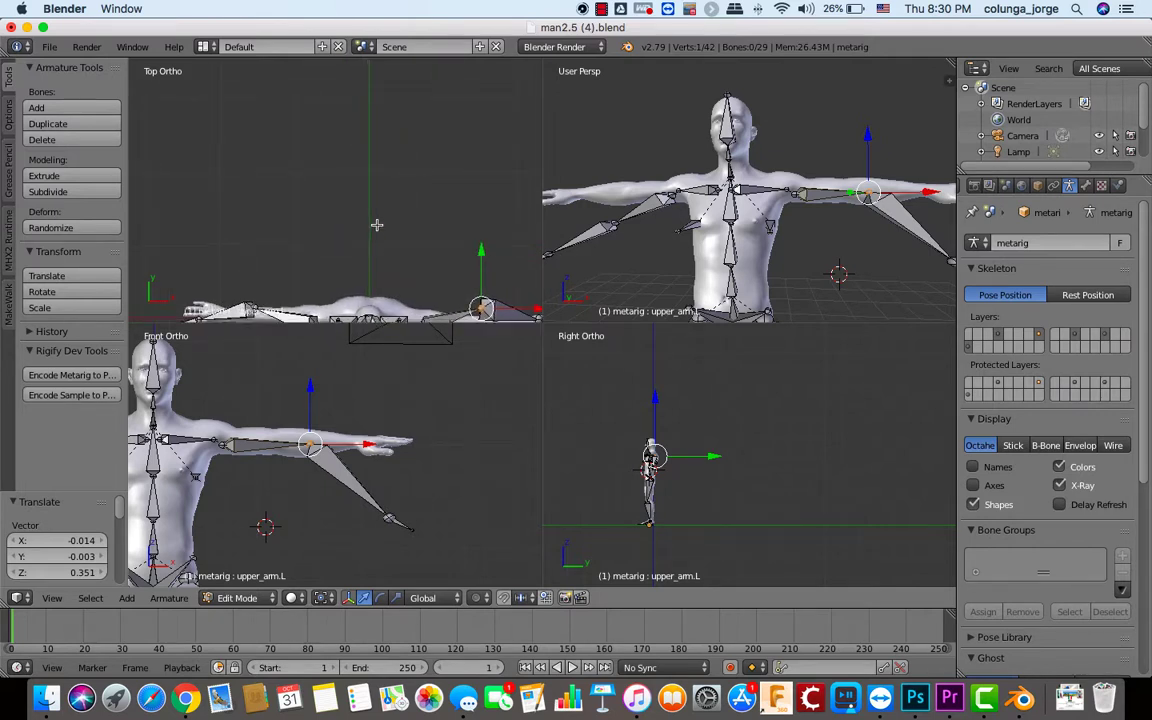
{"action": "scroll", "coordinate": [376, 225], "scroll_direction": "down", "scroll_amount": 5}
{"action": "scroll", "coordinate": [376, 225], "scroll_direction": "right", "scroll_amount": 3}
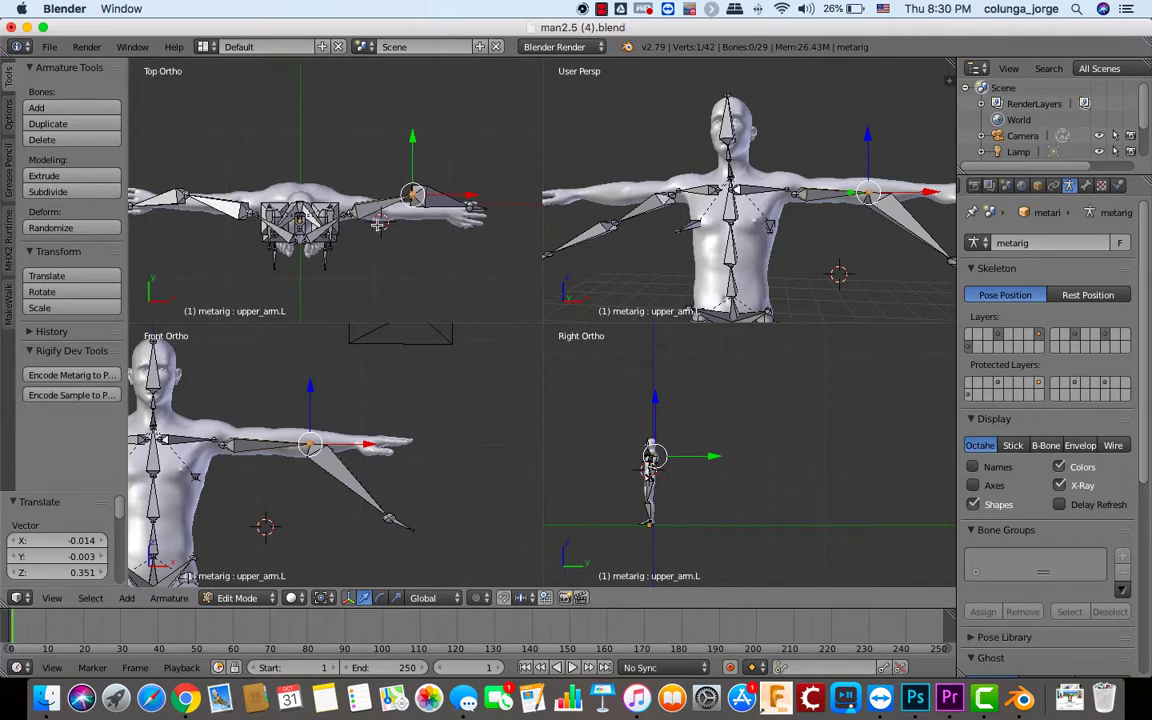
{"action": "scroll", "coordinate": [378, 224], "scroll_direction": "up", "scroll_amount": 5}
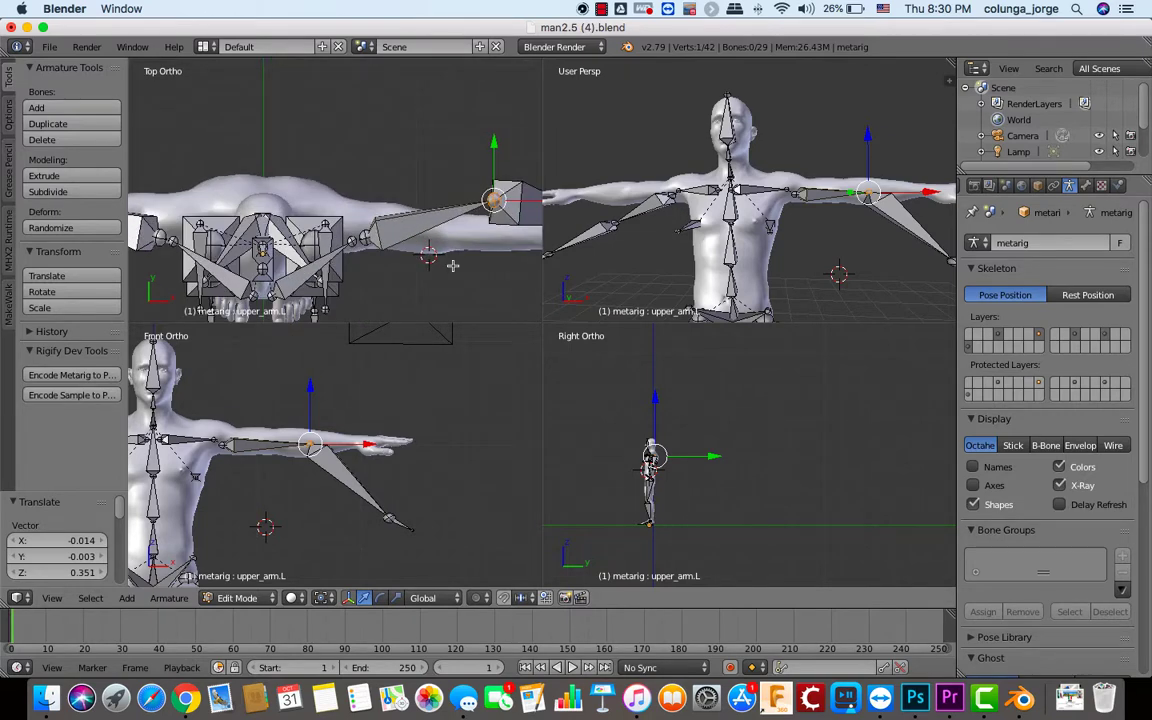
{"action": "scroll", "coordinate": [464, 262], "scroll_direction": "down", "scroll_amount": 2}
{"action": "scroll", "coordinate": [464, 262], "scroll_direction": "right", "scroll_amount": 5}
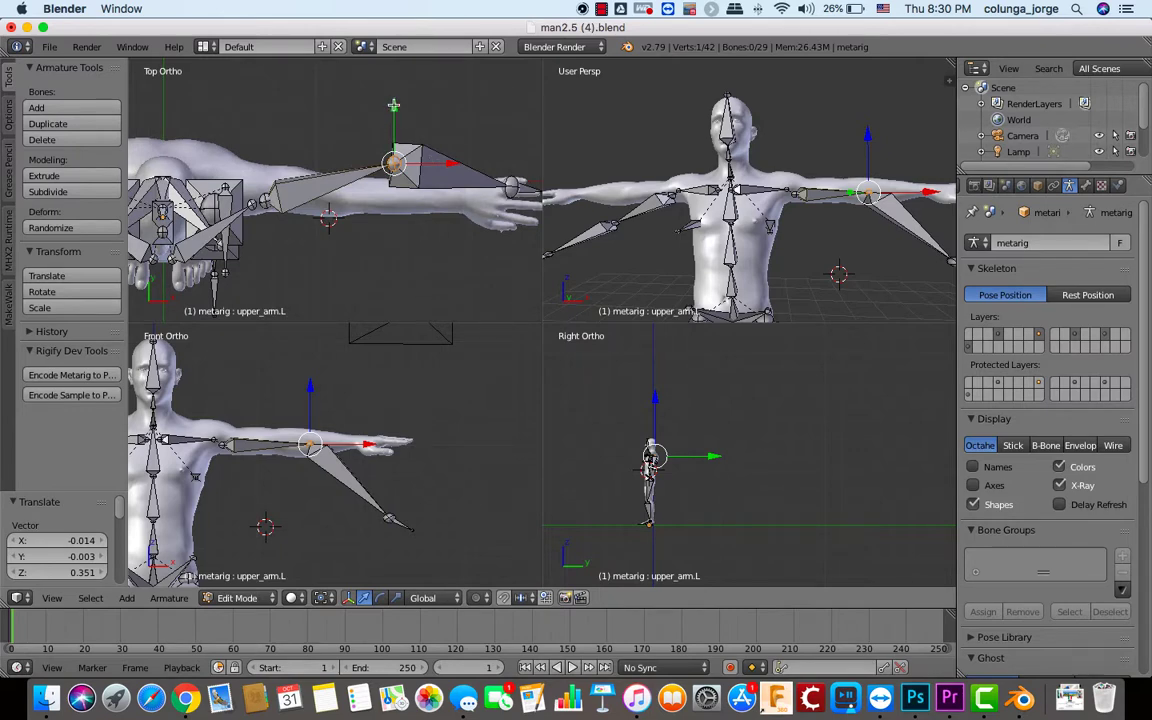
{"action": "left_click_drag", "start_coordinate": [394, 105], "coordinate": [395, 129]}
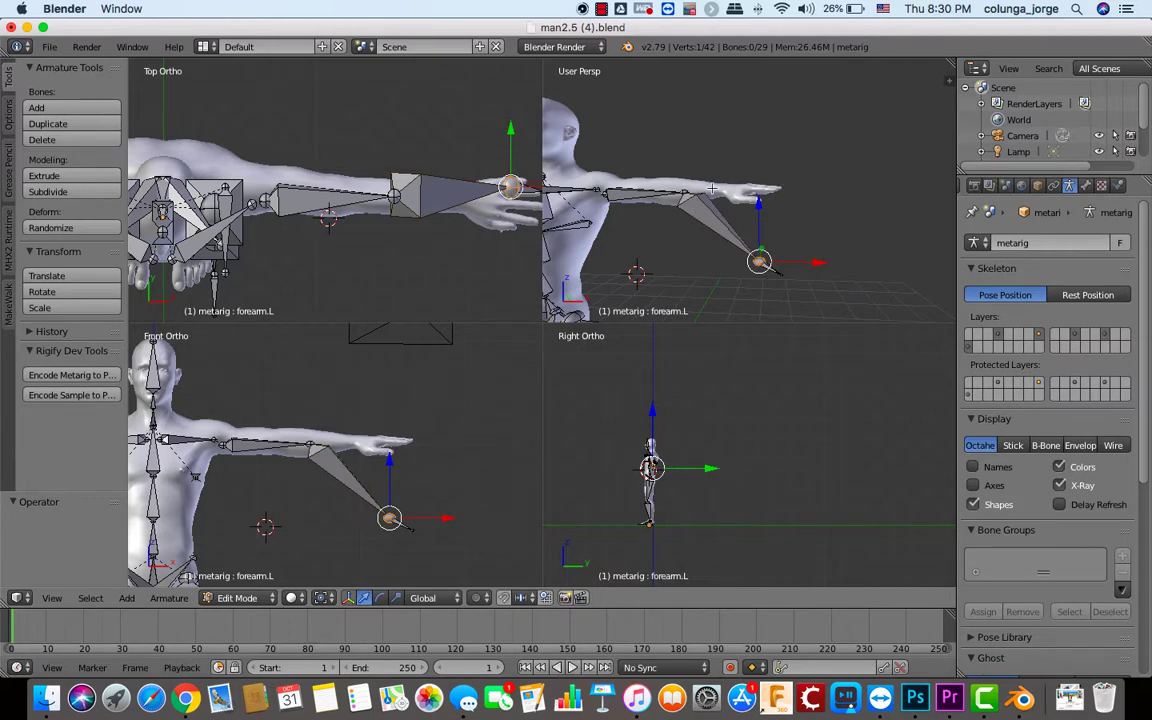
- Move the left wrist joint by about X -0.262 and Z 0.725 to the model's wrist in the front view
{"action": "right_click", "coordinate": [312, 446]}
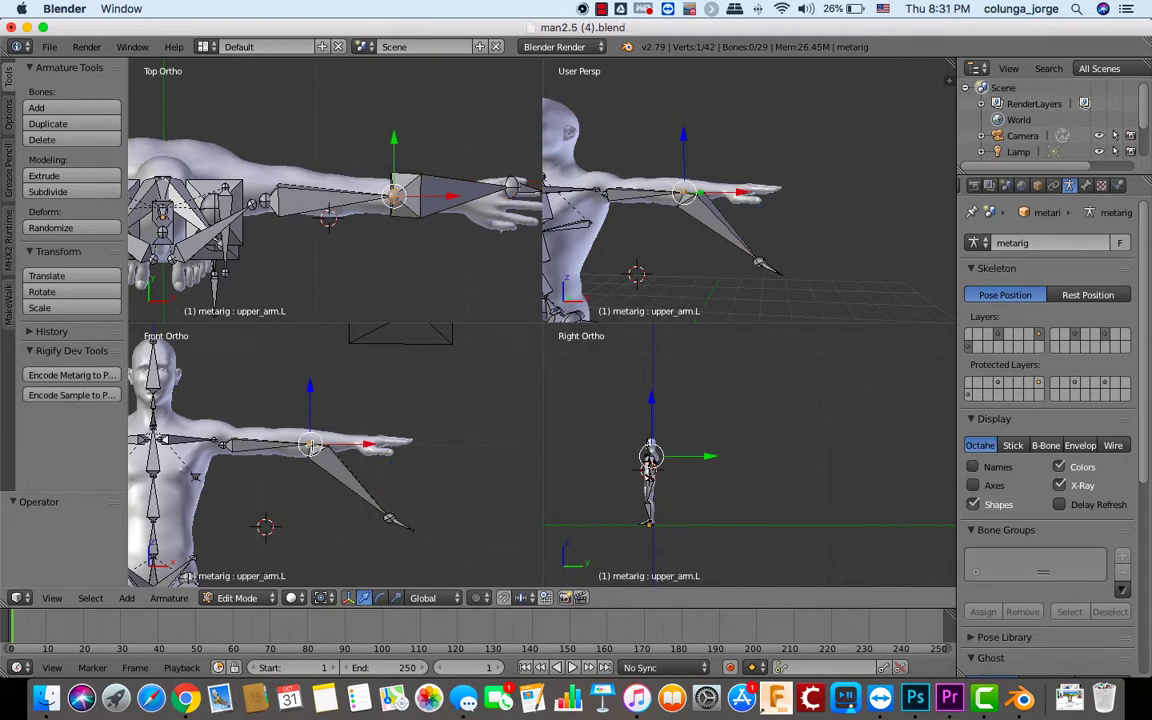
{"action": "right_click", "coordinate": [389, 518]}
{"action": "key", "text": "g"}
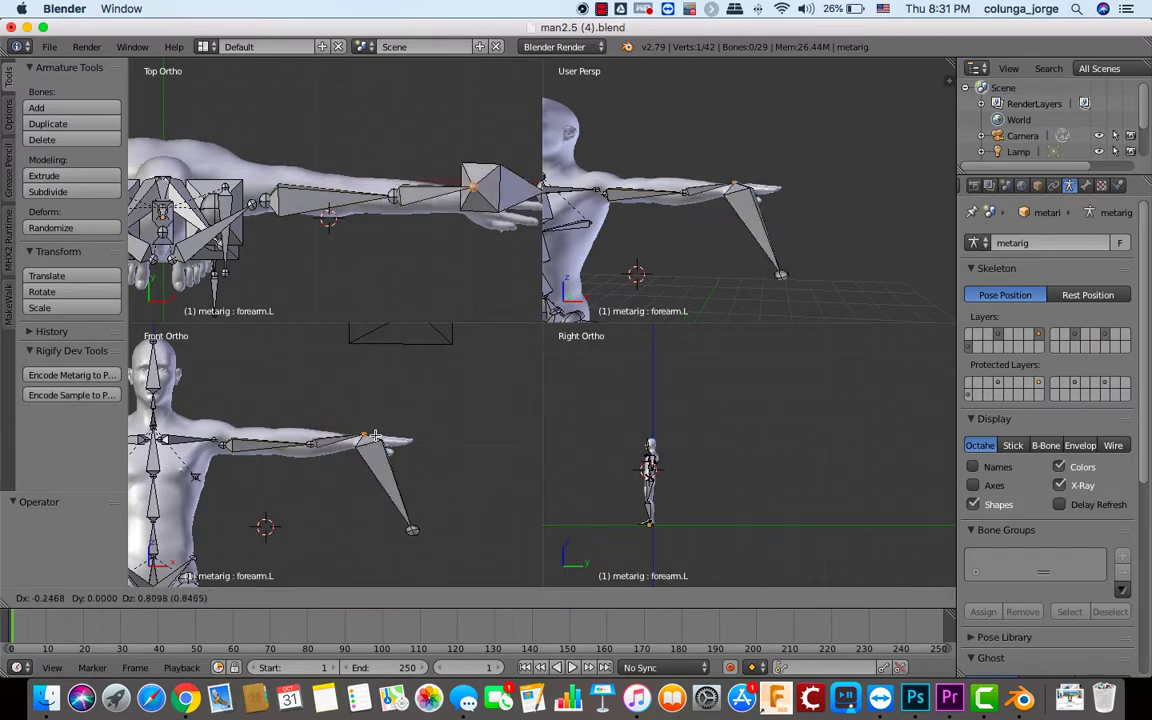
{"action": "left_click", "coordinate": [362, 444]}
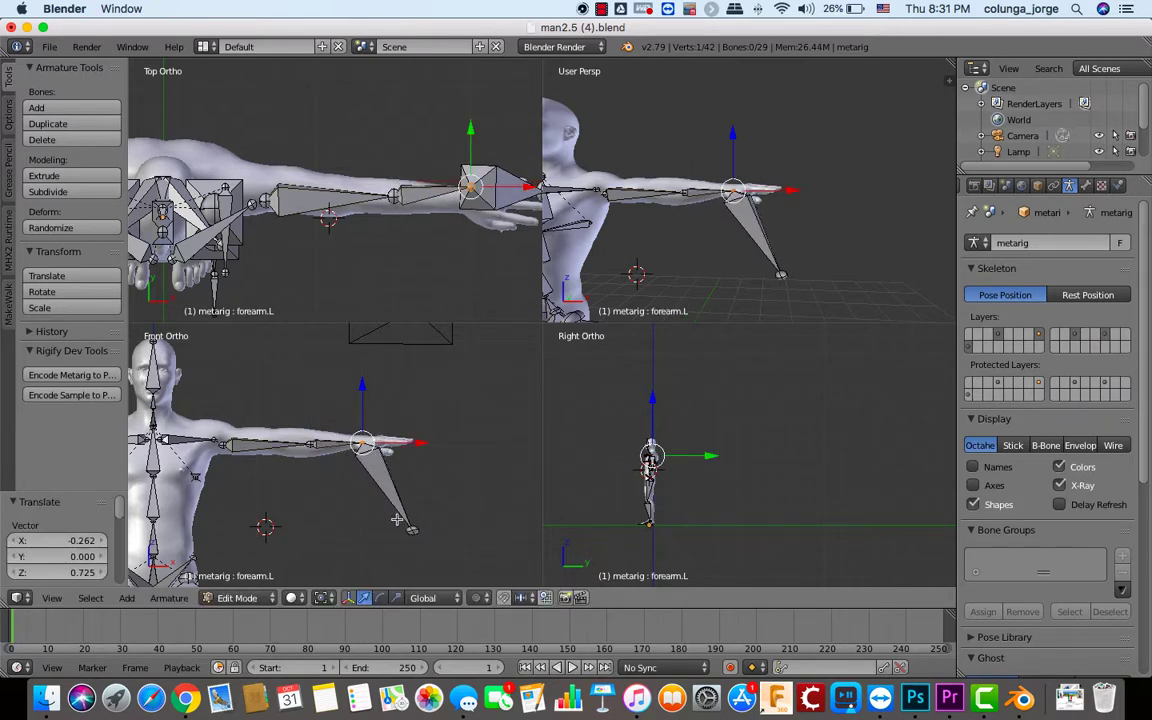
- Move the tip of the left hand bone by about X -0.031 and Z 0.871 into the model's hand
{"action": "right_click", "coordinate": [415, 530]}
{"action": "key", "text": "g"}
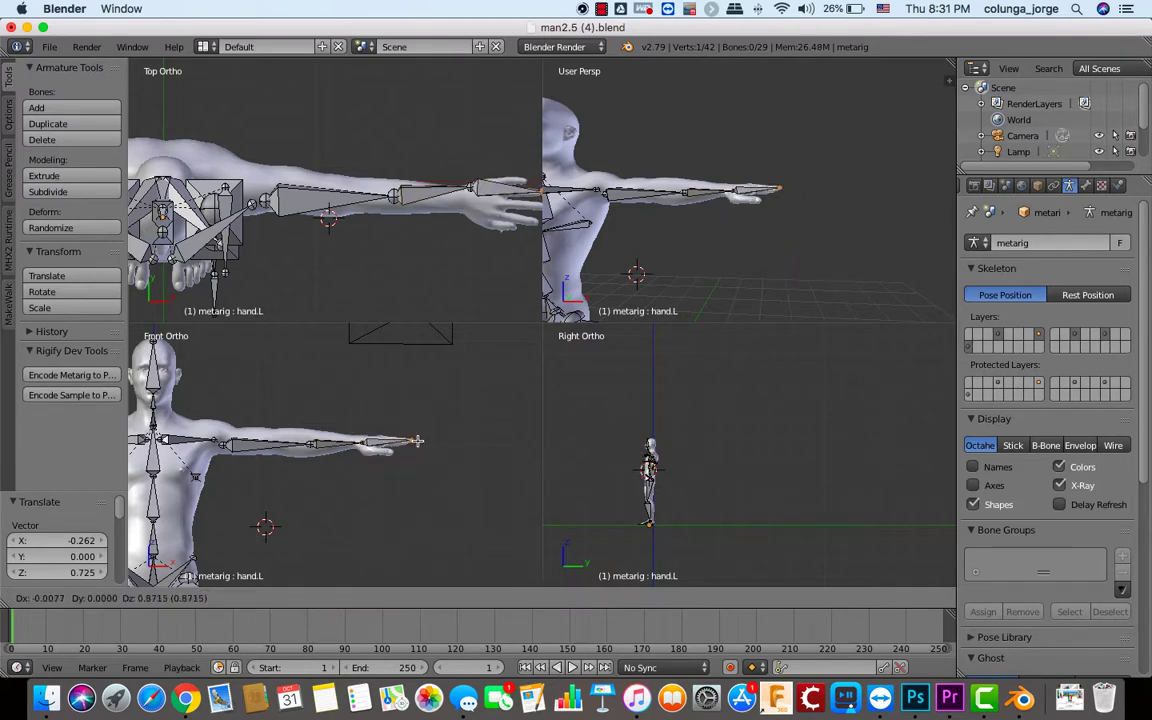
{"action": "left_click", "coordinate": [415, 440]}
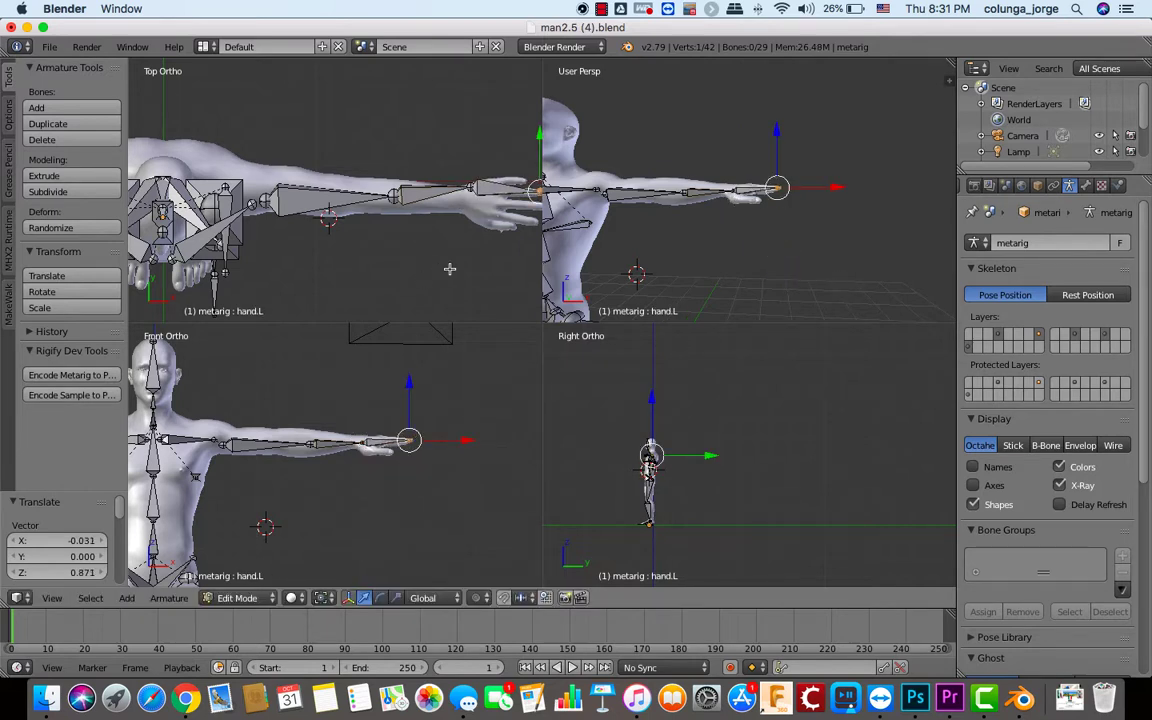
- Shift the left wrist joint by about -0.079 along Y to centre it in the wrist in the top view
{"action": "scroll", "coordinate": [449, 268], "scroll_direction": "right", "scroll_amount": 5}
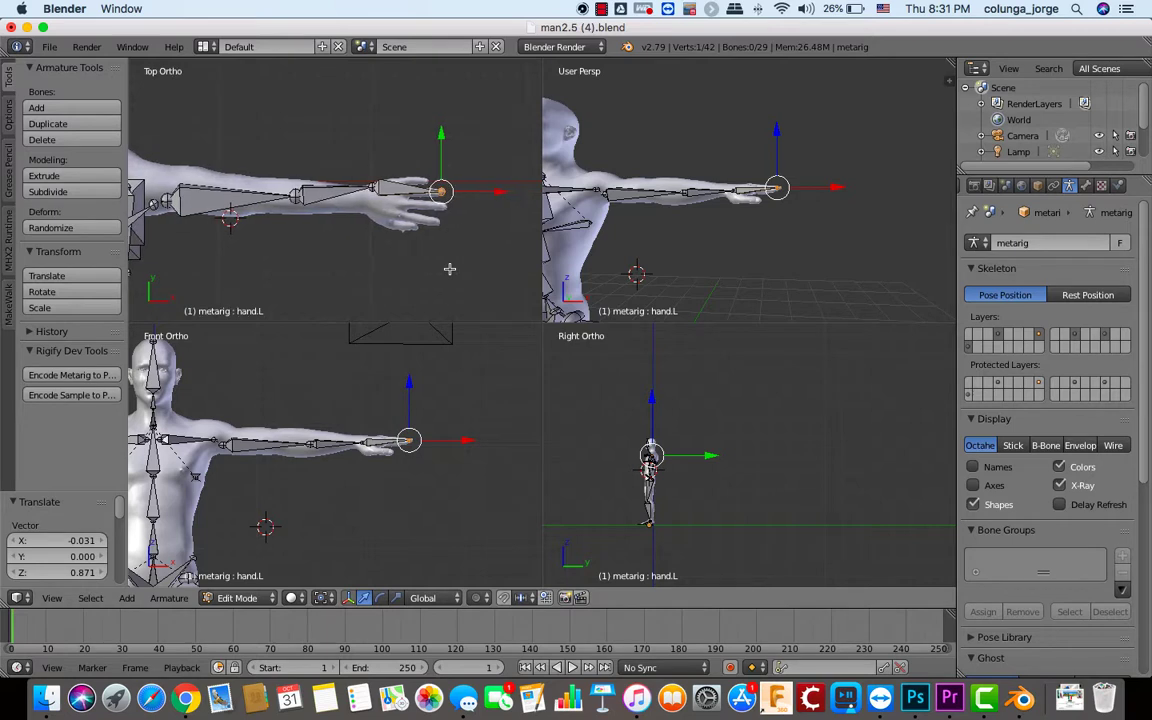
{"action": "right_click", "coordinate": [374, 188]}
{"action": "key", "text": "g"}
{"action": "key", "text": "y"}
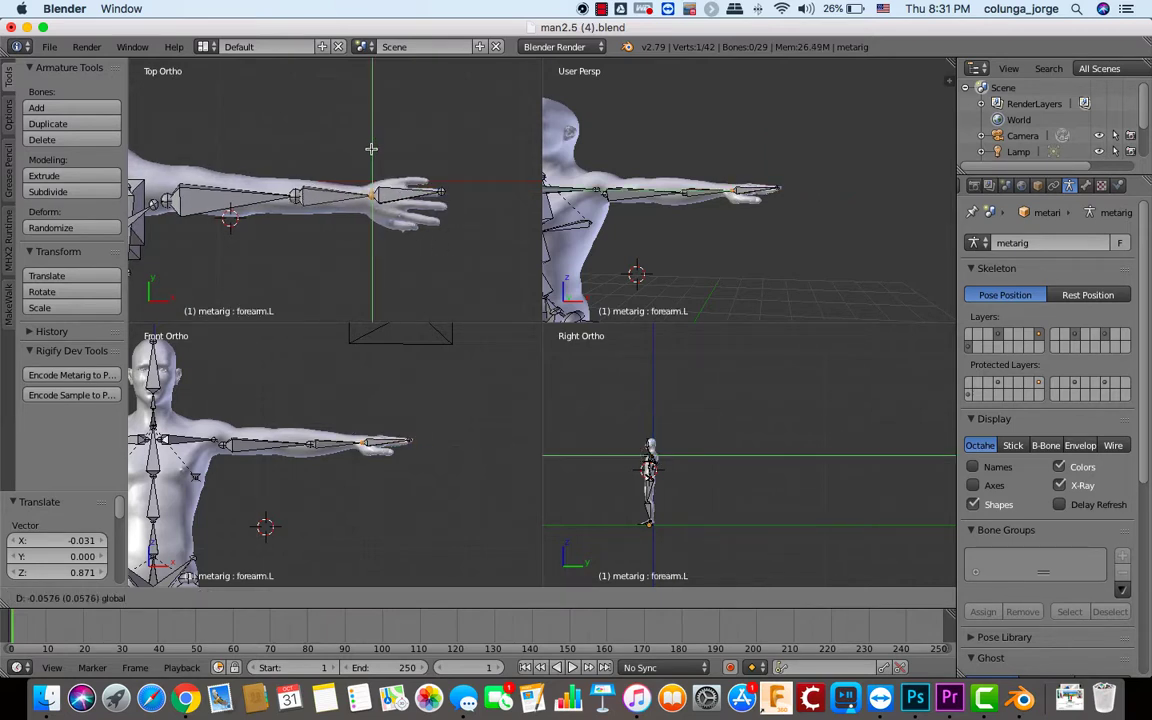
{"action": "left_click", "coordinate": [369, 151]}
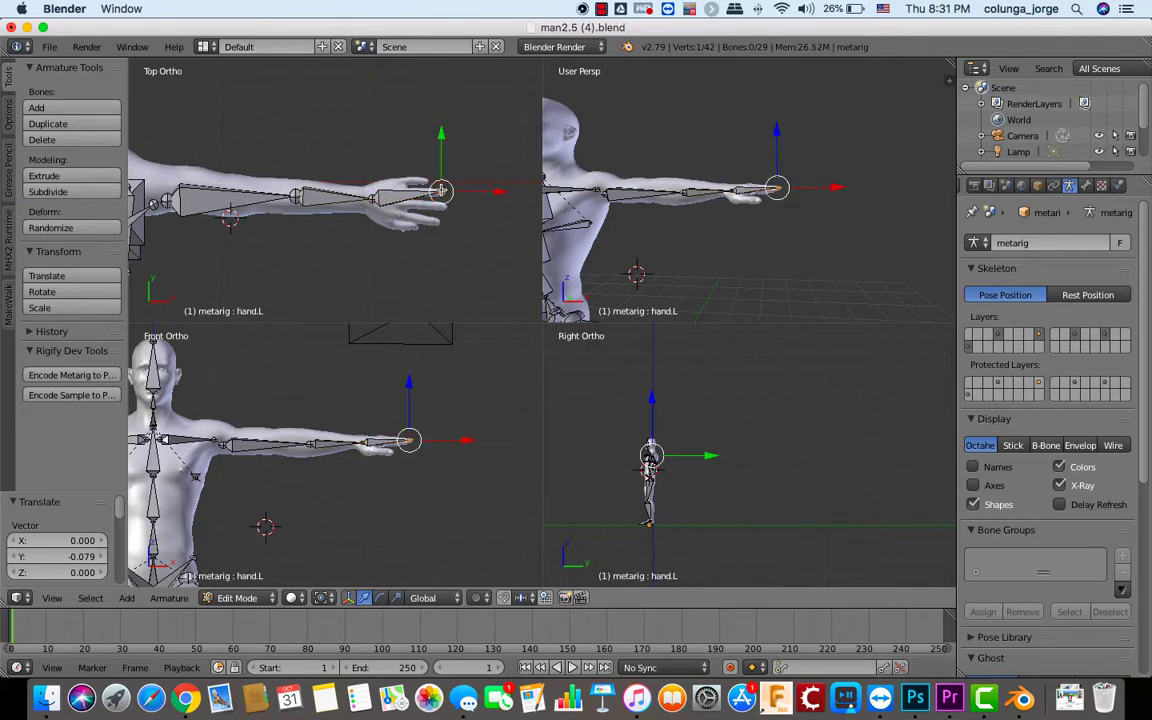
- Shift the left hand bone's tip by about -0.079 along X and -0.079 along Y to fit the hand
{"action": "key", "text": "g"}
{"action": "key", "text": "x"}
{"action": "left_click", "coordinate": [473, 198]}
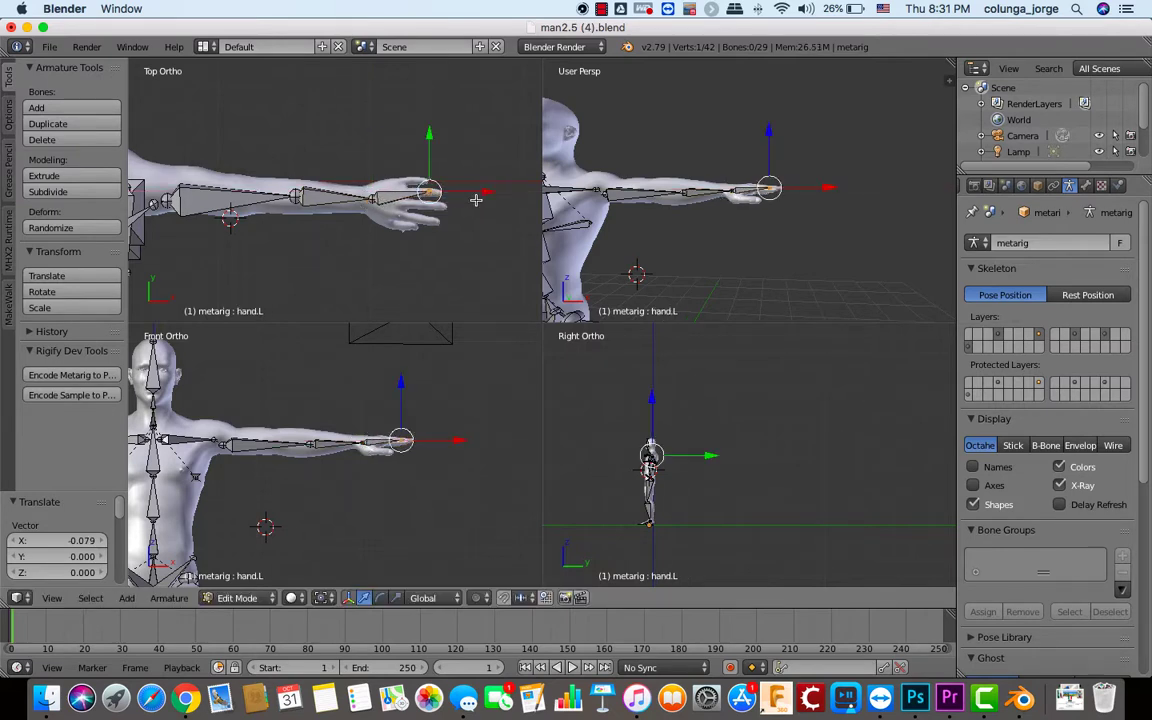
{"action": "key", "text": "g"}
{"action": "key", "text": "y"}
{"action": "left_click", "coordinate": [423, 142]}
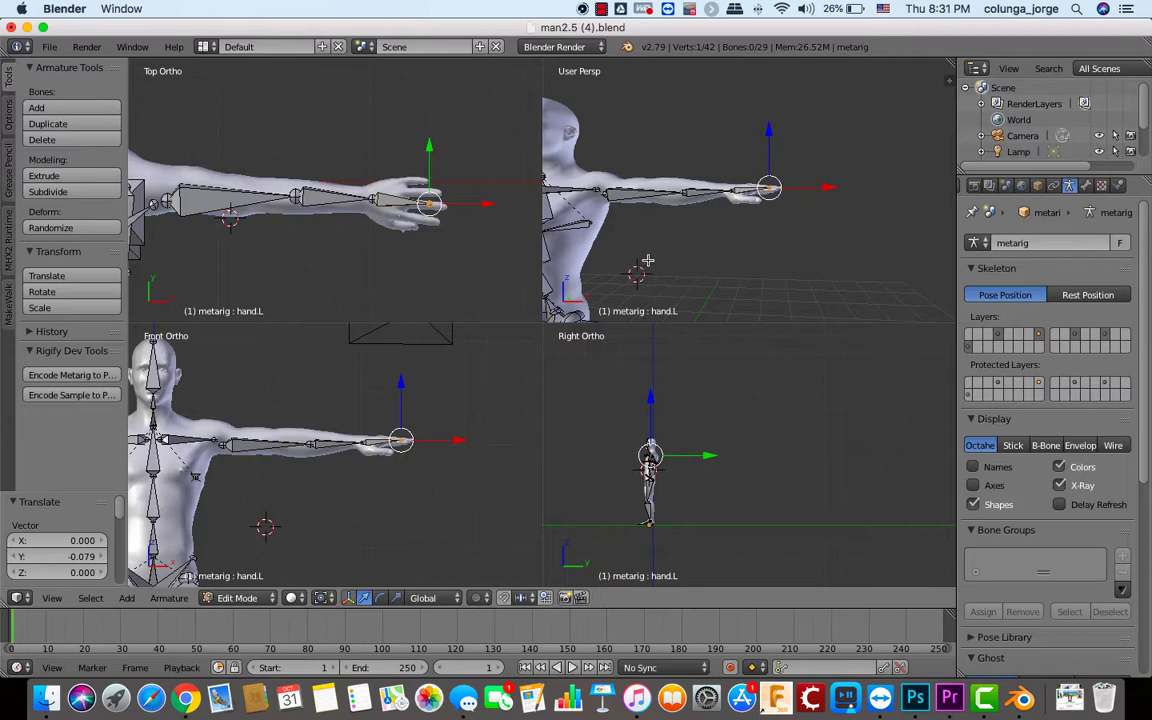
- Lower the tip of the head bone by about 0.038 along Z to fit the top of the head
{"action": "scroll", "coordinate": [656, 248], "scroll_direction": "right", "scroll_amount": 1}
{"action": "scroll", "coordinate": [656, 247], "scroll_direction": "left", "scroll_amount": 2}
{"action": "scroll", "coordinate": [656, 248], "scroll_direction": "left", "scroll_amount": 5}
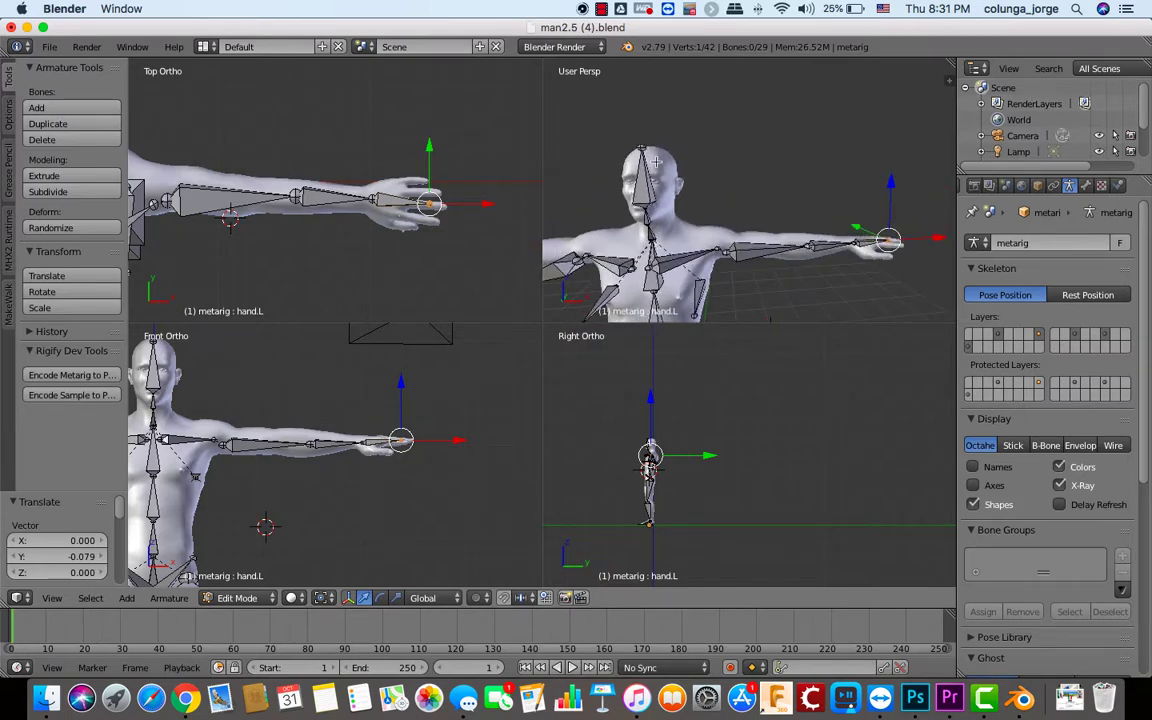
{"action": "scroll", "coordinate": [656, 160], "scroll_direction": "left", "scroll_amount": 4}
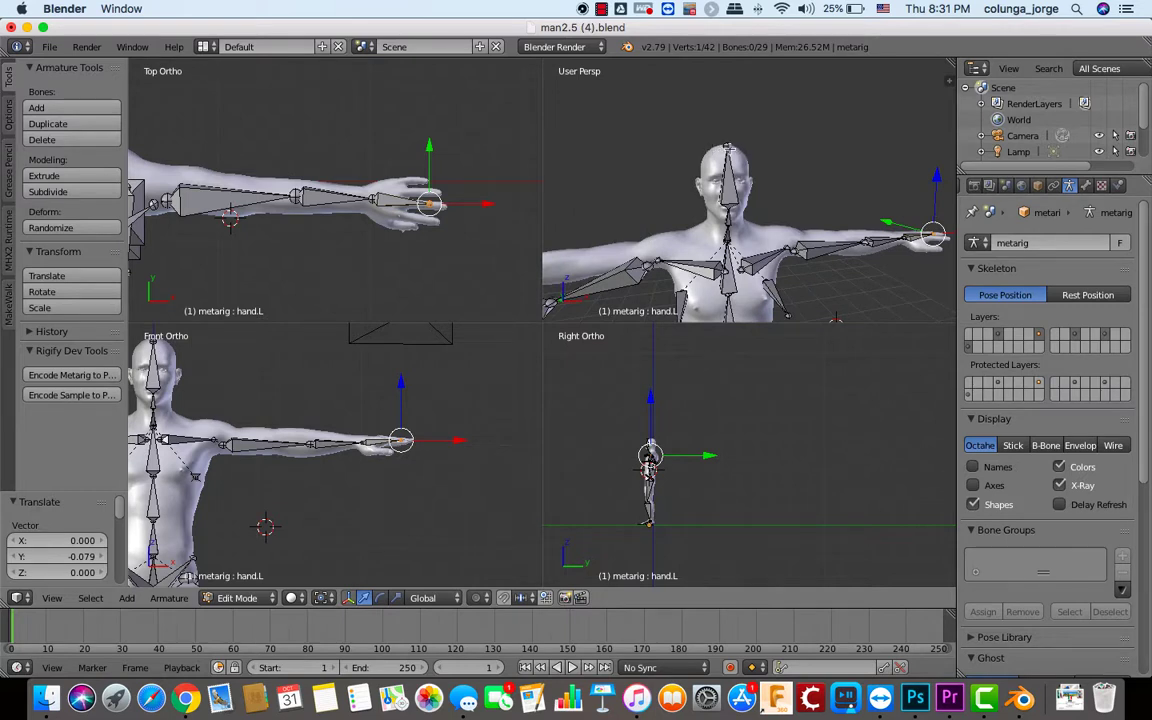
{"action": "right_click", "coordinate": [727, 148]}
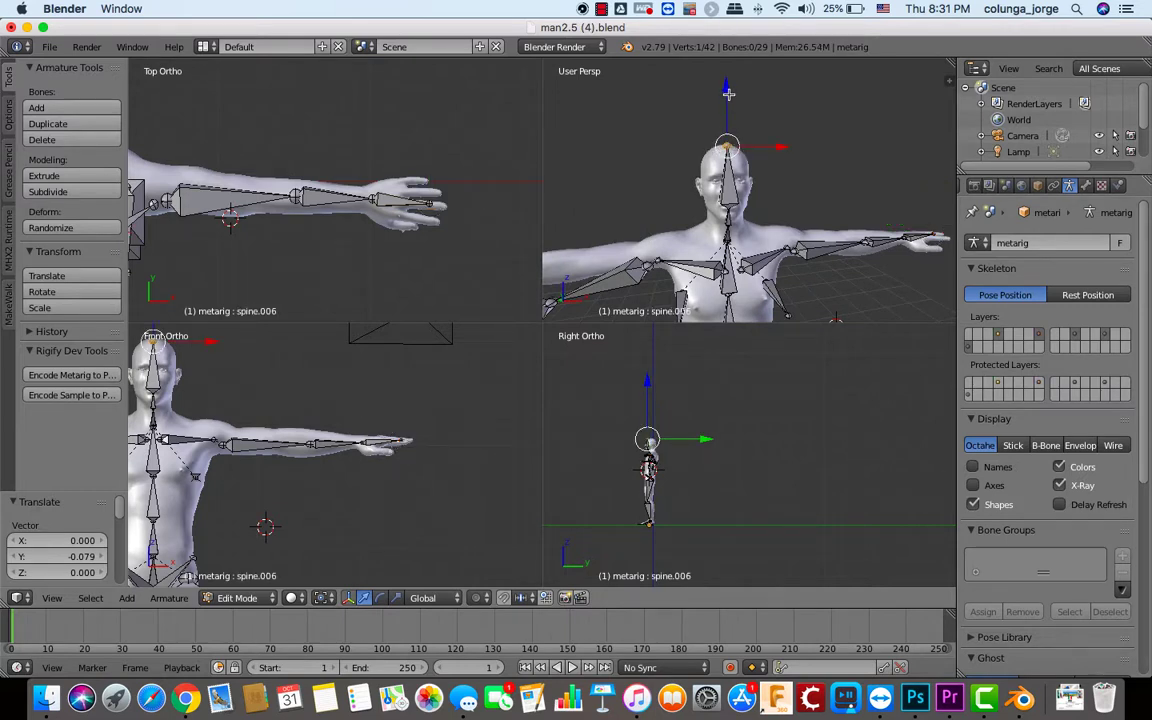
{"action": "left_click_drag", "start_coordinate": [728, 94], "coordinate": [728, 99]}
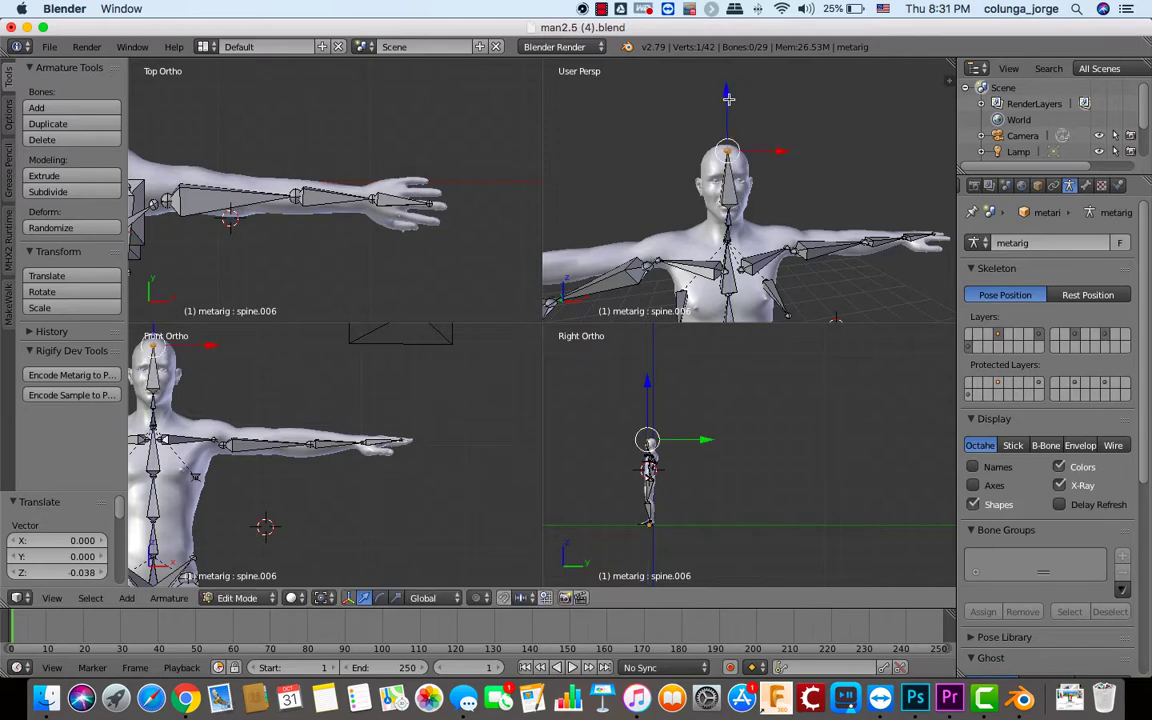
- Raise the right upper arm bone's shoulder joint by about 0.079 along Z
{"action": "scroll", "coordinate": [728, 189], "scroll_direction": "right", "scroll_amount": 5}
{"action": "scroll", "coordinate": [728, 189], "scroll_direction": "left", "scroll_amount": 10}
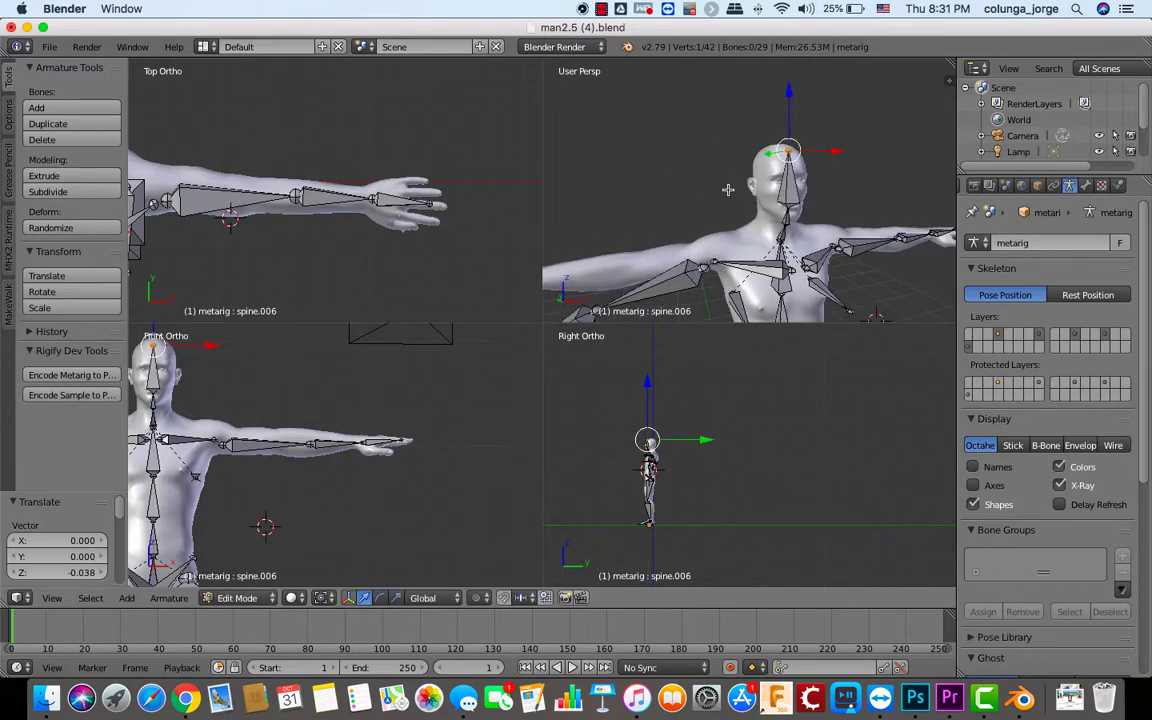
{"action": "scroll", "coordinate": [728, 189], "scroll_direction": "down", "scroll_amount": 5}
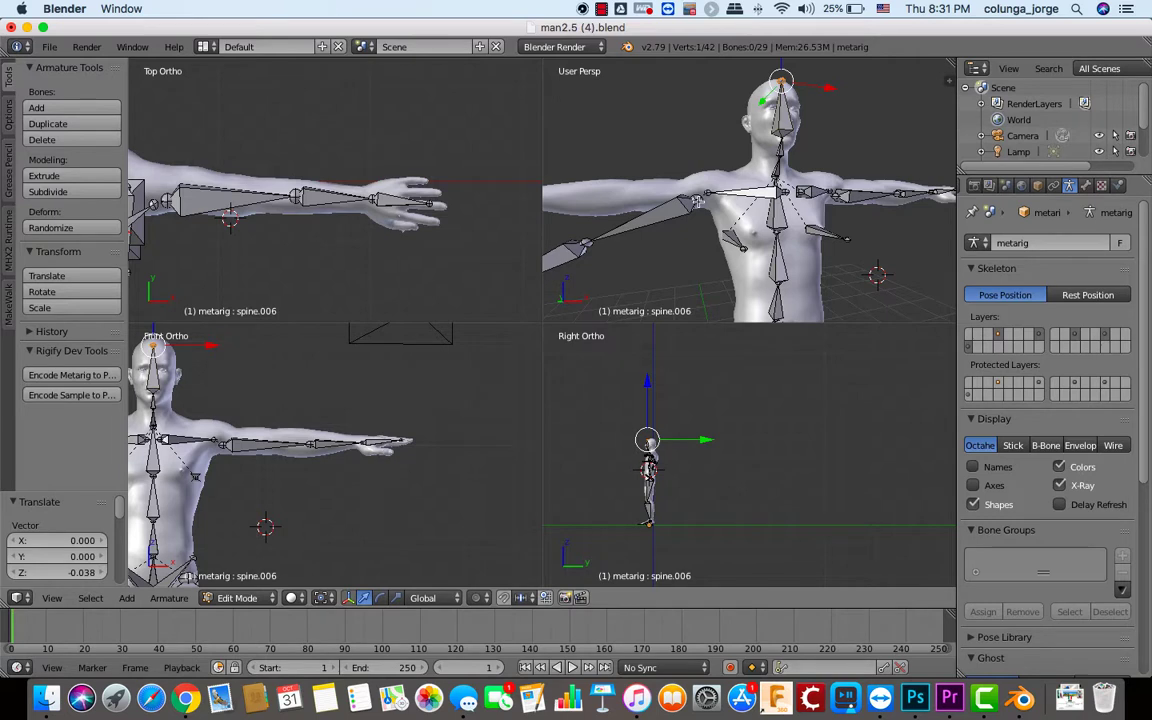
{"action": "right_click", "coordinate": [696, 199]}
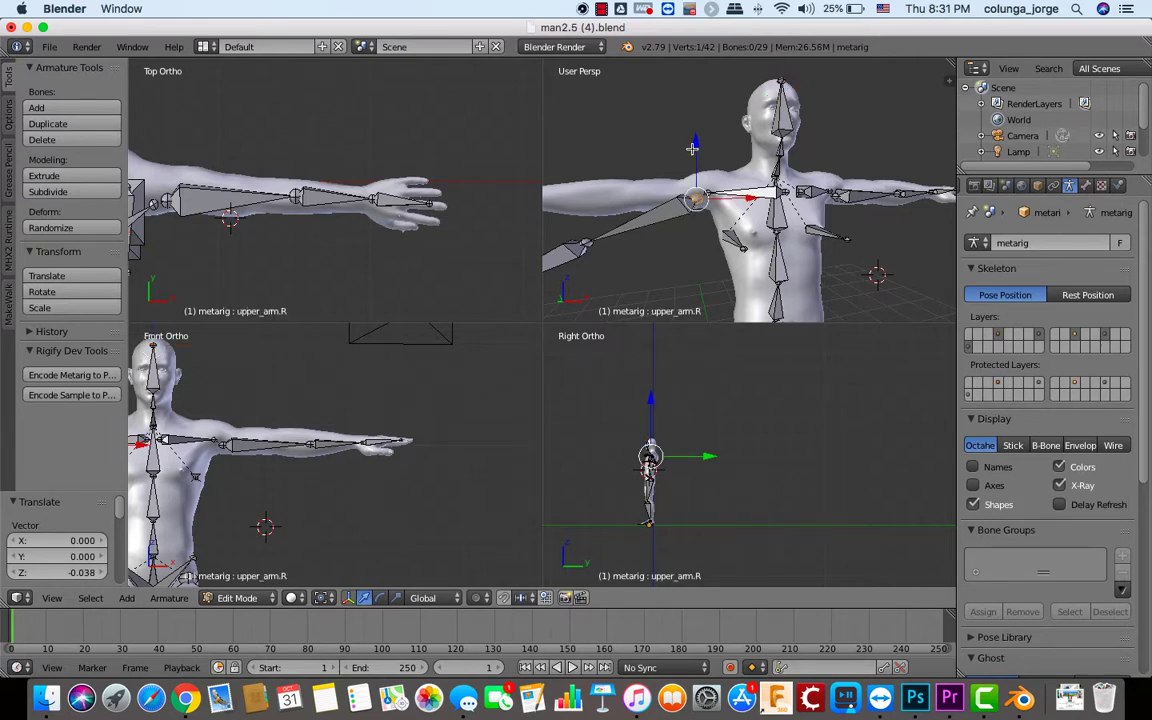
{"action": "left_click_drag", "start_coordinate": [691, 148], "coordinate": [623, 125]}
- Raise the right elbow joint by about 0.378 along Z in the front view to fit it to the arm
{"action": "right_click", "coordinate": [586, 242]}
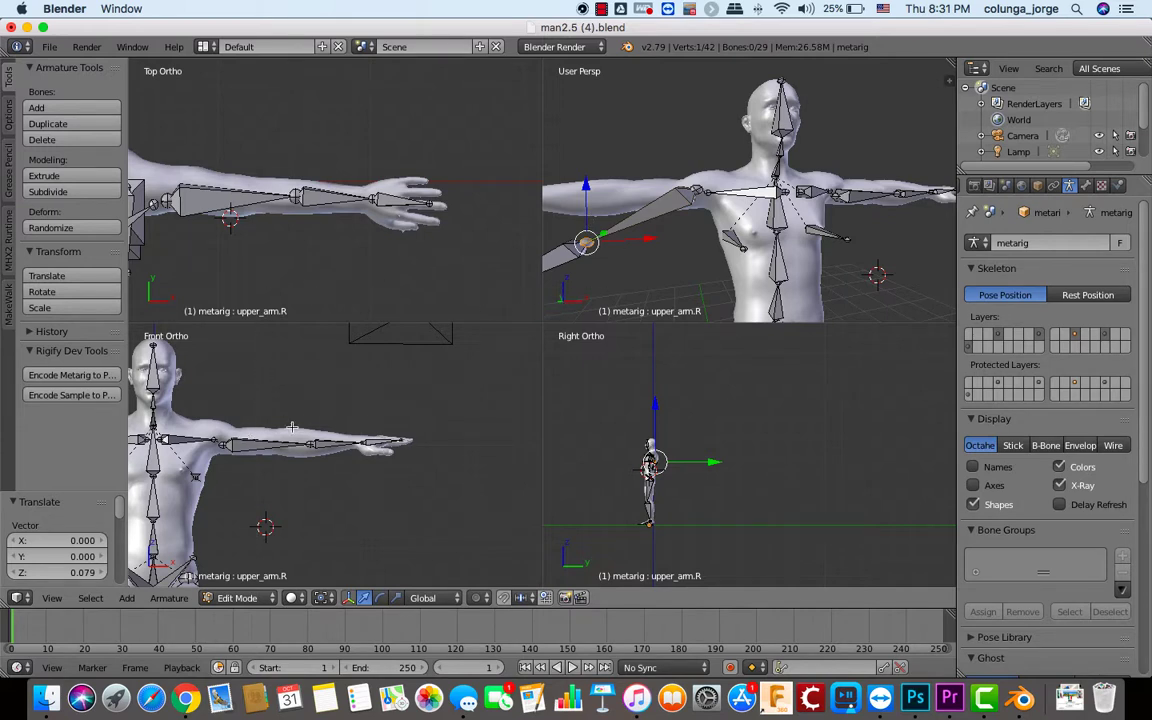
{"action": "scroll", "coordinate": [277, 432], "scroll_direction": "left", "scroll_amount": 10}
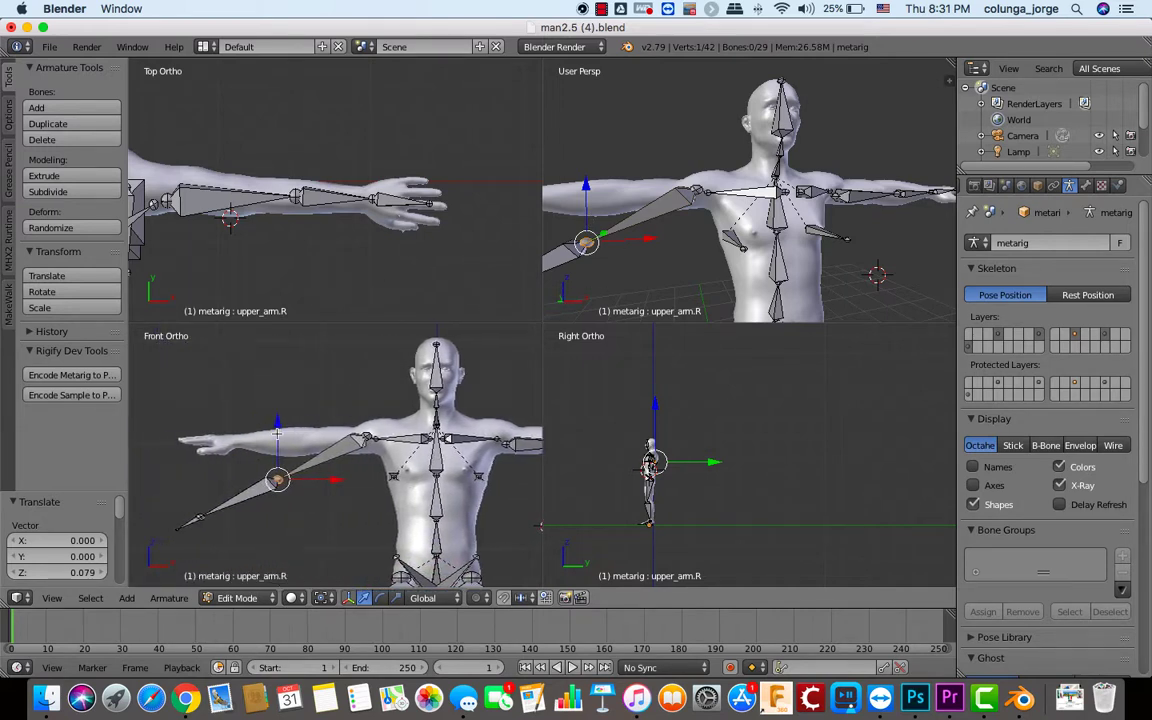
{"action": "left_click_drag", "start_coordinate": [280, 427], "coordinate": [283, 388]}
- Move the right wrist joint by about 0.779 along Z and 0.239 along X to the model's wrist
{"action": "right_click", "coordinate": [196, 515]}
{"action": "key", "text": "g"}
{"action": "key", "text": "z"}
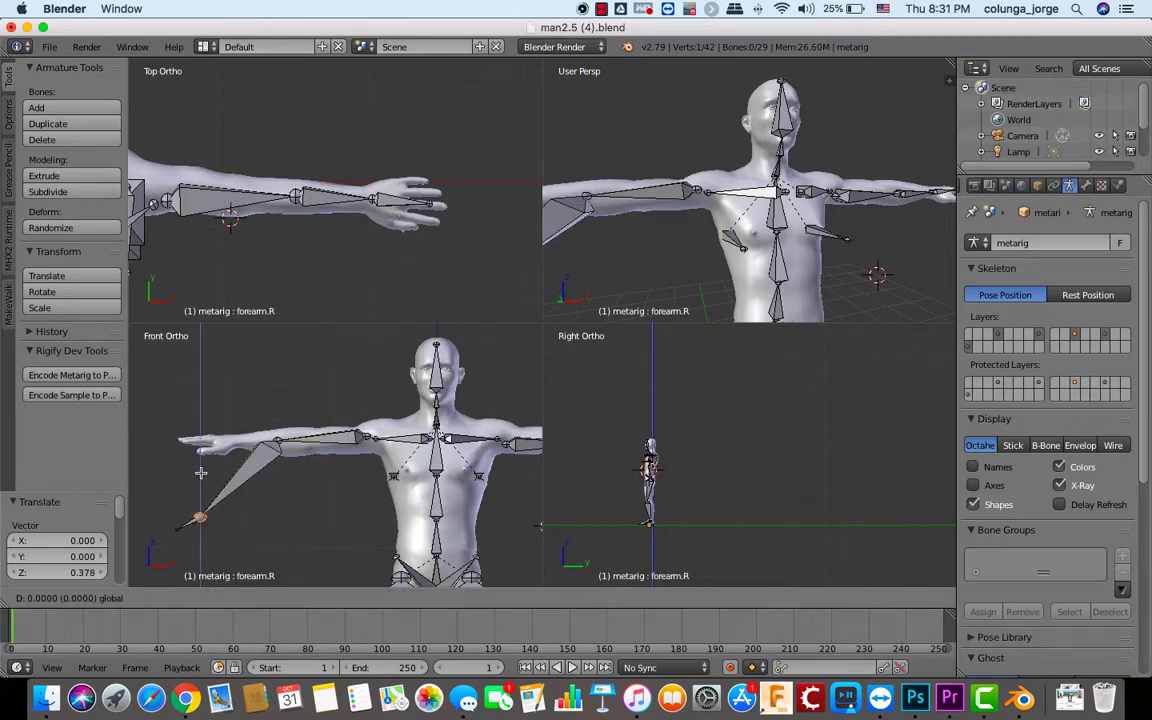
{"action": "left_click", "coordinate": [207, 393]}
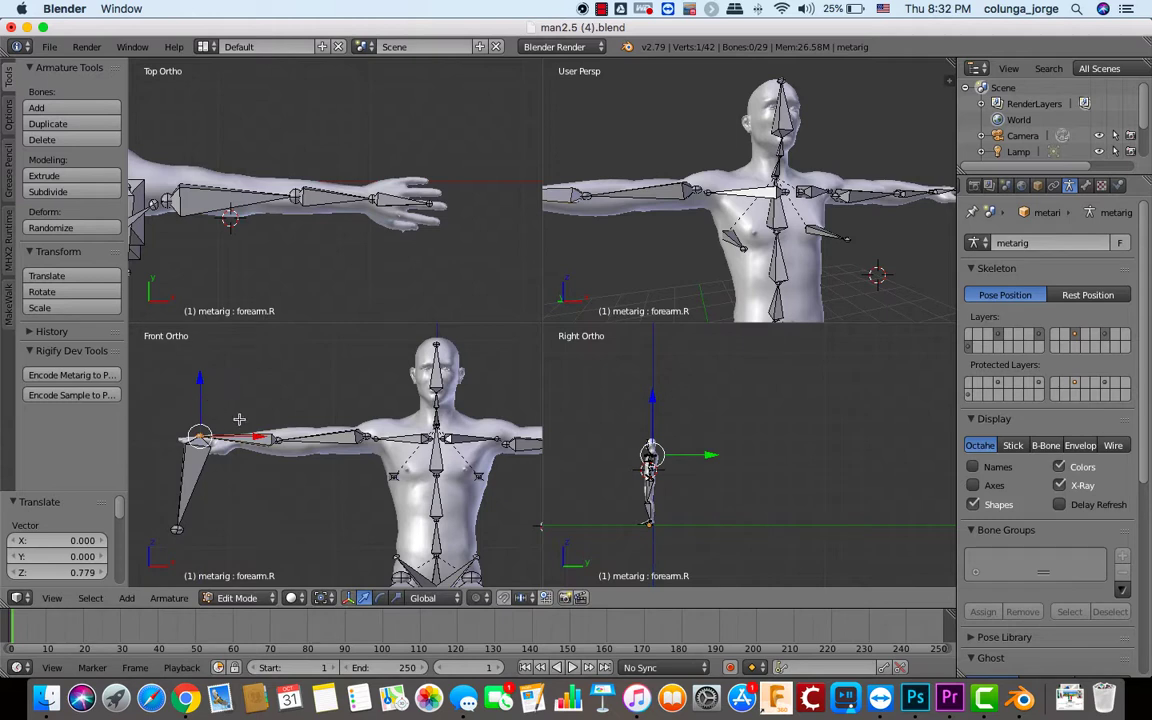
{"action": "key", "text": "g"}
{"action": "key", "text": "x"}
{"action": "left_click", "coordinate": [207, 532]}
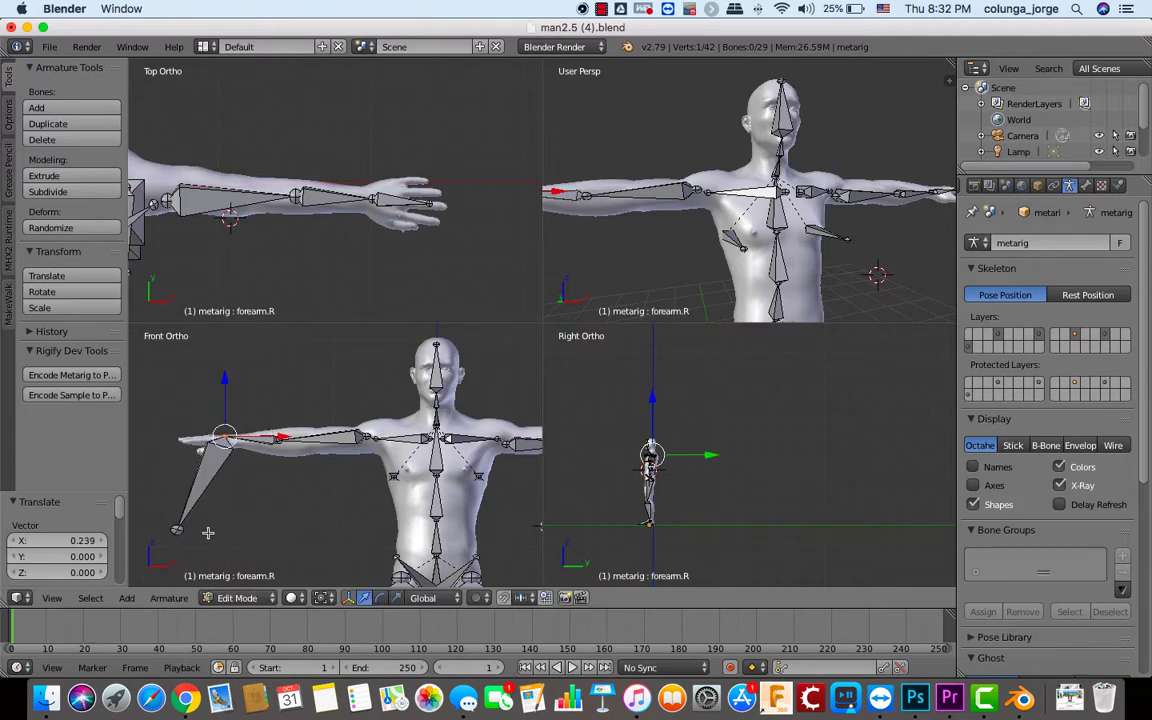
- Raise the tip of the right hand bone by about 0.925 along Z to the model's hand
{"action": "right_click", "coordinate": [177, 532]}
{"action": "key", "text": "g"}
{"action": "key", "text": "z"}
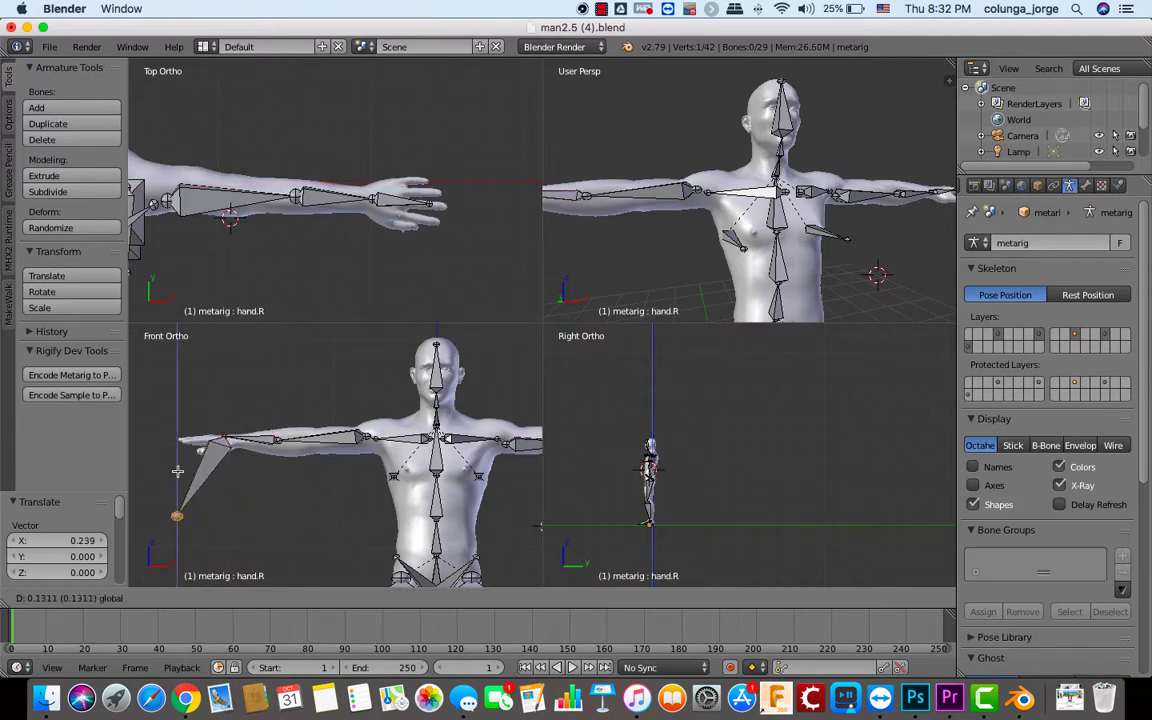
{"action": "key", "text": "Escape"}
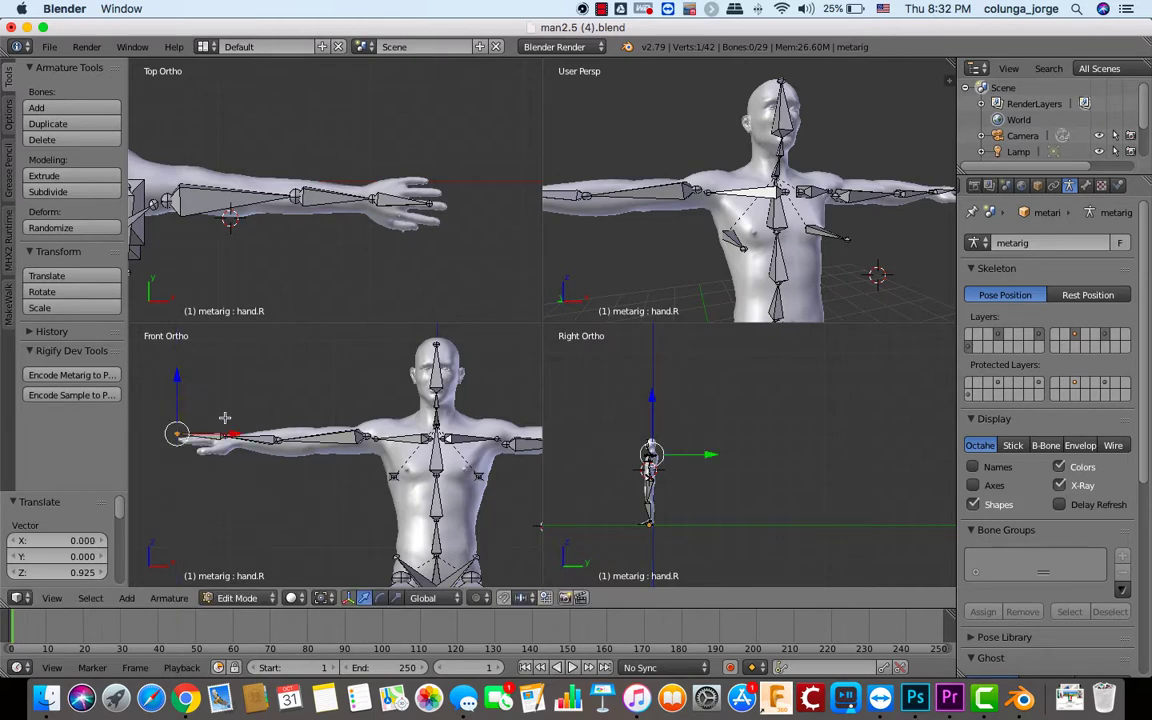
- Move the tip of the right hand bone by about 0.116 along X and -0.039 along Z in the front view
{"action": "key", "text": "g"}
{"action": "key", "text": "x"}
{"action": "left_click", "coordinate": [245, 434]}
{"action": "key", "text": "g"}
{"action": "key", "text": "z"}
{"action": "left_click", "coordinate": [232, 430]}
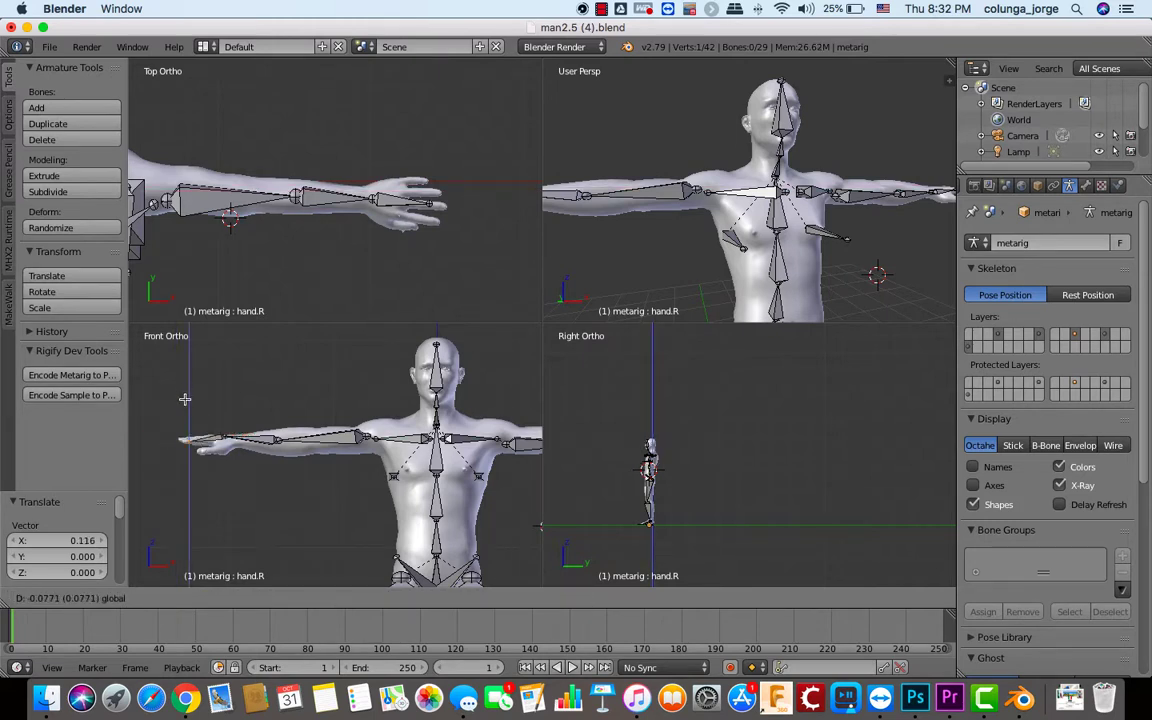
- Move the right wrist joint by about -0.023 along Z and 0.069 along X in the front view
{"action": "right_click", "coordinate": [226, 436]}
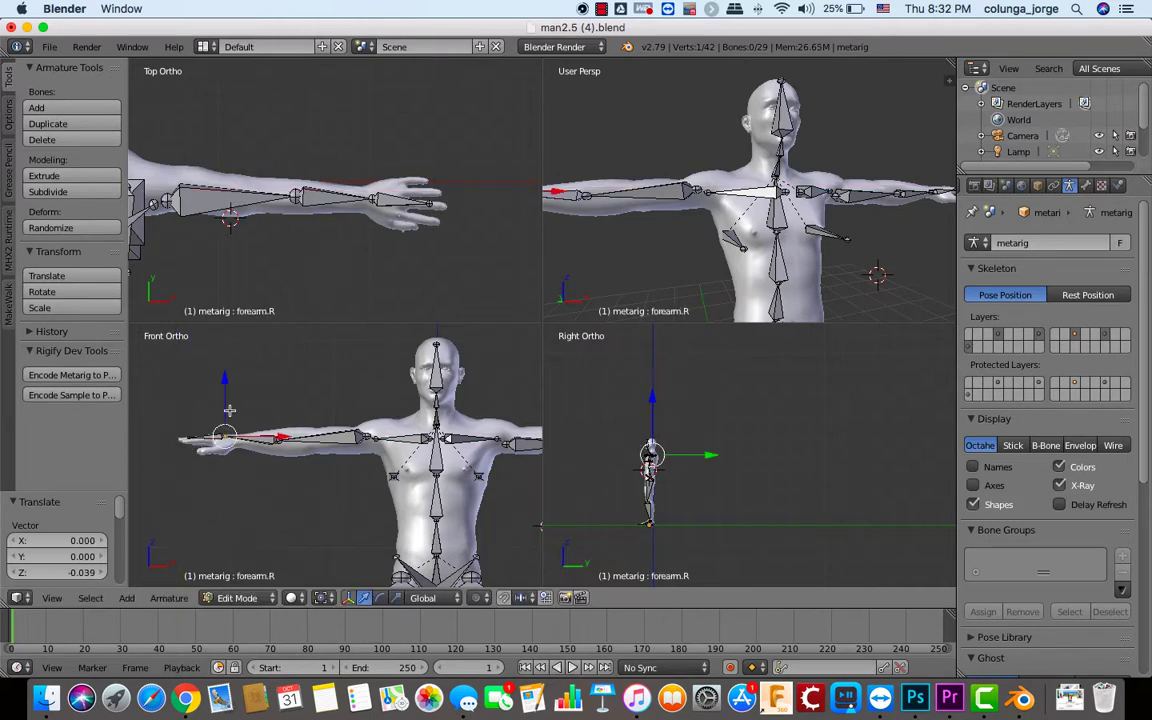
{"action": "key", "text": "g"}
{"action": "key", "text": "z"}
{"action": "left_click", "coordinate": [227, 404]}
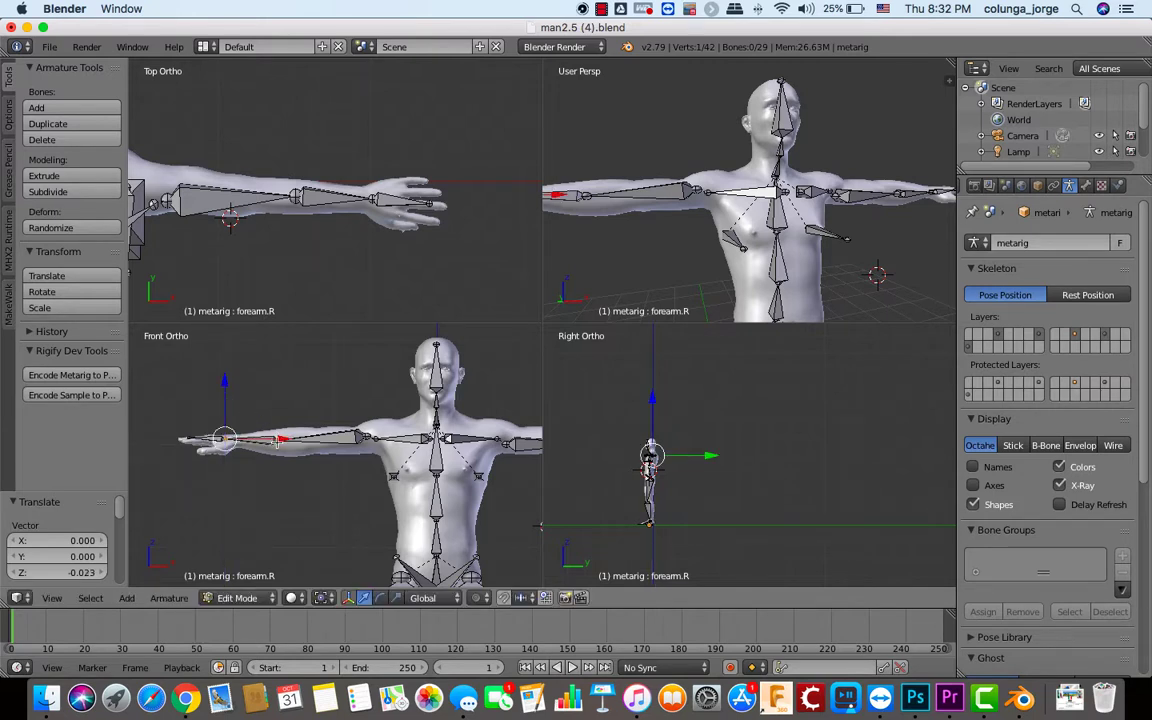
{"action": "key", "text": "g"}
{"action": "key", "text": "x"}
{"action": "left_click", "coordinate": [258, 397]}
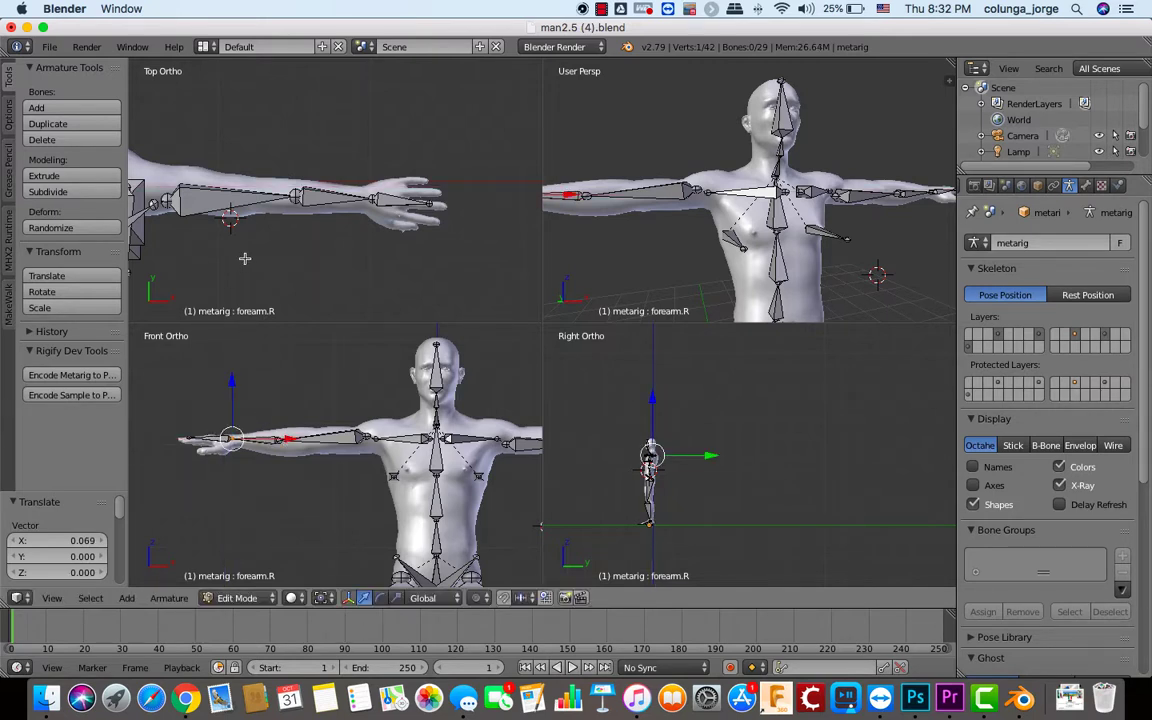
- Move the right wrist joint by about 0.063 along Y in the top view to center it in the wrist
{"action": "key", "text": "KP_Decimal"}
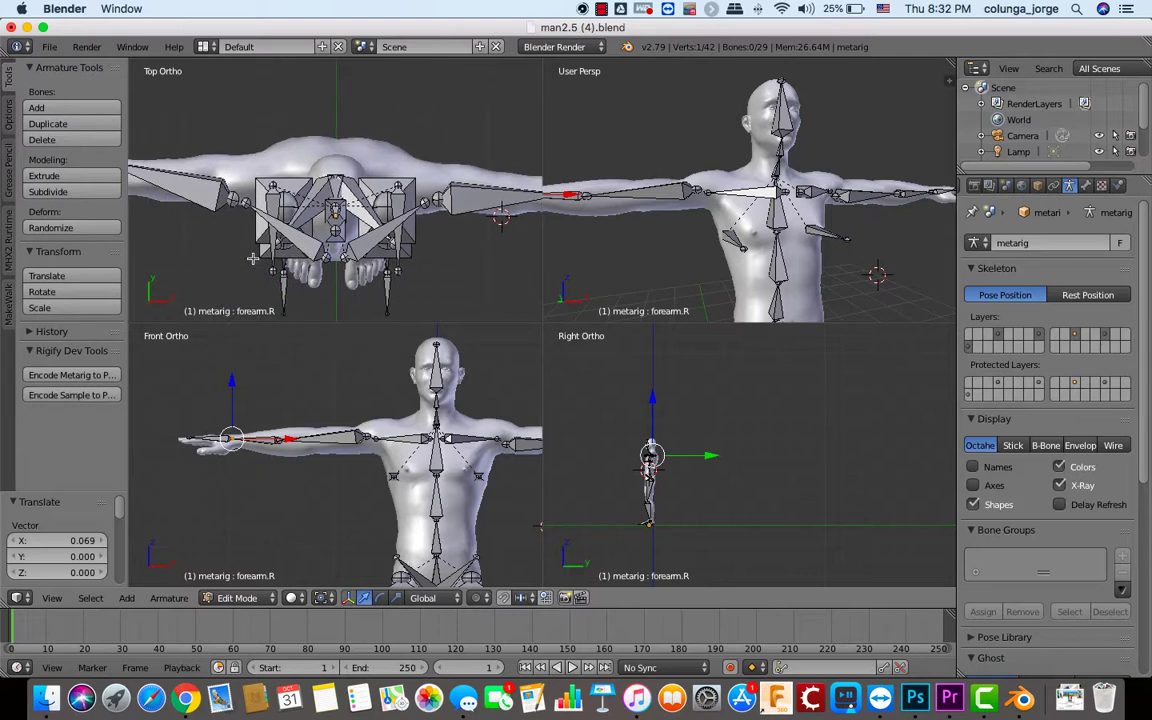
{"action": "scroll", "coordinate": [253, 258], "scroll_direction": "right", "scroll_amount": 4}
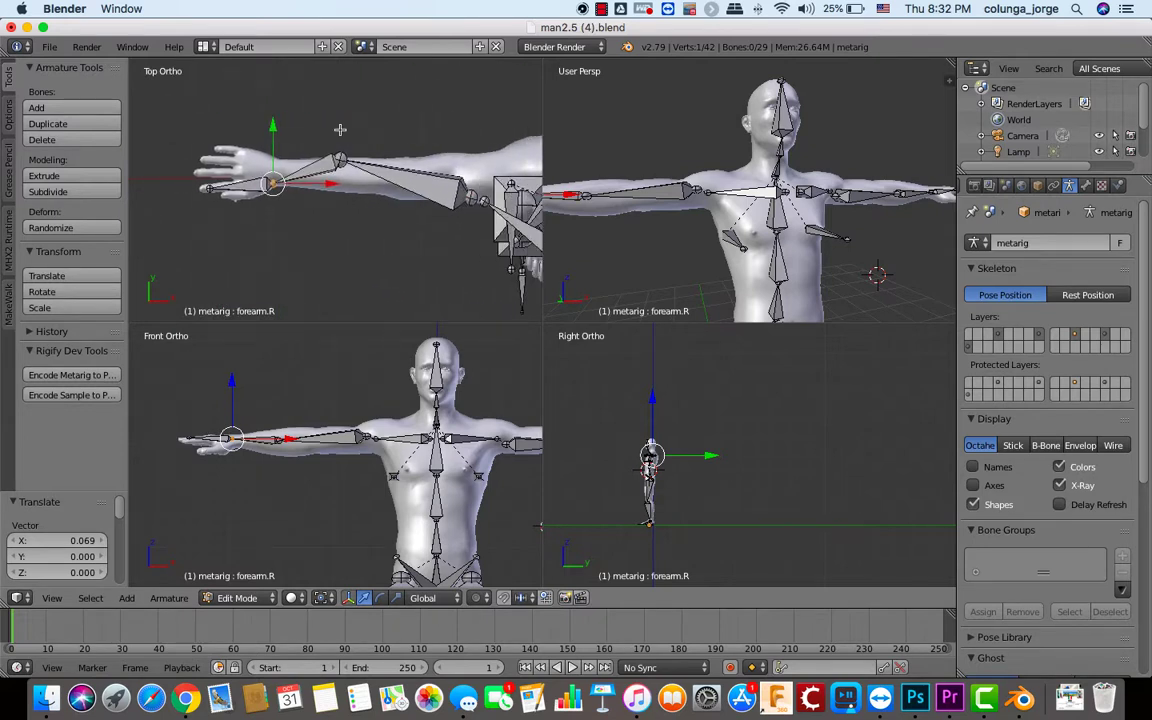
{"action": "key", "text": "g"}
{"action": "key", "text": "y"}
{"action": "left_click", "coordinate": [274, 142]}
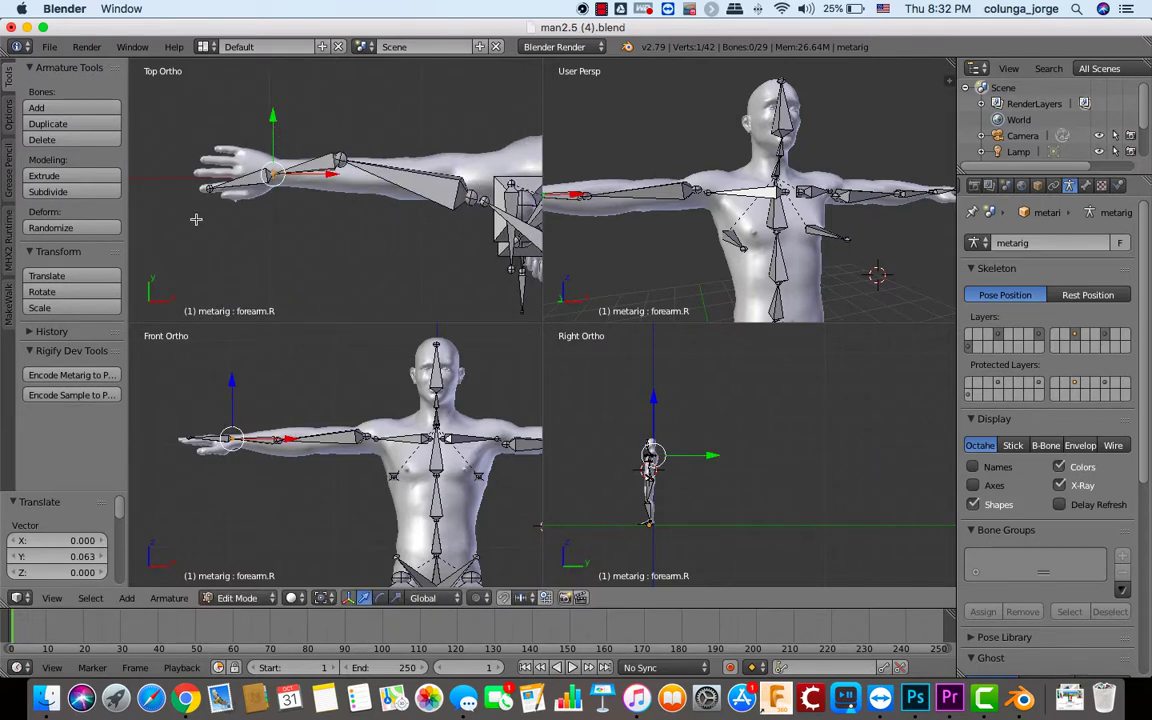
- Move the tip of the right hand bone by about 0.120 along Y to line it up with the fingers
{"action": "right_click", "coordinate": [209, 188]}
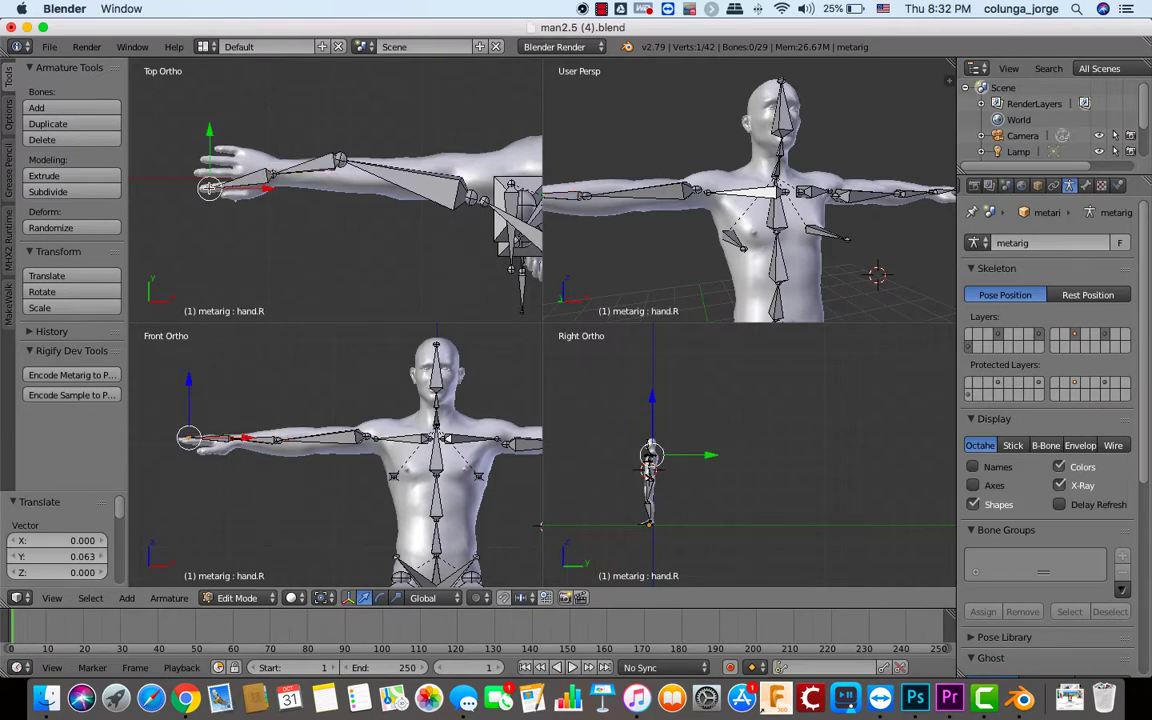
{"action": "key", "text": "g"}
{"action": "key", "text": "y"}
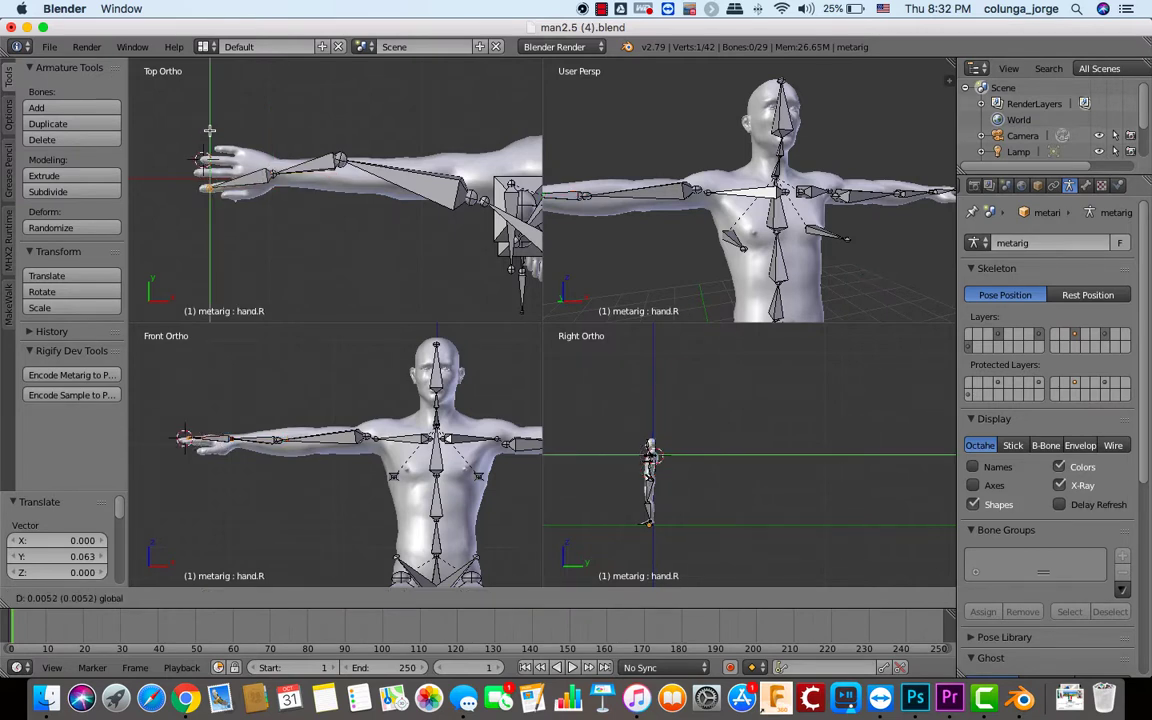
{"action": "left_click", "coordinate": [188, 104]}
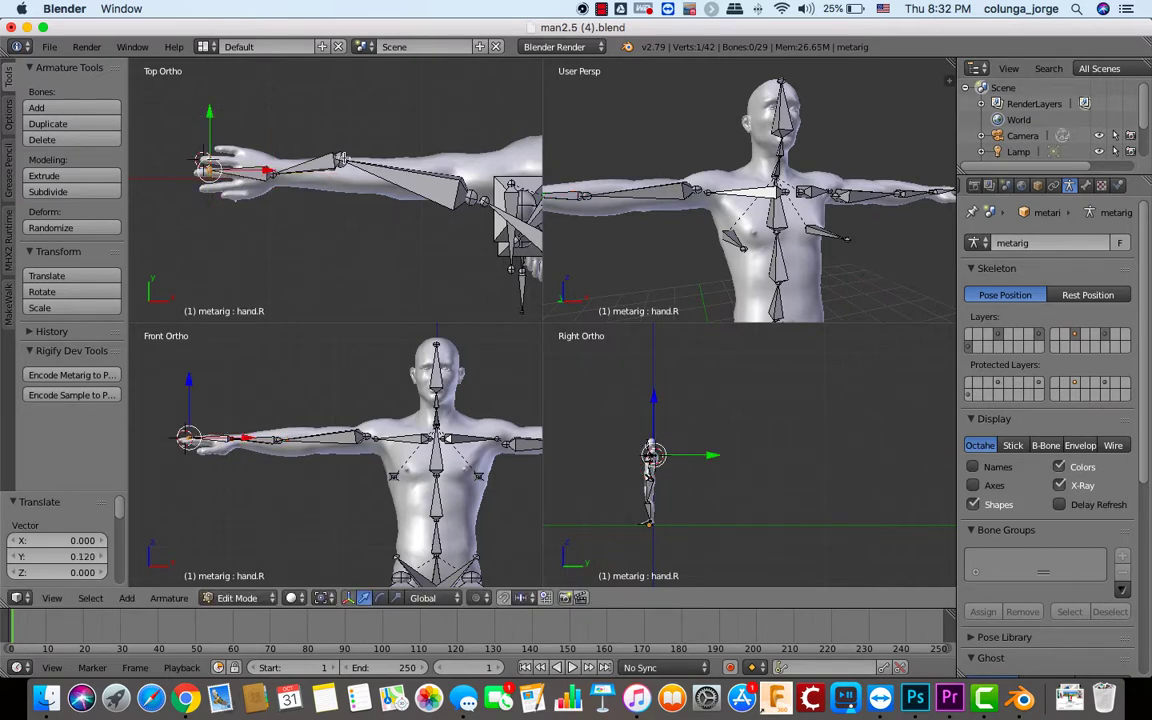
- Move the right elbow joint by about -0.089 along Y to center it inside the arm
{"action": "right_click", "coordinate": [330, 168]}
{"action": "key", "text": "g"}
{"action": "key", "text": "y"}
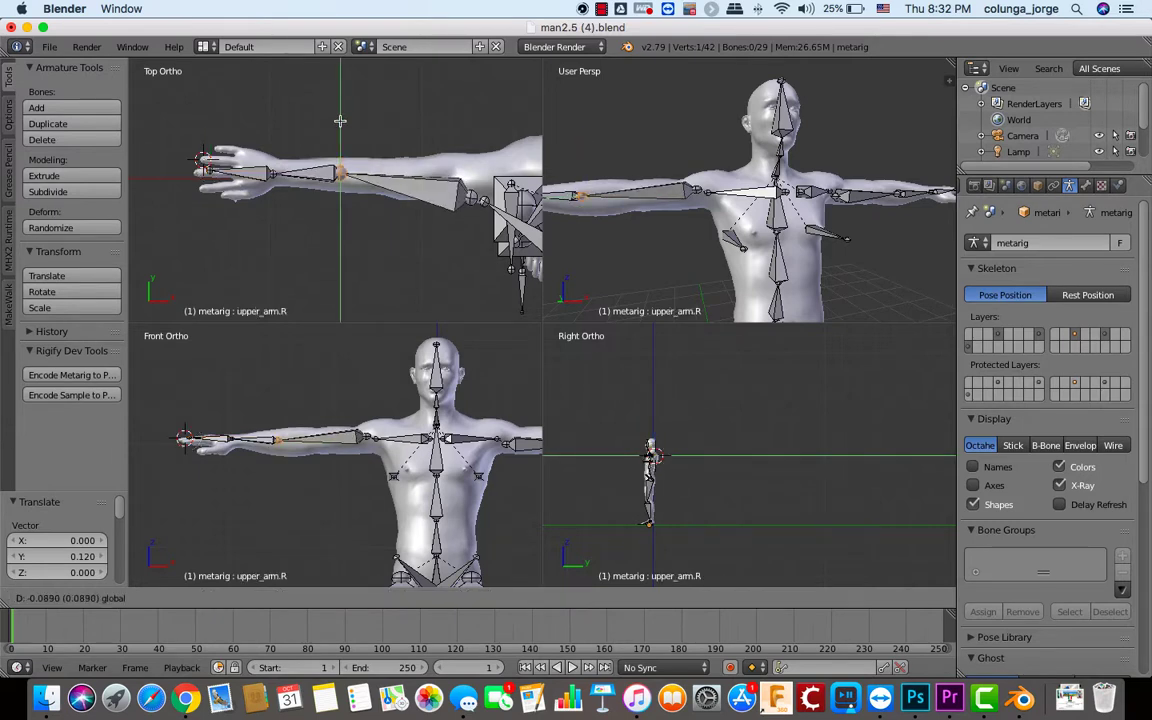
{"action": "left_click", "coordinate": [306, 108]}
- Move the right upper arm bone's shoulder joint by about 0.141 along Y to align it with the arm
{"action": "right_click", "coordinate": [470, 199]}
{"action": "key", "text": "g"}
{"action": "key", "text": "y"}
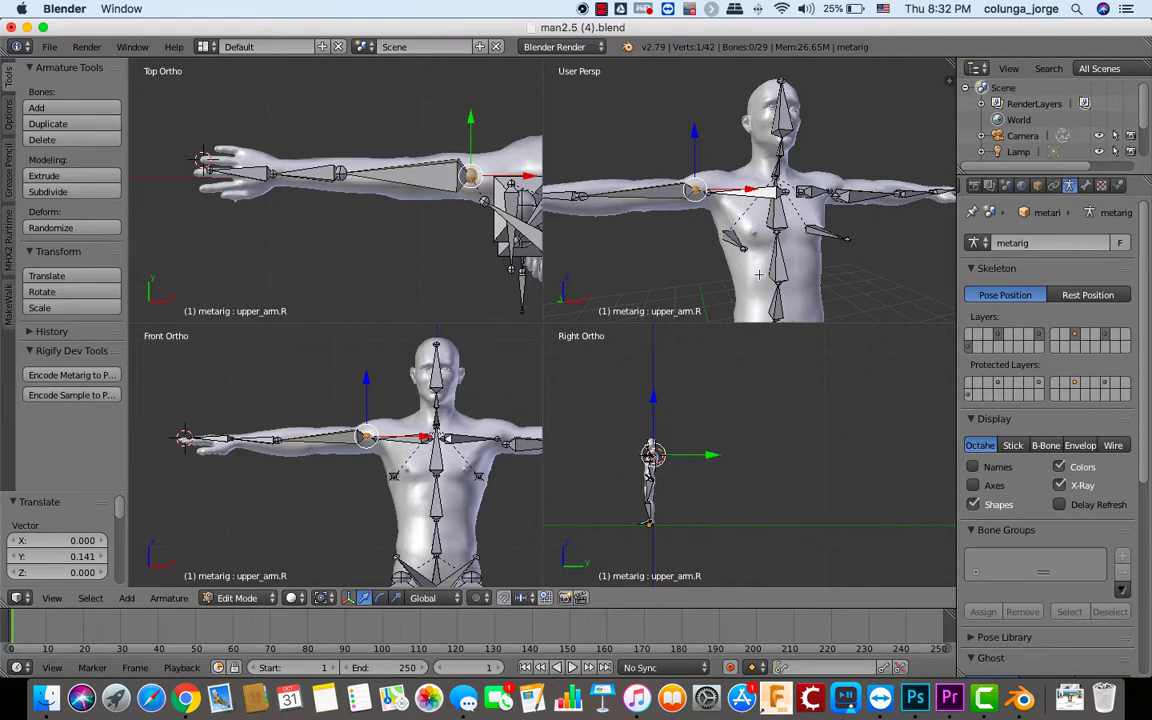
- Raise the right breast bone by about 0.126 along Z and shift it by about 0.043 along X
{"action": "scroll", "coordinate": [776, 273], "scroll_direction": "left", "scroll_amount": 5}
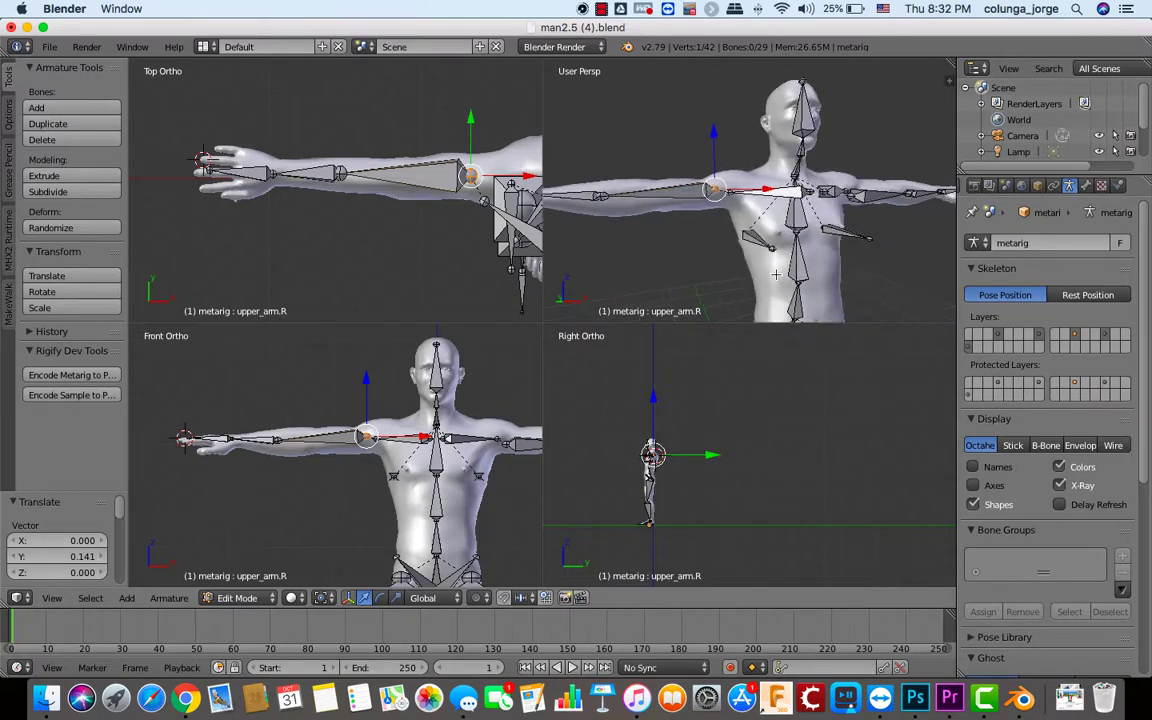
{"action": "scroll", "coordinate": [776, 273], "scroll_direction": "left", "scroll_amount": 10}
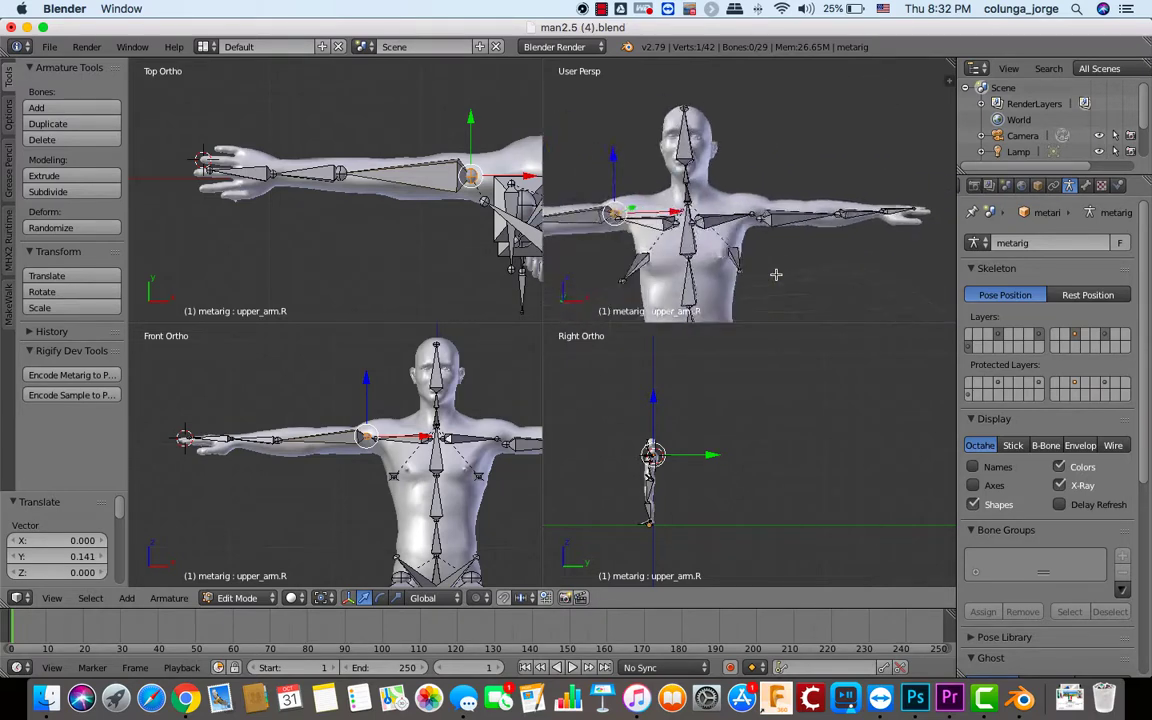
{"action": "scroll", "coordinate": [776, 273], "scroll_direction": "left", "scroll_amount": 3}
{"action": "right_click", "coordinate": [772, 270]}
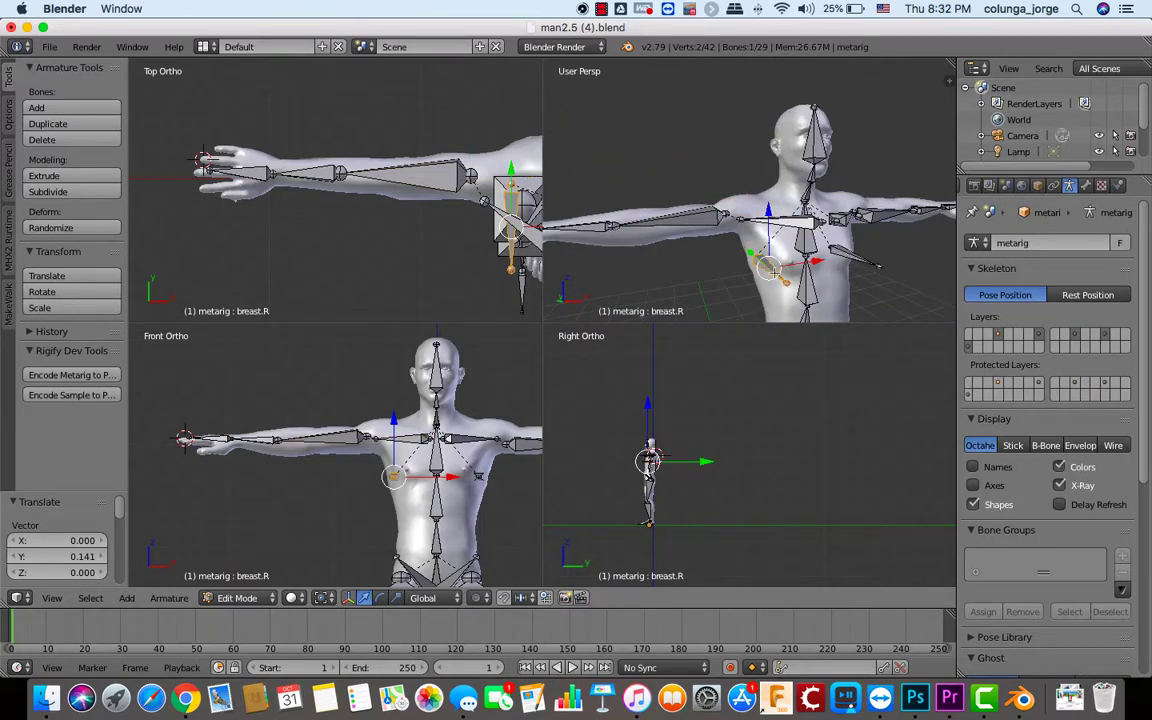
{"action": "key", "text": "g"}
{"action": "key", "text": "z"}
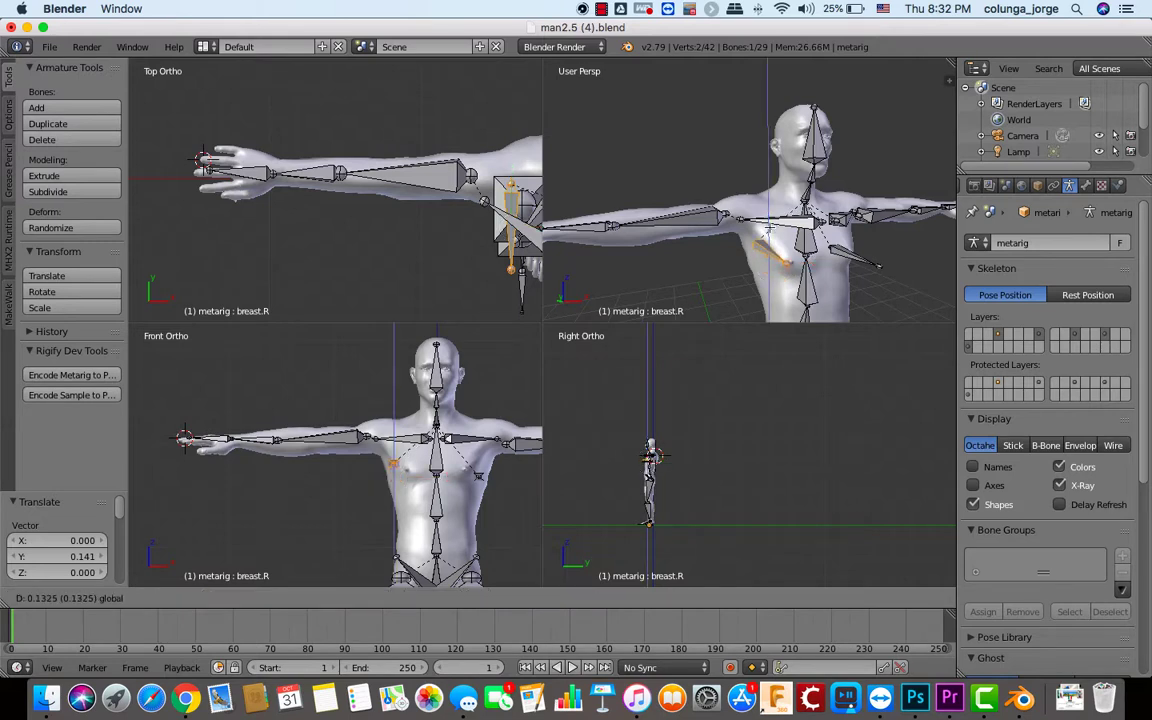
{"action": "left_click", "coordinate": [700, 210]}
{"action": "key", "text": "g"}
{"action": "key", "text": "x"}
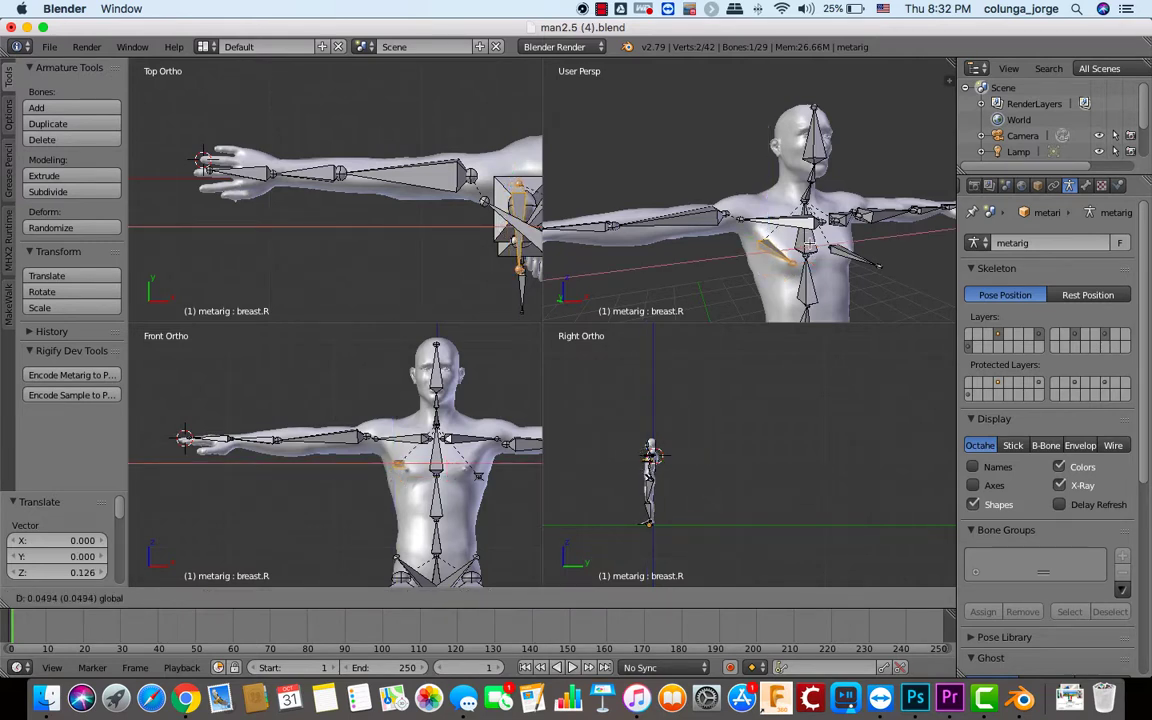
{"action": "left_click", "coordinate": [725, 220]}
- Shift the right breast bone inward by a further 0.129 or so along X to fit the chest
{"action": "scroll", "coordinate": [845, 255], "scroll_direction": "left", "scroll_amount": 2}
{"action": "scroll", "coordinate": [845, 255], "scroll_direction": "left", "scroll_amount": 5}
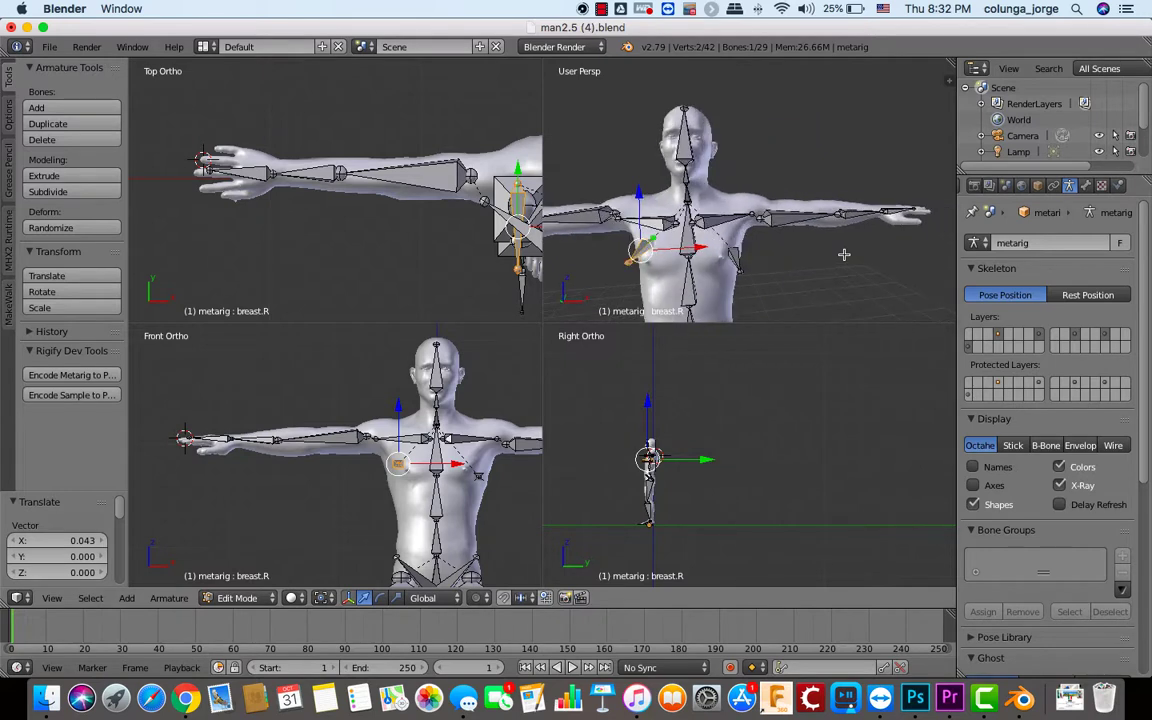
{"action": "key", "text": "g"}
{"action": "key", "text": "x"}
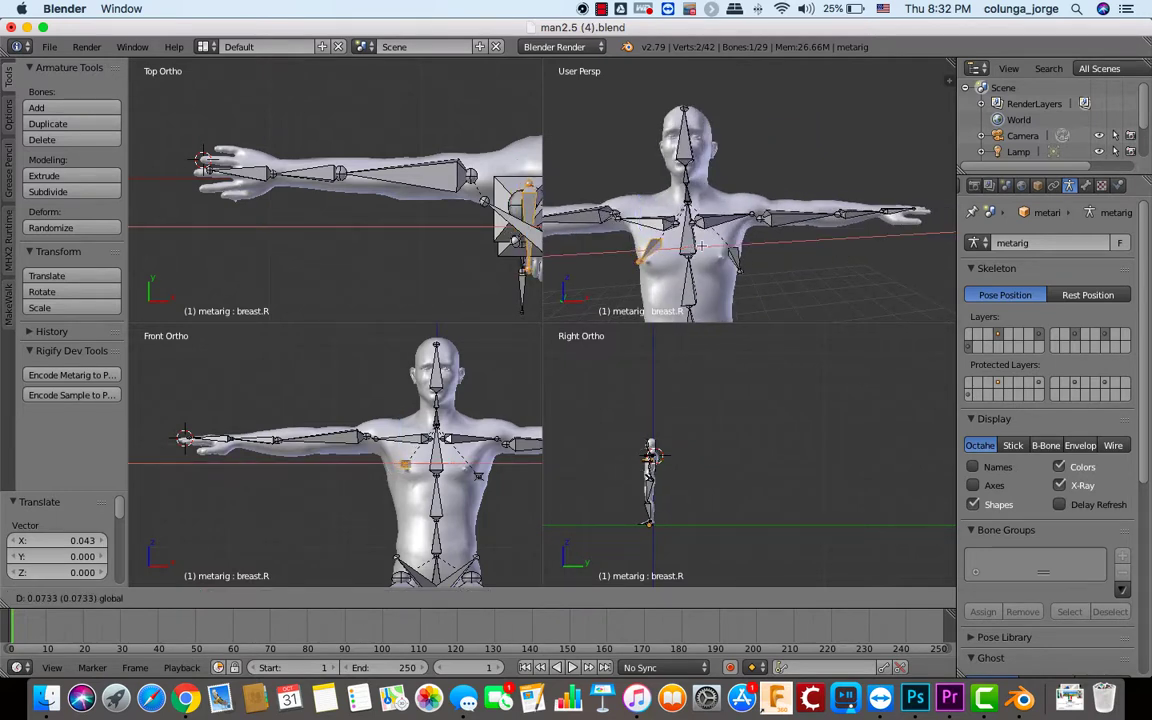
{"action": "left_click", "coordinate": [590, 224]}
- Move the left breast bone by about -0.133 along X and 0.104 along Z to fit the chest
{"action": "right_click", "coordinate": [741, 256]}
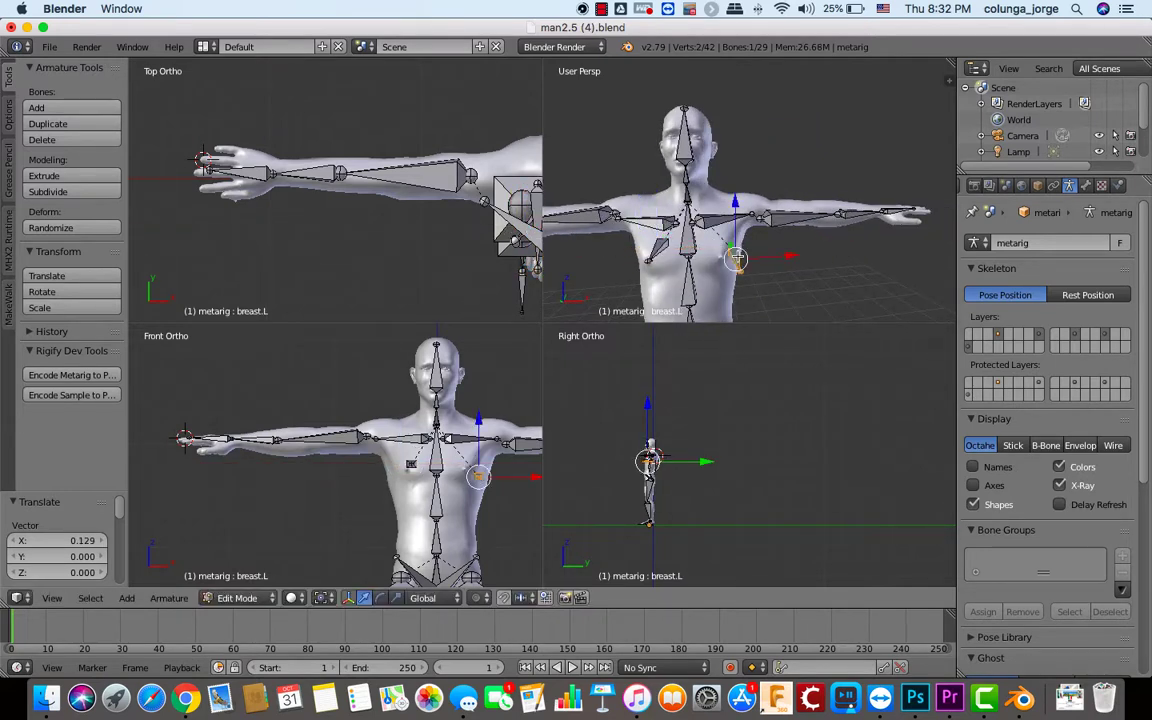
{"action": "key", "text": "g"}
{"action": "key", "text": "x"}
{"action": "left_click", "coordinate": [764, 259]}
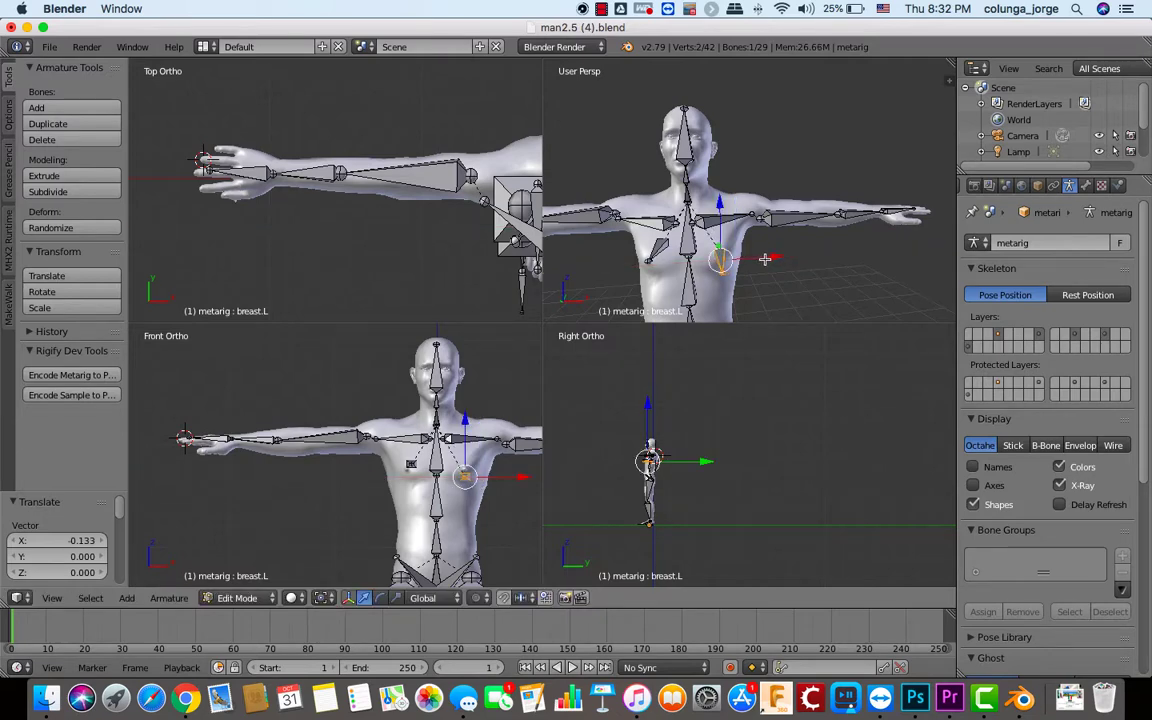
{"action": "key", "text": "g"}
{"action": "key", "text": "z"}
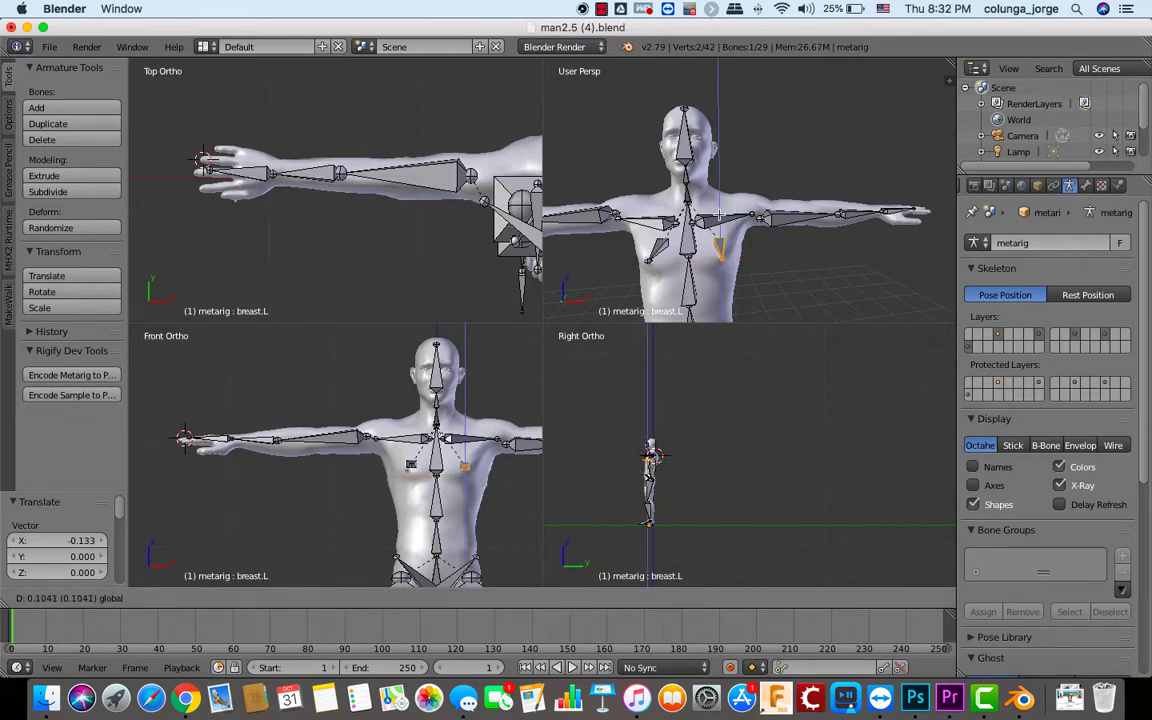
{"action": "left_click", "coordinate": [729, 217]}
- Move the left breast bone back by about 0.147 along Y in the side view so it sits inside the chest
{"action": "scroll", "coordinate": [769, 260], "scroll_direction": "right", "scroll_amount": 10}
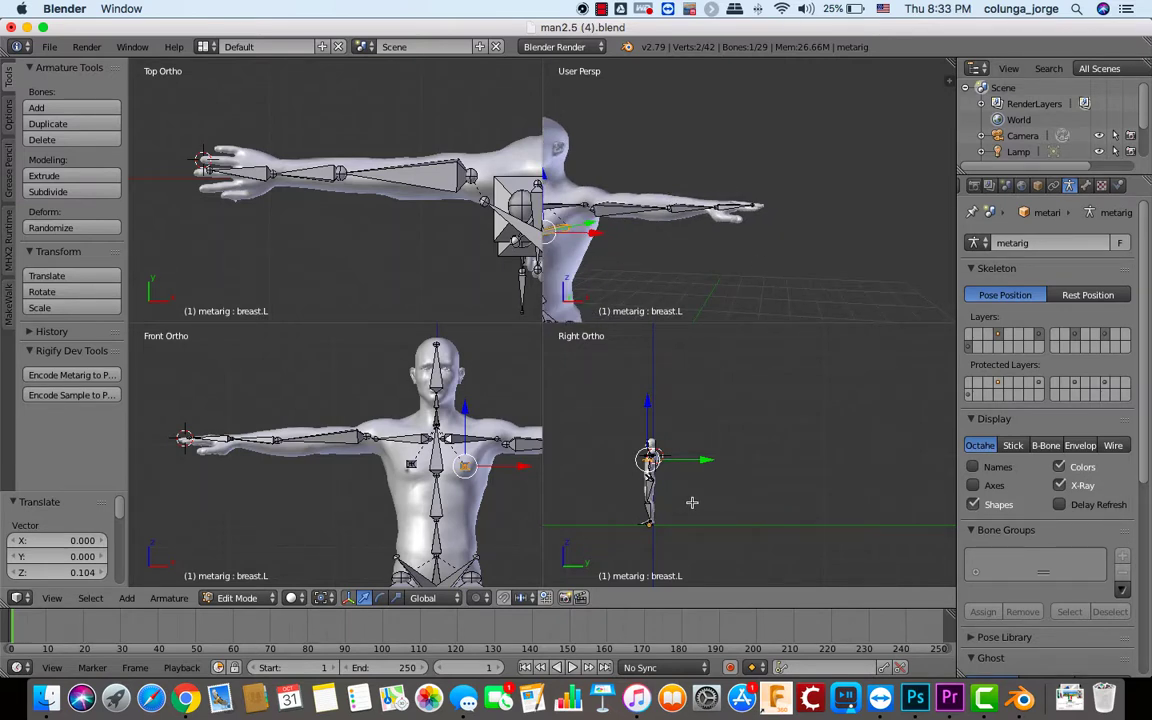
{"action": "scroll", "coordinate": [692, 502], "scroll_direction": "up", "scroll_amount": 8}
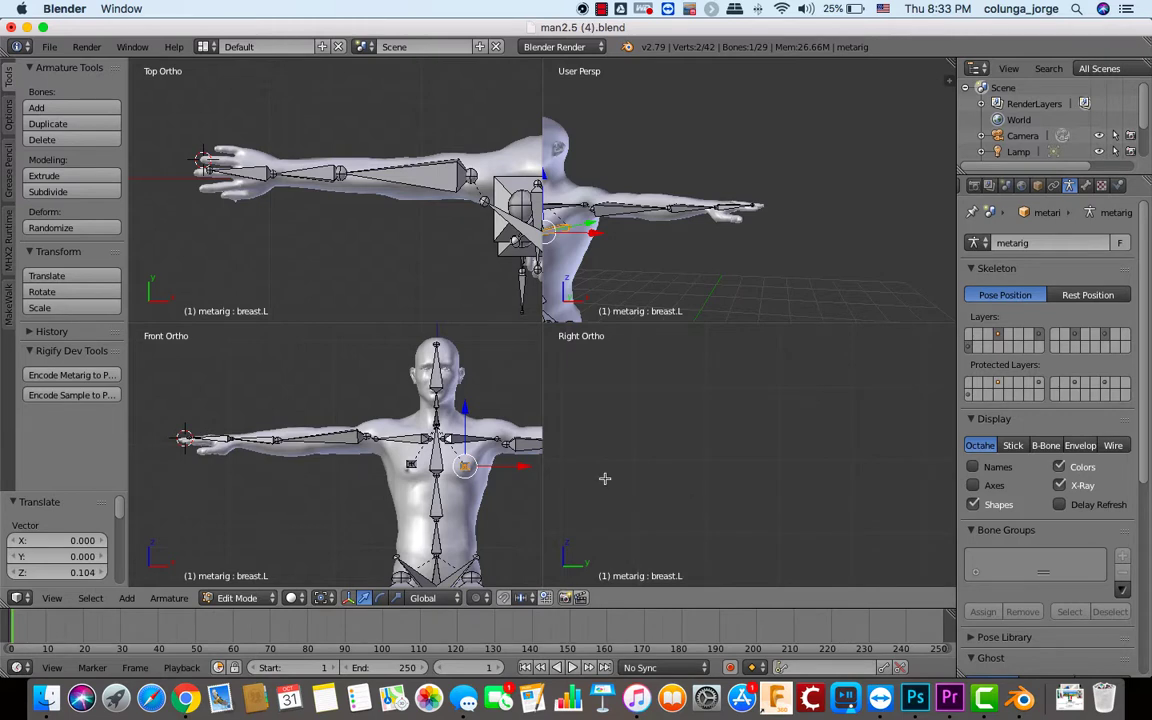
{"action": "scroll", "coordinate": [597, 478], "scroll_direction": "down", "scroll_amount": 5}
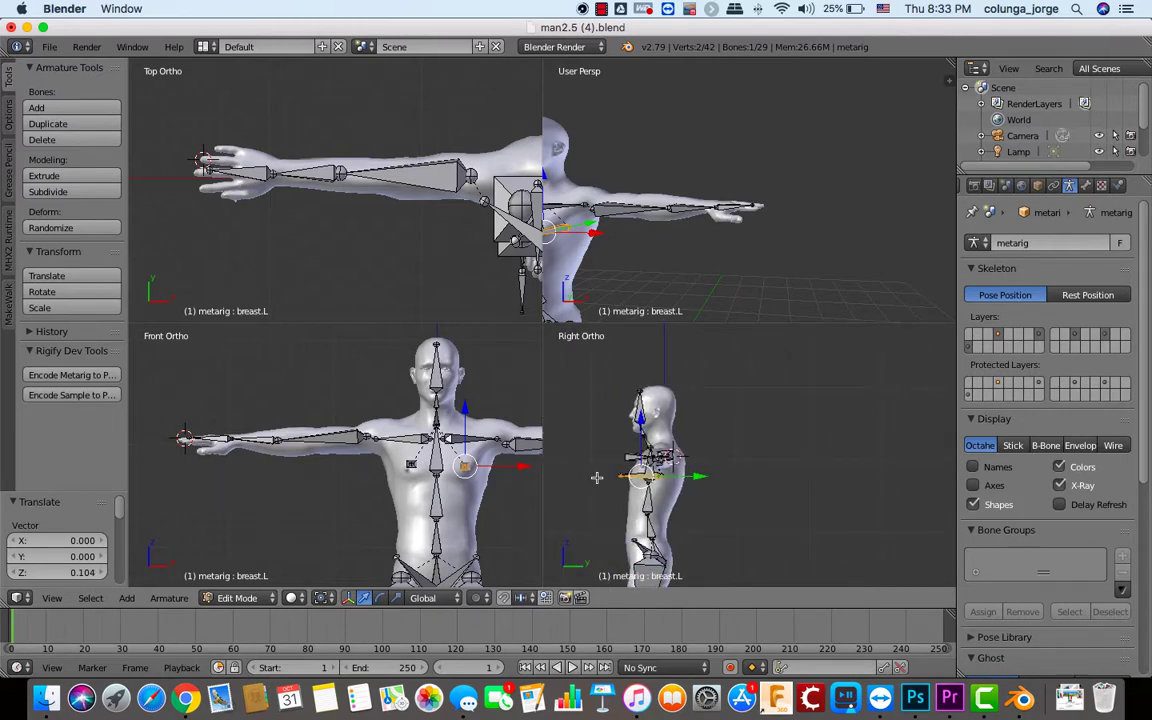
{"action": "scroll", "coordinate": [597, 480], "scroll_direction": "up", "scroll_amount": 2}
{"action": "scroll", "coordinate": [597, 487], "scroll_direction": "up", "scroll_amount": 2}
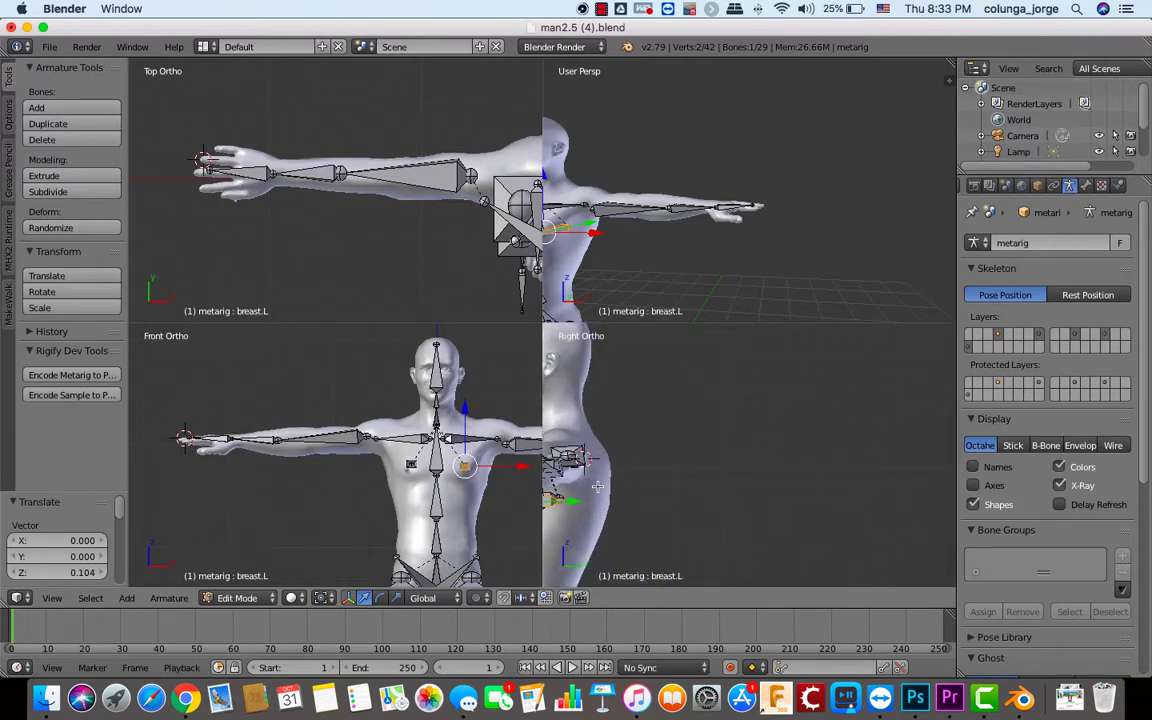
{"action": "scroll", "coordinate": [617, 483], "scroll_direction": "left", "scroll_amount": 10, "text": "shift"}
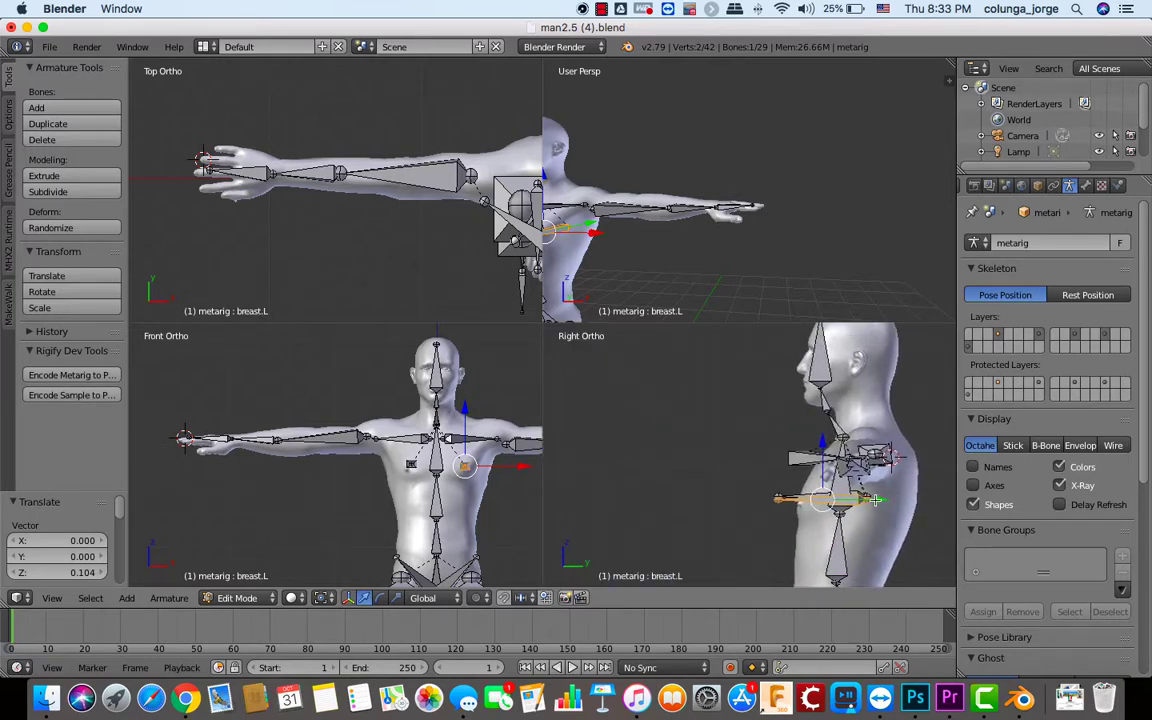
{"action": "key", "text": "g"}
{"action": "key", "text": "y"}
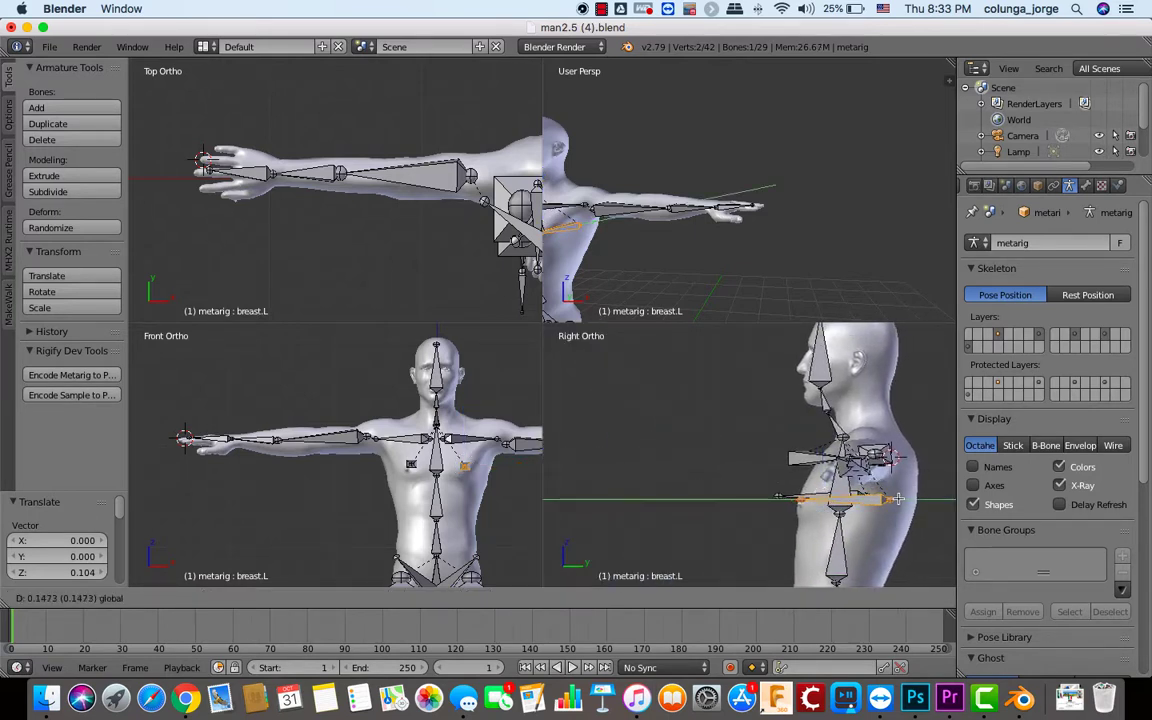
{"action": "left_click", "coordinate": [898, 497]}
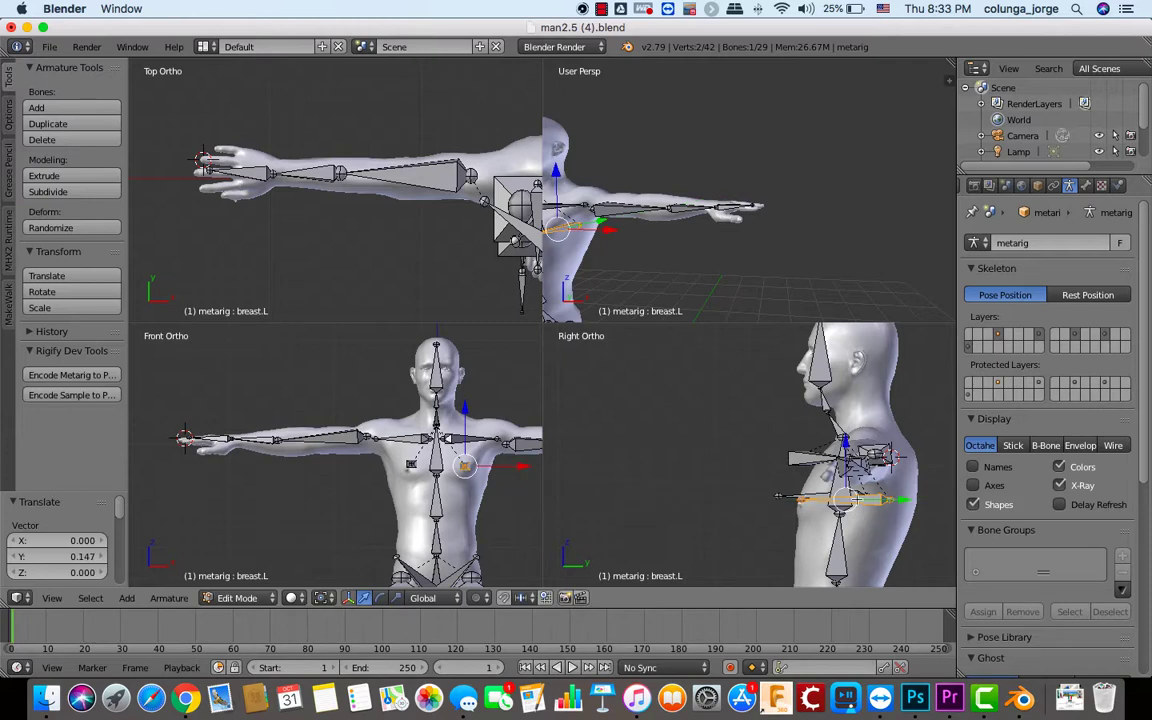
- Move the right breast bone back by about 0.157 along Y to match the left one
{"action": "right_click", "coordinate": [790, 497]}
{"action": "key", "text": "g"}
{"action": "key", "text": "y"}
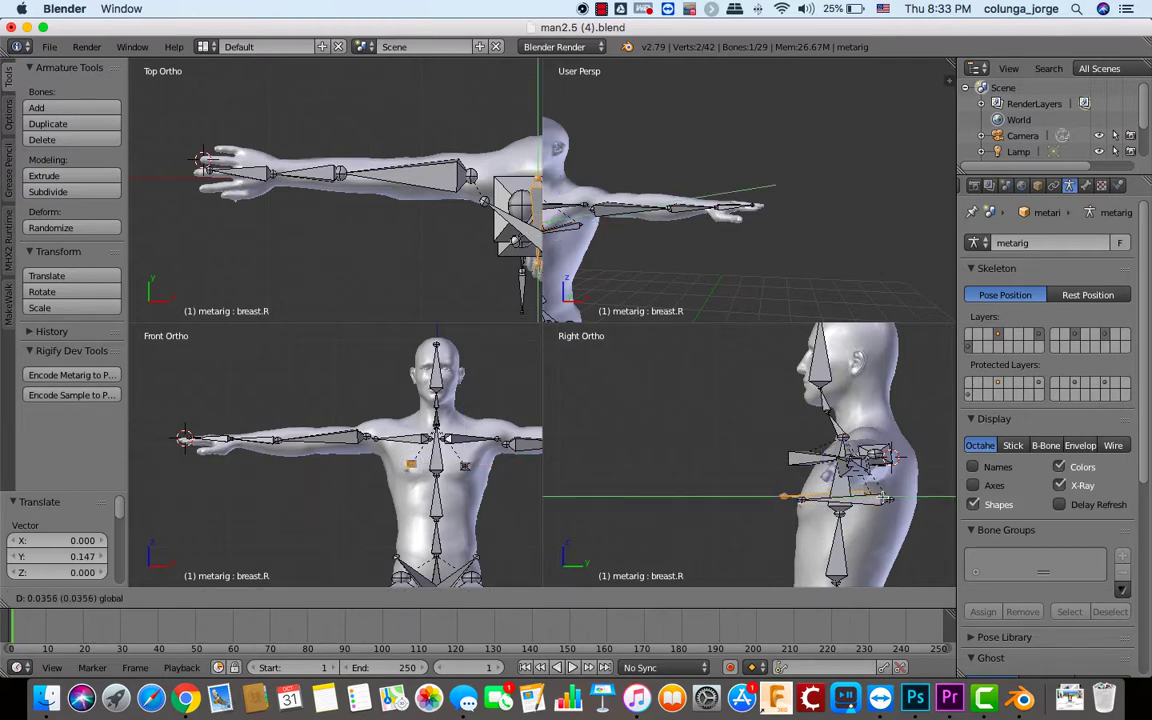
{"action": "left_click", "coordinate": [900, 497]}
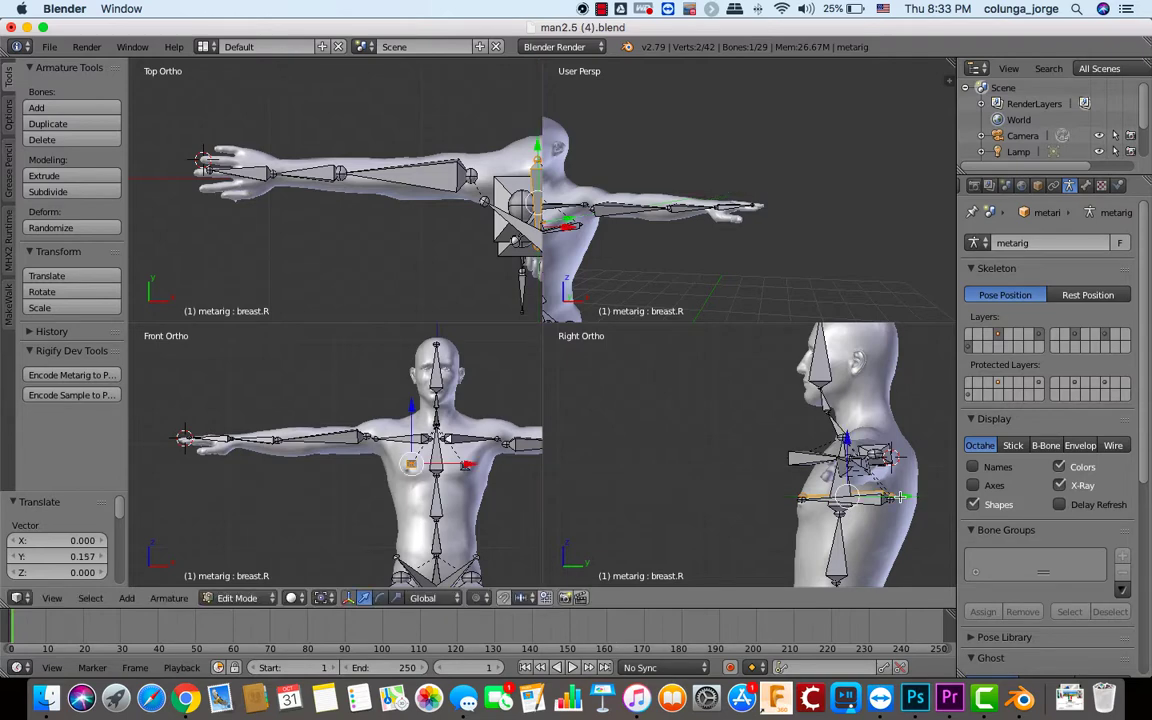
{"action": "left_click", "coordinate": [753, 497]}
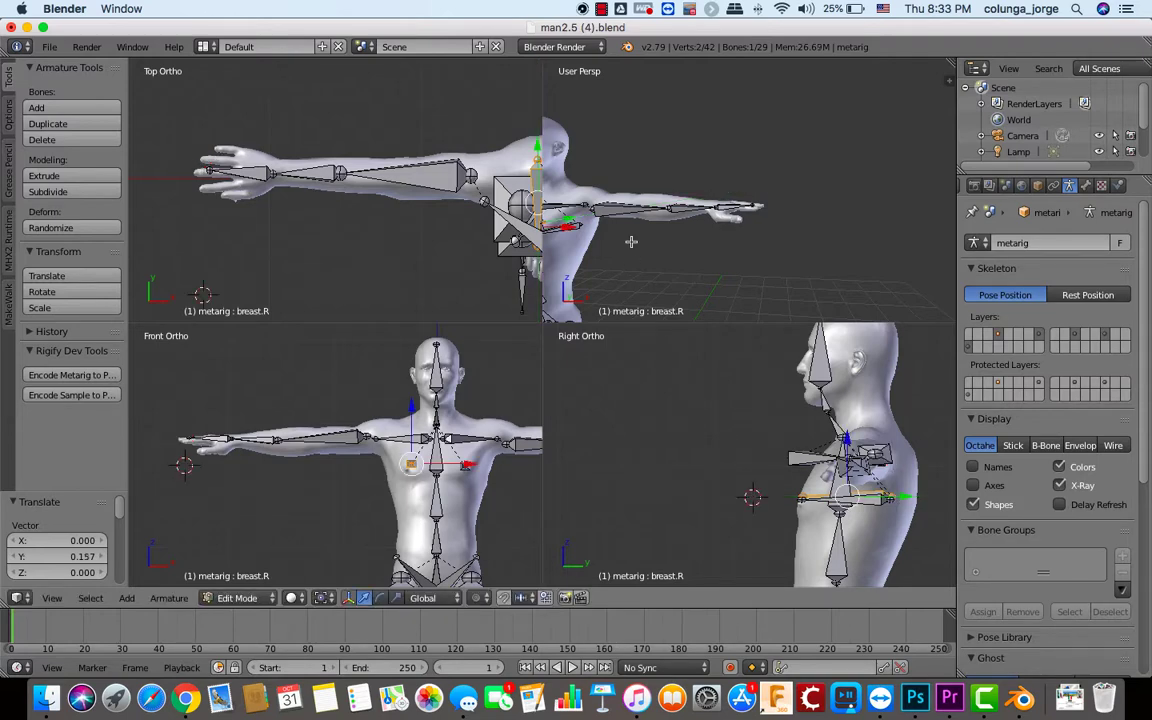
{"action": "scroll", "coordinate": [648, 245], "scroll_direction": "left", "scroll_amount": 5}
{"action": "scroll", "coordinate": [648, 245], "scroll_direction": "down", "scroll_amount": 5}
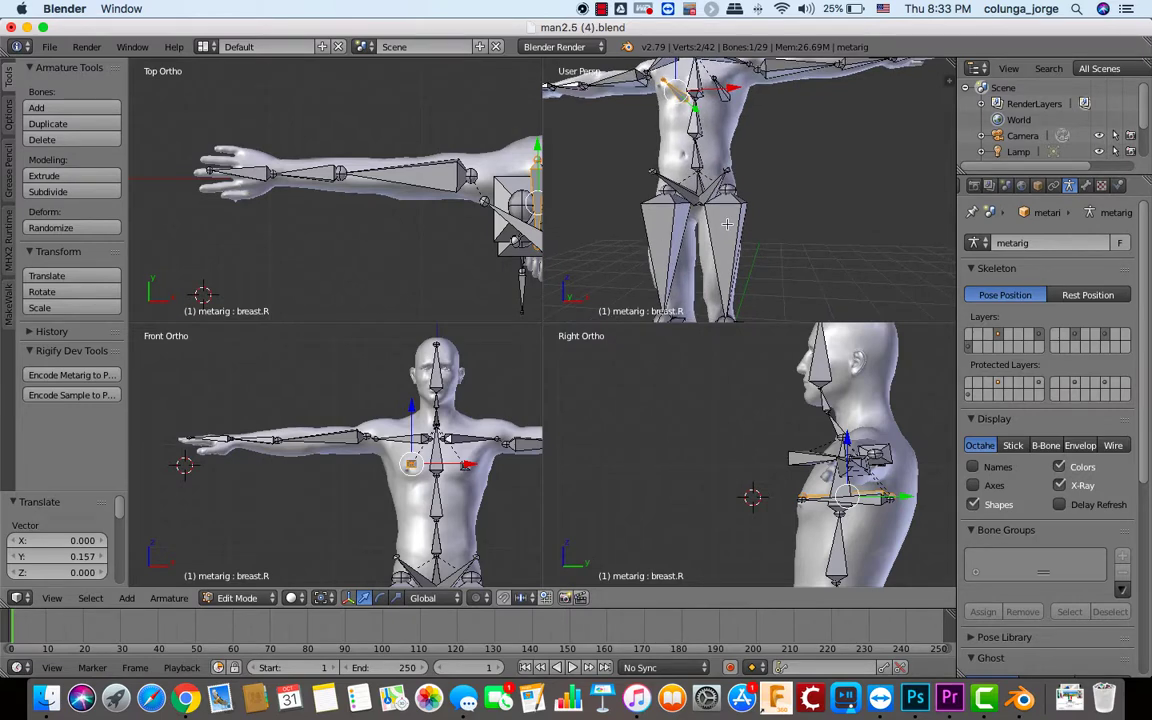
{"action": "scroll", "coordinate": [748, 206], "scroll_direction": "right", "scroll_amount": 5}
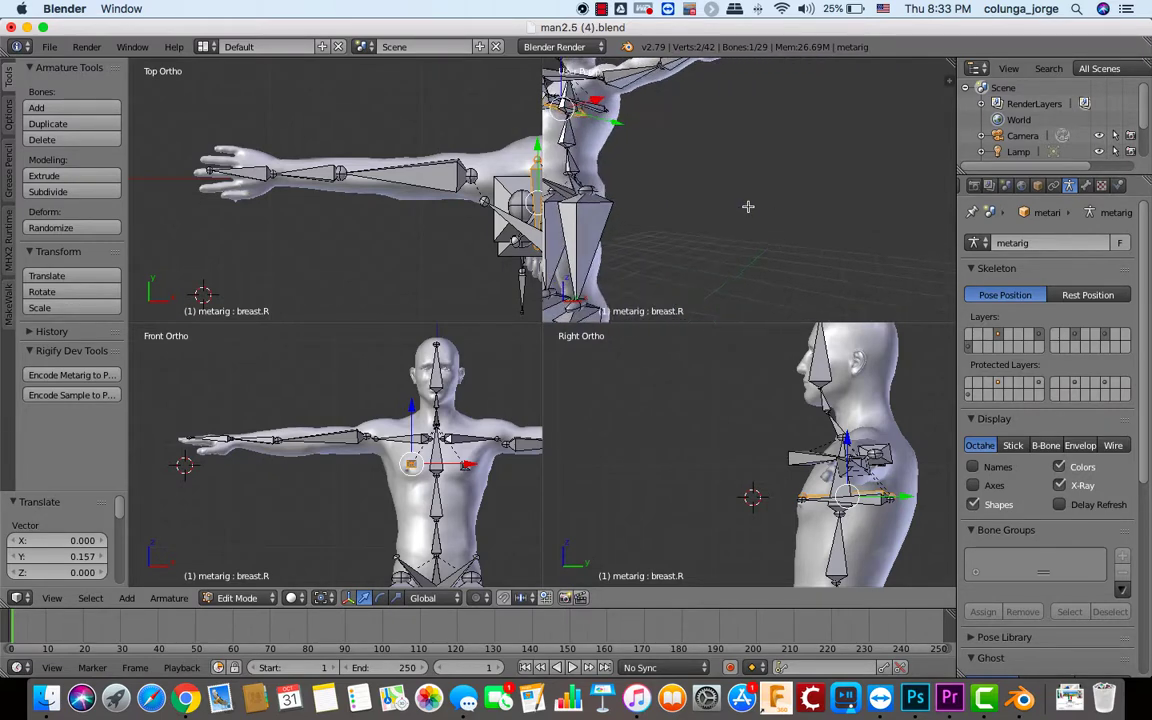
{"action": "scroll", "coordinate": [748, 206], "scroll_direction": "left", "scroll_amount": 4}
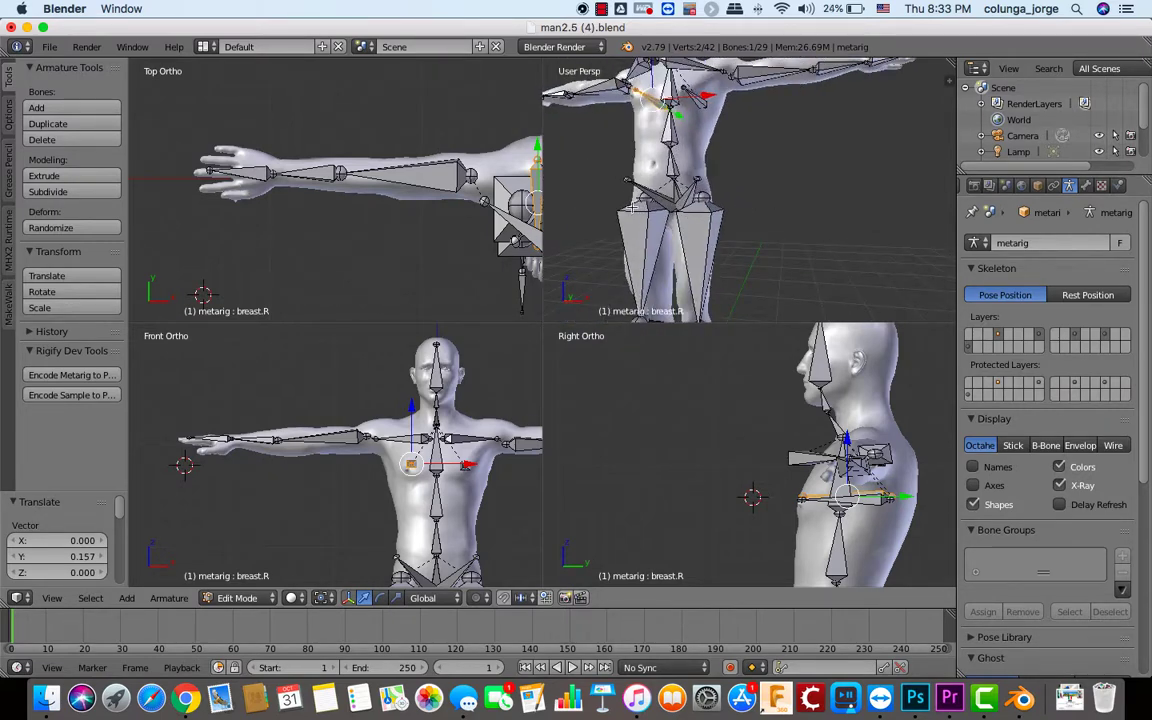
- Move the outer tips of the pelvis bones inward along X, the left by about -0.056 and the right by about 0.069
{"action": "scroll", "coordinate": [631, 207], "scroll_direction": "left", "scroll_amount": 4}
{"action": "scroll", "coordinate": [631, 207], "scroll_direction": "right", "scroll_amount": 6}
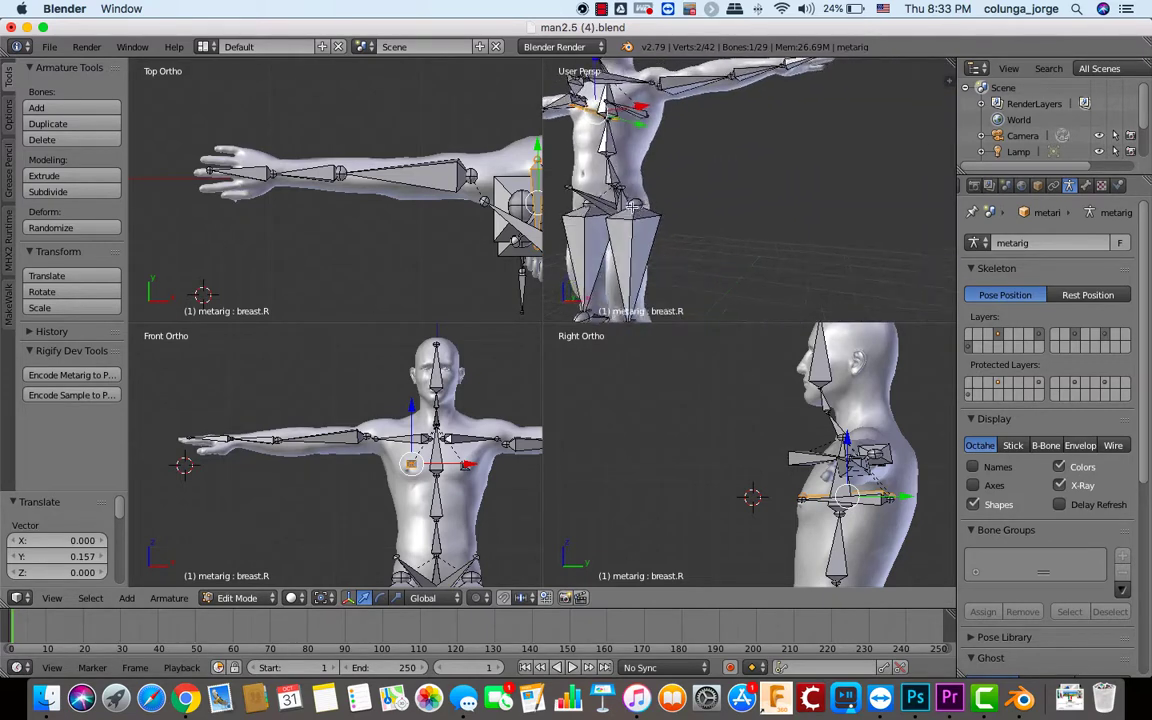
{"action": "scroll", "coordinate": [633, 207], "scroll_direction": "right", "scroll_amount": 2}
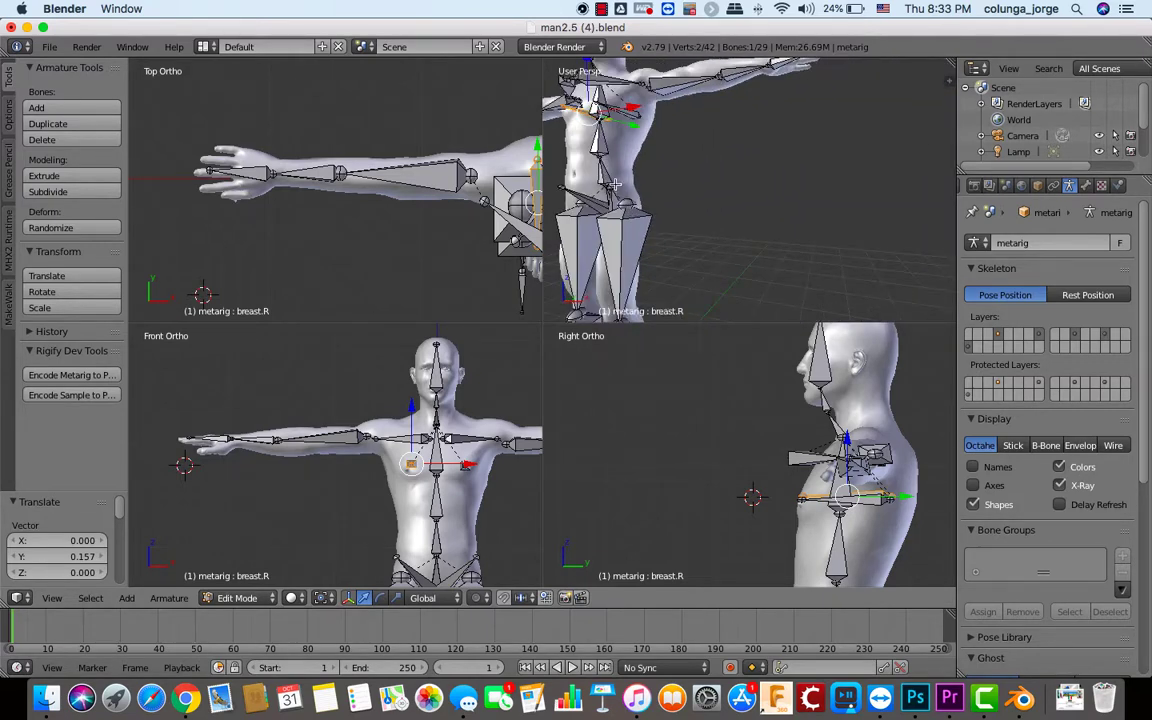
{"action": "scroll", "coordinate": [615, 184], "scroll_direction": "right", "scroll_amount": 3}
{"action": "scroll", "coordinate": [604, 194], "scroll_direction": "up", "scroll_amount": 5}
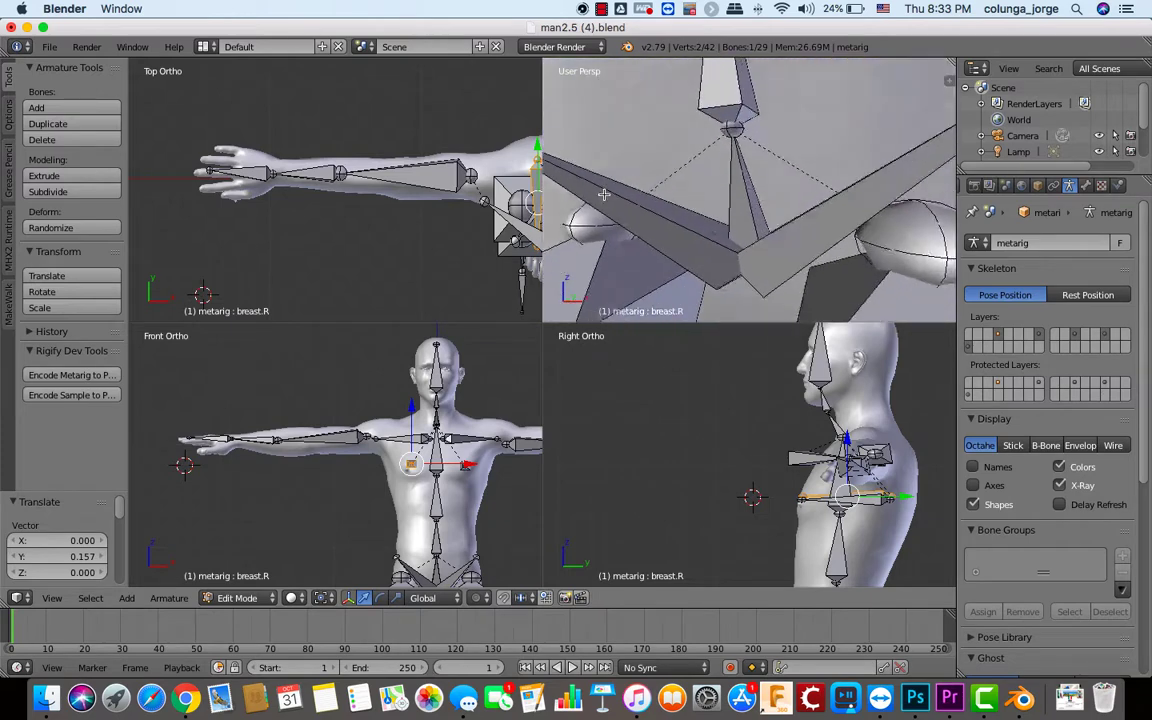
{"action": "right_click", "coordinate": [601, 196]}
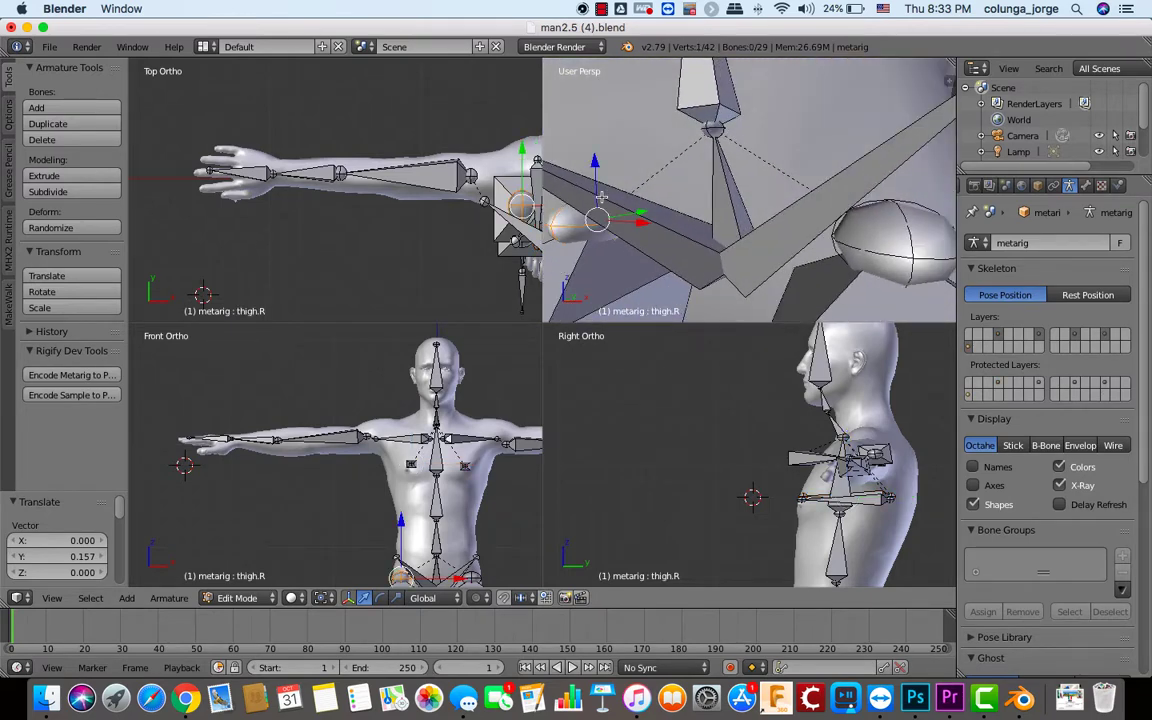
{"action": "scroll", "coordinate": [601, 197], "scroll_direction": "down", "scroll_amount": 10}
{"action": "scroll", "coordinate": [601, 197], "scroll_direction": "up", "scroll_amount": 8}
{"action": "scroll", "coordinate": [601, 197], "scroll_direction": "down", "scroll_amount": 2}
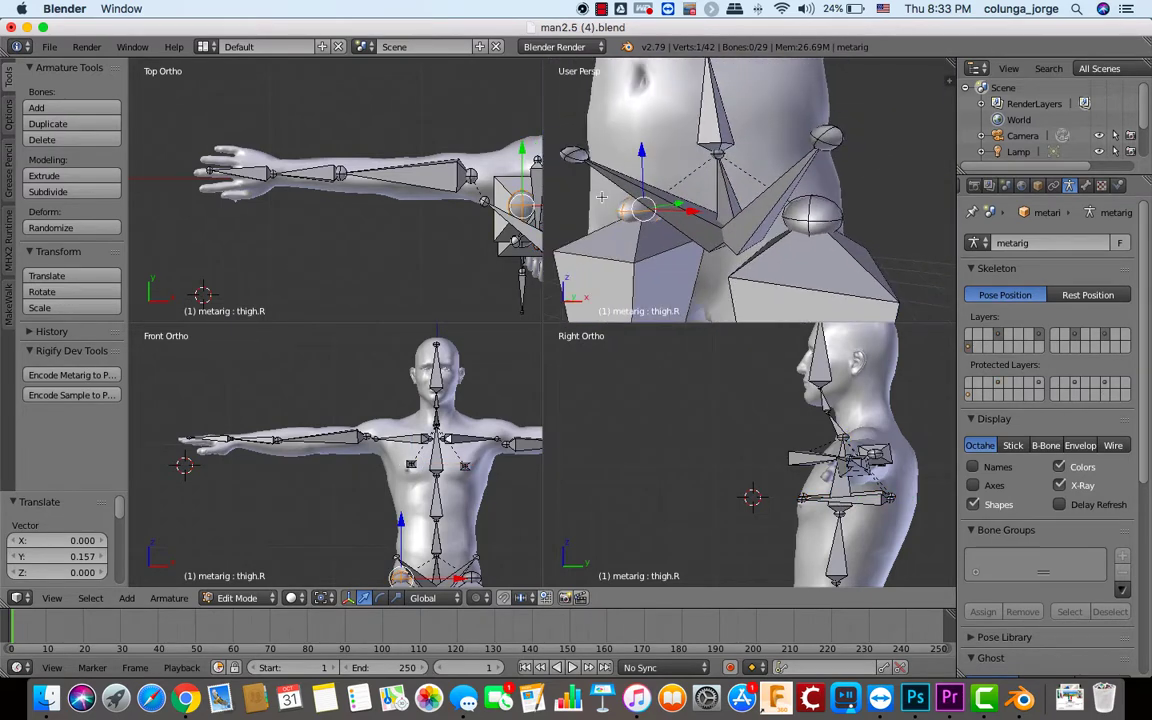
{"action": "scroll", "coordinate": [601, 197], "scroll_direction": "up", "scroll_amount": 1}
{"action": "right_click", "coordinate": [842, 131]}
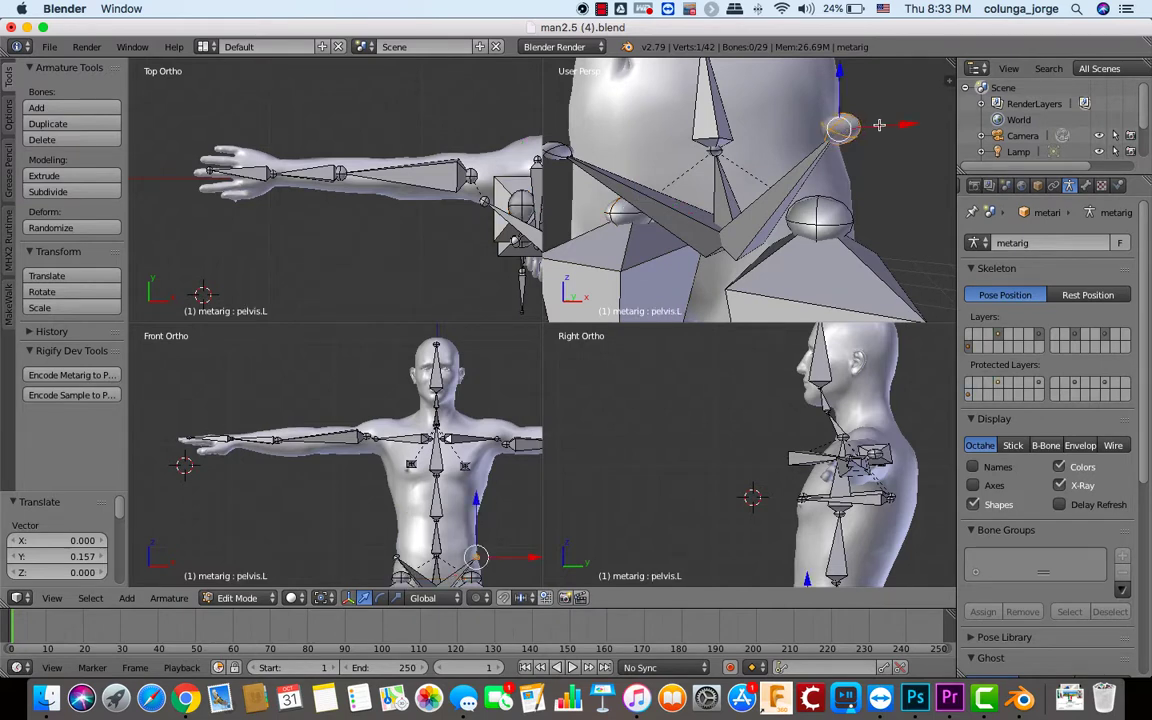
{"action": "left_click_drag", "start_coordinate": [878, 125], "coordinate": [842, 127]}
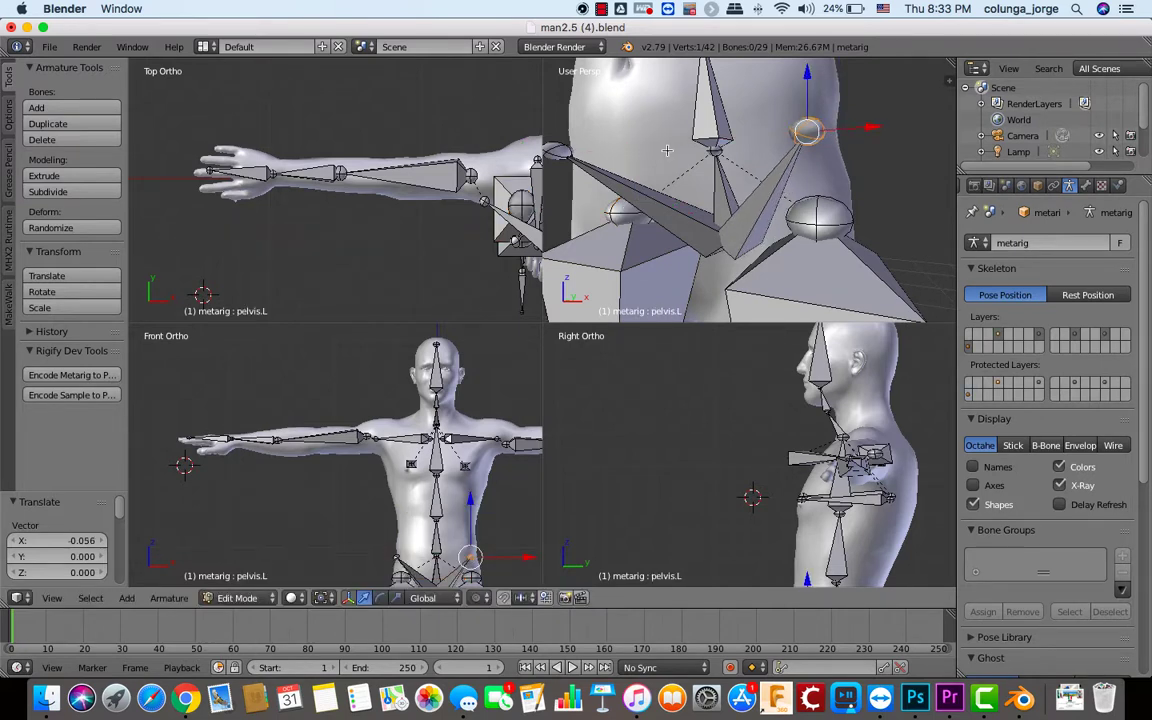
{"action": "right_click", "coordinate": [557, 150]}
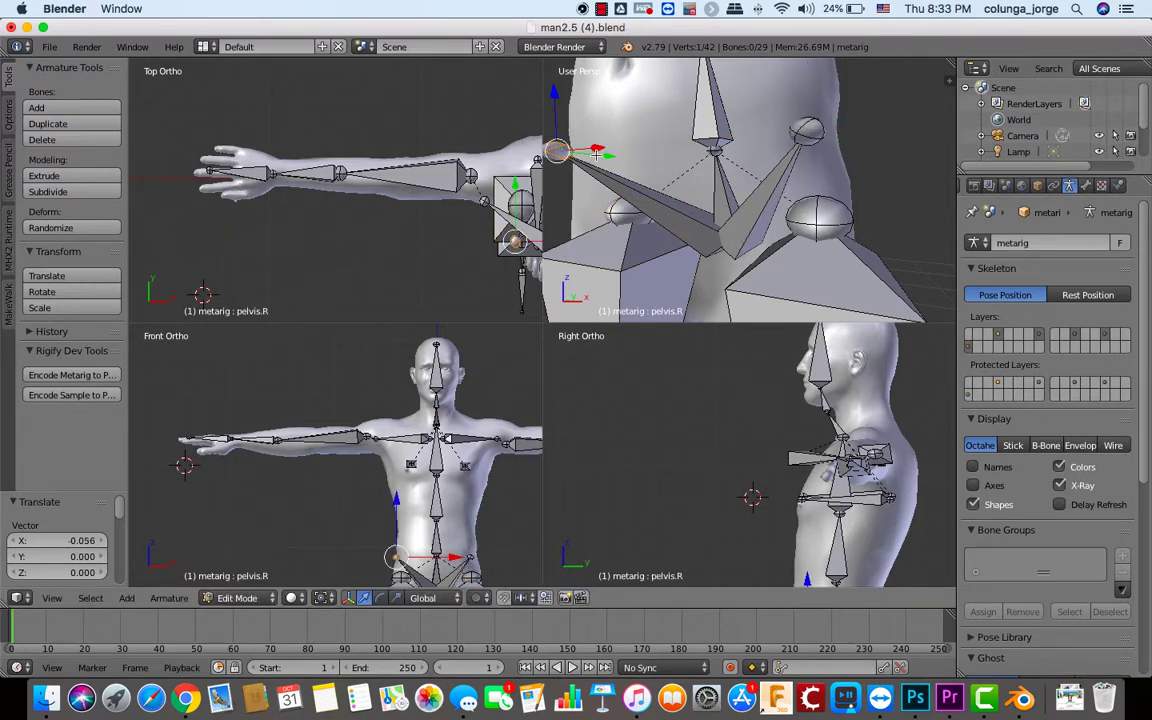
{"action": "left_click_drag", "start_coordinate": [597, 153], "coordinate": [631, 153]}
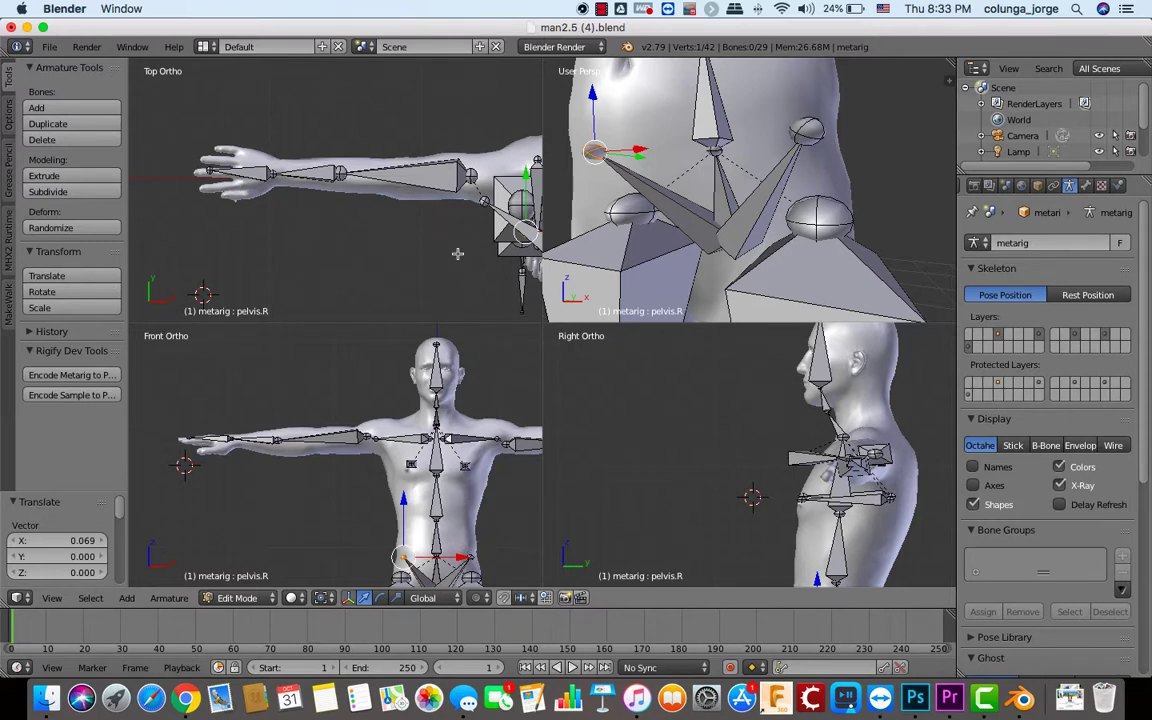
- Move the left and right knee joints inward and upward to the mesh knees, raising the right one by about 0.054 along Z
{"action": "scroll", "coordinate": [457, 254], "scroll_direction": "down", "scroll_amount": 3, "text": "shift"}
{"action": "scroll", "coordinate": [457, 254], "scroll_direction": "right", "scroll_amount": 10, "text": "shift"}
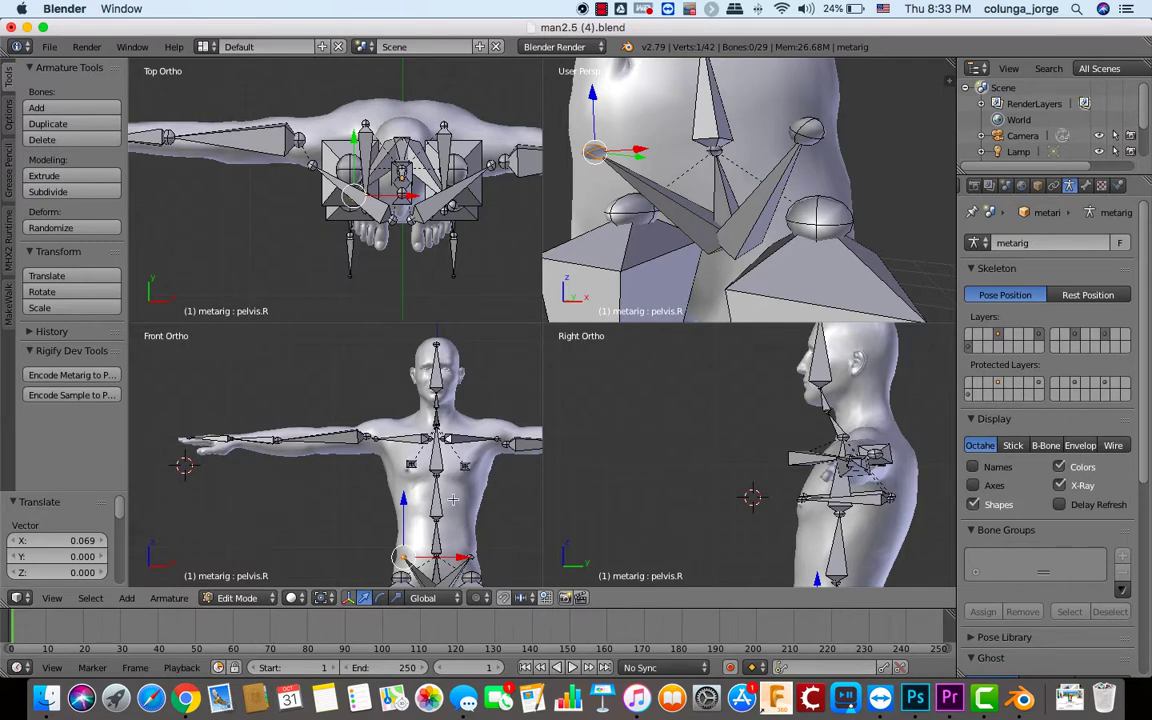
{"action": "scroll", "coordinate": [458, 531], "scroll_direction": "down", "scroll_amount": 8, "text": "shift"}
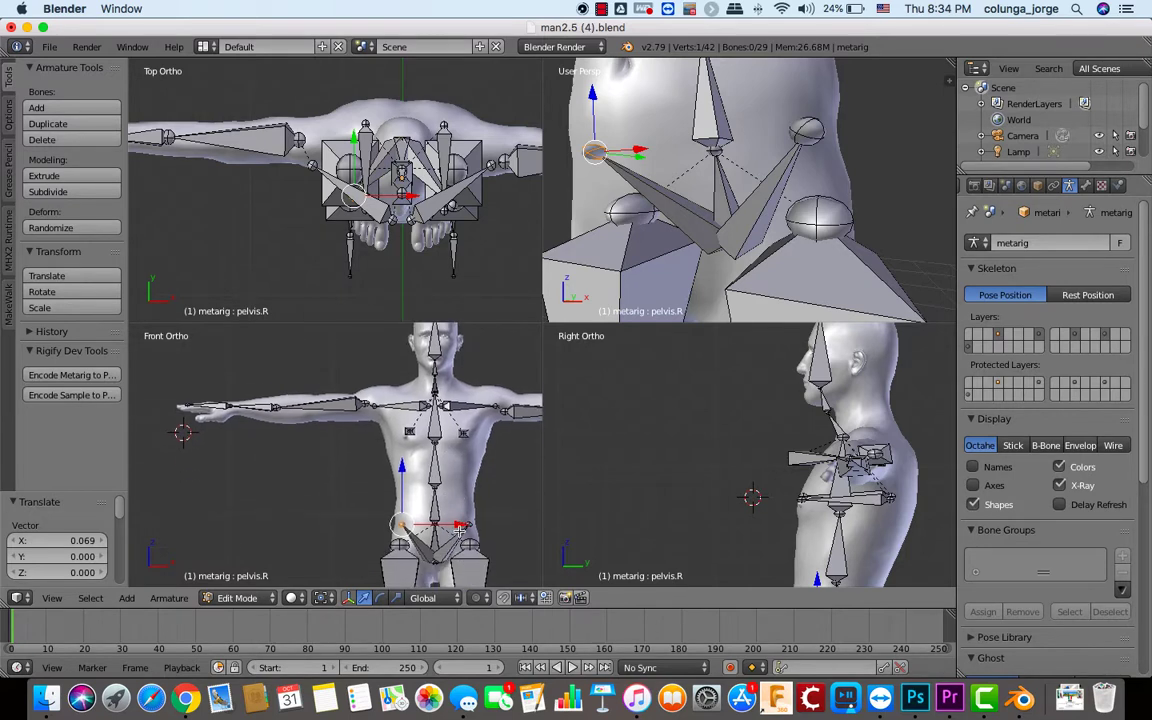
{"action": "scroll", "coordinate": [458, 531], "scroll_direction": "down", "scroll_amount": 3, "text": "shift"}
{"action": "scroll", "coordinate": [455, 510], "scroll_direction": "right", "scroll_amount": 2, "text": "shift"}
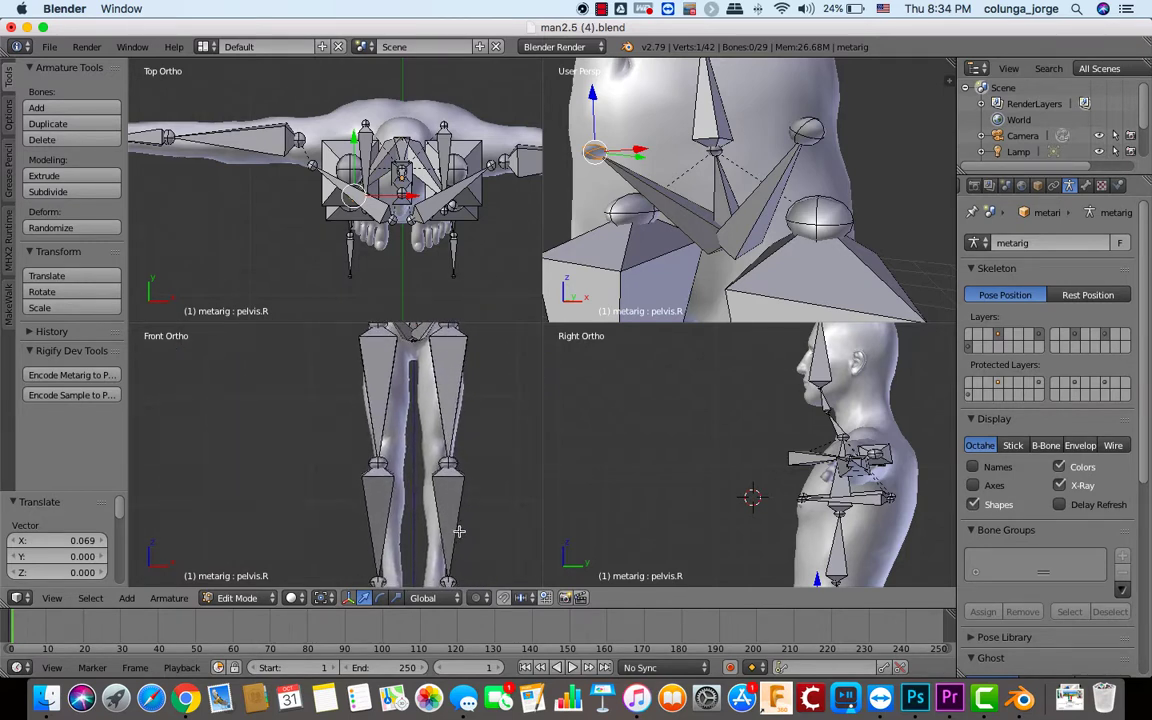
{"action": "right_click", "coordinate": [444, 454]}
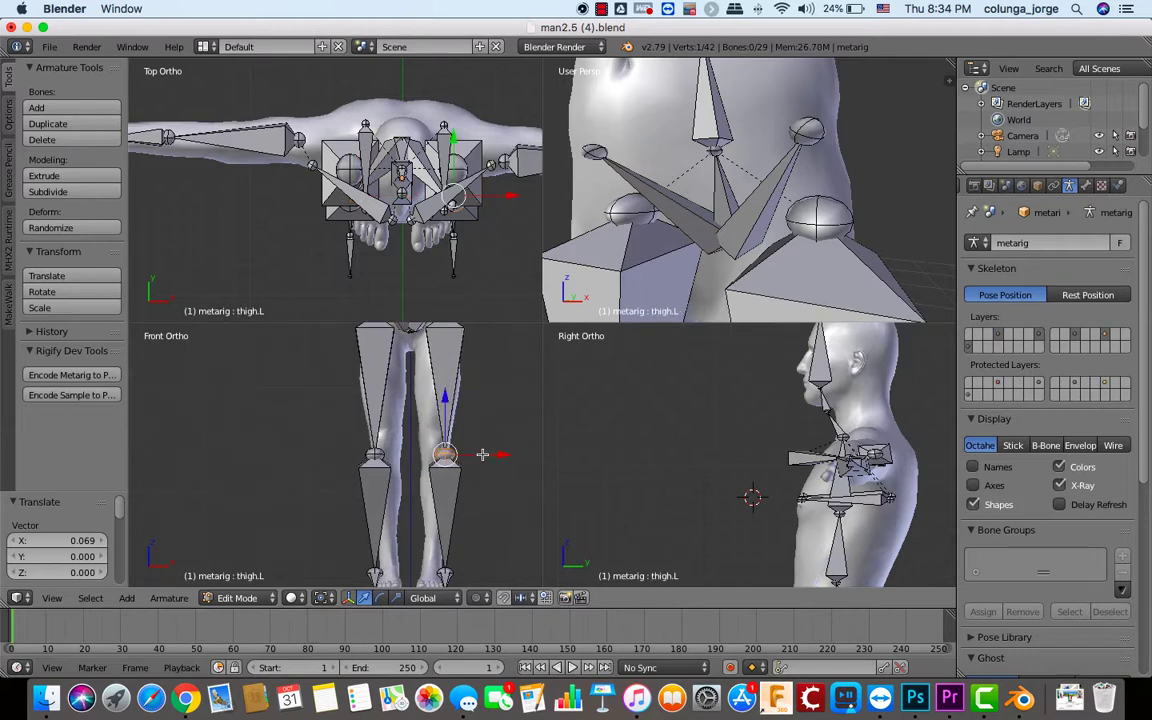
{"action": "left_click_drag", "start_coordinate": [487, 455], "coordinate": [387, 423]}
{"action": "right_click", "coordinate": [376, 456]}
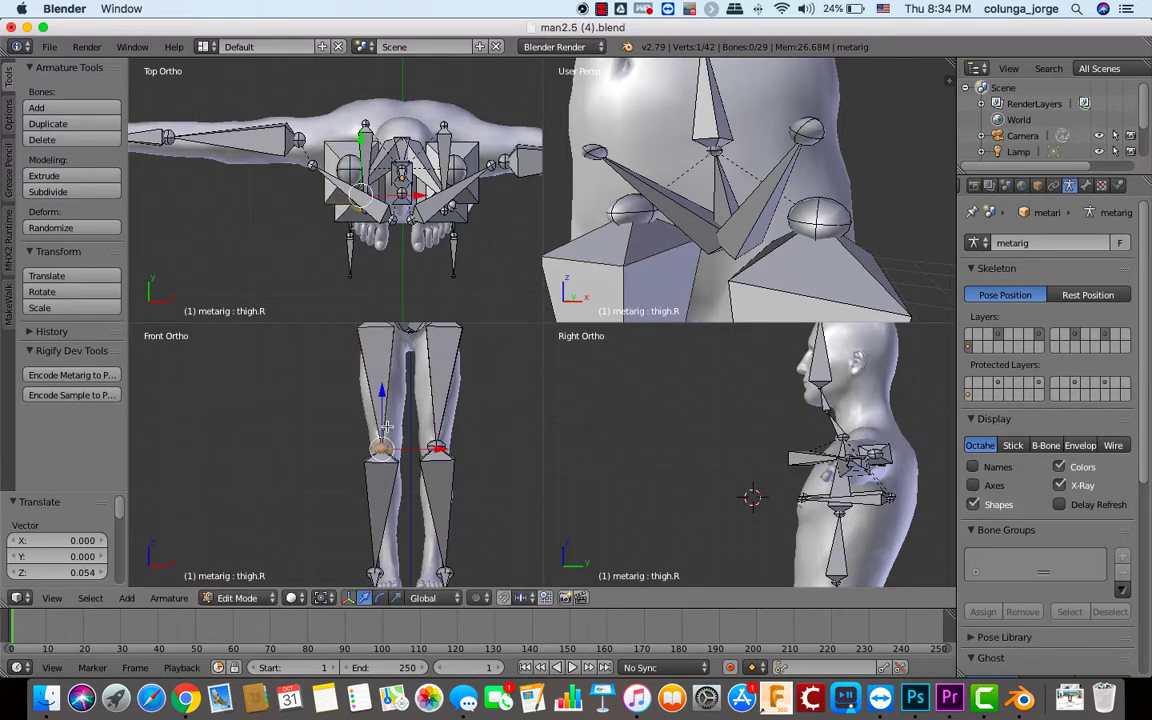
- Move the ankle joints inward along X in the front view, the right by about 0.108 and the left by about -0.100
{"action": "scroll", "coordinate": [420, 537], "scroll_direction": "down", "scroll_amount": 3, "text": "shift"}
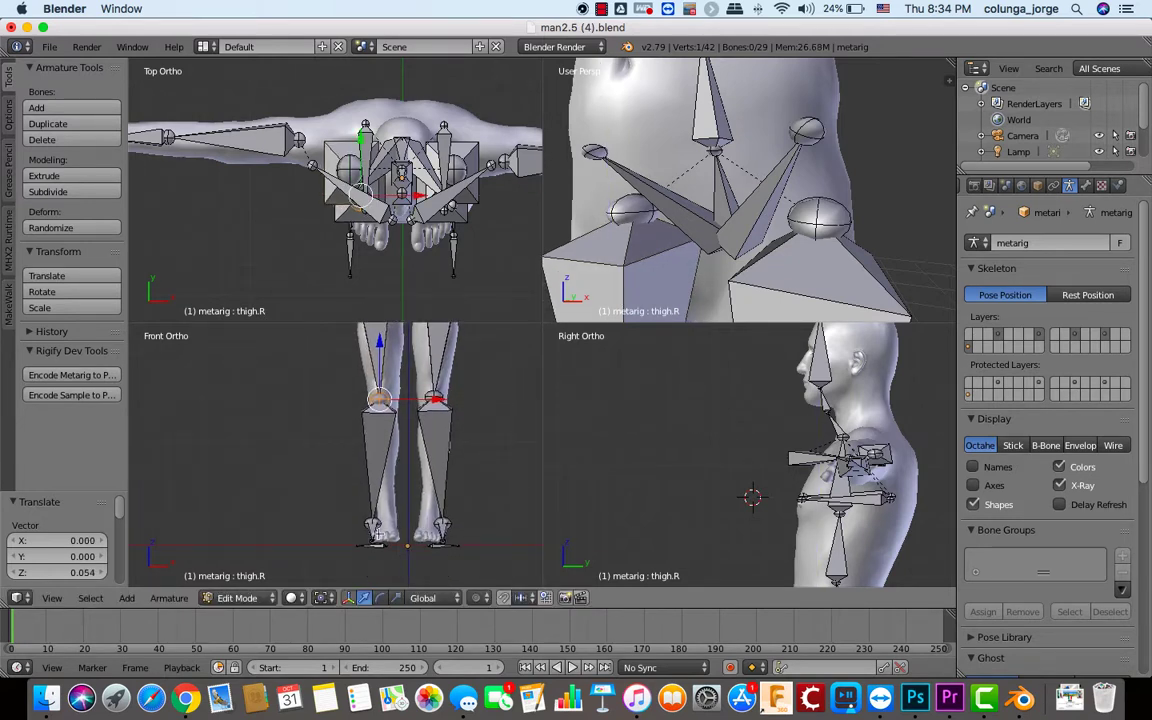
{"action": "right_click", "coordinate": [371, 522]}
{"action": "left_click_drag", "start_coordinate": [418, 524], "coordinate": [440, 524]}
{"action": "right_click", "coordinate": [440, 524]}
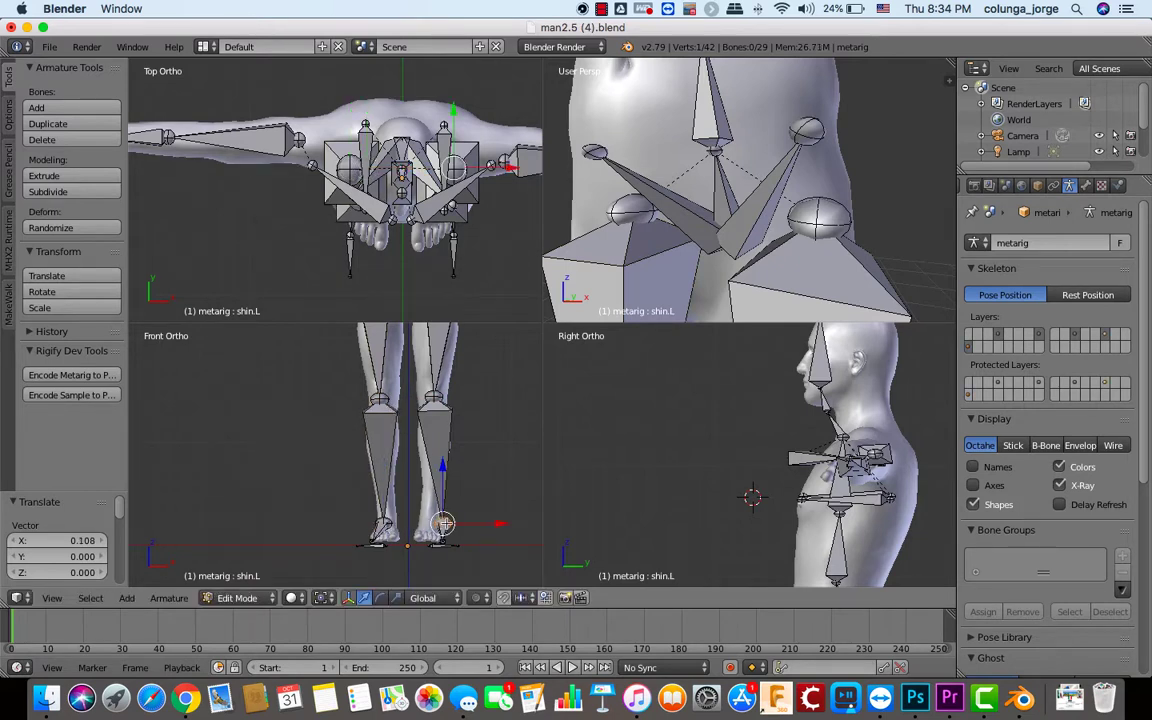
{"action": "key", "text": "g"}
{"action": "key", "text": "x"}
{"action": "left_click", "coordinate": [477, 524]}
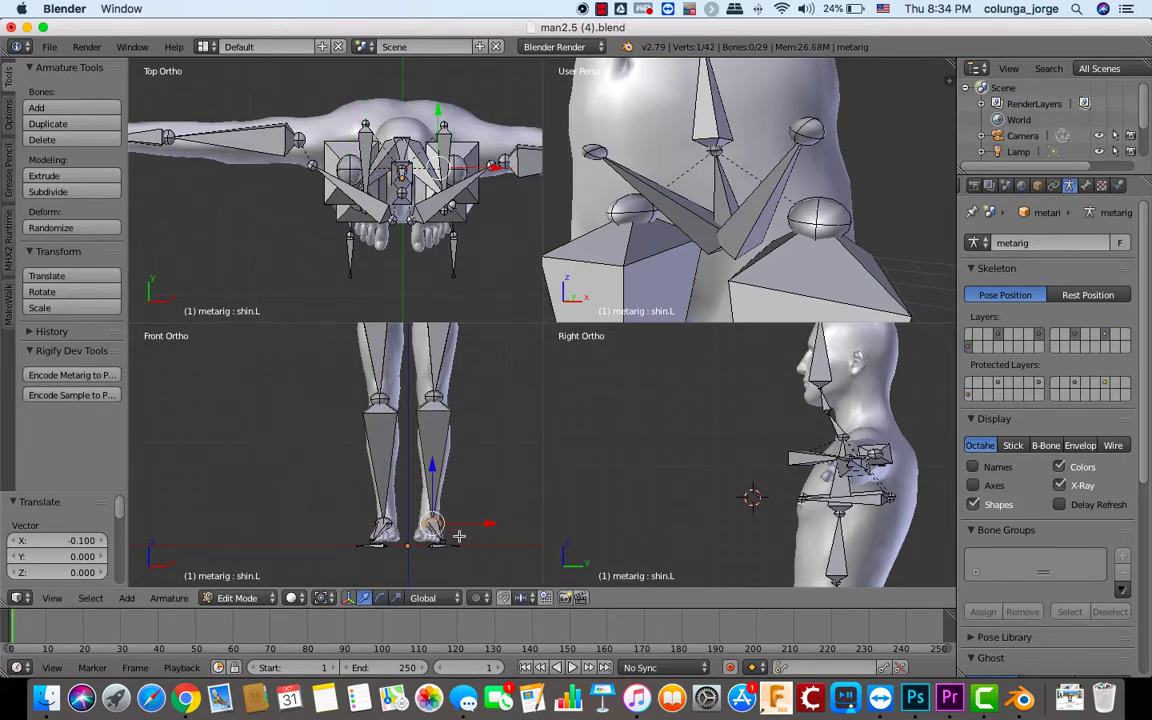
- Move both foot bone tips inward, the right by about 0.110 along X, and back along Y by about 0.026 right and 0.037 left
{"action": "scroll", "coordinate": [440, 548], "scroll_direction": "up", "scroll_amount": 3}
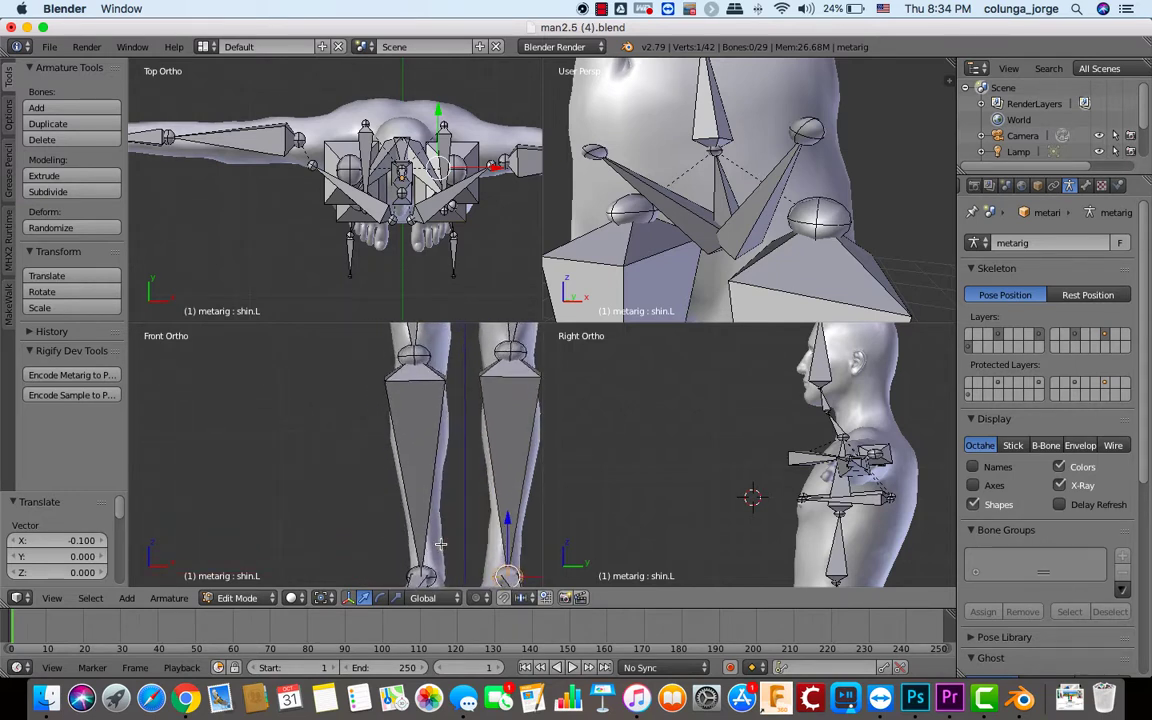
{"action": "scroll", "coordinate": [418, 548], "scroll_direction": "down", "scroll_amount": 5}
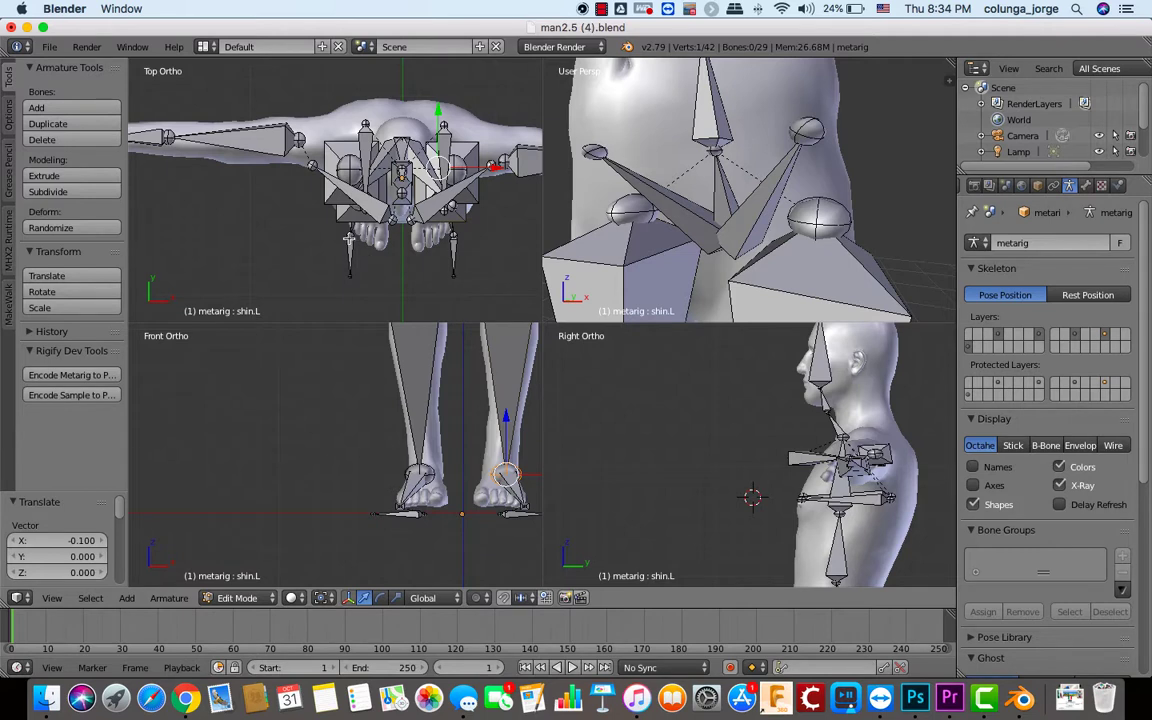
{"action": "right_click", "coordinate": [349, 236]}
{"action": "left_click_drag", "start_coordinate": [385, 236], "coordinate": [399, 235]}
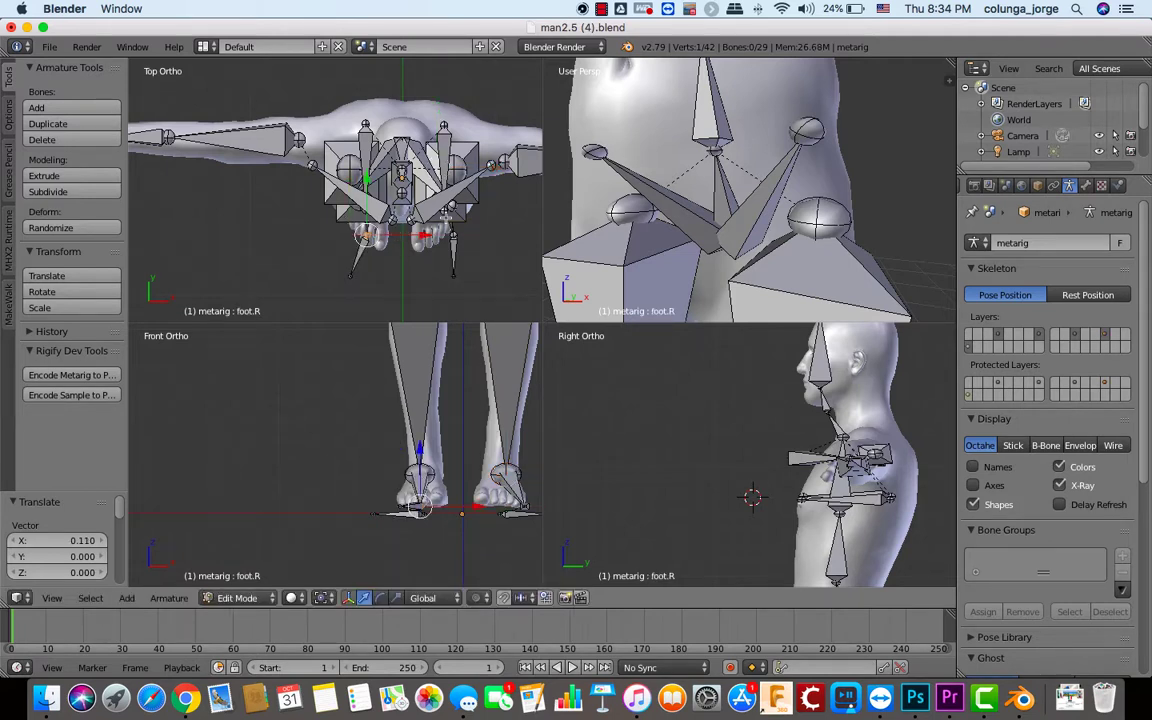
{"action": "right_click", "coordinate": [453, 236]}
{"action": "left_click_drag", "start_coordinate": [491, 234], "coordinate": [465, 237]}
{"action": "left_click_drag", "start_coordinate": [432, 178], "coordinate": [432, 173]}
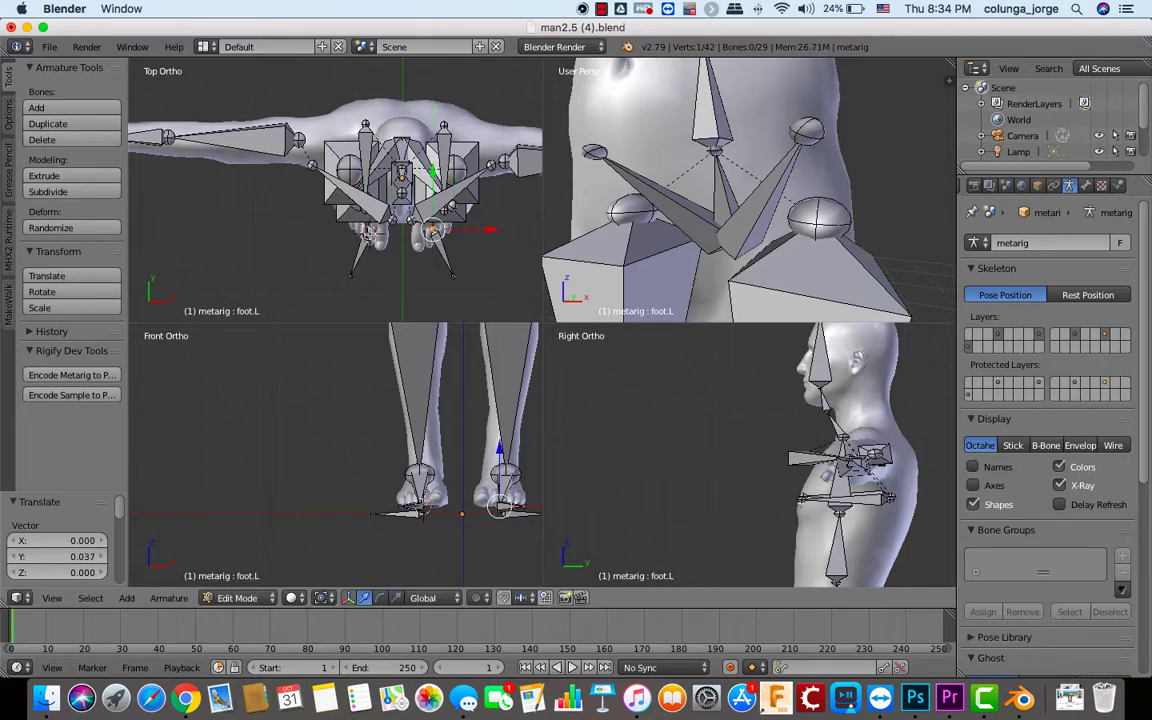
{"action": "right_click", "coordinate": [366, 236]}
{"action": "left_click_drag", "start_coordinate": [368, 188], "coordinate": [334, 169]}
{"action": "left_click", "coordinate": [347, 278]}
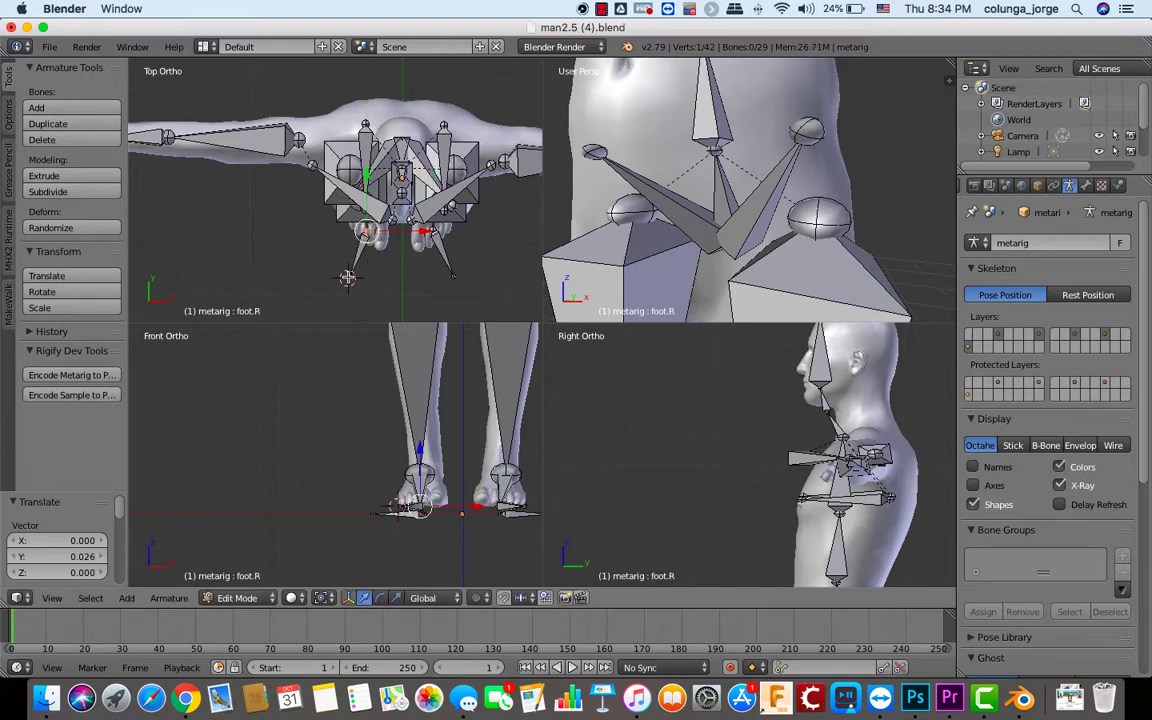
- Move both toe bone tips inward and back onto the toes, shifting the right one a final 0.058 or so along Y, and clear the selection
{"action": "right_click", "coordinate": [352, 253]}
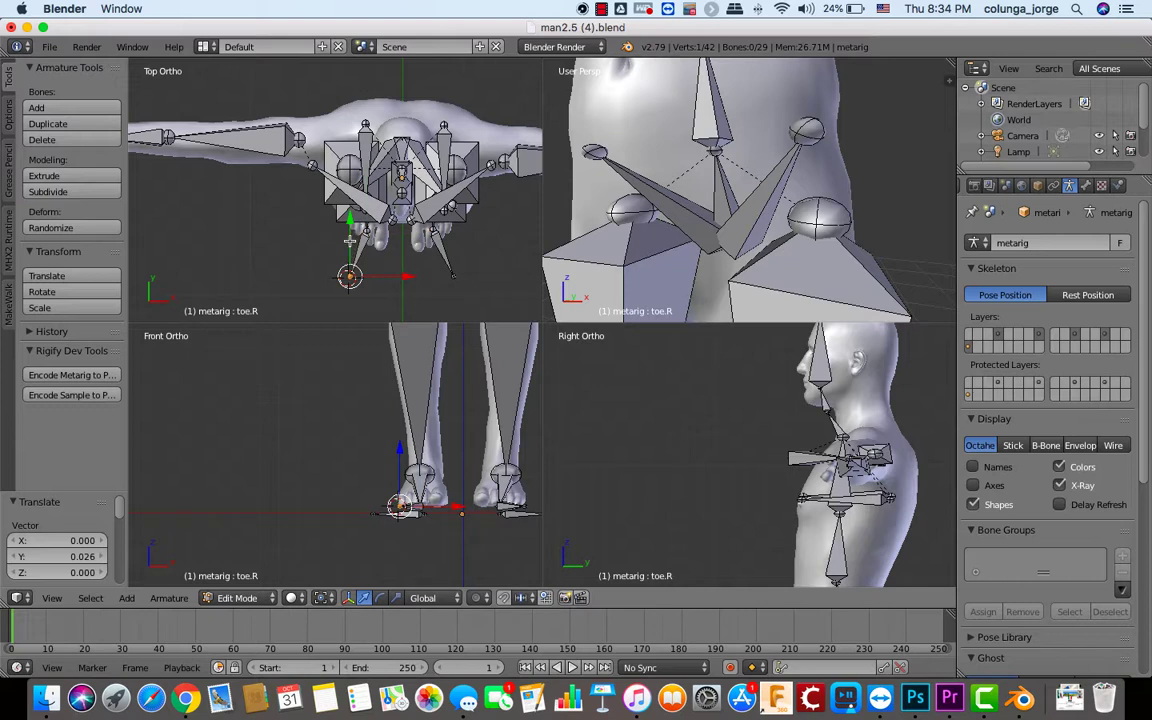
{"action": "left_click_drag", "start_coordinate": [350, 241], "coordinate": [358, 213]}
{"action": "left_click_drag", "start_coordinate": [402, 249], "coordinate": [467, 278]}
{"action": "right_click", "coordinate": [457, 275]}
{"action": "left_click_drag", "start_coordinate": [438, 238], "coordinate": [367, 176]}
{"action": "right_click", "coordinate": [433, 231]}
{"action": "right_click", "coordinate": [369, 231]}
{"action": "right_click", "coordinate": [361, 246]}
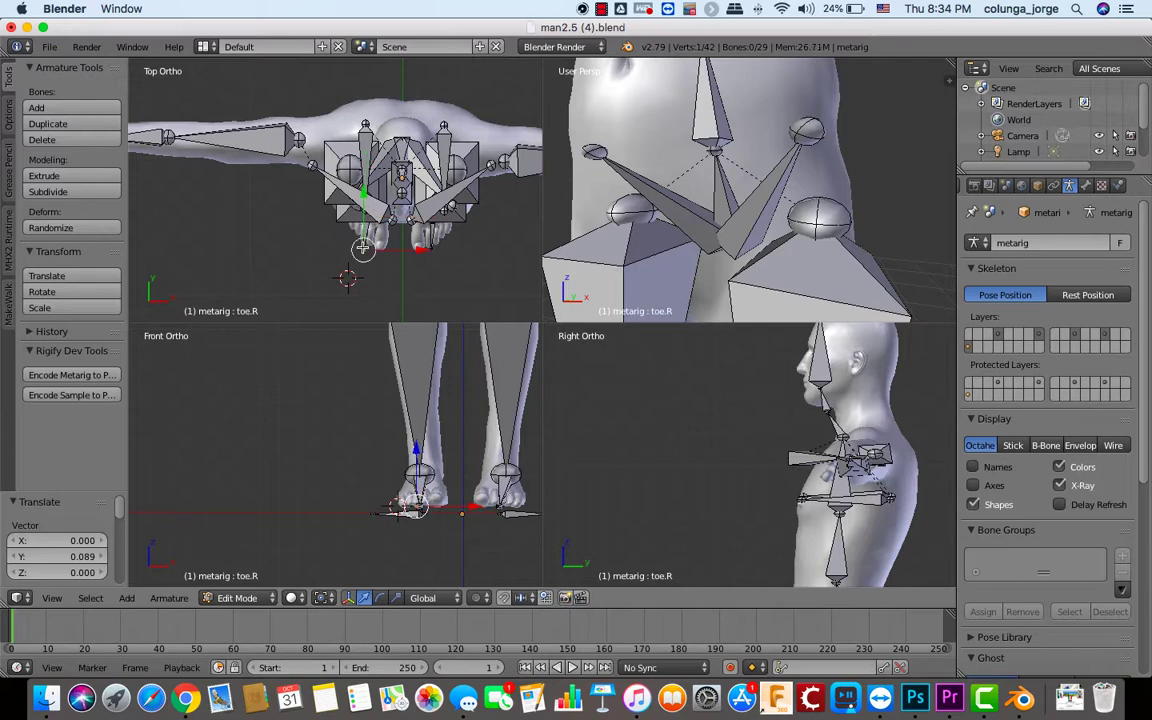
{"action": "left_click_drag", "start_coordinate": [362, 240], "coordinate": [362, 228]}
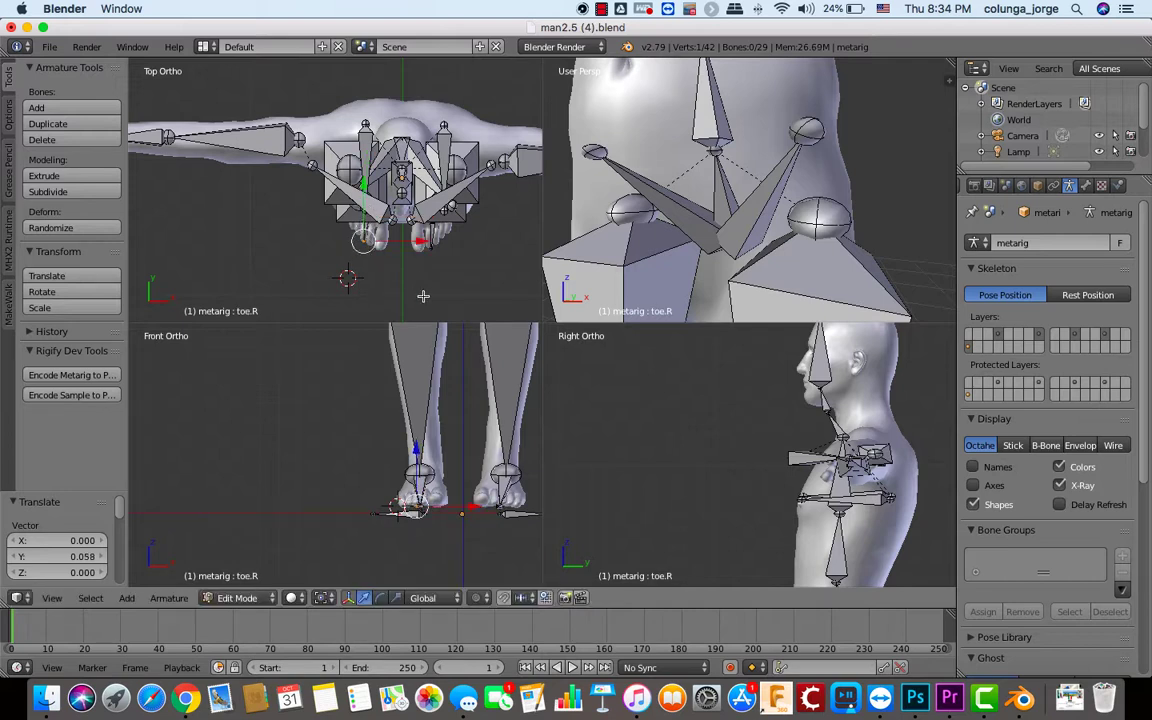
{"action": "key", "text": "a"}
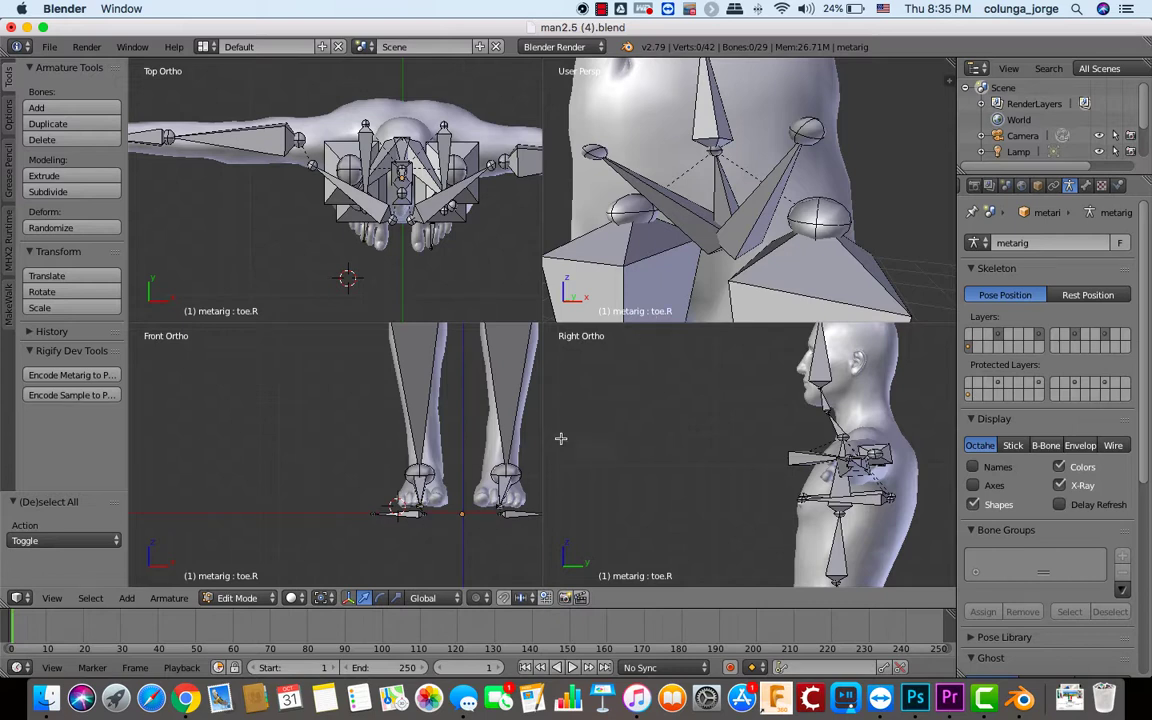
- Raise the left heel bone to the underside of the heel and move it inward by about -0.101 along X
{"action": "right_click", "coordinate": [518, 516]}
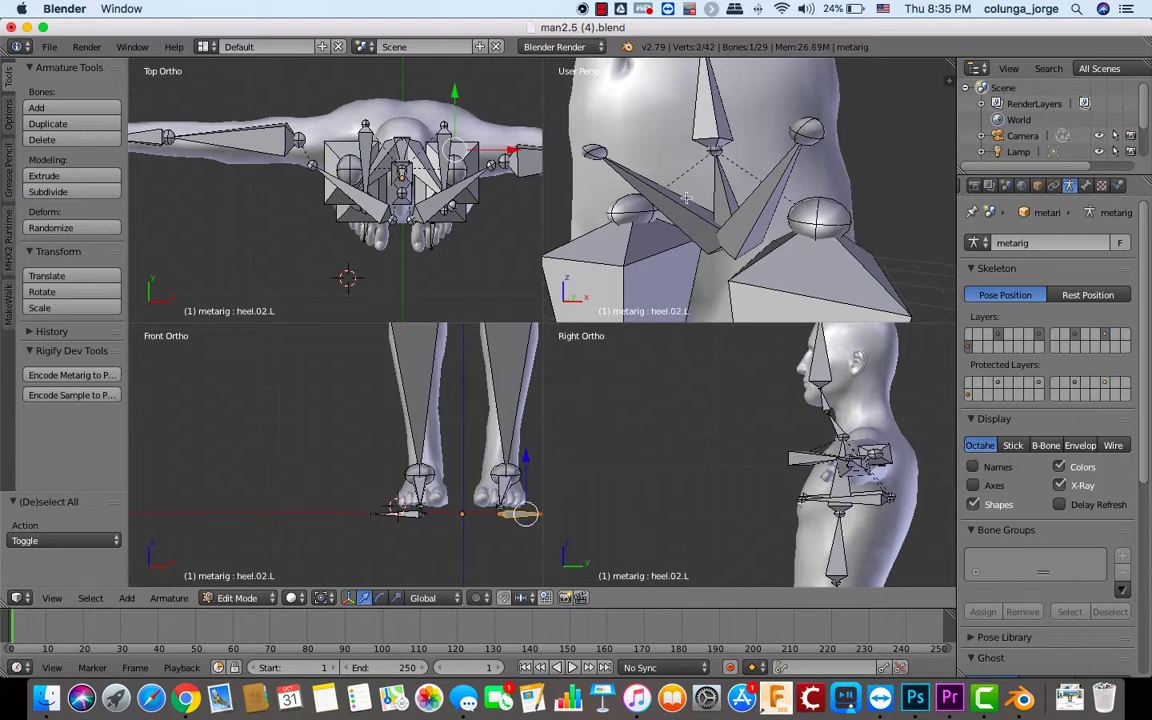
{"action": "middle_click_drag", "start_coordinate": [686, 199], "coordinate": [808, 199]}
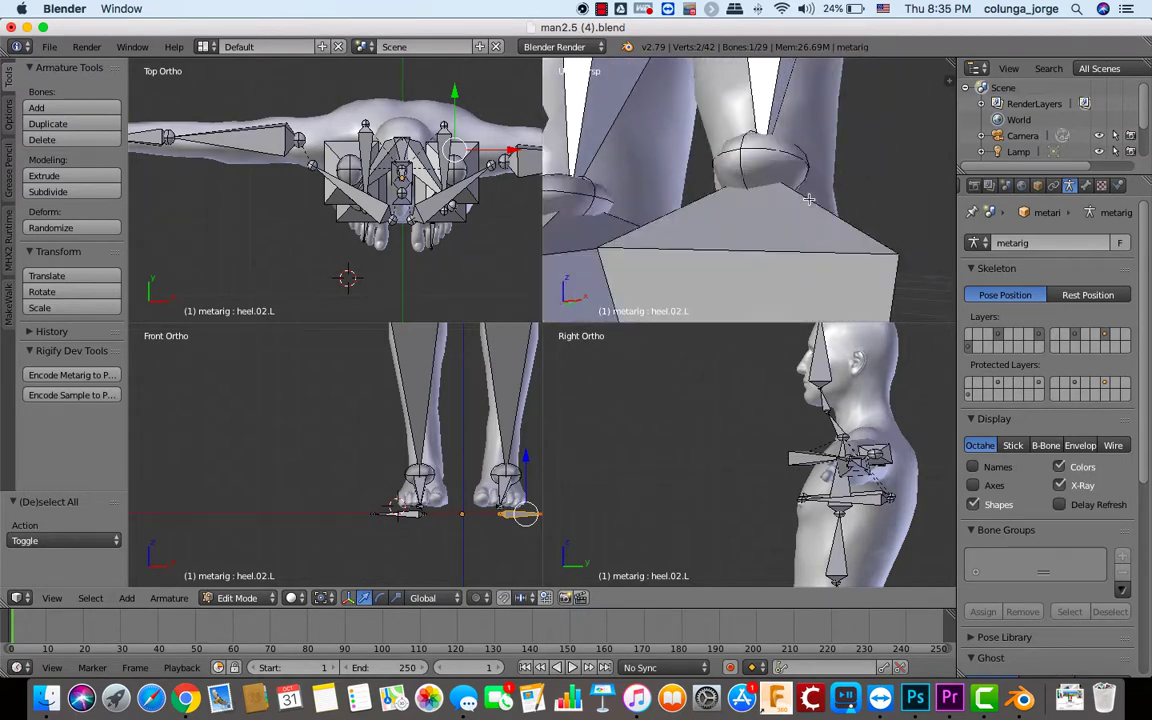
{"action": "scroll", "coordinate": [808, 199], "scroll_direction": "down", "scroll_amount": 10}
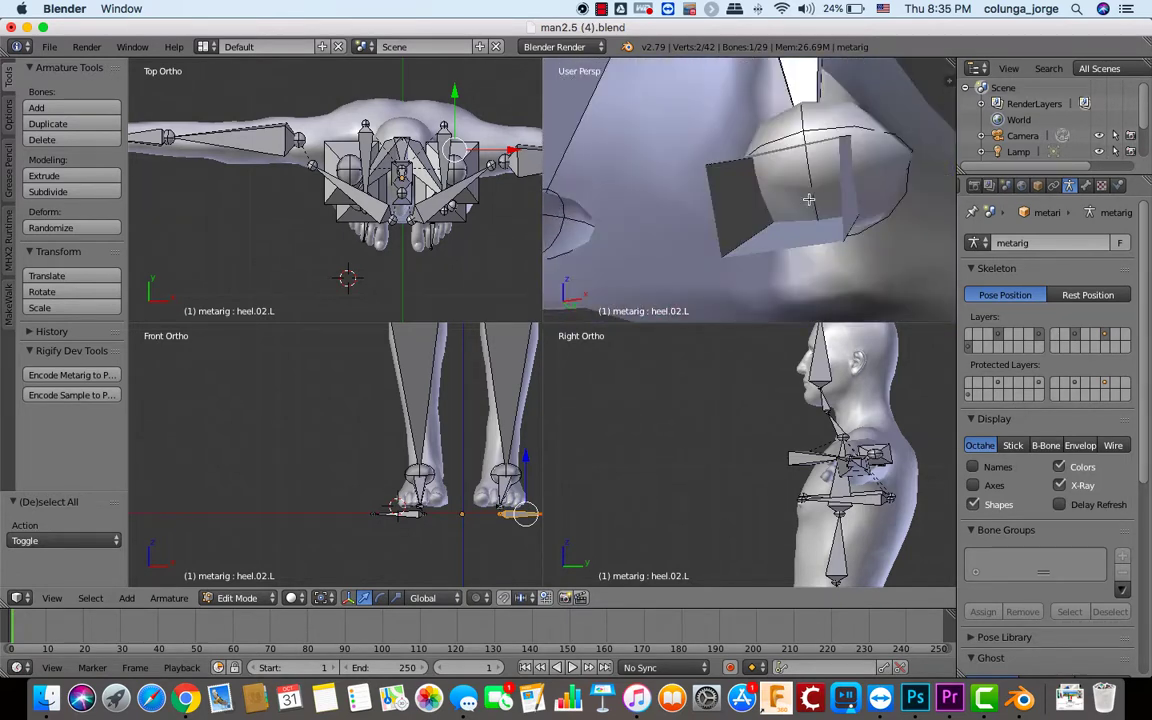
{"action": "scroll", "coordinate": [808, 199], "scroll_direction": "down", "scroll_amount": 10}
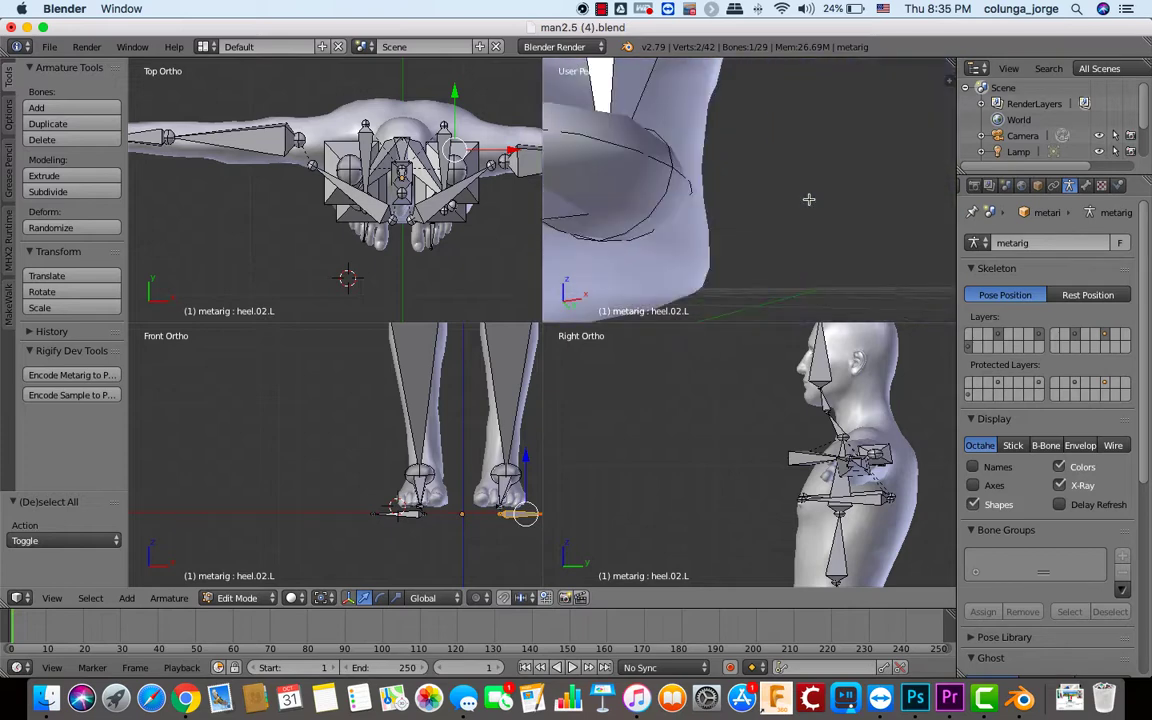
{"action": "scroll", "coordinate": [728, 257], "scroll_direction": "up", "scroll_amount": 5}
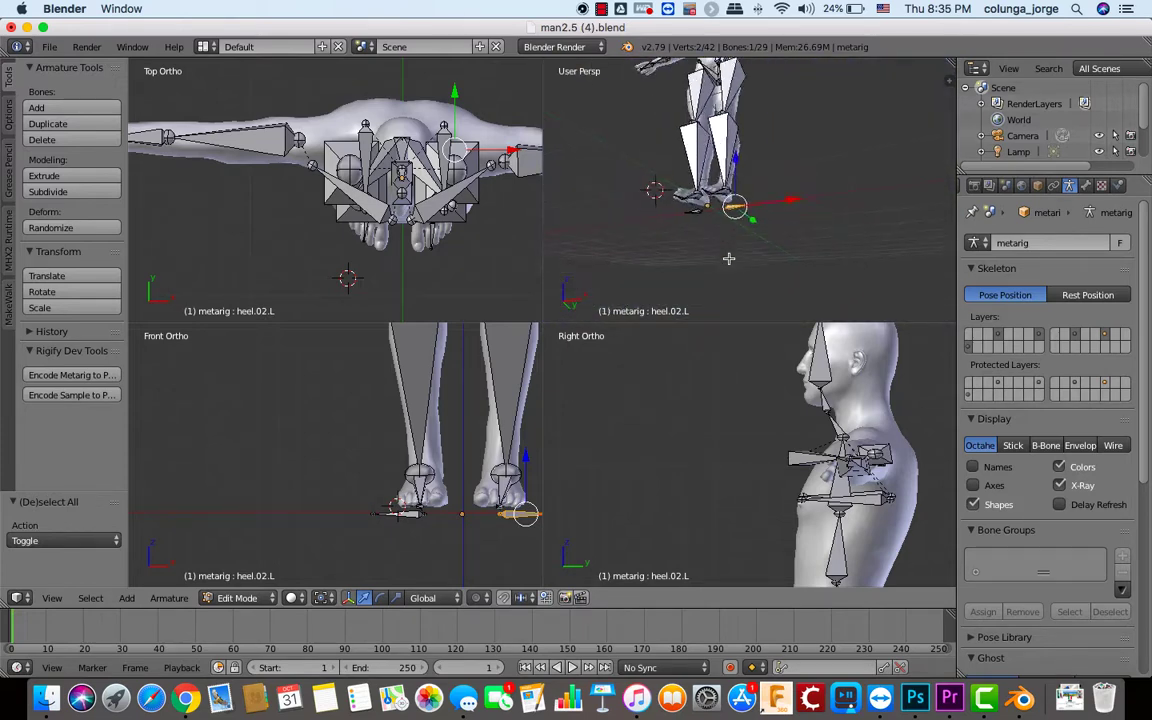
{"action": "scroll", "coordinate": [728, 257], "scroll_direction": "down", "scroll_amount": 5}
{"action": "scroll", "coordinate": [728, 259], "scroll_direction": "down", "scroll_amount": 5}
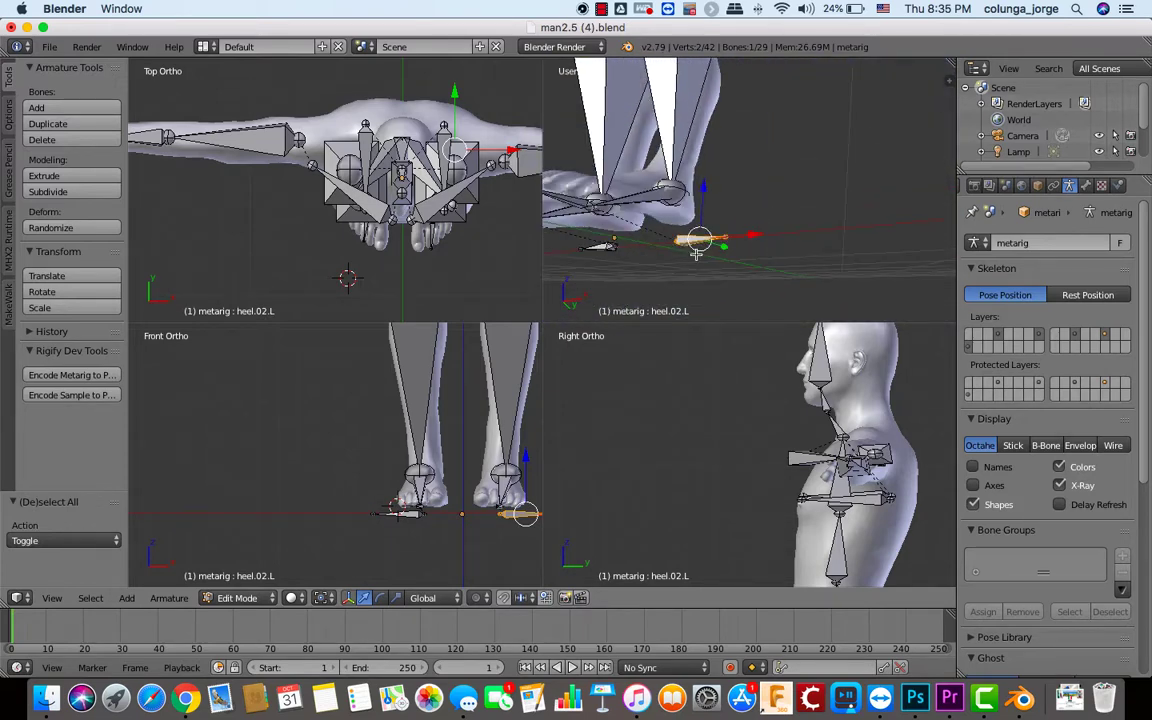
{"action": "left_click_drag", "start_coordinate": [702, 212], "coordinate": [733, 217]}
- Move the right heel bone inward by about 0.244 along X and raise it by about 0.084 along Z to the heel's underside
{"action": "right_click", "coordinate": [600, 248]}
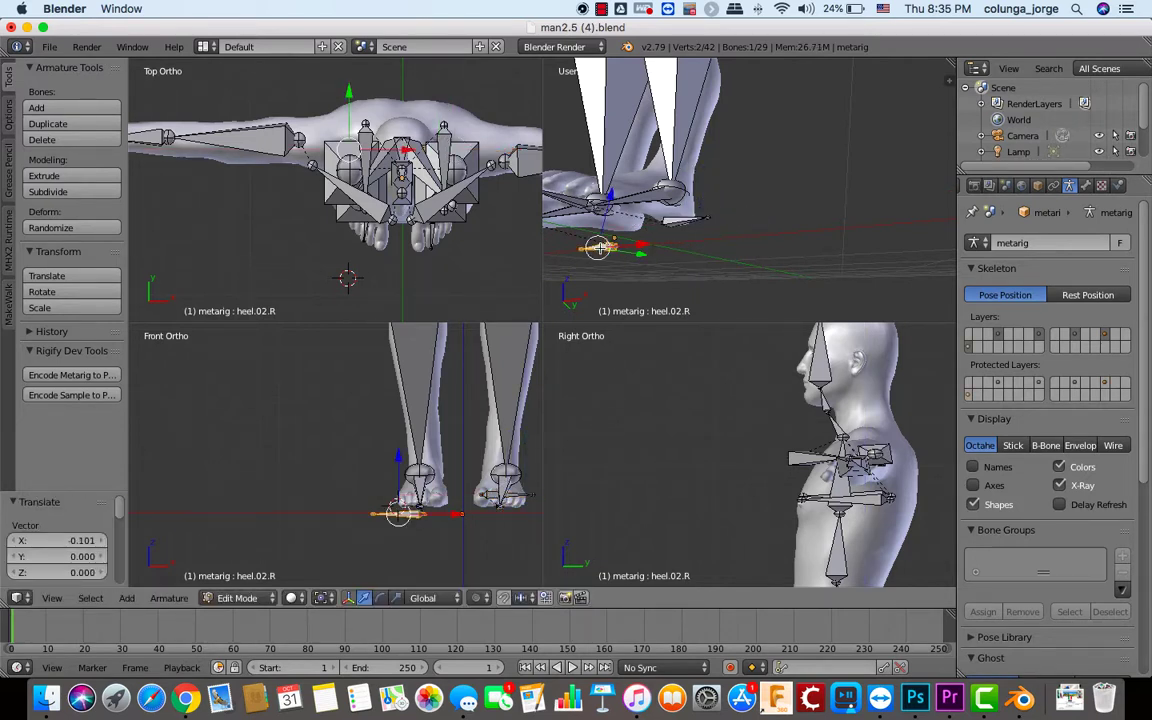
{"action": "key", "text": "g"}
{"action": "key", "text": "x"}
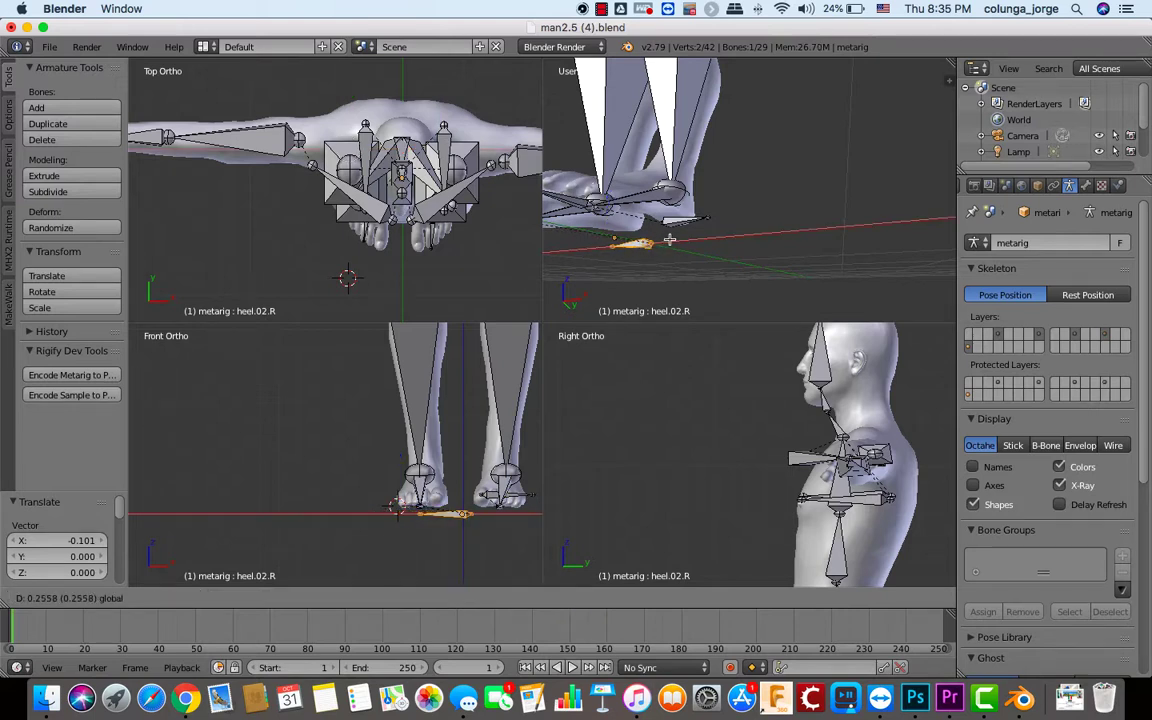
{"action": "left_click", "coordinate": [662, 240]}
{"action": "key", "text": "g"}
{"action": "key", "text": "x"}
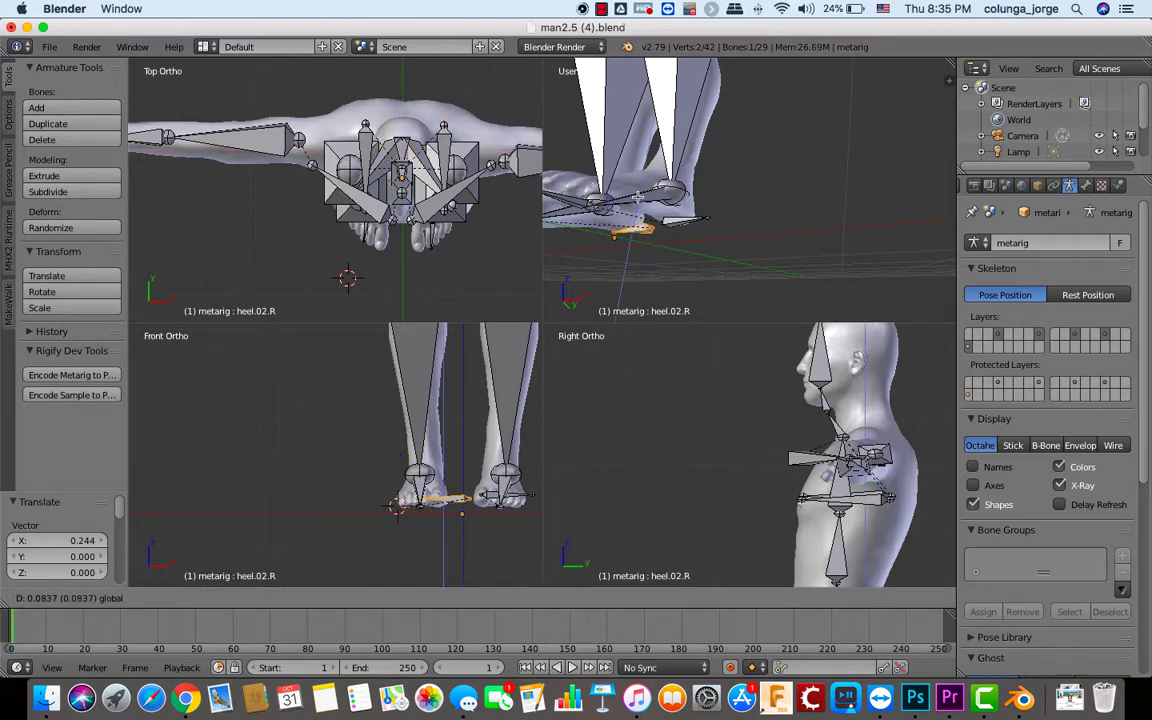
{"action": "left_click", "coordinate": [638, 198]}
- Shift the right heel bone back outward under its foot by about -0.082 along X in the front view
{"action": "scroll", "coordinate": [700, 249], "scroll_direction": "down", "scroll_amount": 5}
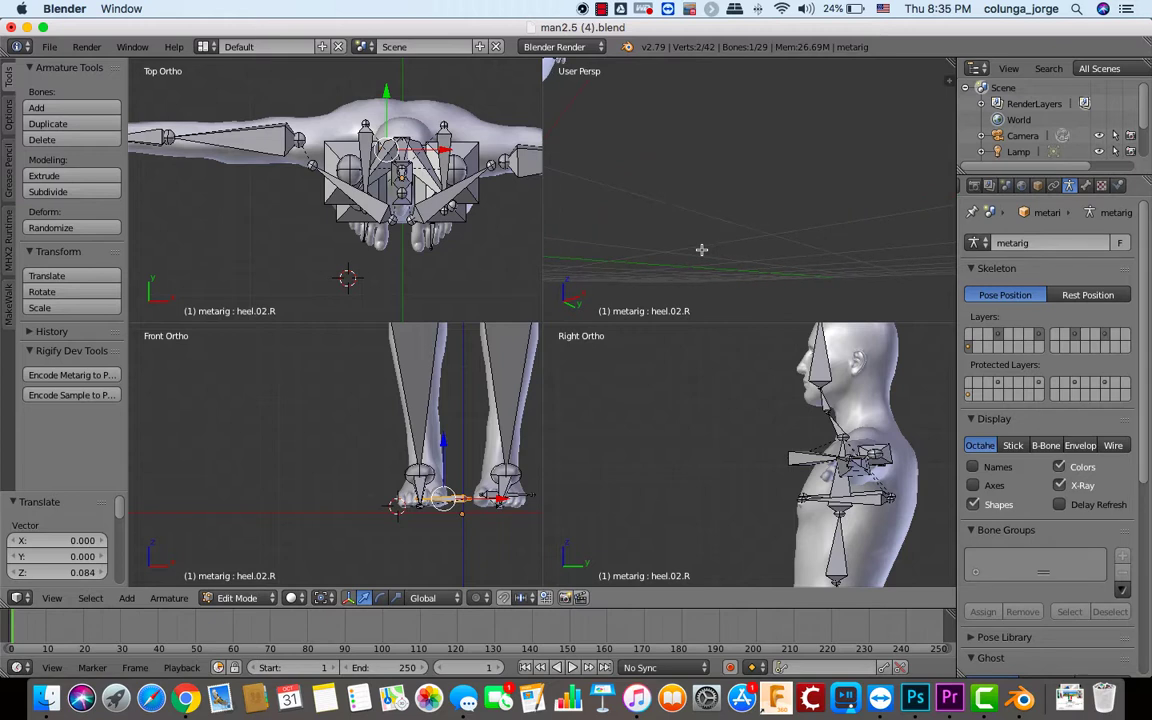
{"action": "scroll", "coordinate": [701, 249], "scroll_direction": "down", "scroll_amount": 5}
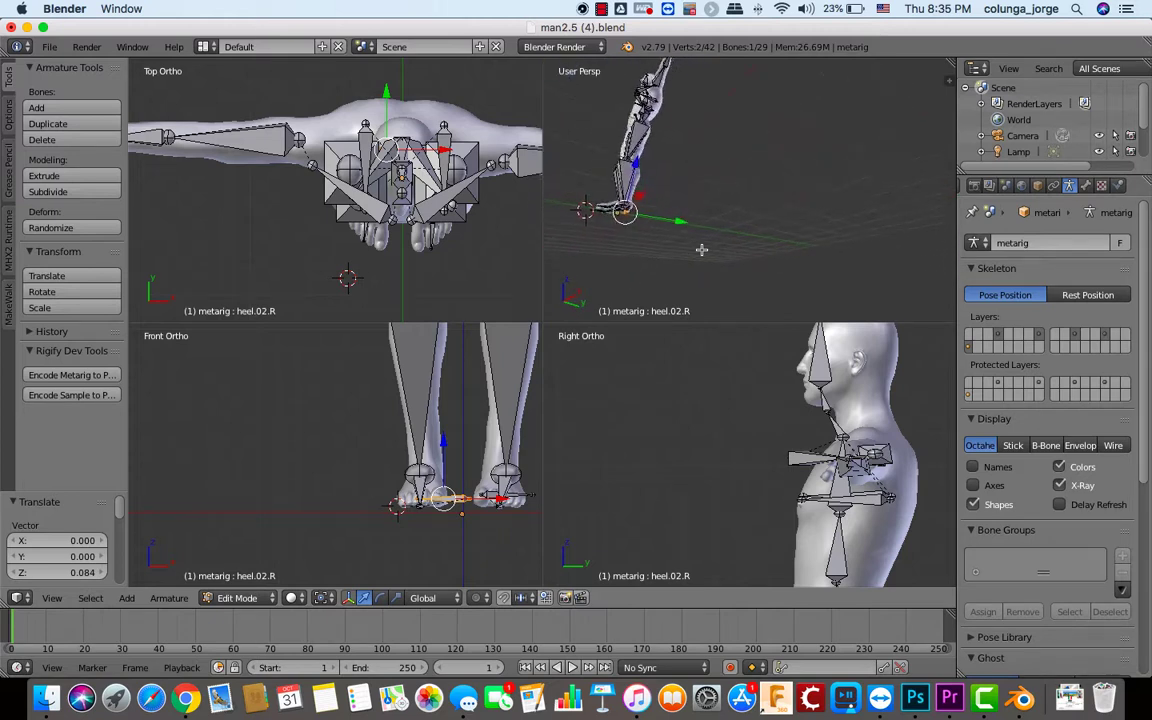
{"action": "scroll", "coordinate": [701, 249], "scroll_direction": "down", "scroll_amount": 3}
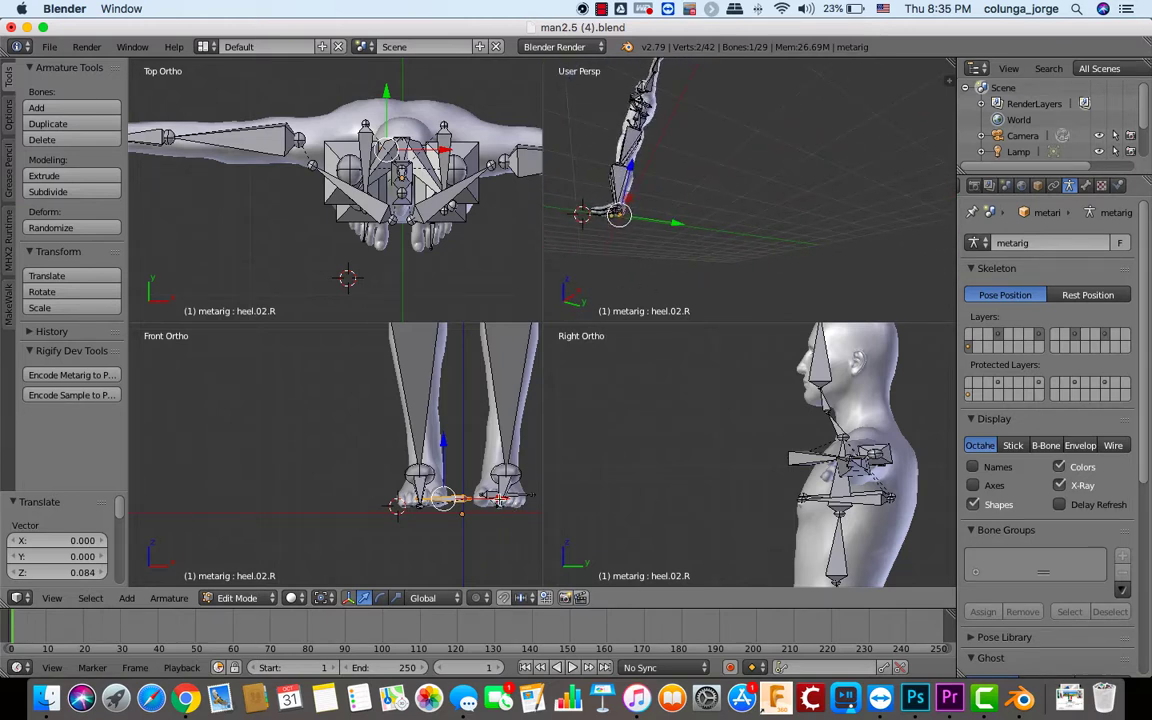
{"action": "key", "text": "g"}
{"action": "left_click", "coordinate": [520, 510]}
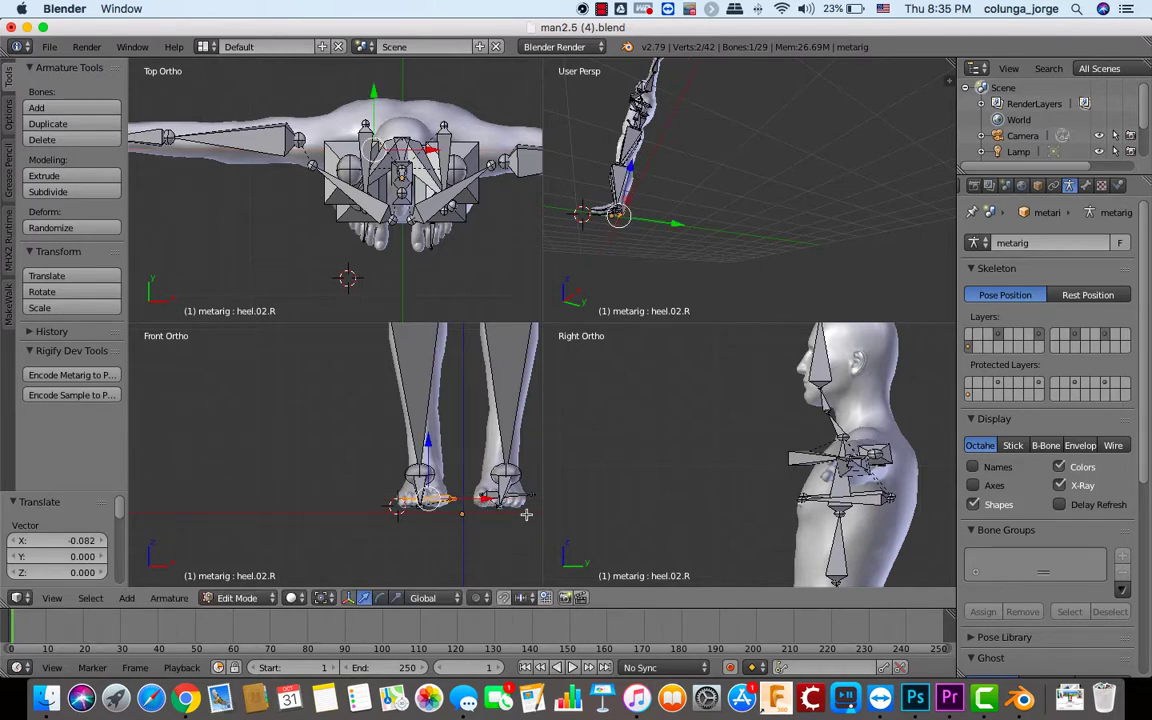
- Select the left heel bone and lower it by about -0.017 along Z in the front view
{"action": "right_click", "coordinate": [484, 495]}
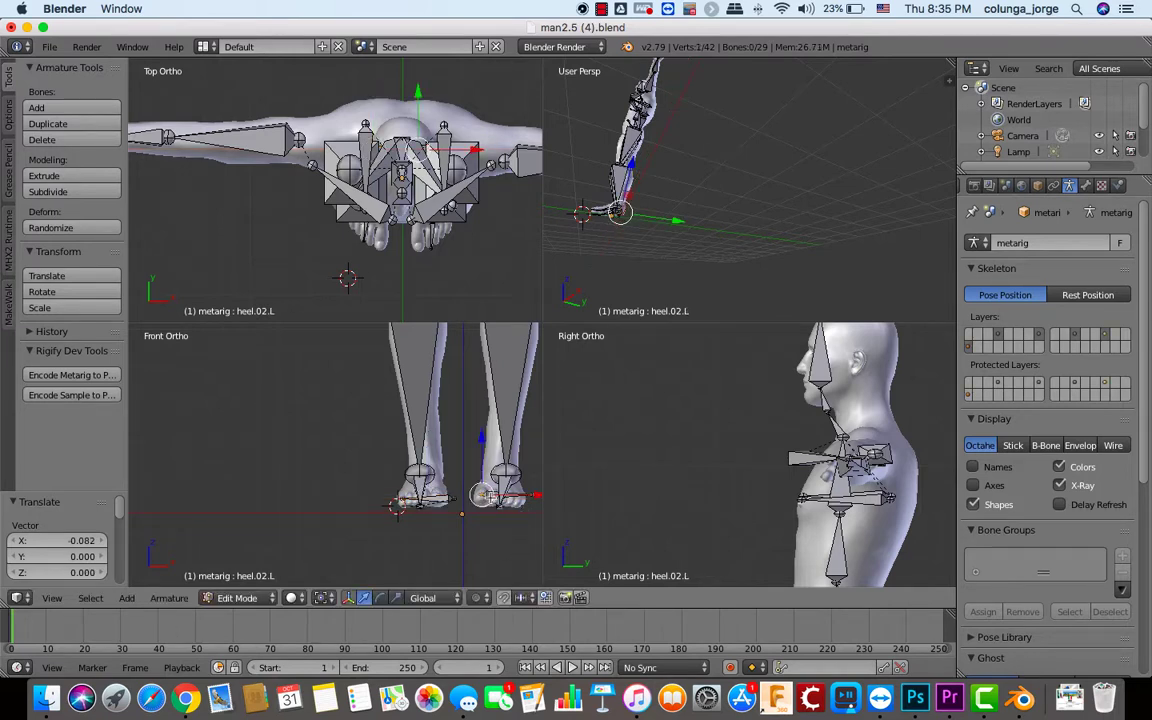
{"action": "right_click", "coordinate": [488, 495]}
{"action": "key", "text": "g"}
{"action": "key", "text": "z"}
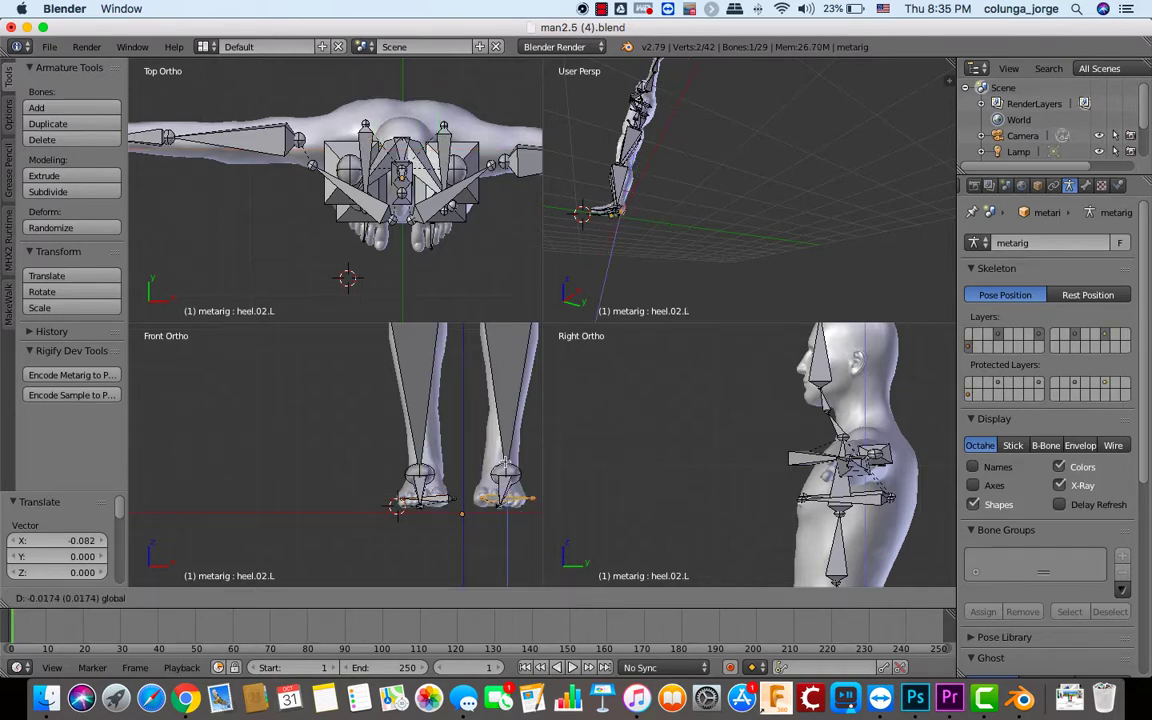
{"action": "left_click", "coordinate": [532, 516]}
- In the side view, move the mid-neck joint back by about 0.188 along Y and the head bone's base by about 0.223
{"action": "scroll", "coordinate": [531, 520], "scroll_direction": "down", "scroll_amount": 5}
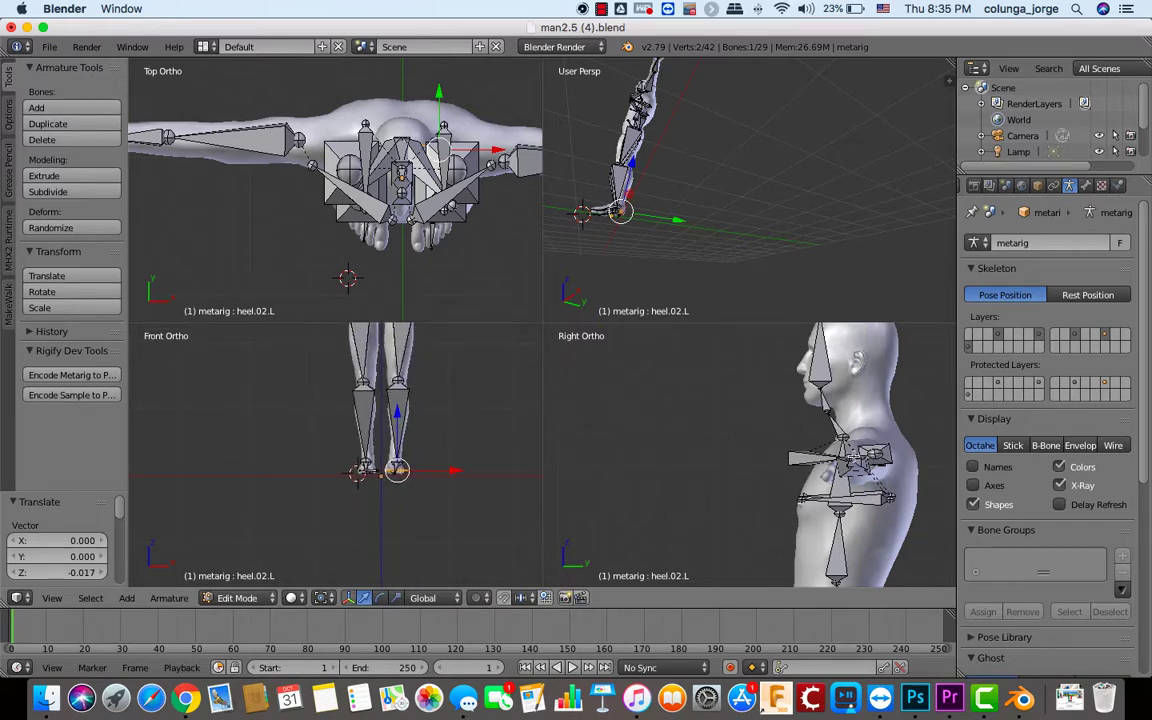
{"action": "right_click", "coordinate": [820, 388]}
{"action": "right_click", "coordinate": [829, 409]}
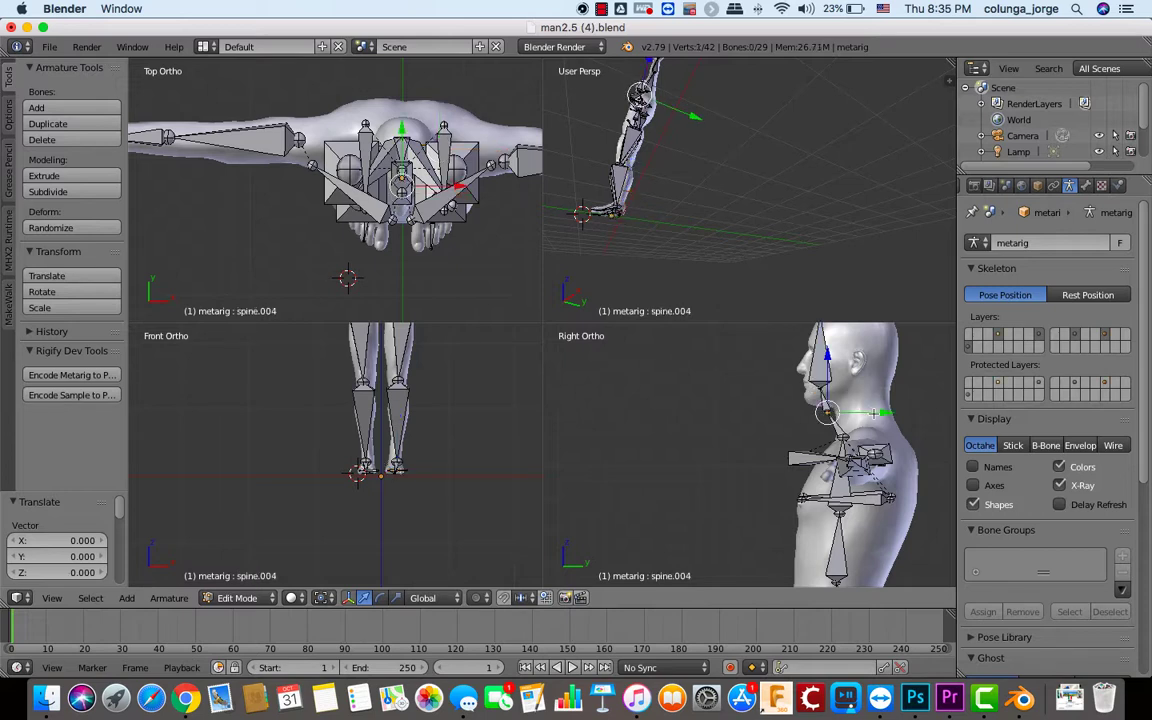
{"action": "key", "text": "g"}
{"action": "key", "text": "y"}
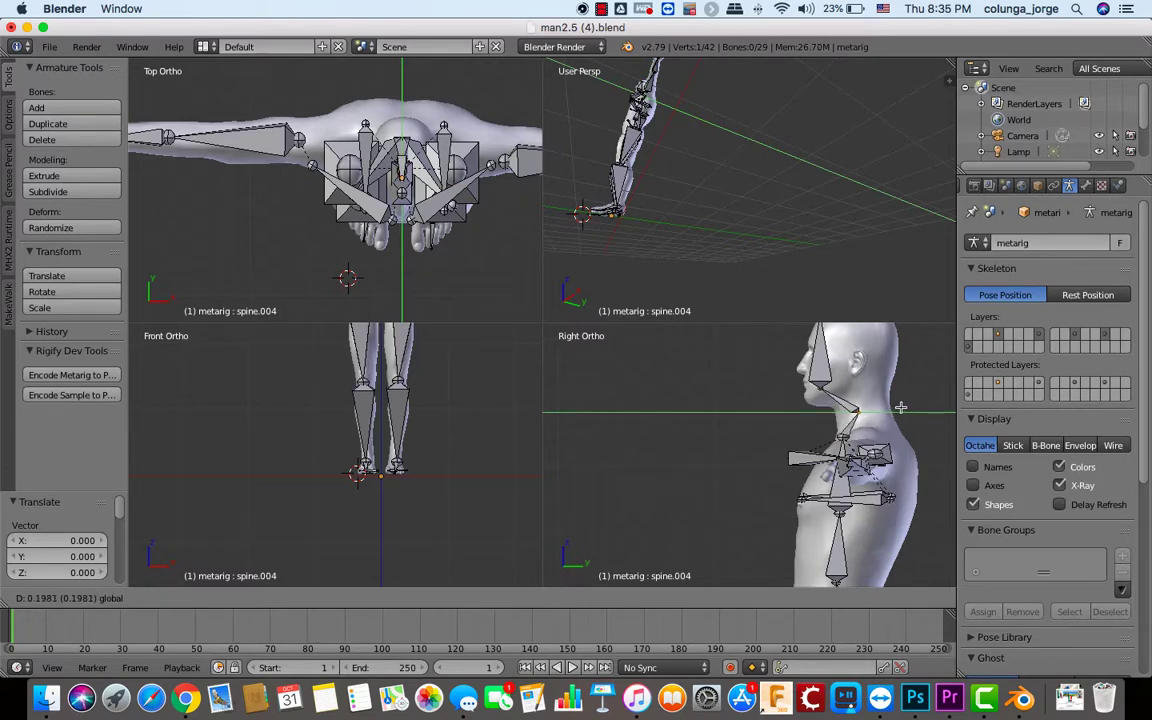
{"action": "left_click", "coordinate": [897, 408]}
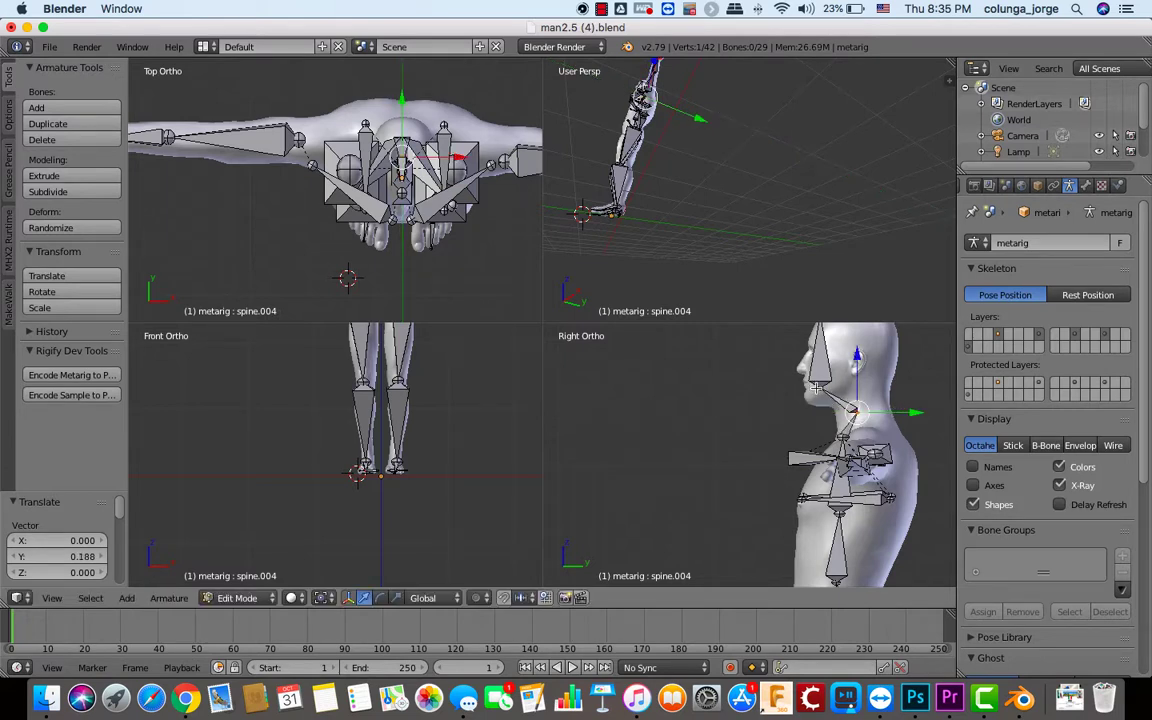
{"action": "key", "text": "e"}
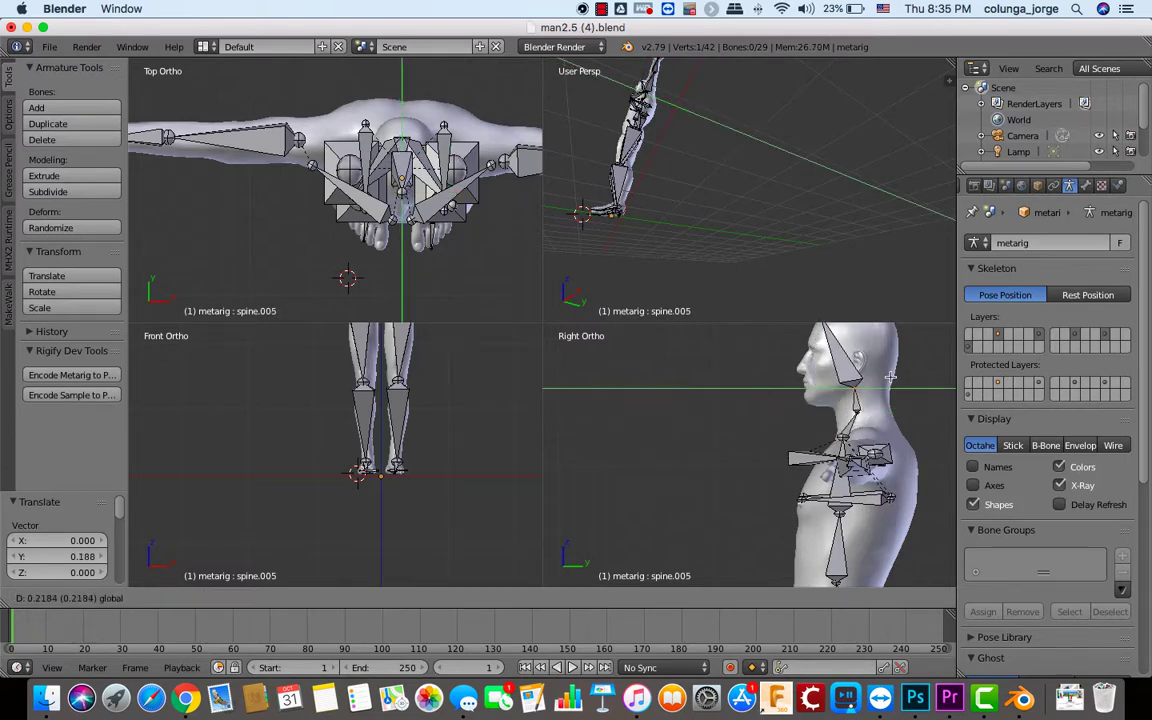
{"action": "left_click", "coordinate": [890, 377]}
- Move the head bone's tip back by about 0.168 along Y and the neck's base joint by about 0.107
{"action": "scroll", "coordinate": [843, 455], "scroll_direction": "up", "scroll_amount": 2, "text": "shift"}
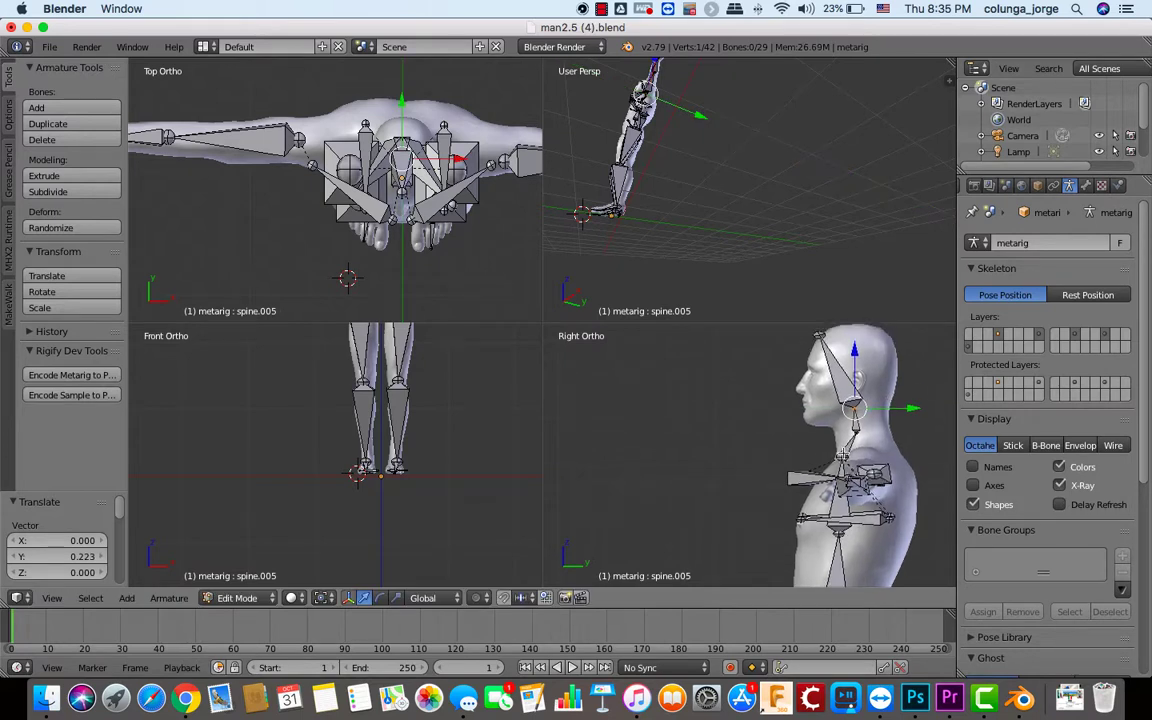
{"action": "key", "text": "e"}
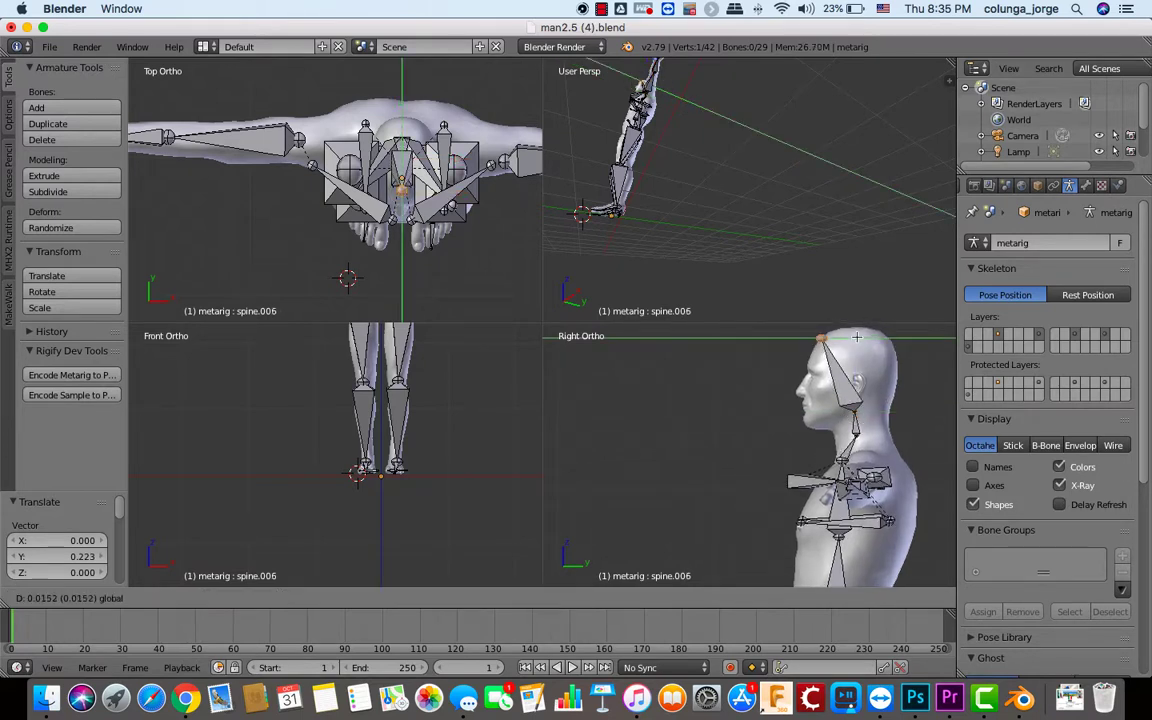
{"action": "left_click", "coordinate": [882, 338]}
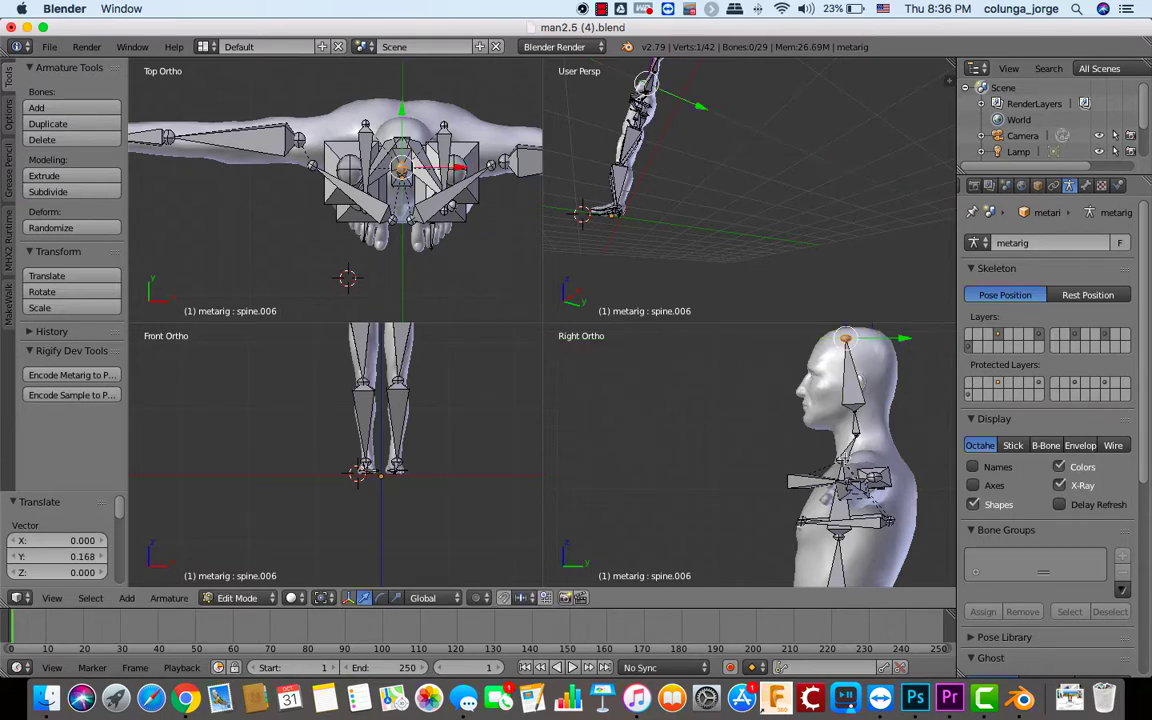
{"action": "right_click", "coordinate": [845, 460]}
{"action": "key", "text": "e"}
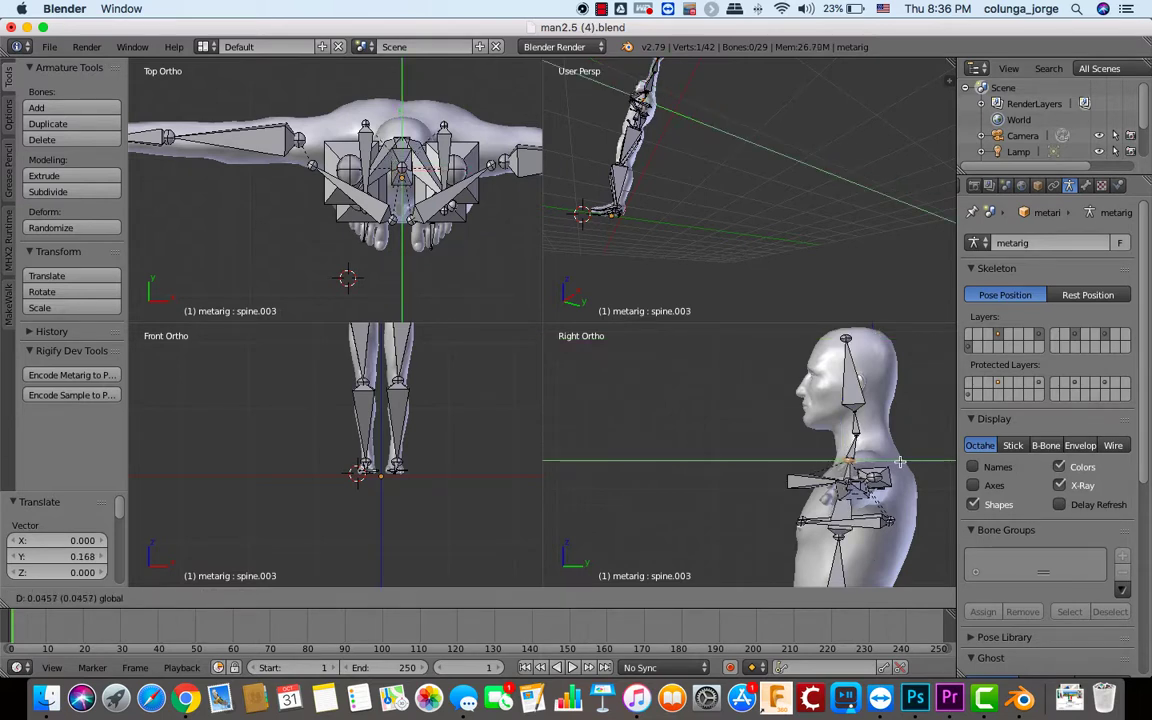
{"action": "left_click", "coordinate": [824, 494]}
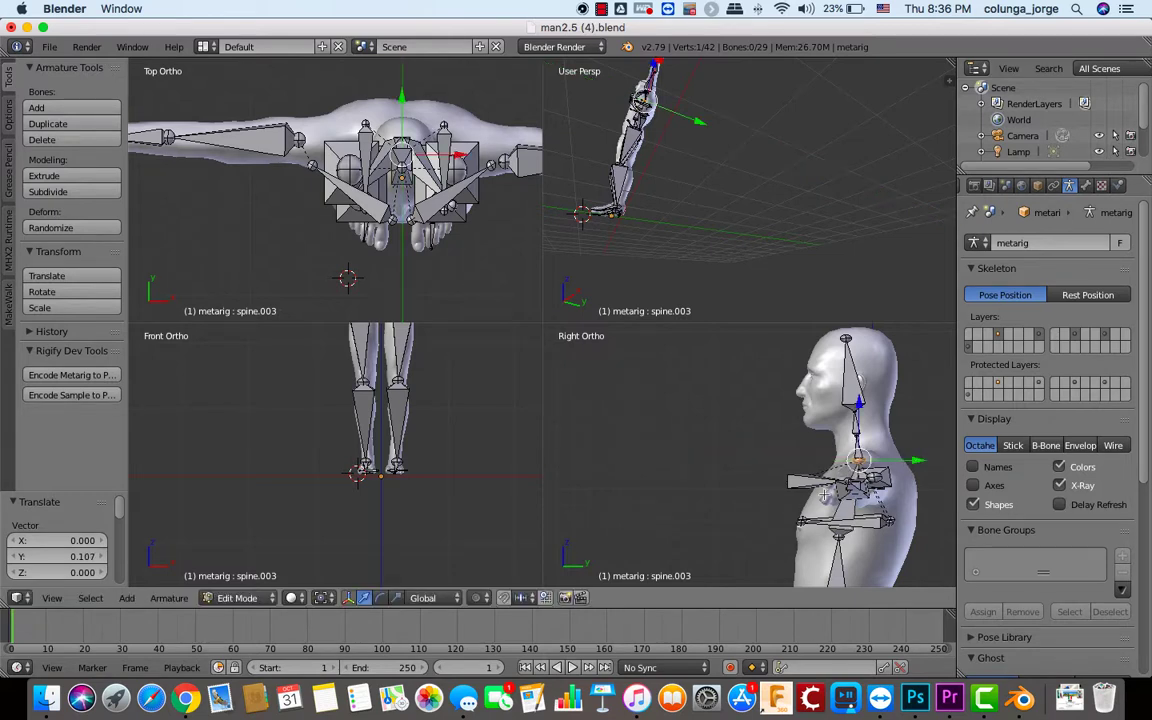
{"action": "left_click", "coordinate": [762, 522]}
- Check the fitted bones in the front view, leave Edit Mode and generate the control rig from the meta-rig
{"action": "scroll", "coordinate": [456, 390], "scroll_direction": "up", "scroll_amount": 10}
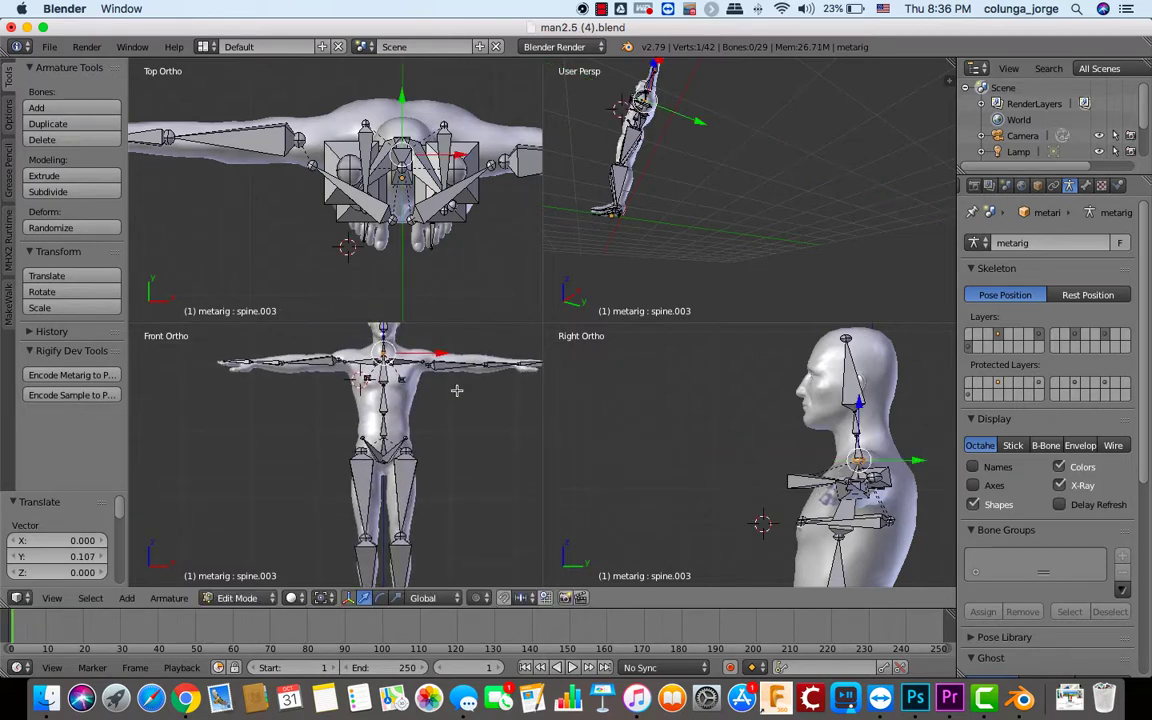
{"action": "scroll", "coordinate": [362, 466], "scroll_direction": "up", "scroll_amount": 5}
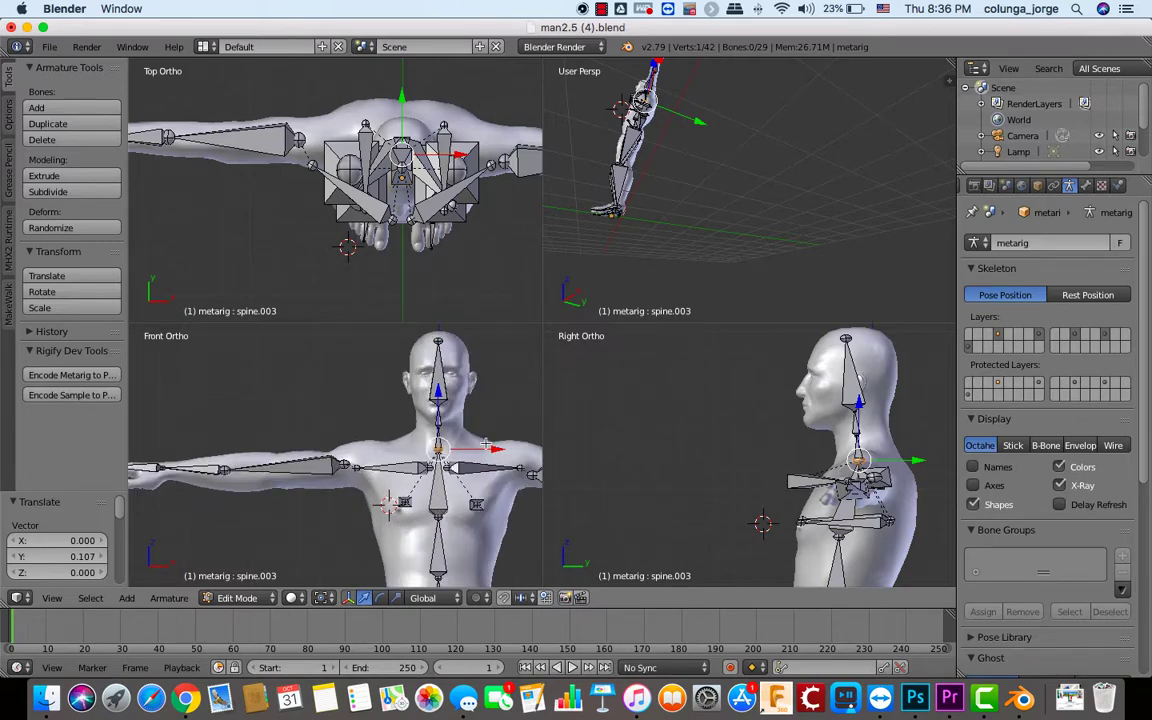
{"action": "scroll", "coordinate": [437, 457], "scroll_direction": "down", "scroll_amount": 5}
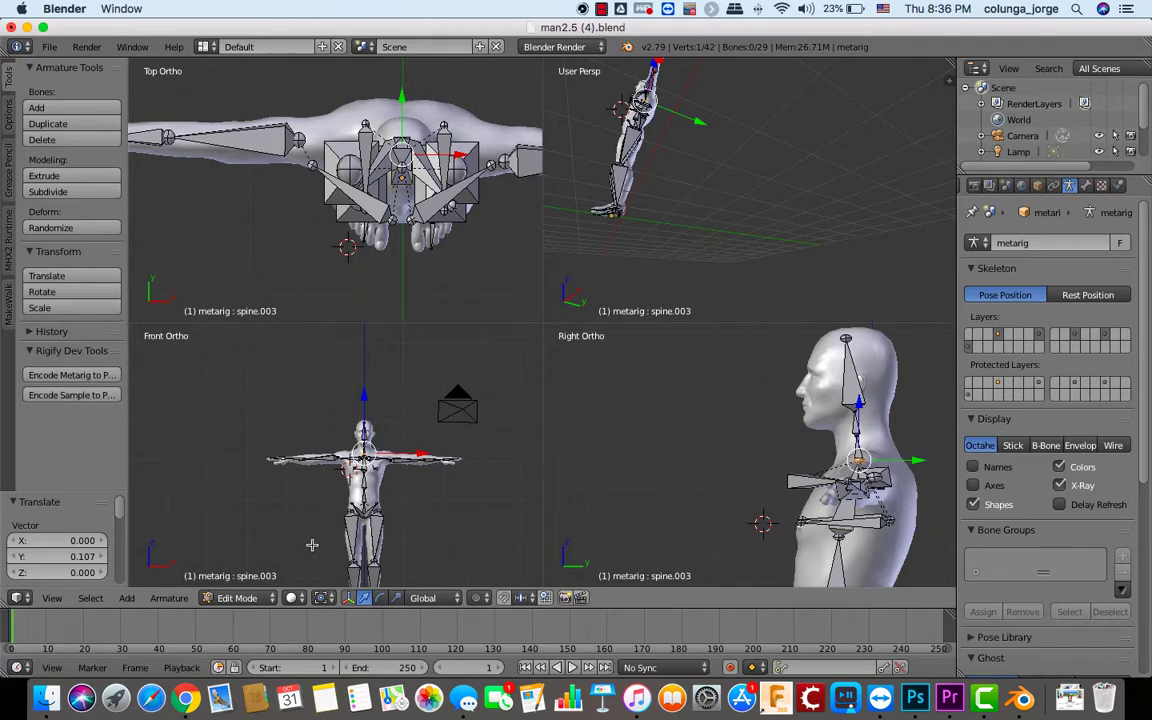
{"action": "key", "text": "Tab"}
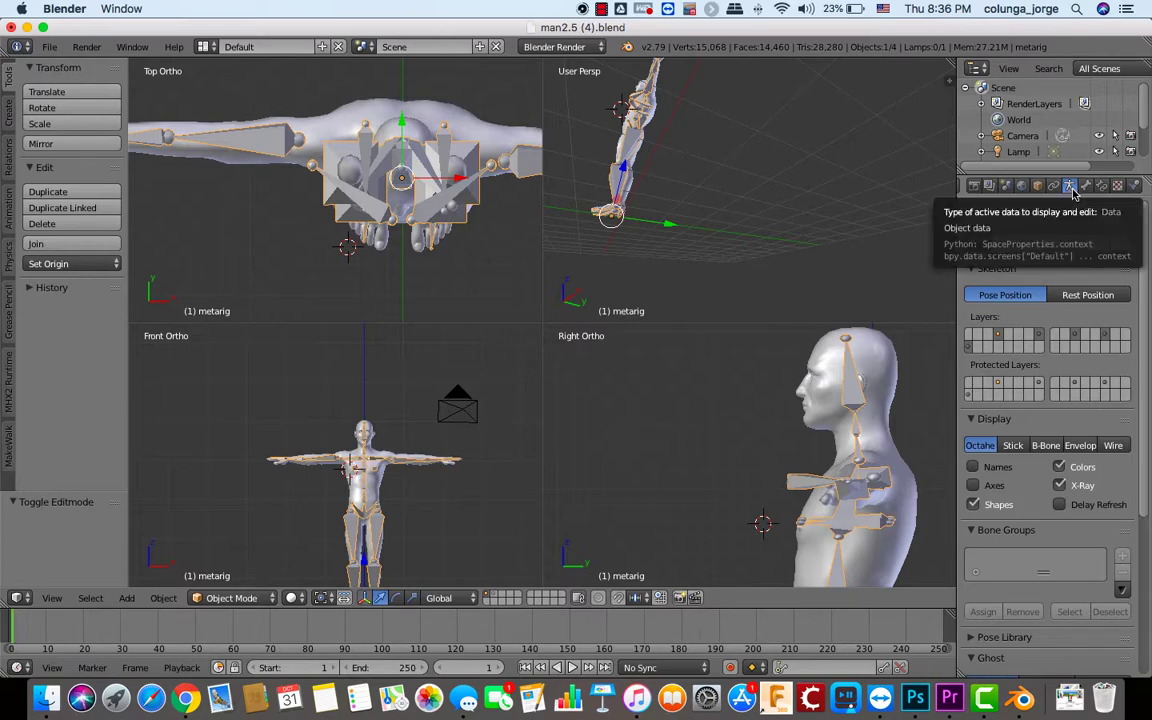
{"action": "scroll", "coordinate": [1095, 440], "scroll_direction": "down", "scroll_amount": 6}
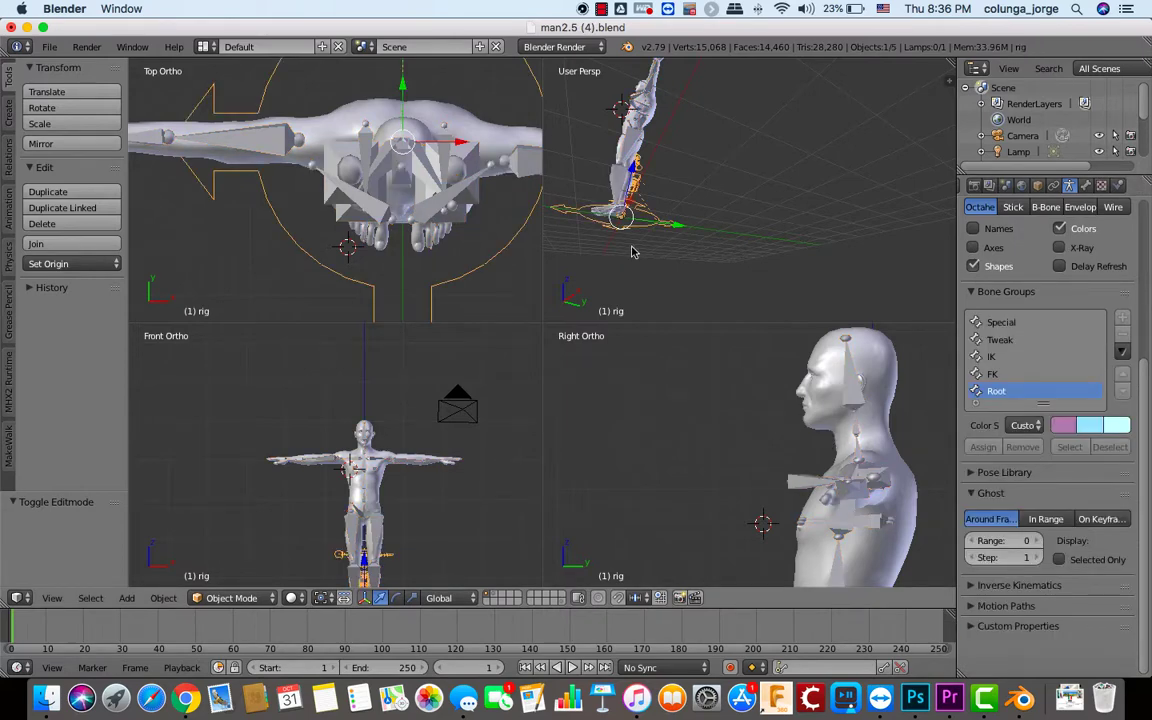
- Enlarge the perspective view to fill the workspace and scale the generated rig up by about 2.615
{"action": "middle_click_drag", "start_coordinate": [570, 225], "coordinate": [777, 212]}
{"action": "middle_click_drag", "start_coordinate": [663, 153], "coordinate": [728, 162]}
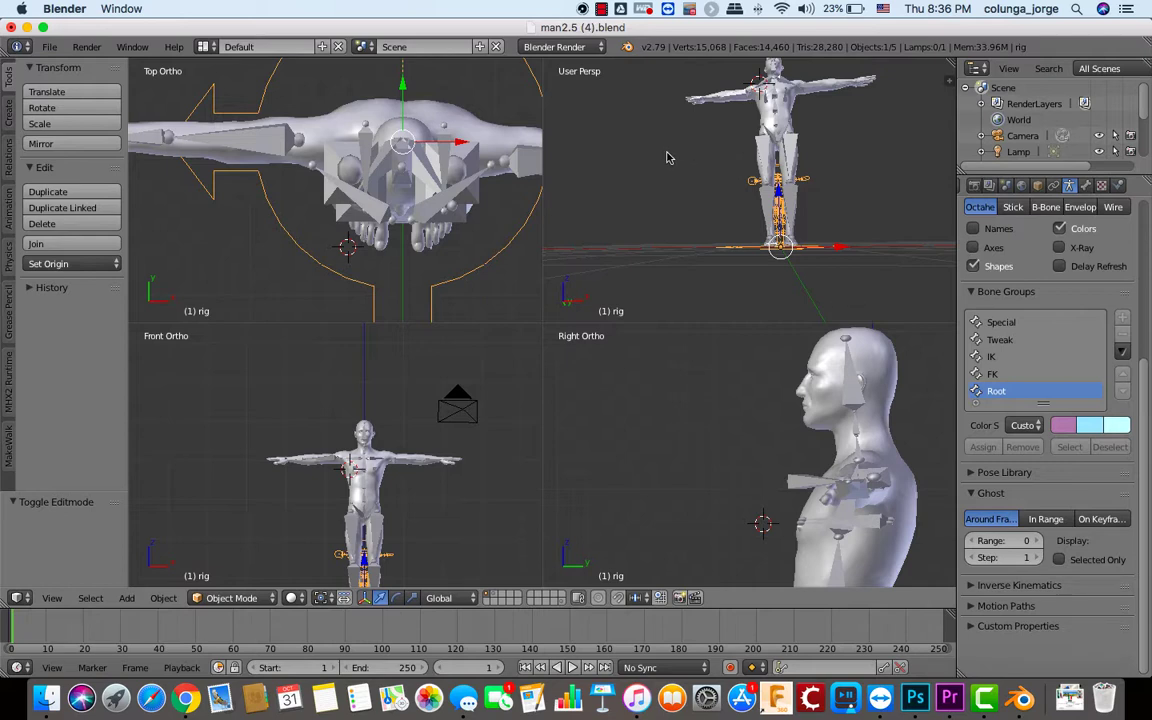
{"action": "key", "text": "ctrl+Up"}
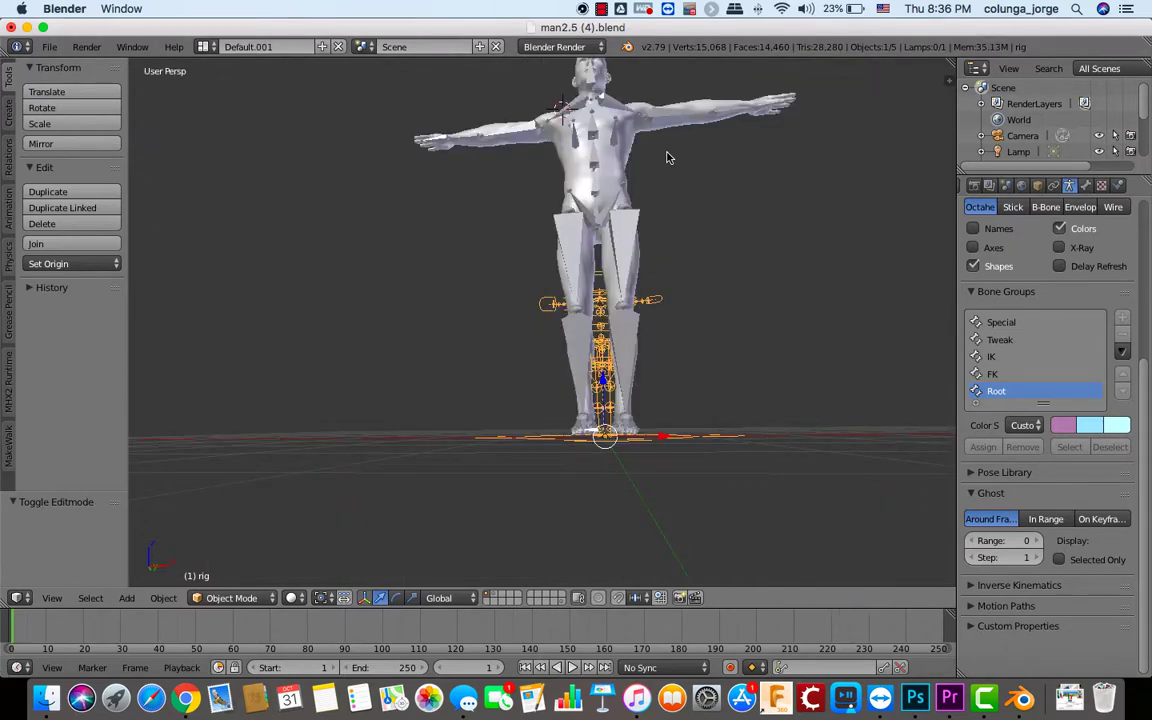
{"action": "scroll", "coordinate": [669, 158], "scroll_direction": "up", "scroll_amount": 5}
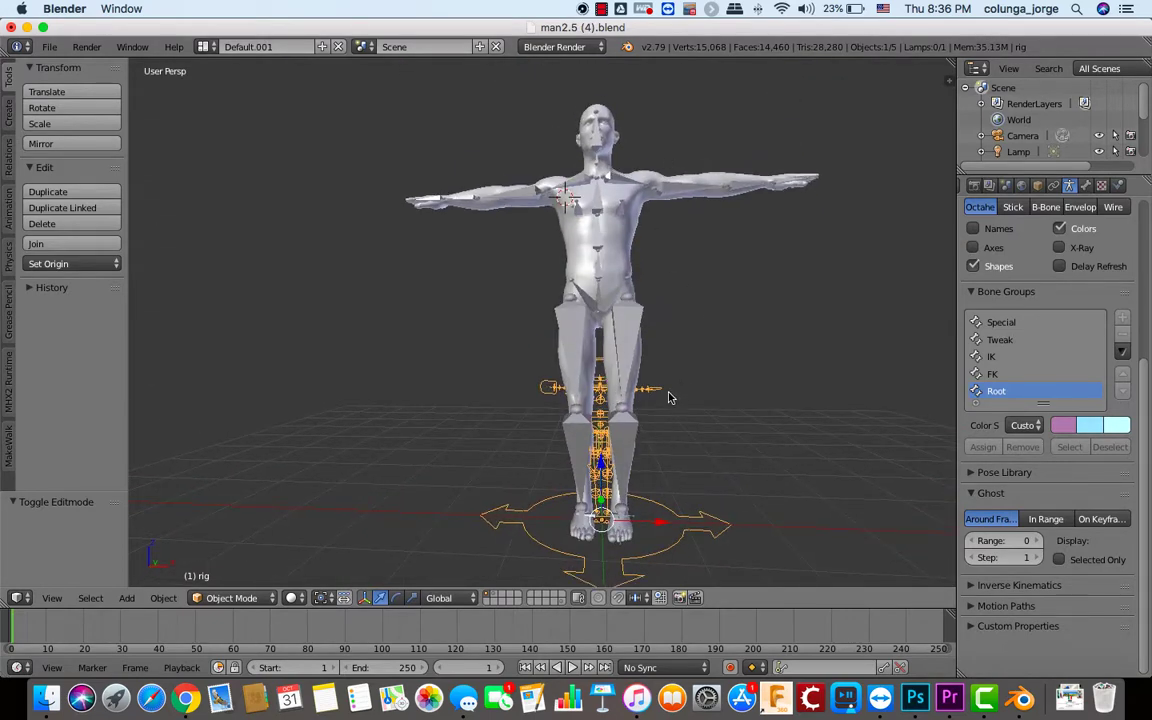
{"action": "key", "text": "s"}
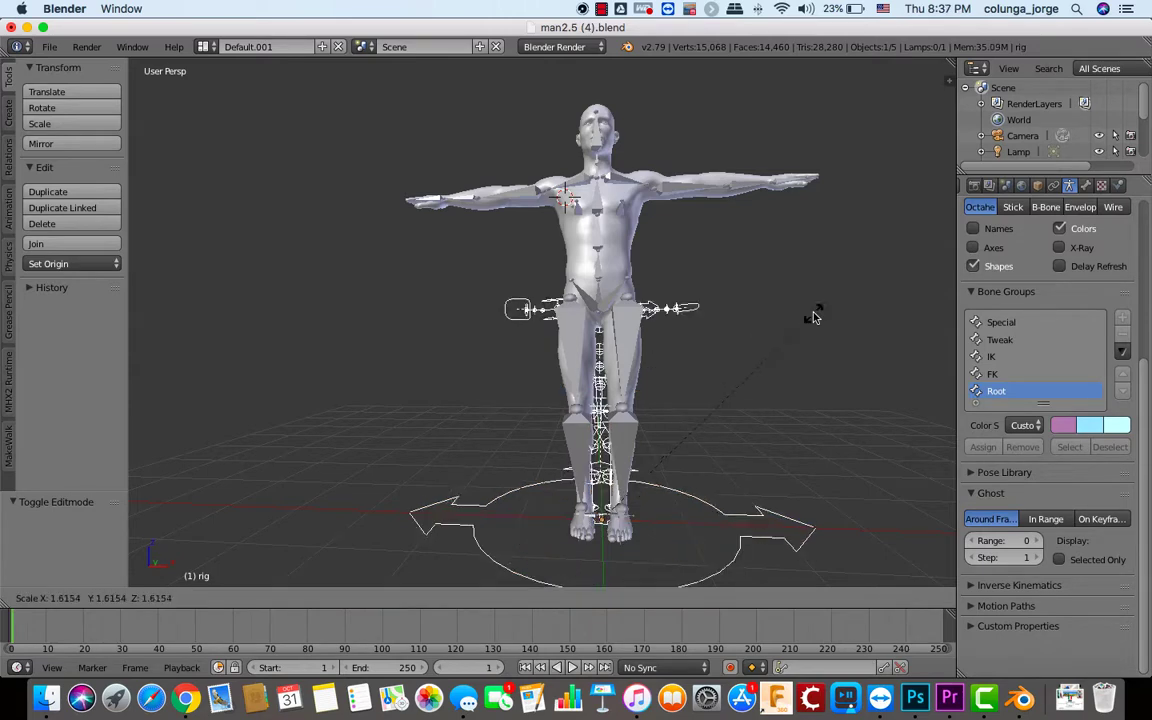
{"action": "left_click", "coordinate": [138, 202]}
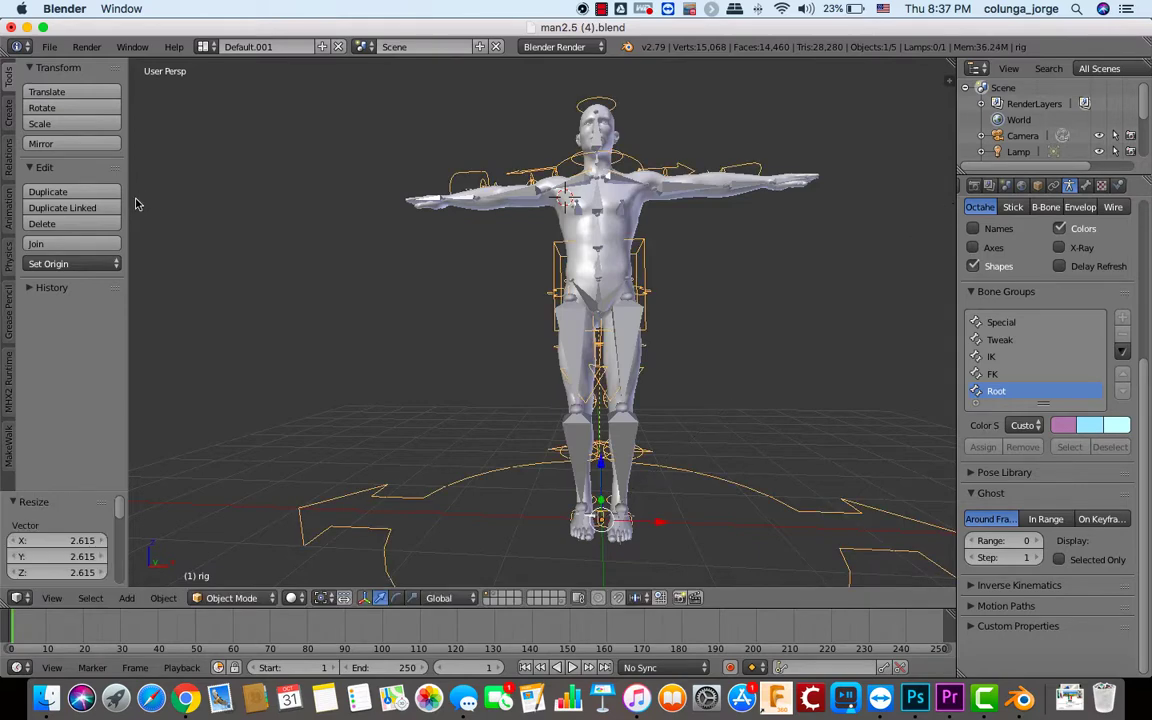
- Scale the generated rig by about 0.948 so its arm controls line up with the body's arms
{"action": "middle_click_drag", "start_coordinate": [324, 299], "coordinate": [331, 306]}
{"action": "scroll", "coordinate": [331, 306], "scroll_direction": "up", "scroll_amount": 5}
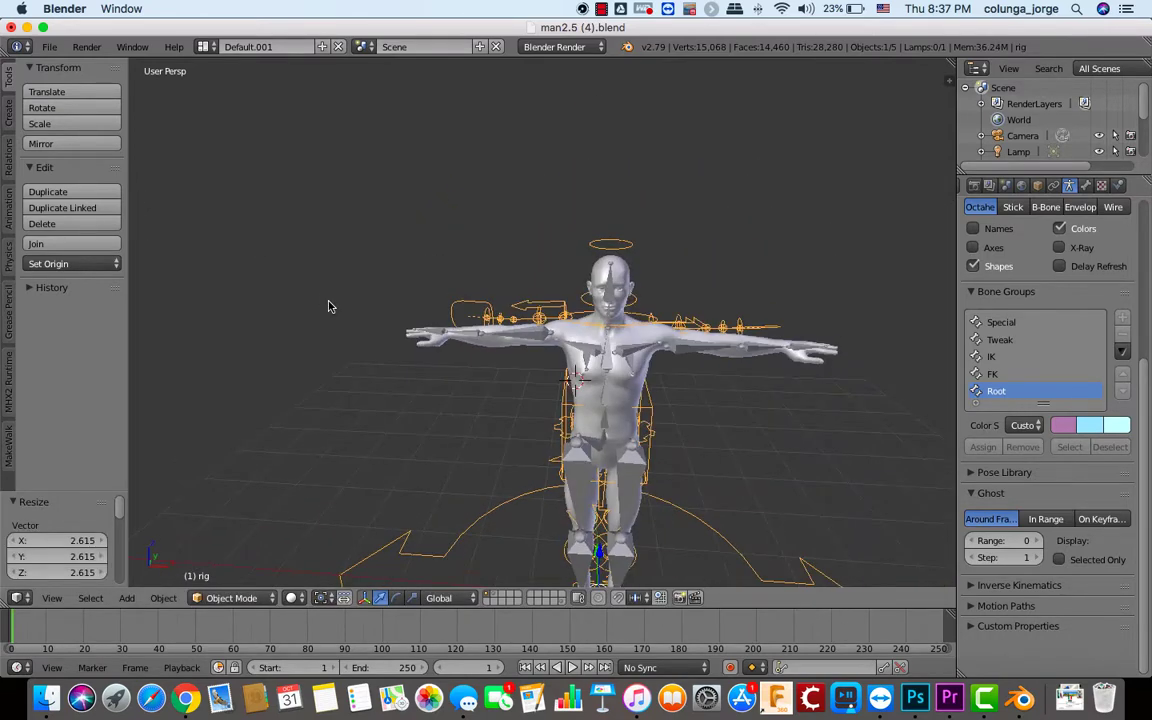
{"action": "scroll", "coordinate": [331, 306], "scroll_direction": "up", "scroll_amount": 3}
{"action": "scroll", "coordinate": [331, 306], "scroll_direction": "right", "scroll_amount": 10}
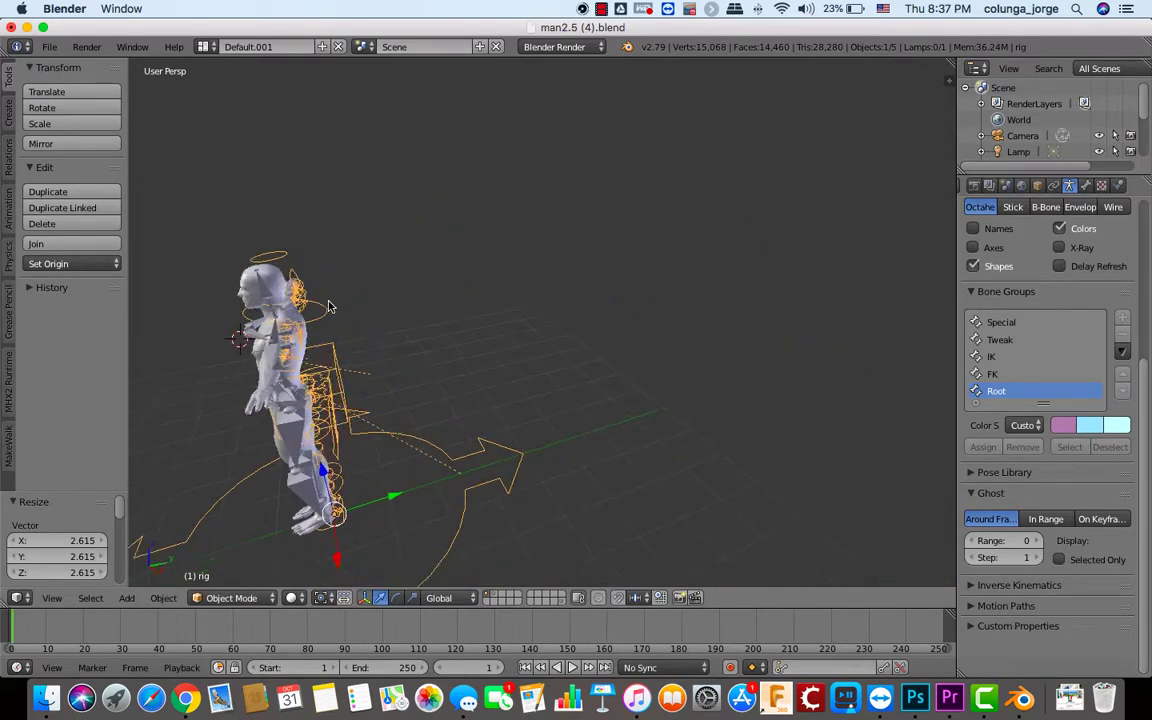
{"action": "scroll", "coordinate": [331, 306], "scroll_direction": "right", "scroll_amount": 10}
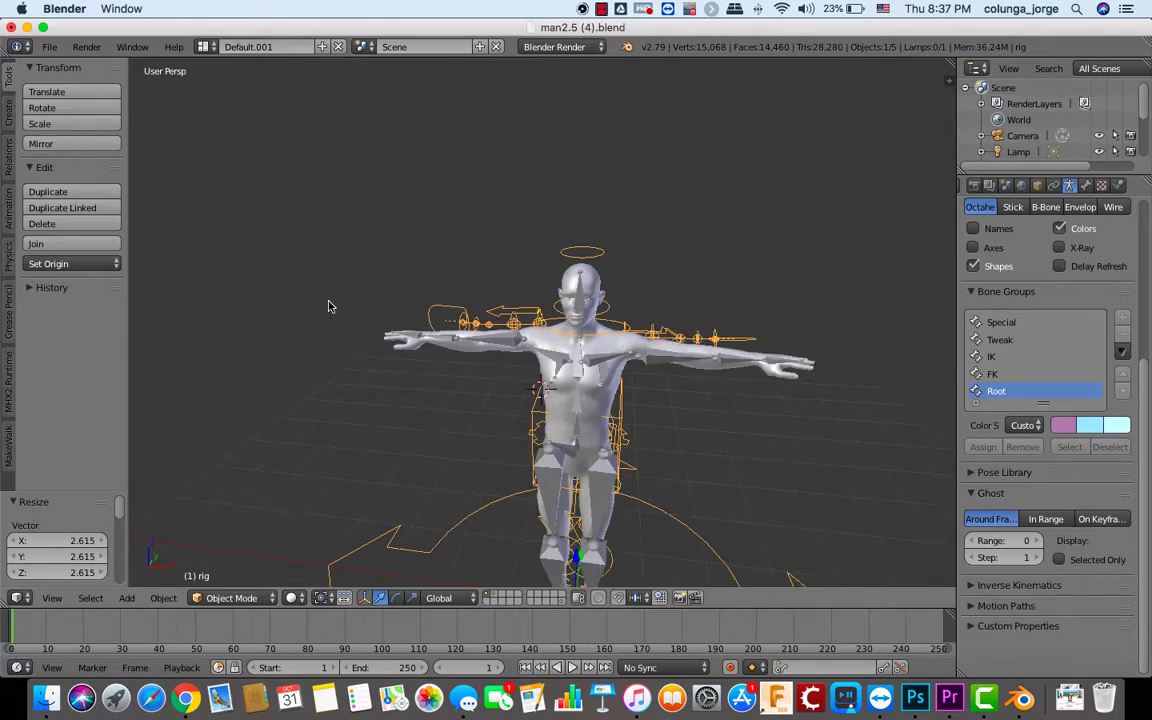
{"action": "scroll", "coordinate": [331, 306], "scroll_direction": "down", "scroll_amount": 2}
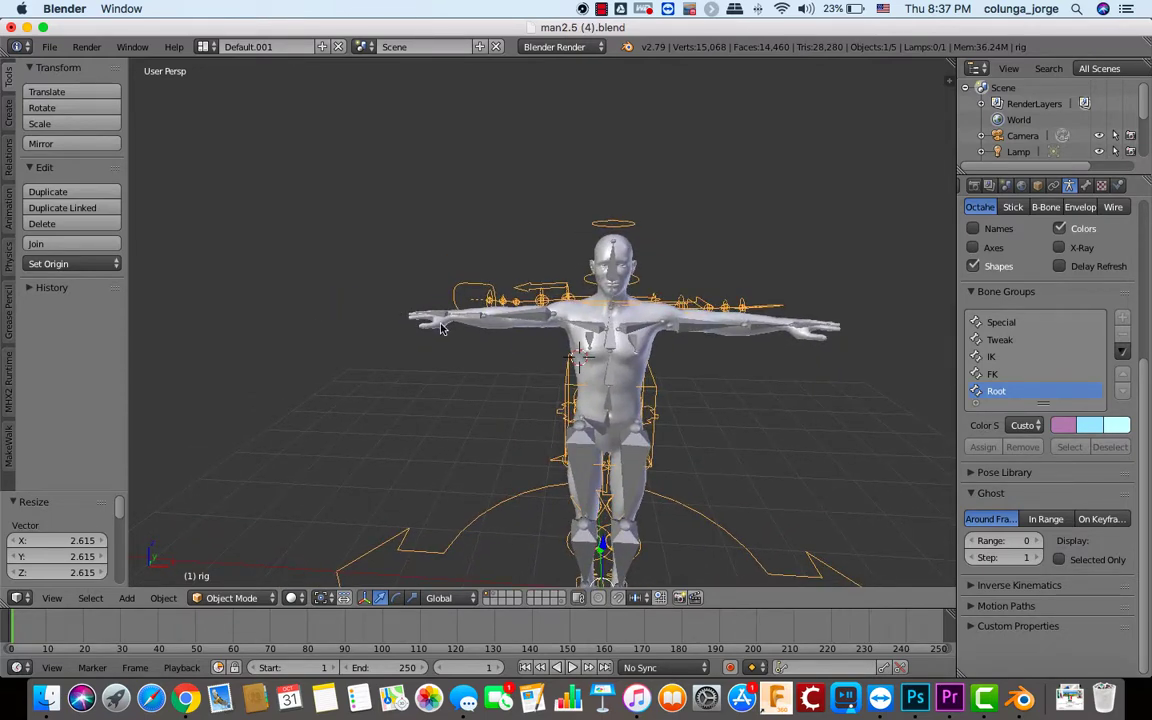
{"action": "key", "text": "ctrl+Tab"}
{"action": "key", "text": "a"}
{"action": "key", "text": "s"}
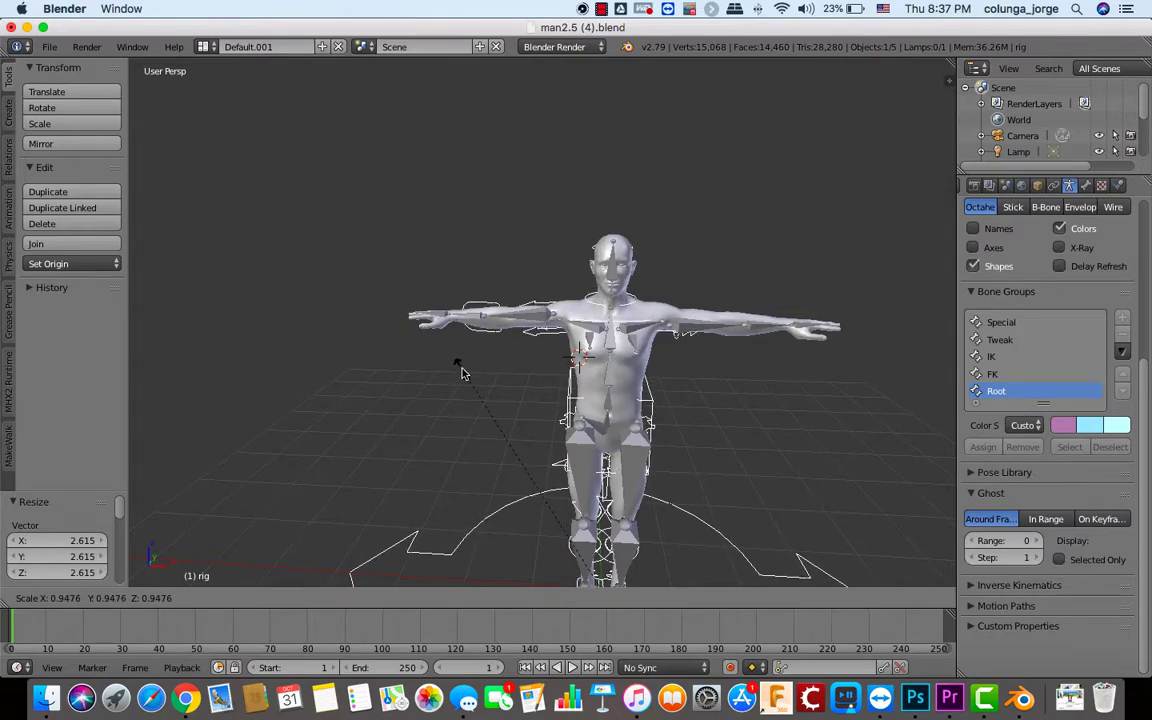
{"action": "left_click", "coordinate": [462, 373]}
{"action": "key", "text": "ctrl+Tab"}
{"action": "middle_click_drag", "start_coordinate": [471, 368], "coordinate": [575, 363]}
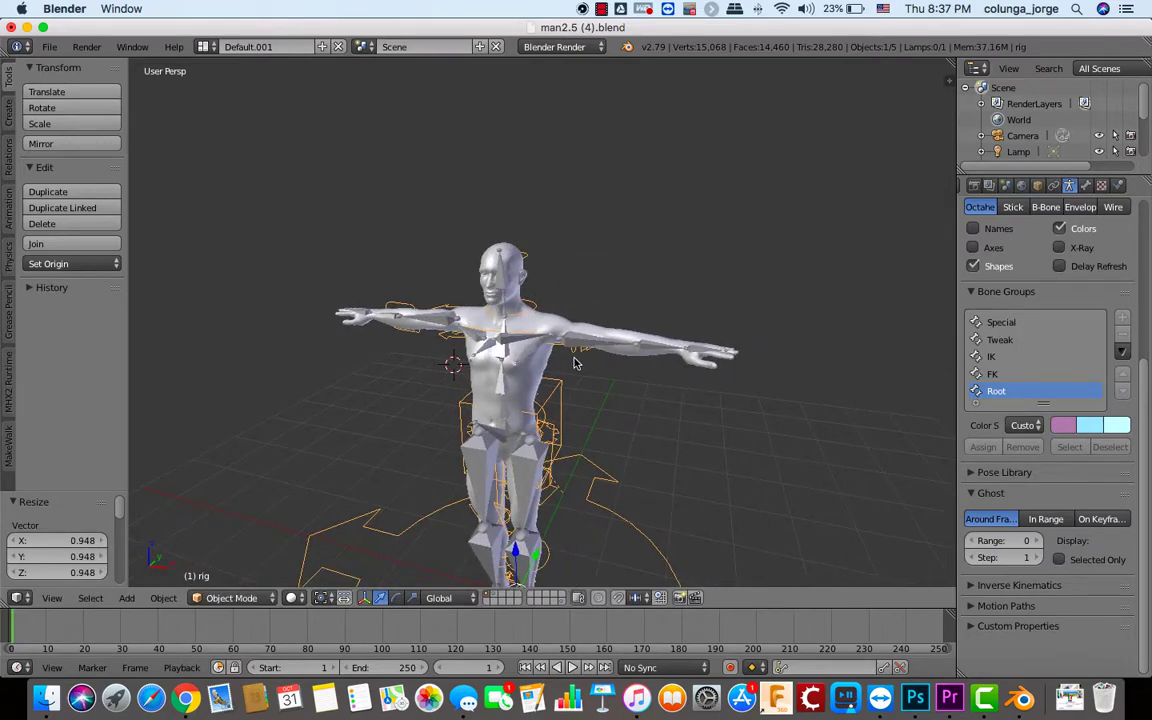
- Scale the generated rig up by about 1.022
{"action": "key", "text": "ctrl+Tab"}
{"action": "key", "text": "a"}
{"action": "key", "text": "s"}
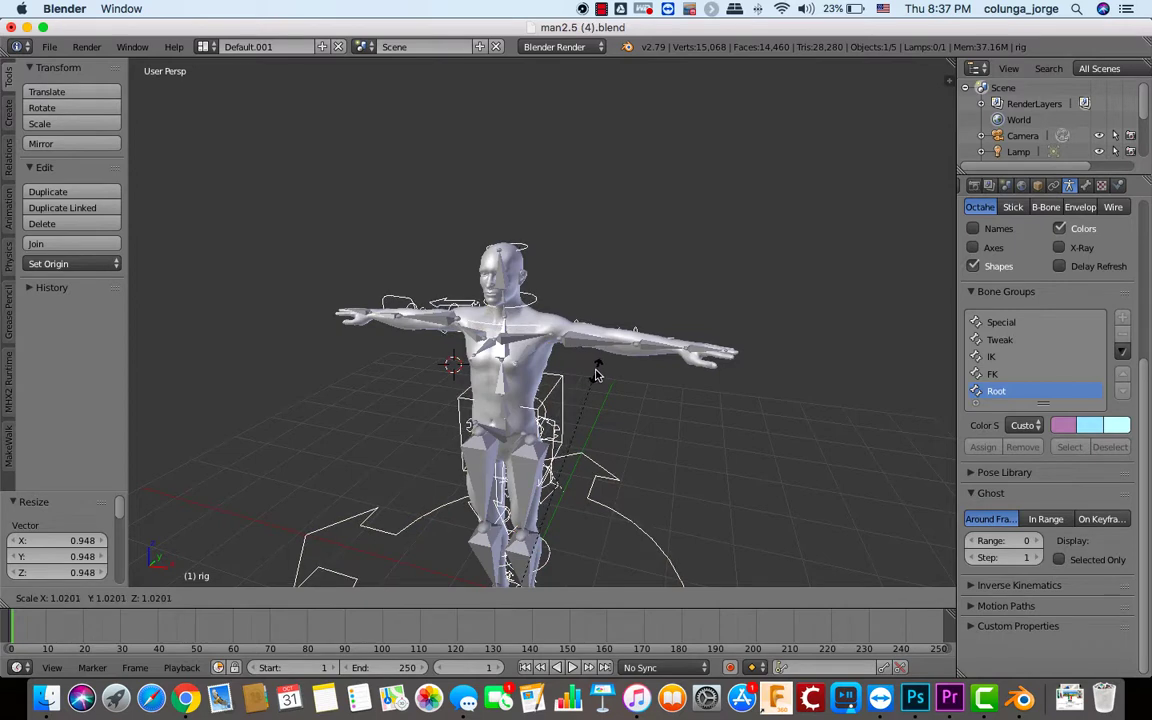
{"action": "left_click", "coordinate": [597, 374]}
{"action": "key", "text": "ctrl+Tab"}
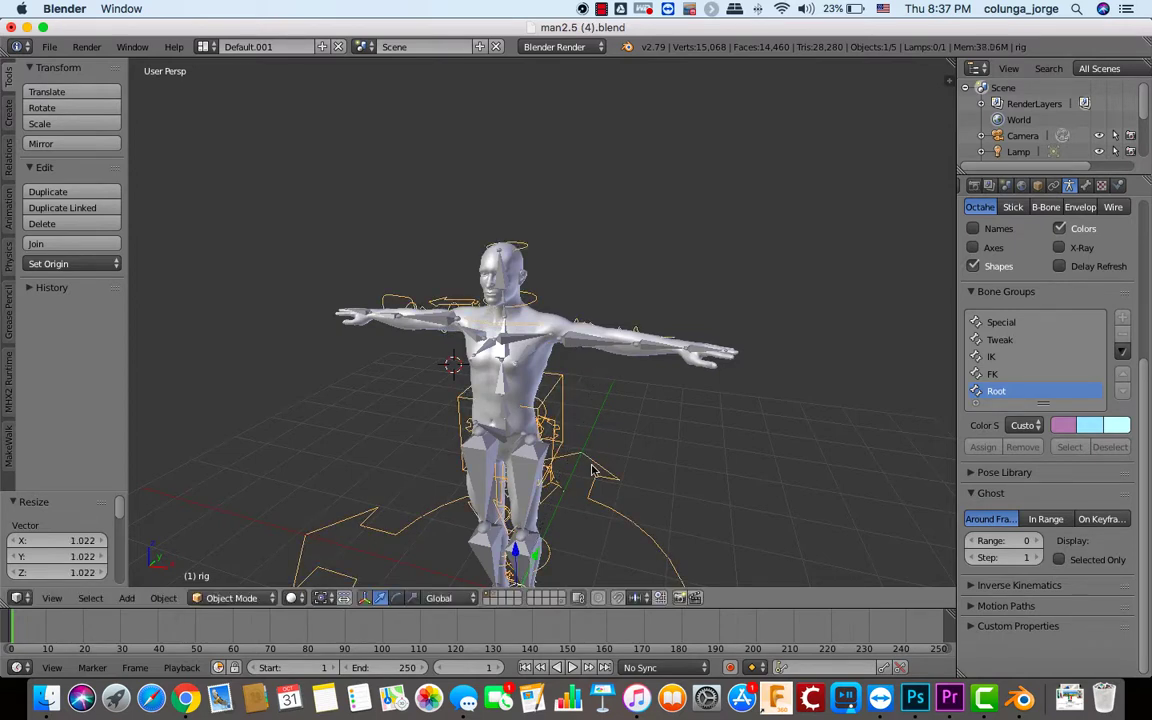
- Select the meta-rig inside the body and delete it, keeping the generated rig and the mesh
{"action": "middle_click_drag", "start_coordinate": [536, 424], "coordinate": [520, 430]}
{"action": "right_click", "coordinate": [492, 387]}
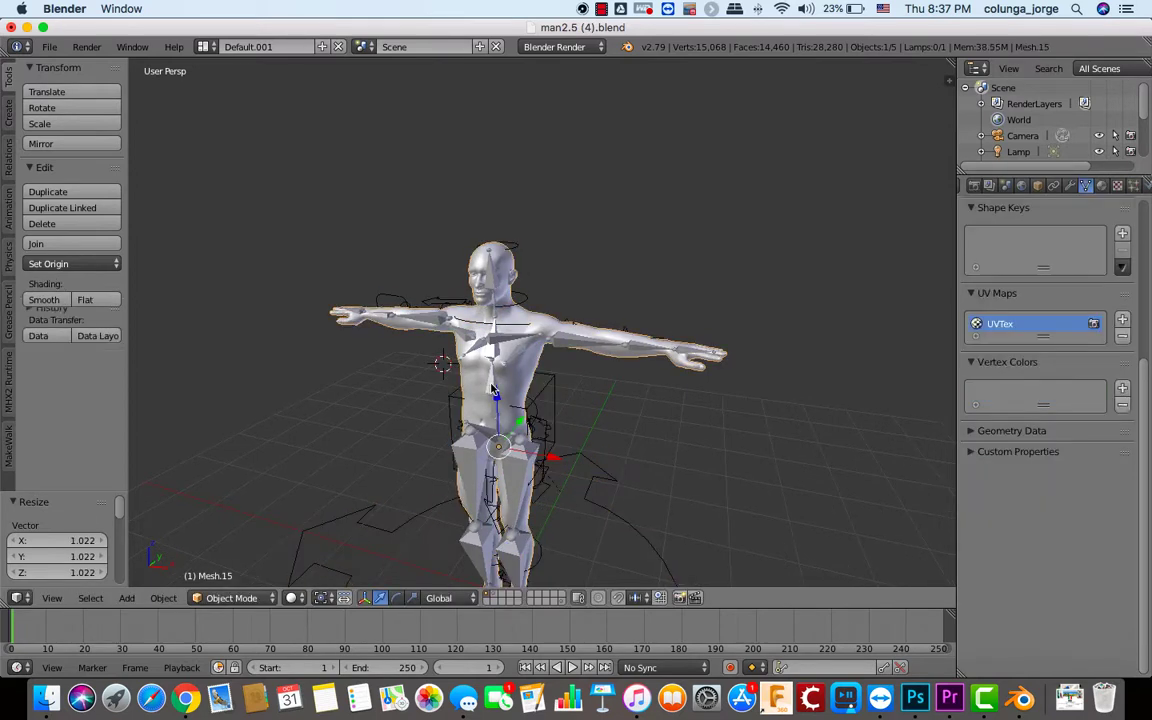
{"action": "left_click", "coordinate": [491, 388]}
{"action": "right_click", "coordinate": [491, 388]}
{"action": "scroll", "coordinate": [491, 388], "scroll_direction": "up", "scroll_amount": 8}
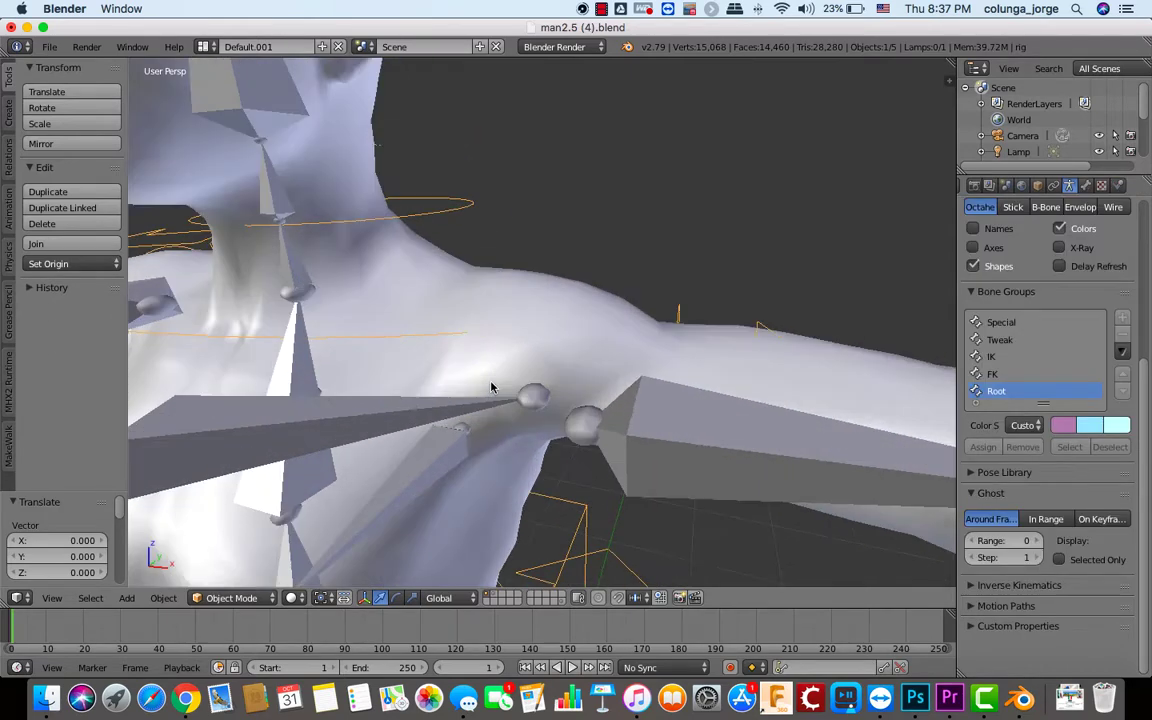
{"action": "scroll", "coordinate": [491, 388], "scroll_direction": "down", "scroll_amount": 5}
{"action": "scroll", "coordinate": [486, 385], "scroll_direction": "down", "scroll_amount": 1}
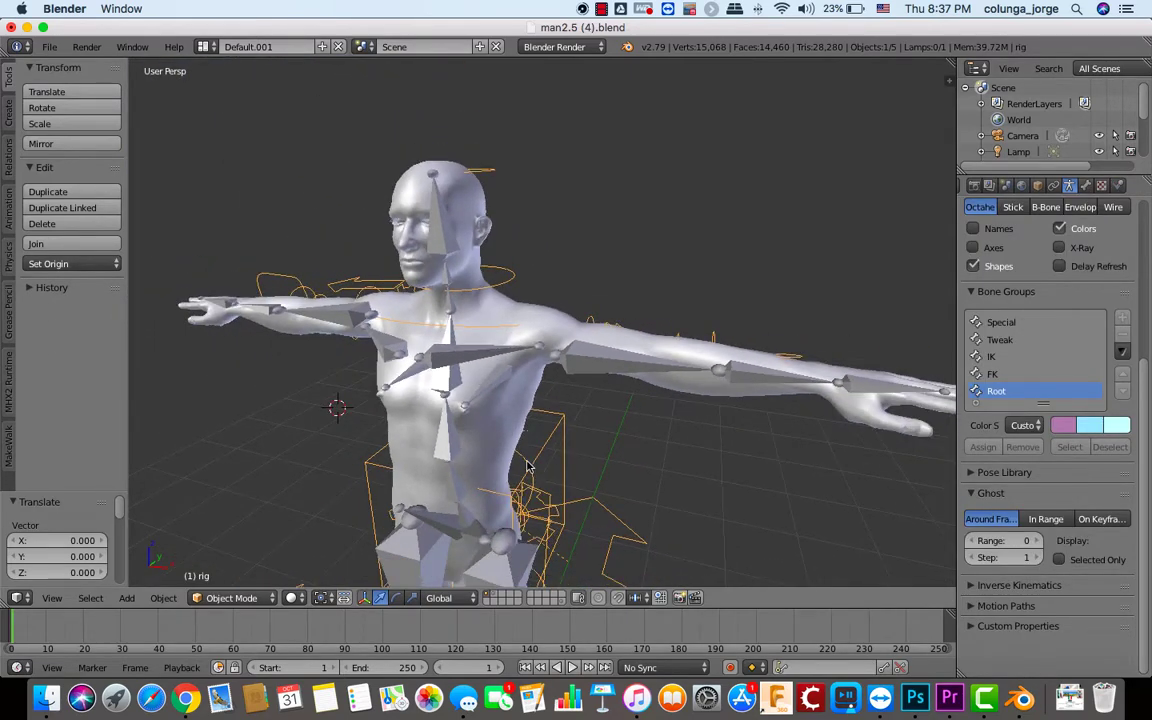
{"action": "right_click", "coordinate": [640, 372]}
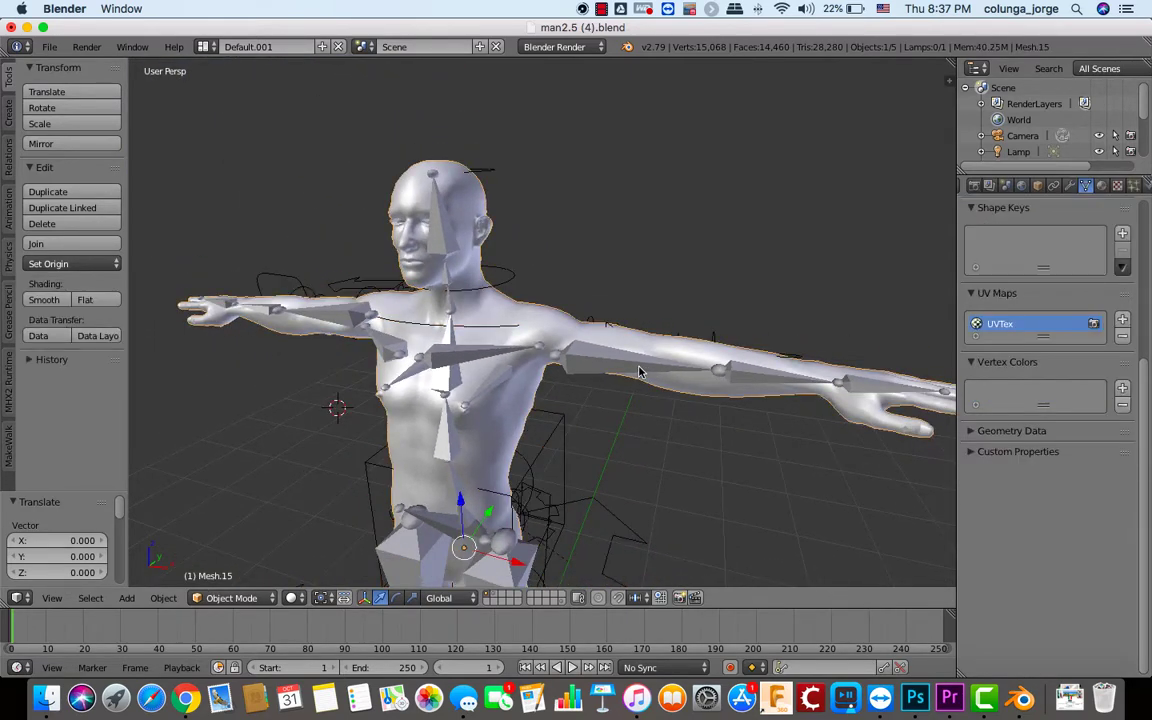
{"action": "right_click", "coordinate": [674, 340]}
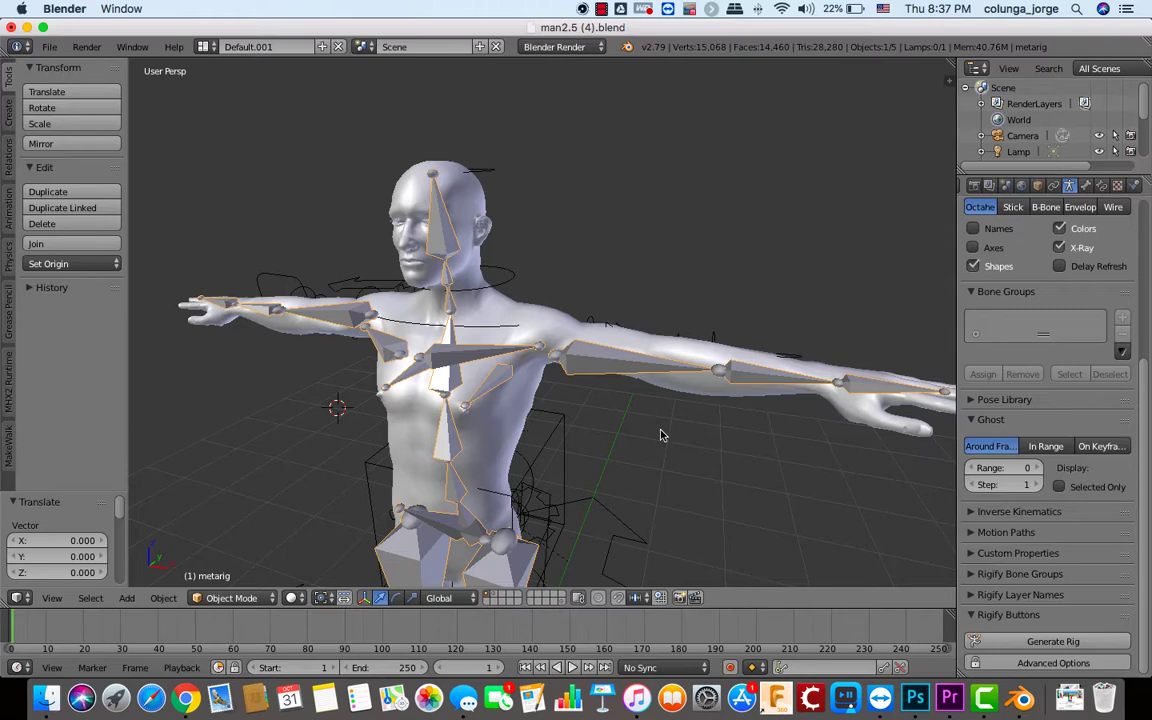
{"action": "key", "text": "x"}
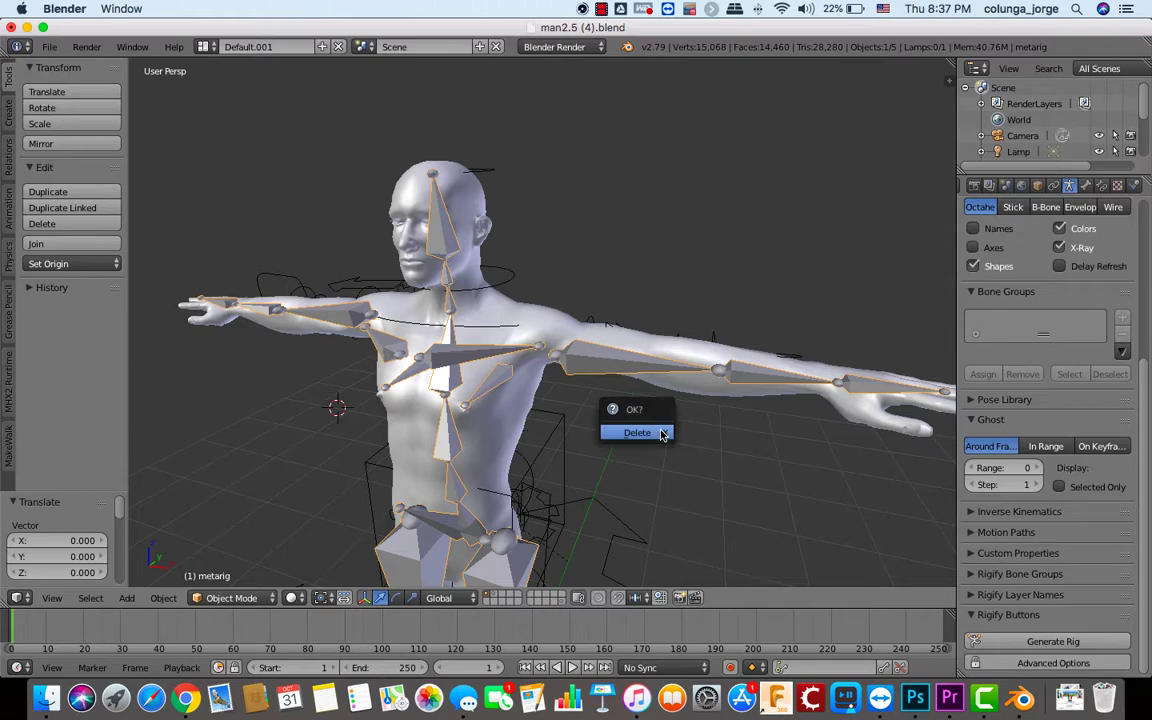
{"action": "left_click", "coordinate": [659, 434]}
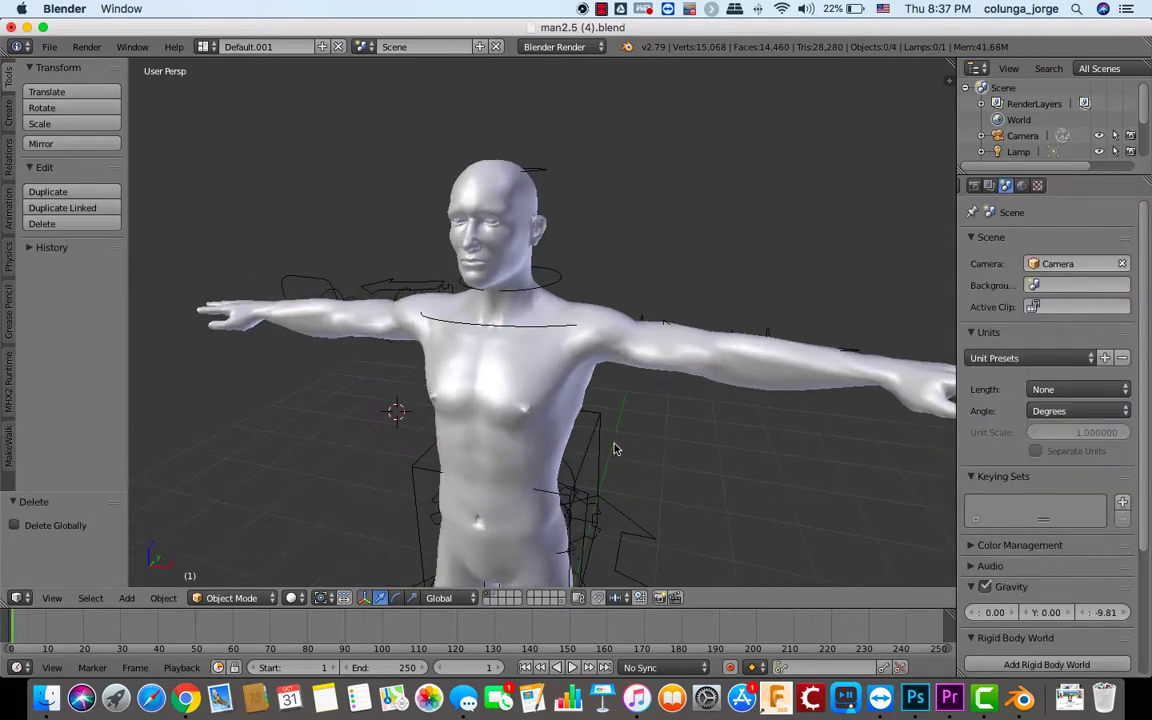
- Move the generated rig forward by about 0.224 along negative Y to bring its controls in line with the body
{"action": "right_click", "coordinate": [600, 451]}
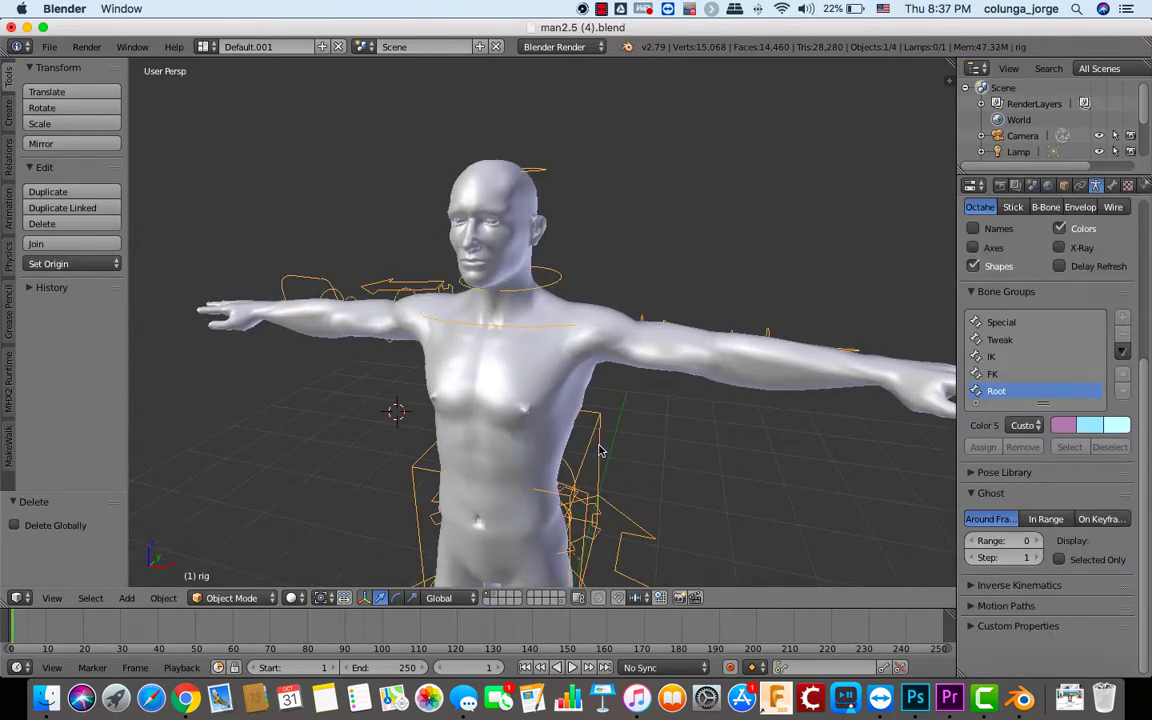
{"action": "scroll", "coordinate": [651, 468], "scroll_direction": "left", "scroll_amount": 10}
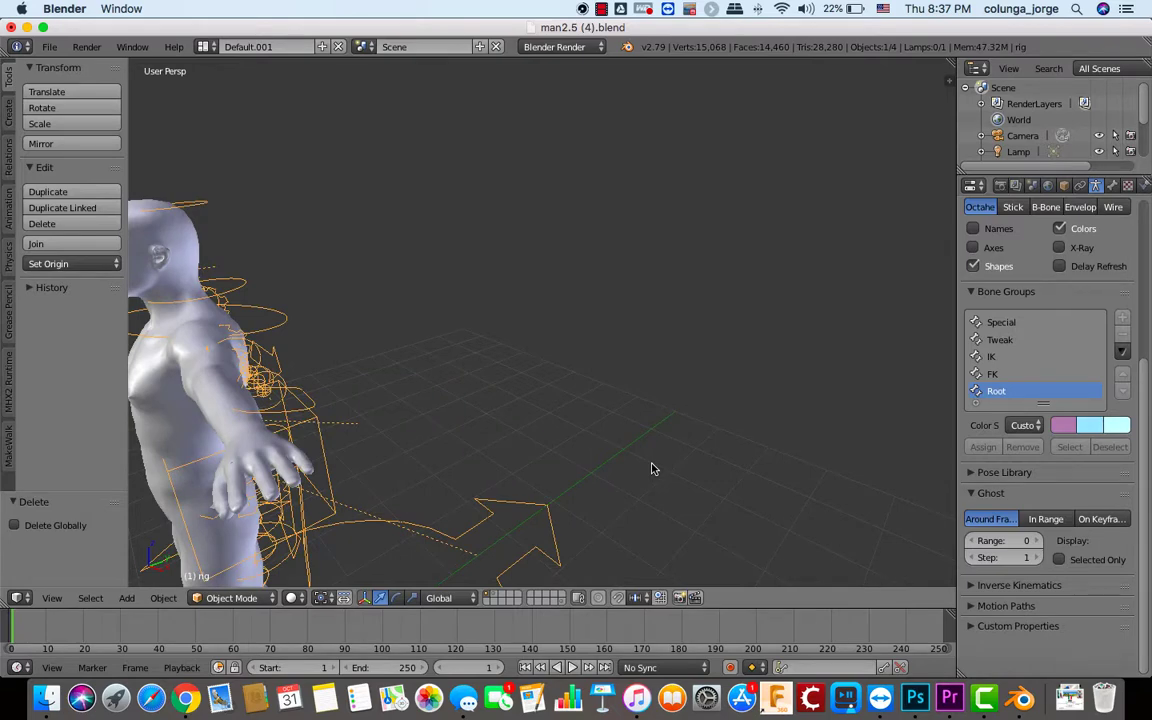
{"action": "scroll", "coordinate": [652, 466], "scroll_direction": "down", "scroll_amount": 5}
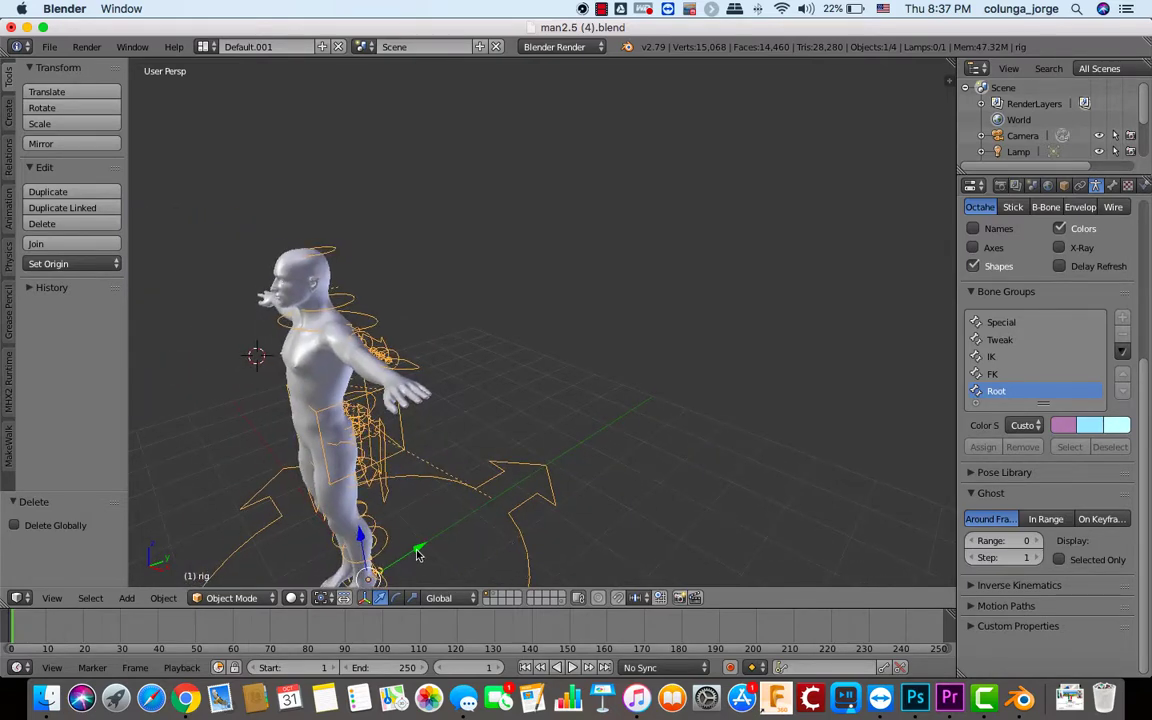
{"action": "left_click_drag", "start_coordinate": [418, 556], "coordinate": [405, 571]}
{"action": "scroll", "coordinate": [405, 571], "scroll_direction": "left", "scroll_amount": 10}
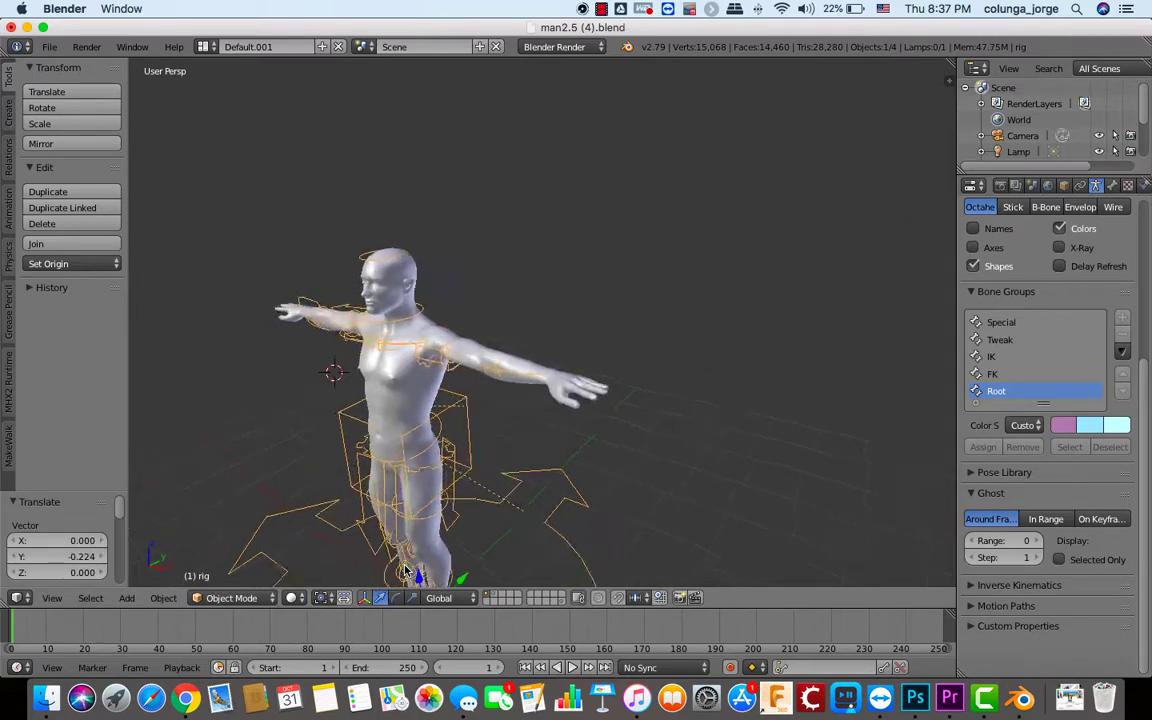
{"action": "scroll", "coordinate": [405, 571], "scroll_direction": "left", "scroll_amount": 2}
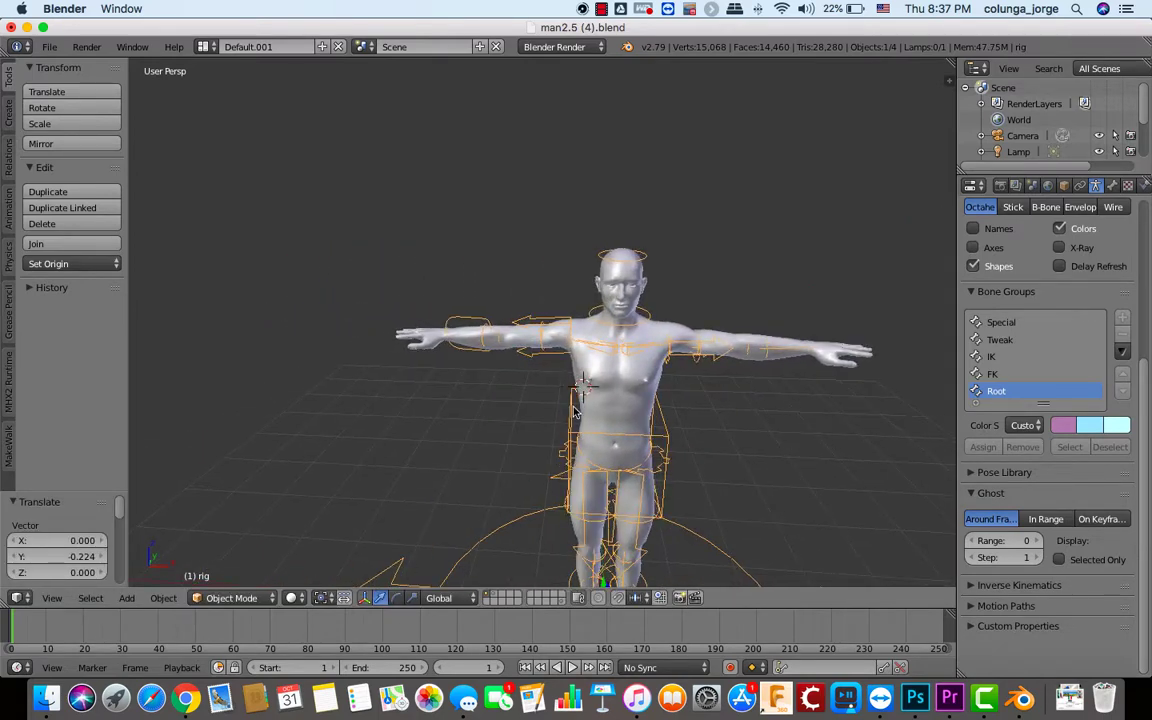
- Scale the generated rig up by about 1.037 to fit the body's height and arms
{"action": "key", "text": "s"}
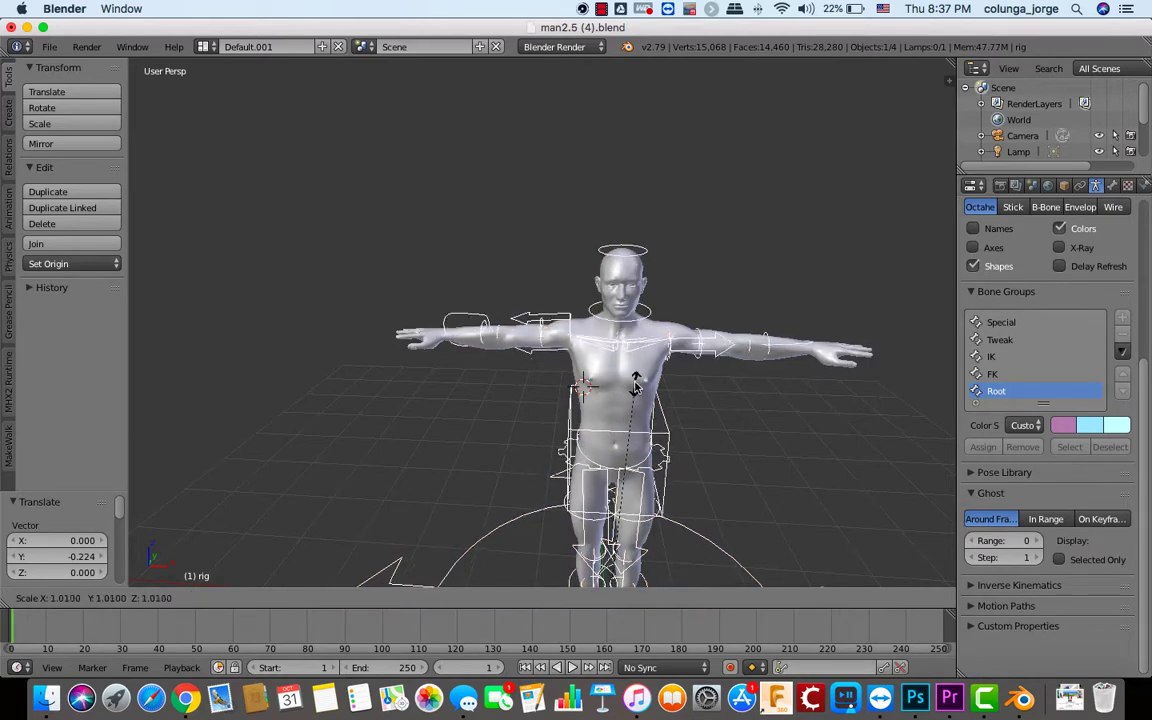
{"action": "left_click", "coordinate": [648, 380]}
{"action": "scroll", "coordinate": [689, 381], "scroll_direction": "left", "scroll_amount": 5}
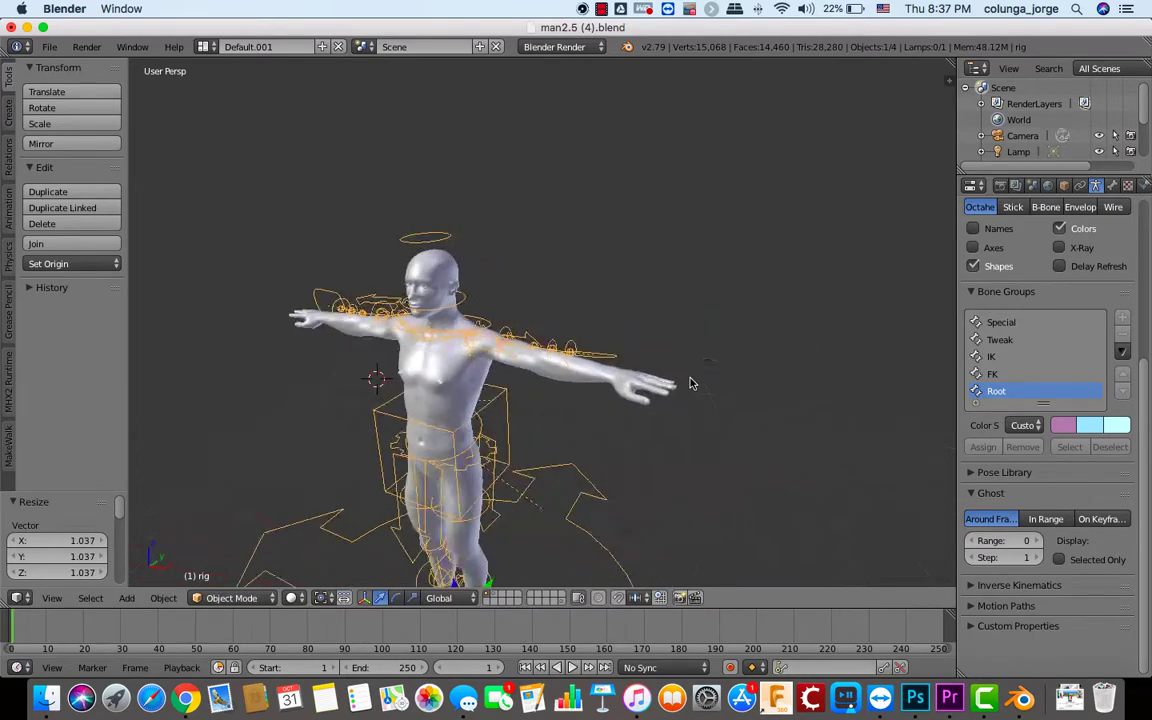
- Shift the generated rig by about -0.032 along Y and lower it by about 0.110 along Z
{"action": "left_click_drag", "start_coordinate": [424, 565], "coordinate": [421, 567]}
{"action": "key", "text": "g"}
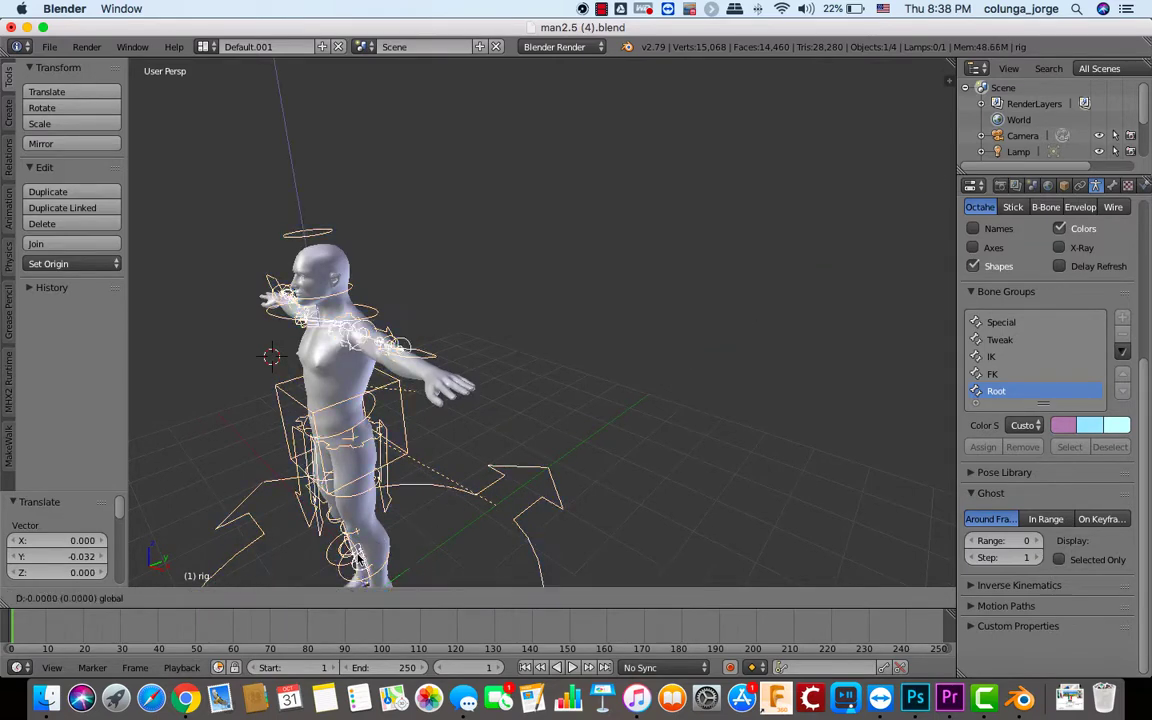
{"action": "key", "text": "z"}
{"action": "left_click_drag", "start_coordinate": [359, 560], "coordinate": [360, 563]}
{"action": "scroll", "coordinate": [360, 563], "scroll_direction": "left", "scroll_amount": 5}
{"action": "scroll", "coordinate": [360, 563], "scroll_direction": "left", "scroll_amount": 5}
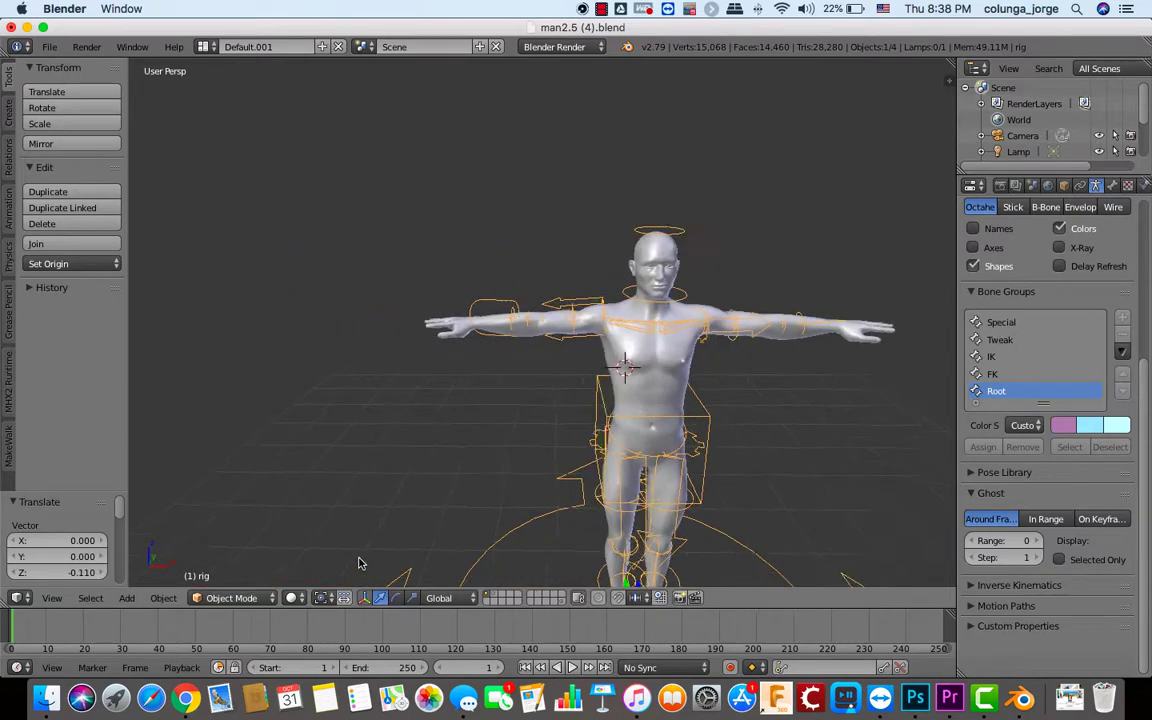
- Examine from several angles how the rig's controls line up with the body, from the feet to the head
{"action": "scroll", "coordinate": [360, 563], "scroll_direction": "up", "scroll_amount": 5}
{"action": "scroll", "coordinate": [360, 563], "scroll_direction": "down", "scroll_amount": 8}
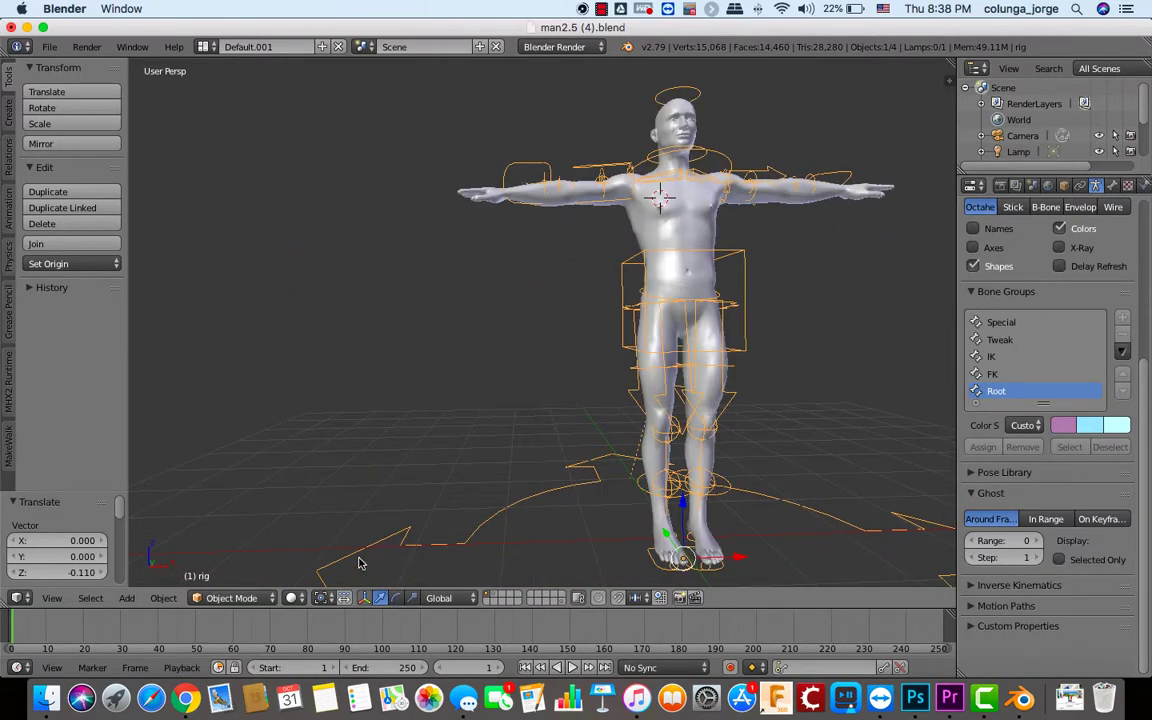
{"action": "scroll", "coordinate": [563, 417], "scroll_direction": "down", "scroll_amount": 5}
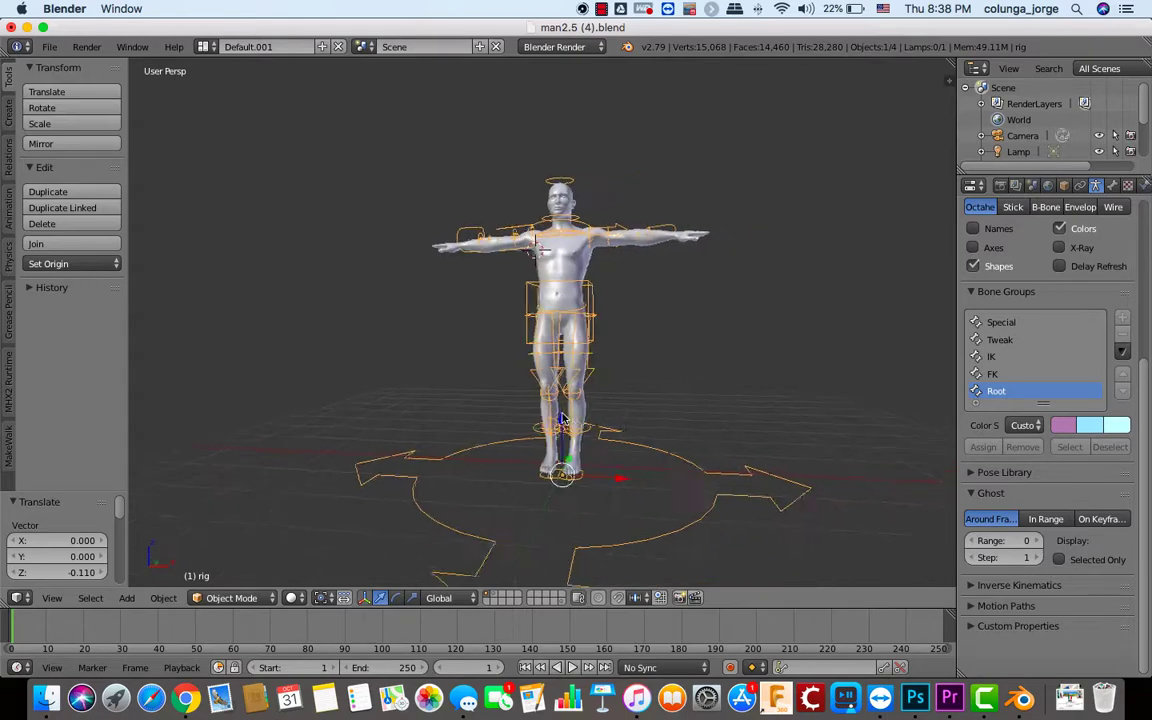
{"action": "scroll", "coordinate": [563, 417], "scroll_direction": "right", "scroll_amount": 5}
{"action": "scroll", "coordinate": [563, 417], "scroll_direction": "left", "scroll_amount": 10}
{"action": "scroll", "coordinate": [563, 417], "scroll_direction": "right", "scroll_amount": 7}
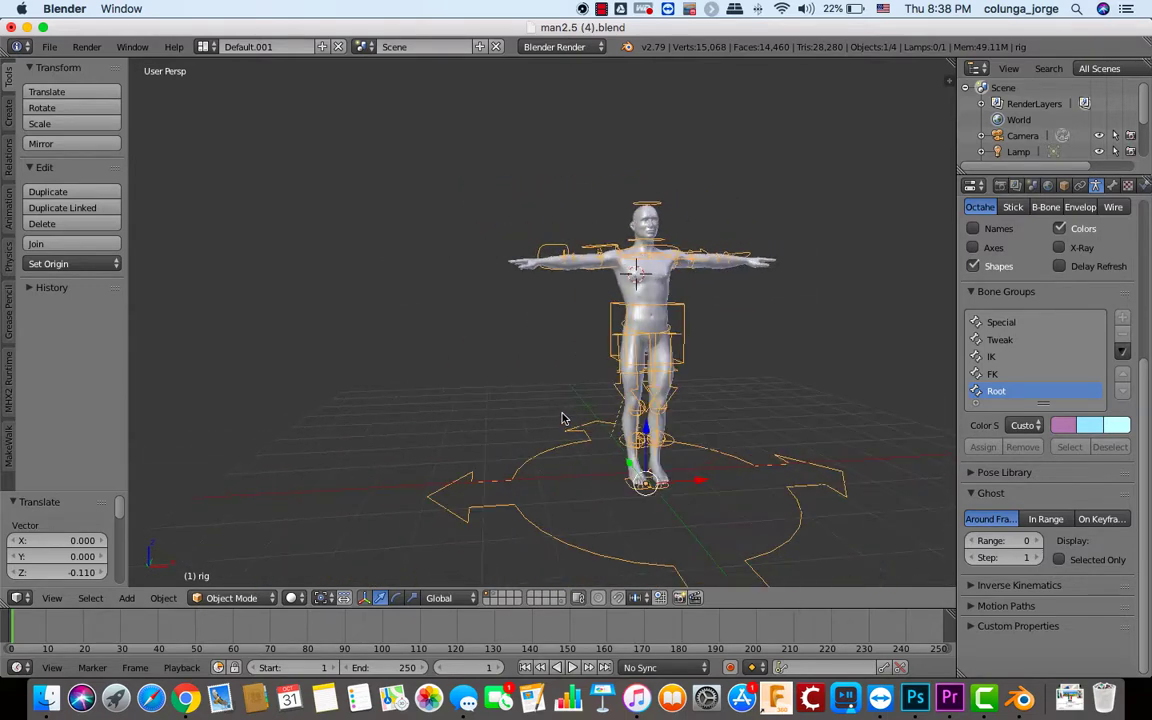
{"action": "scroll", "coordinate": [563, 417], "scroll_direction": "right", "scroll_amount": 5}
{"action": "scroll", "coordinate": [563, 417], "scroll_direction": "up", "scroll_amount": 6}
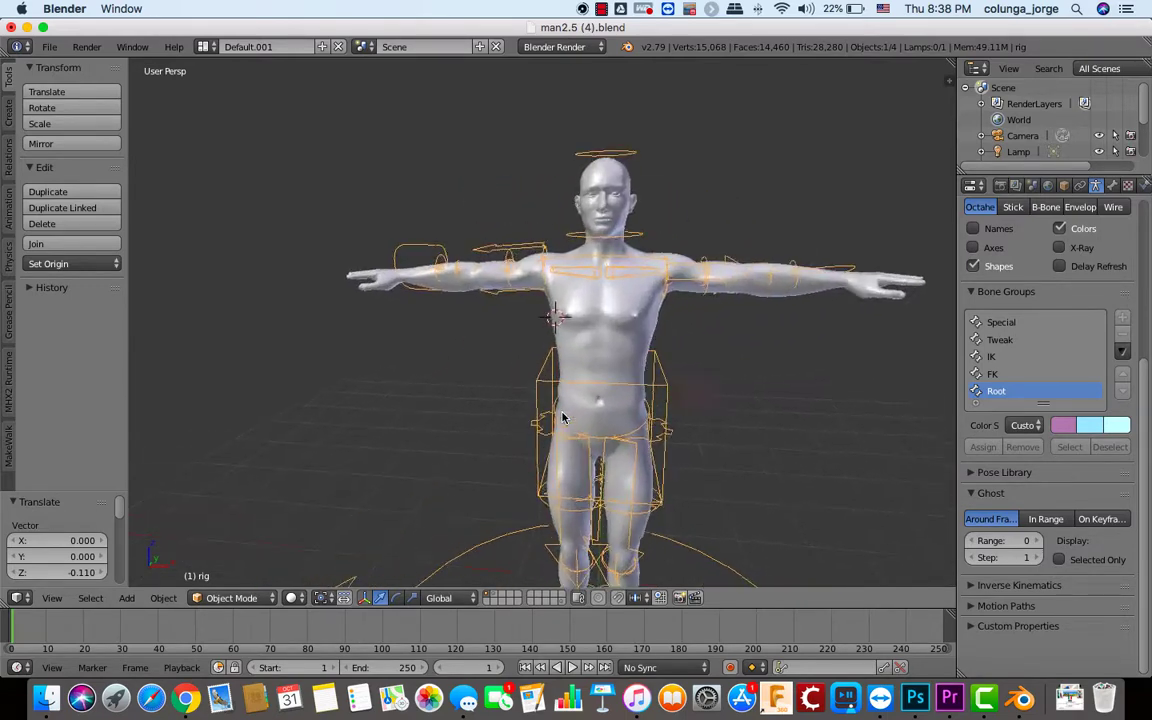
{"action": "scroll", "coordinate": [563, 417], "scroll_direction": "up", "scroll_amount": 1}
- Parent the body mesh to the generated rig using Armature Deform with automatic weights
{"action": "left_click", "coordinate": [407, 393]}
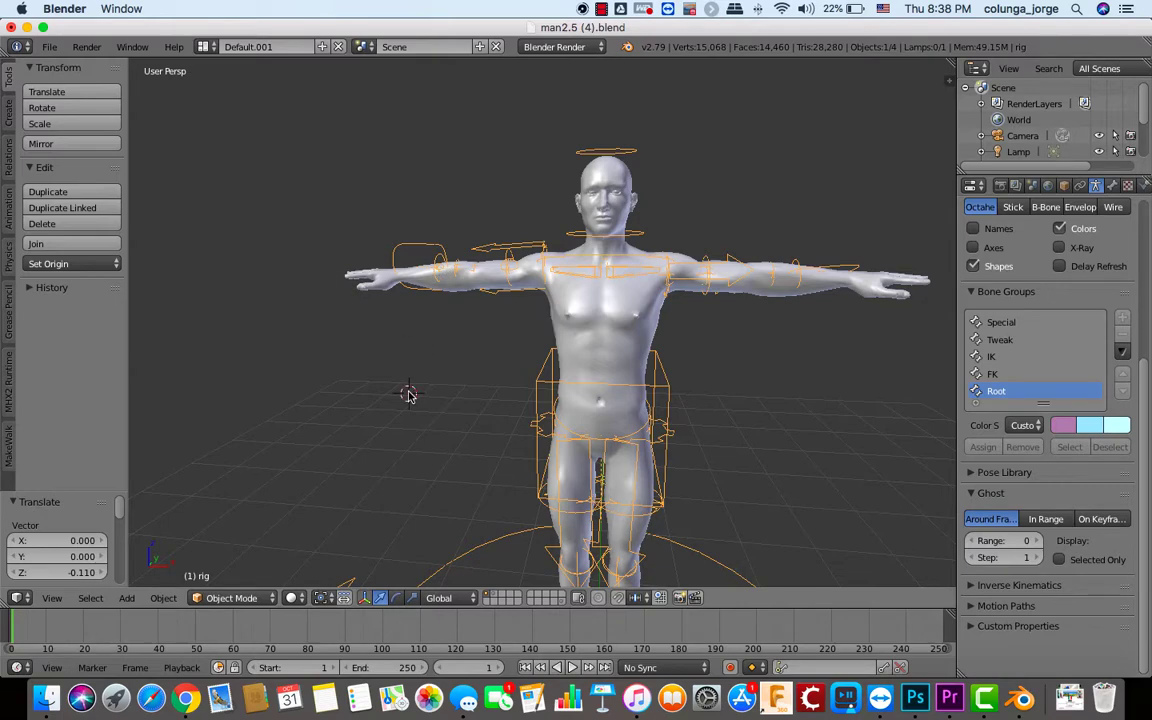
{"action": "key", "text": "a"}
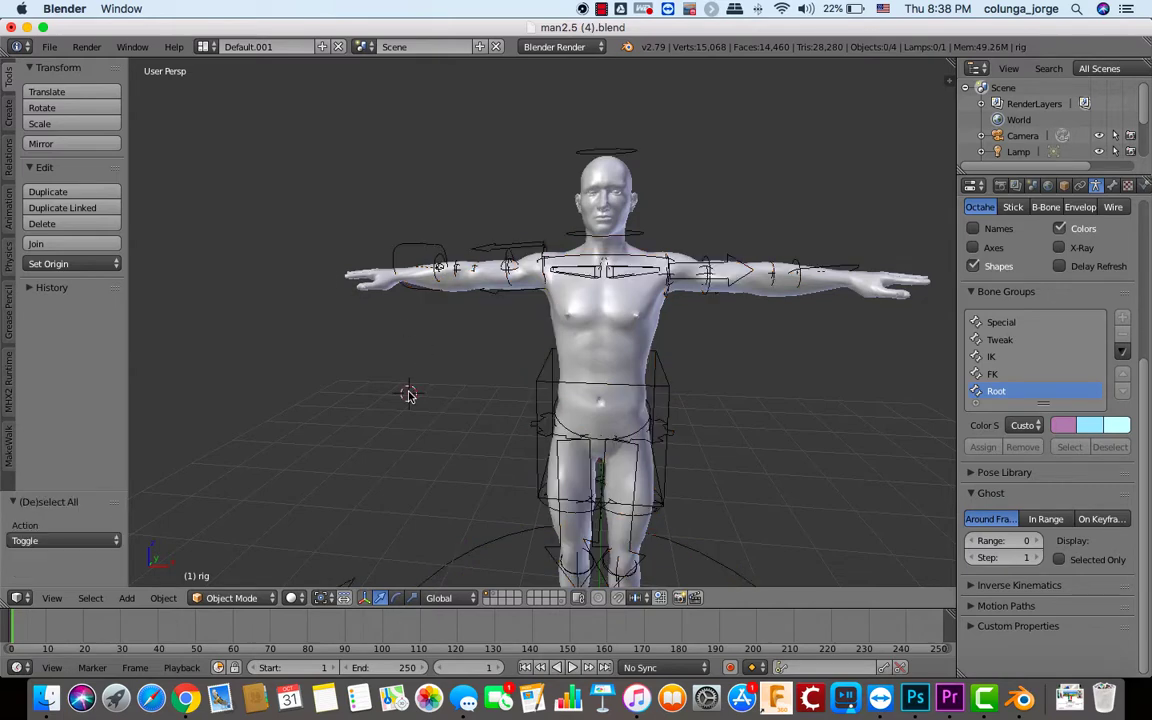
{"action": "right_click", "coordinate": [575, 337]}
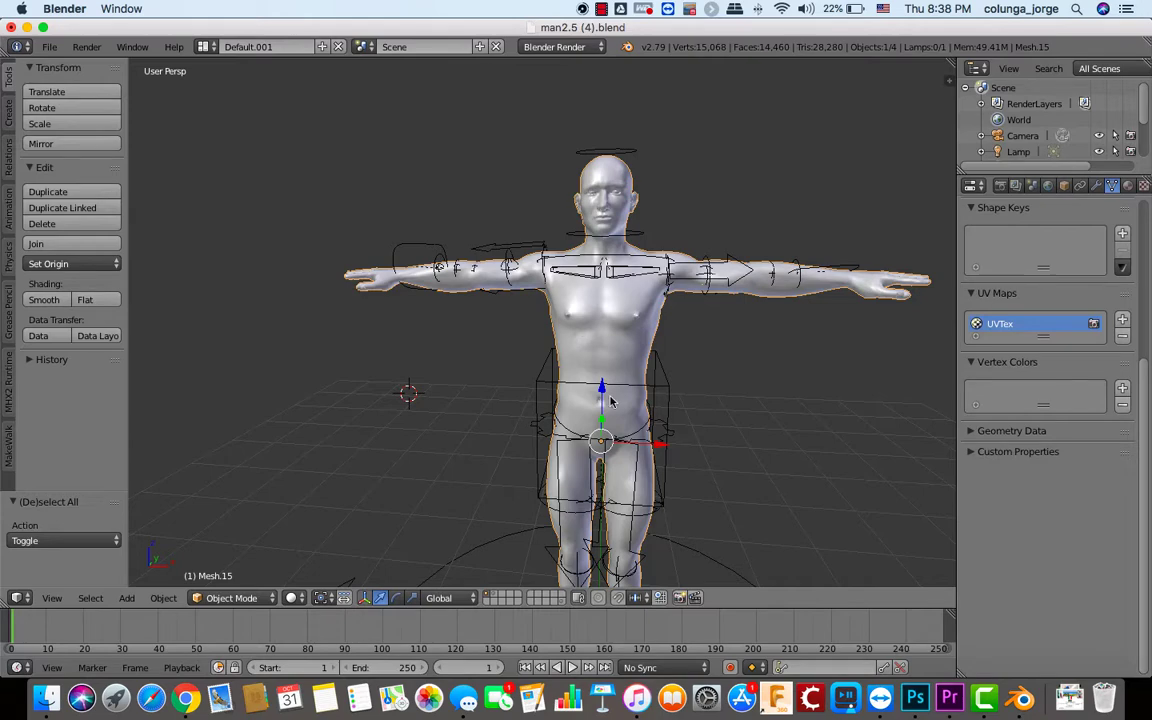
{"action": "right_click", "coordinate": [547, 387], "text": "shift"}
{"action": "scroll", "coordinate": [547, 387], "scroll_direction": "up", "scroll_amount": 5}
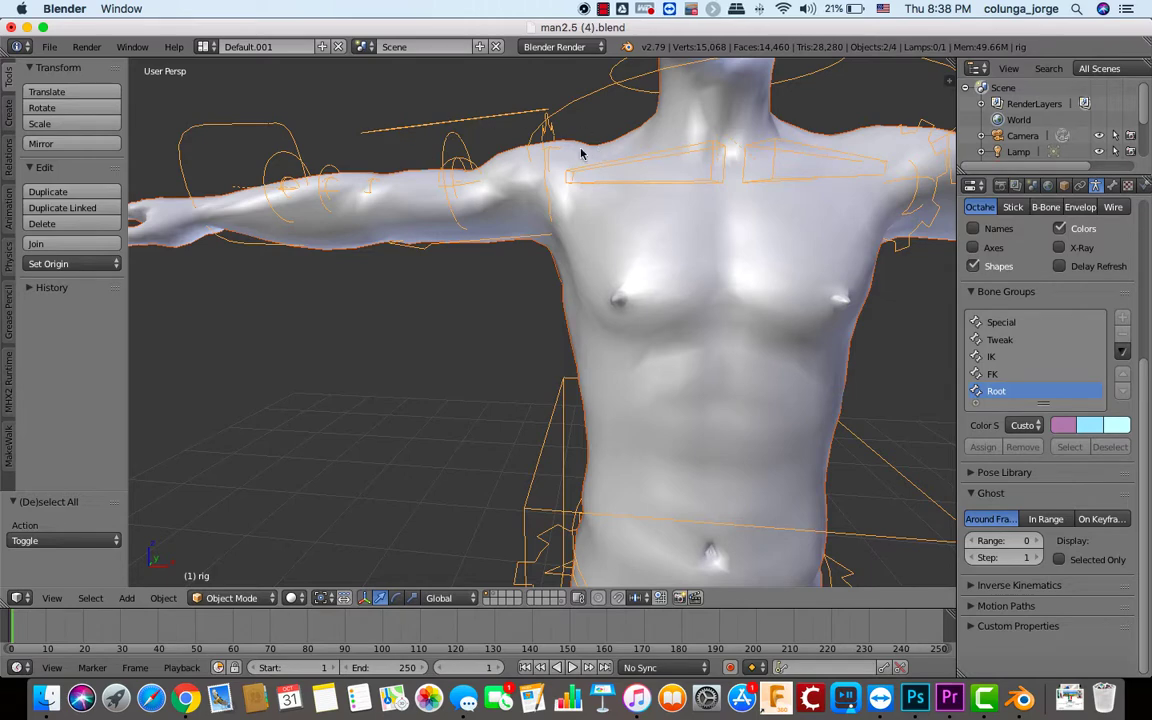
{"action": "scroll", "coordinate": [433, 323], "scroll_direction": "down", "scroll_amount": 6}
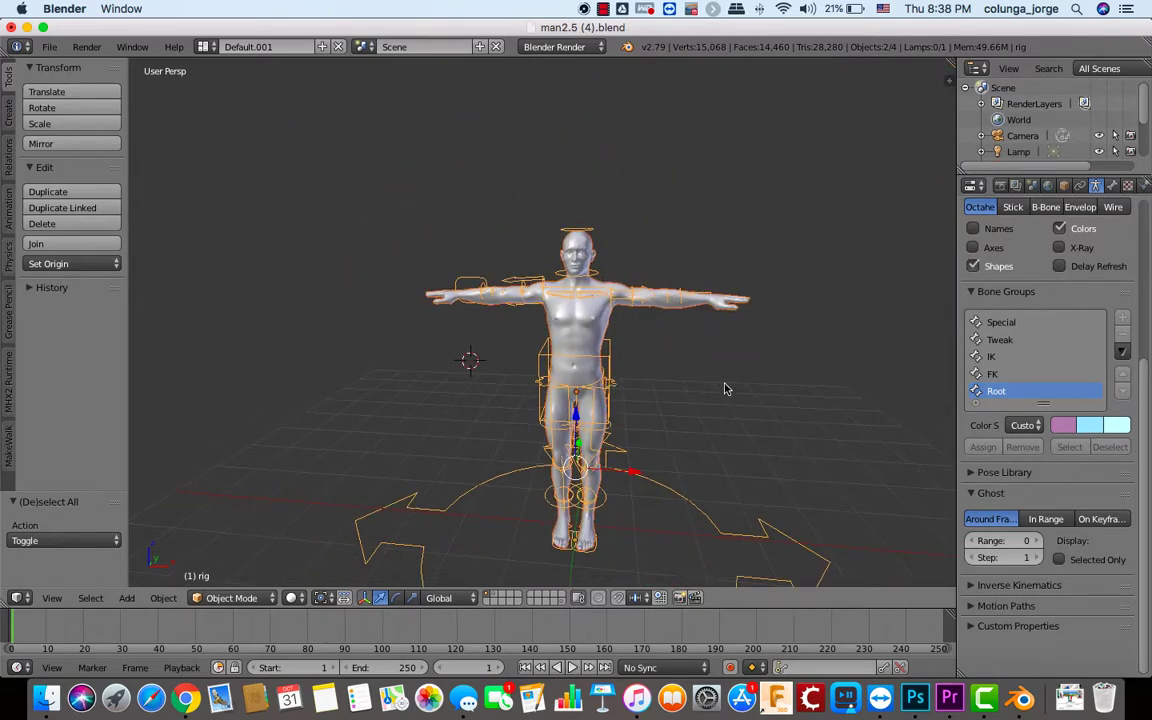
{"action": "key", "text": "ctrl+p"}
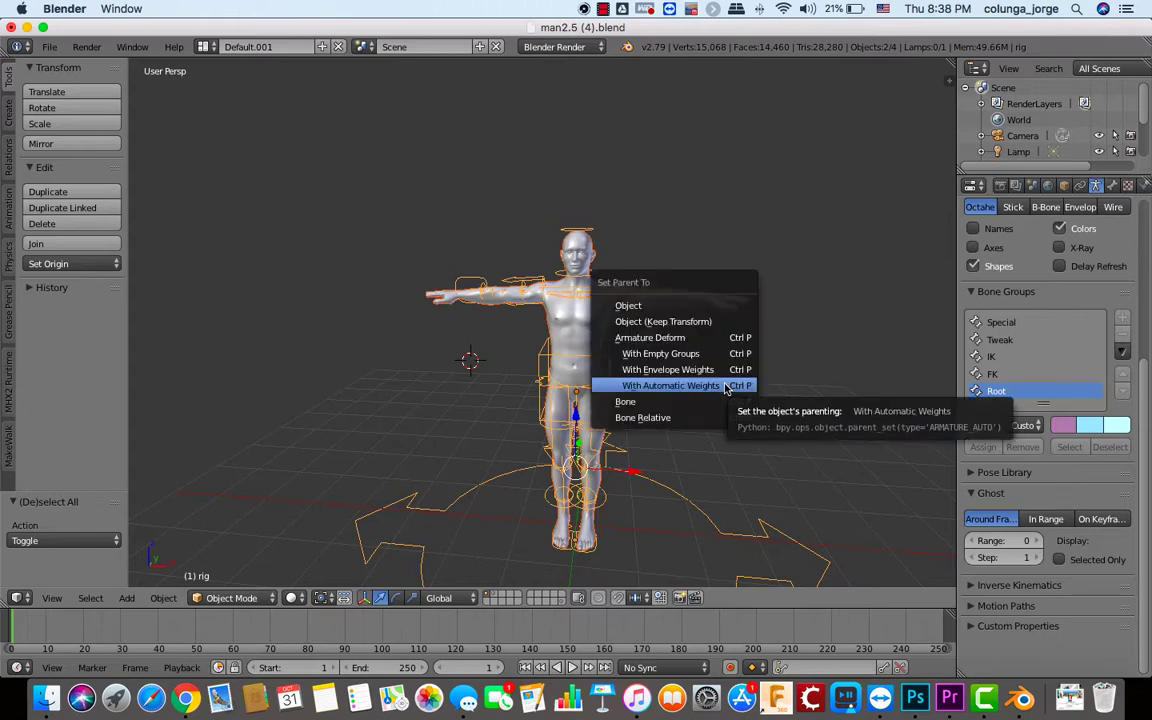
{"action": "key", "text": "Return"}
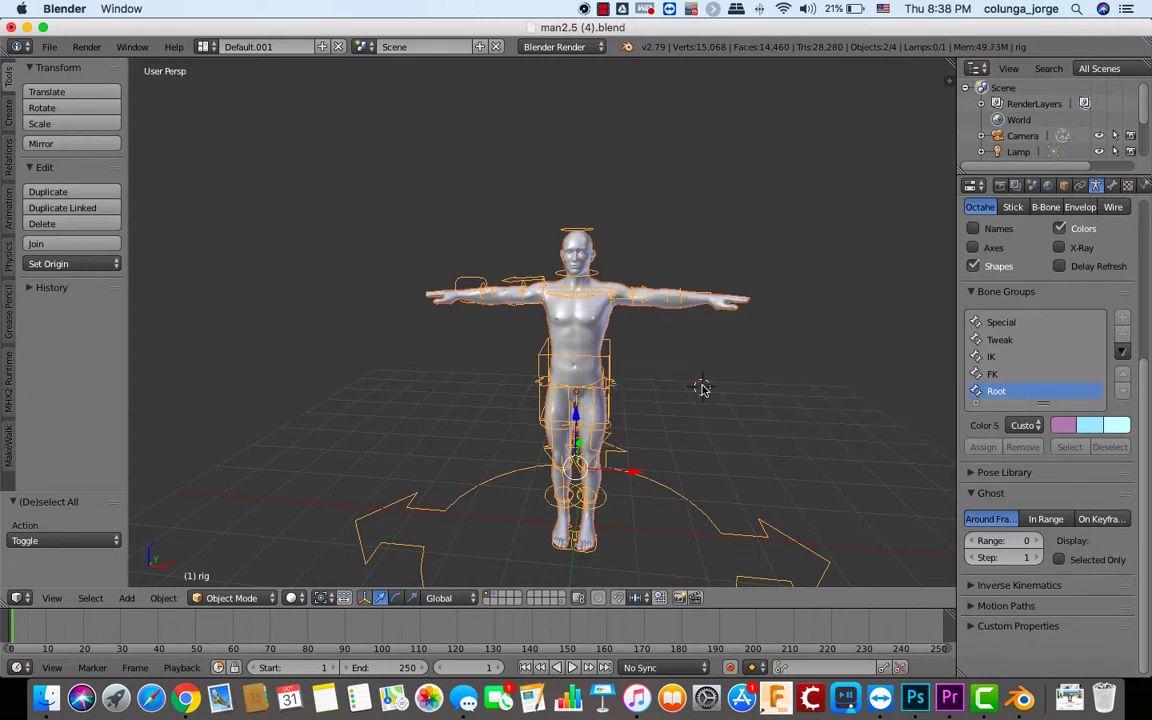
{"action": "key", "text": "ctrl+p"}
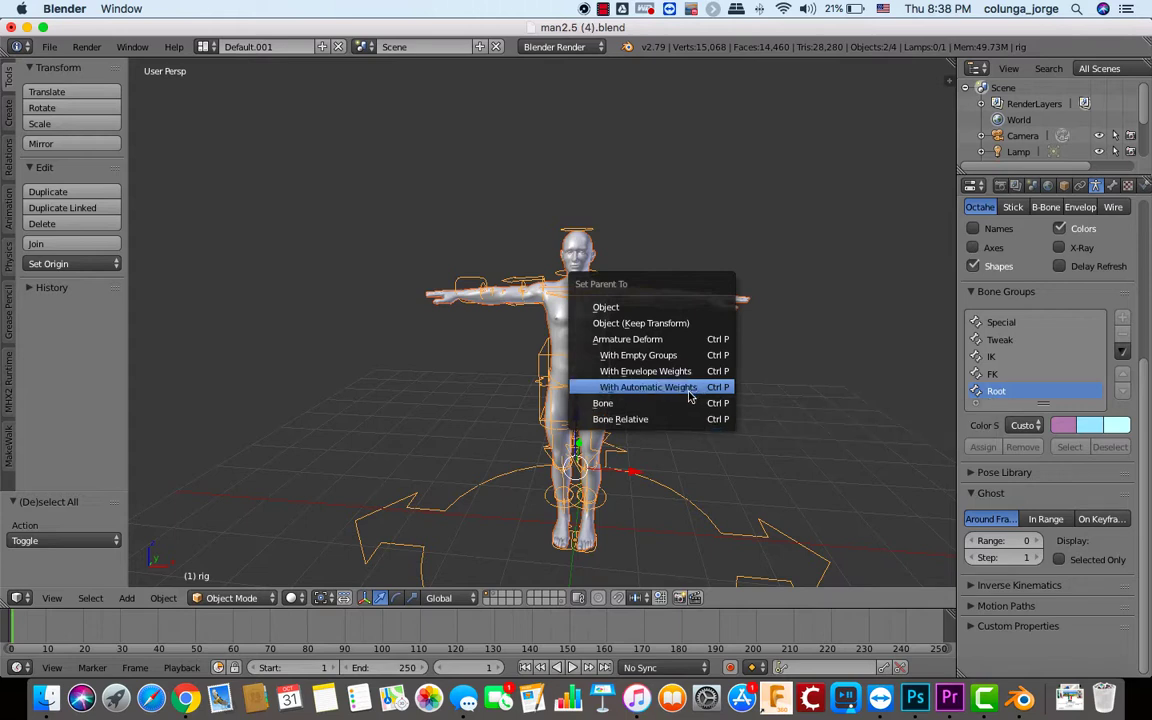
{"action": "left_click", "coordinate": [689, 391]}
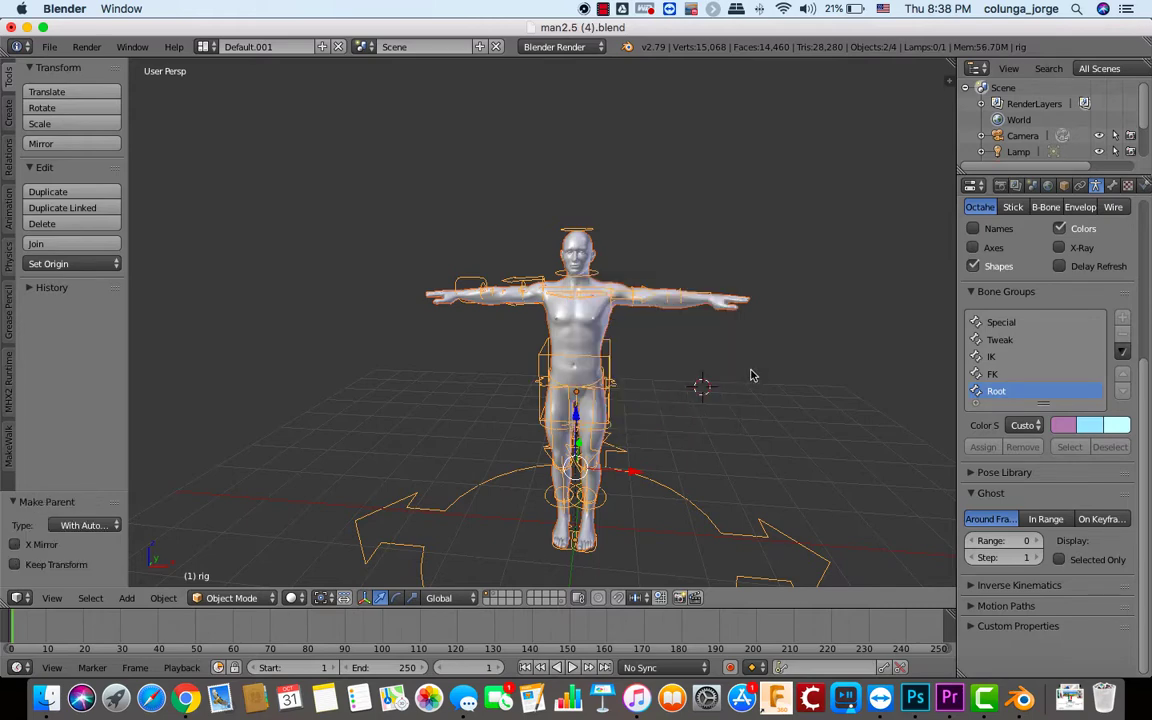
- Look over the parented body and switch the generated rig to Pose Mode
{"action": "mouse_move", "coordinate": [689, 395]}
{"action": "middle_mouse_down"}
{"action": "mouse_move", "coordinate": [689, 362]}
{"action": "mouse_move", "coordinate": [689, 390]}
{"action": "middle_mouse_up"}
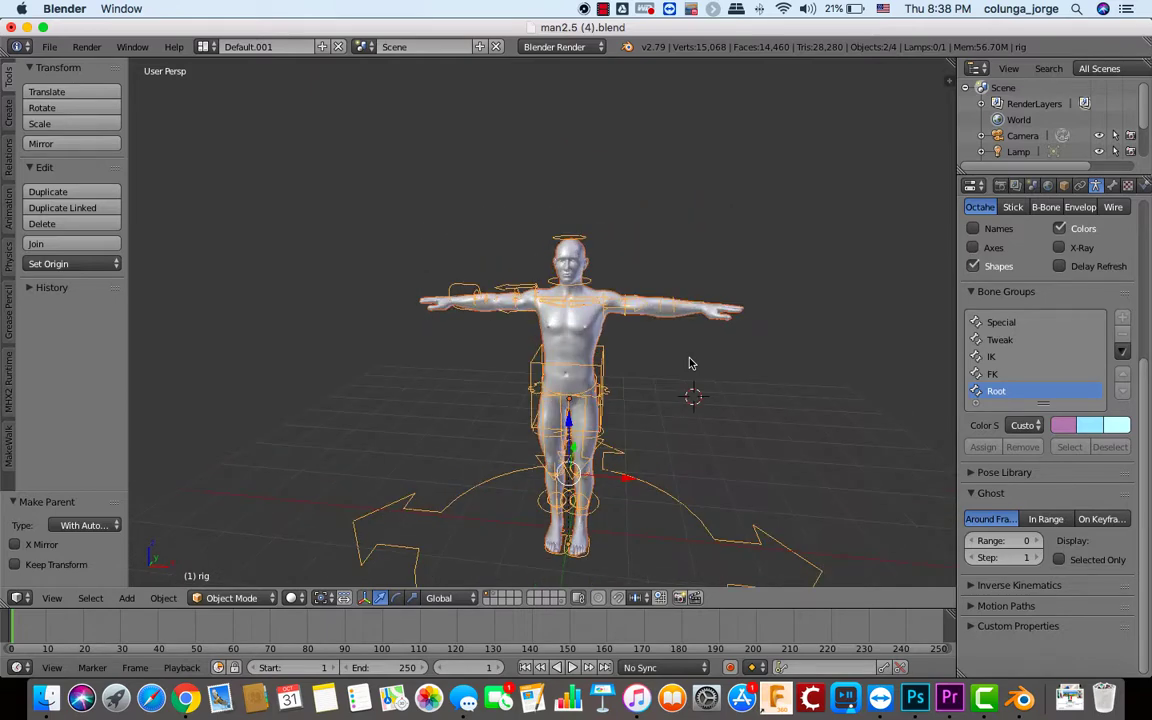
{"action": "middle_click_drag", "start_coordinate": [629, 359], "coordinate": [716, 349]}
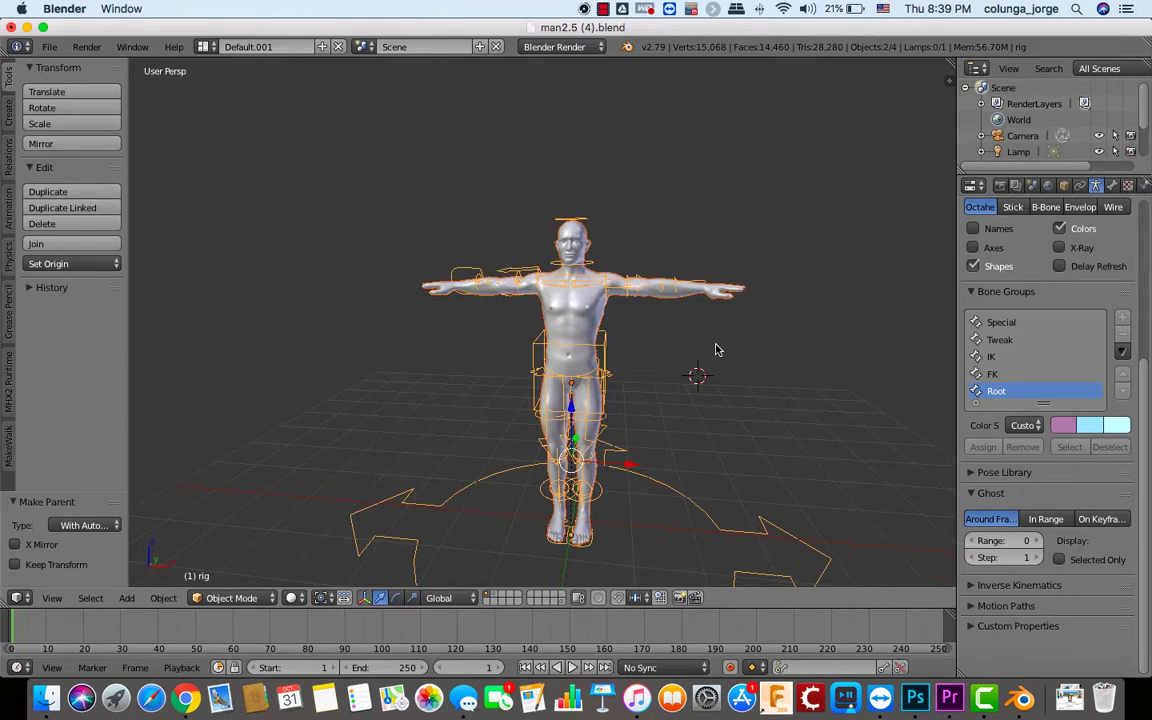
{"action": "left_click", "coordinate": [235, 597]}
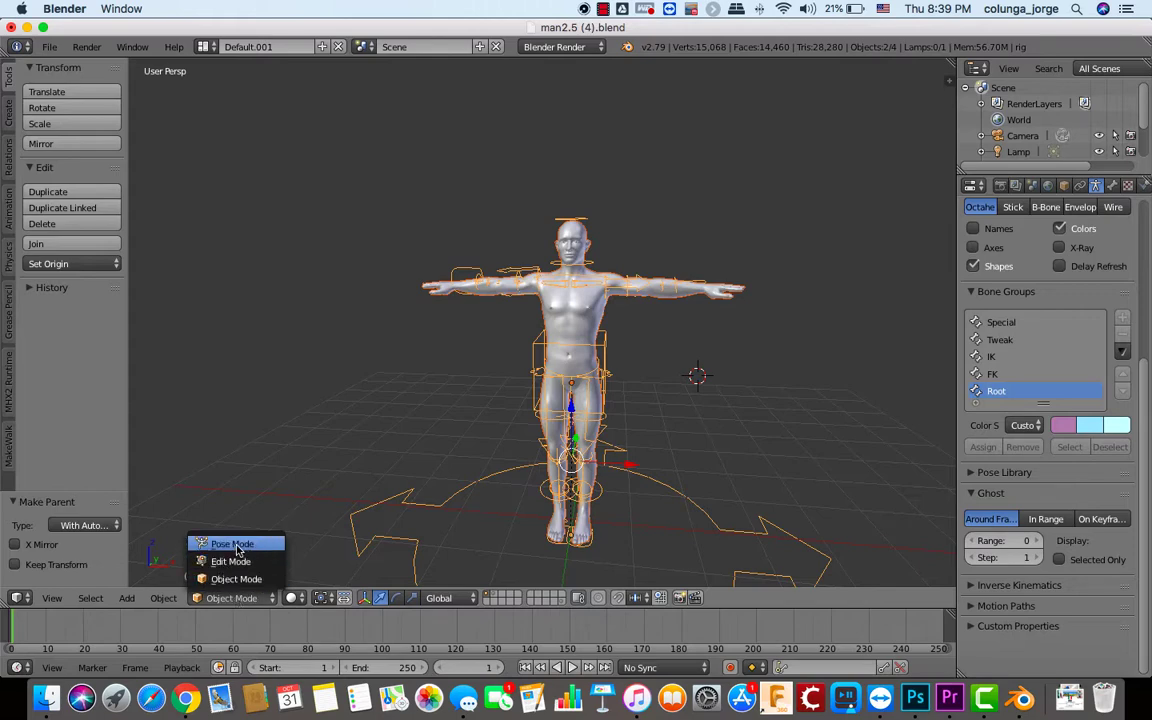
{"action": "left_click", "coordinate": [235, 549]}
{"action": "scroll", "coordinate": [676, 417], "scroll_direction": "down", "scroll_amount": 3}
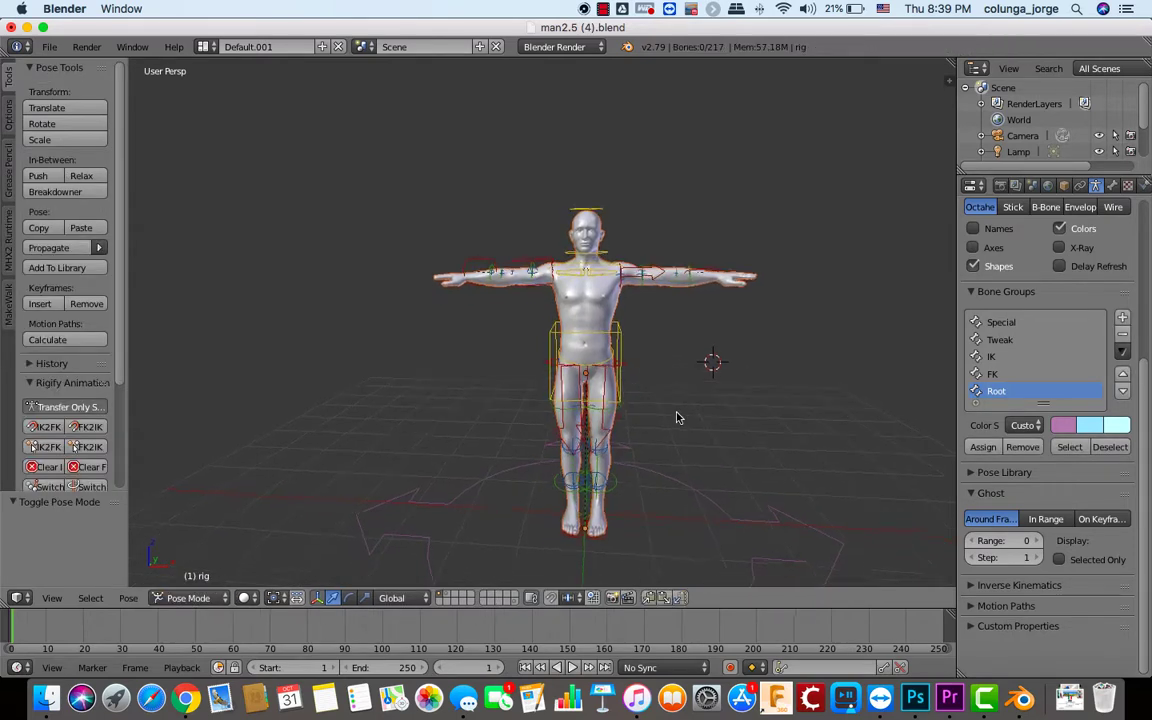
- Try moving the torso control by about -0.138 along X to test the body's deformation, and revert the move
{"action": "right_click", "coordinate": [618, 330]}
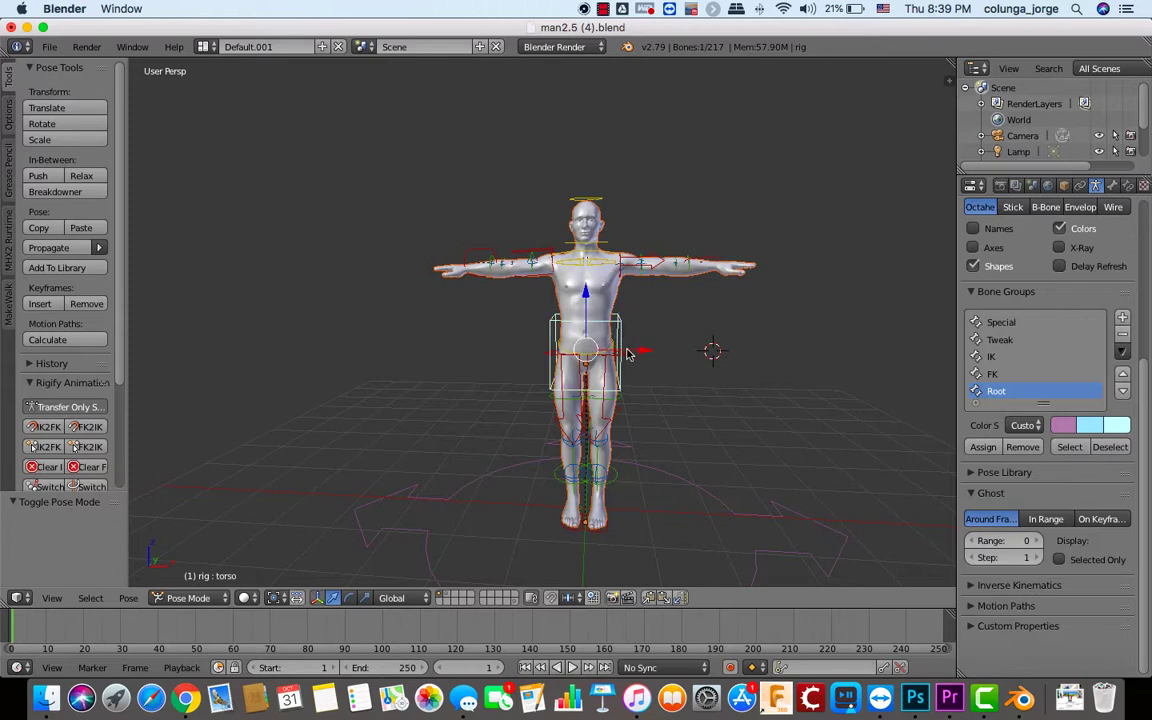
{"action": "key", "text": "g"}
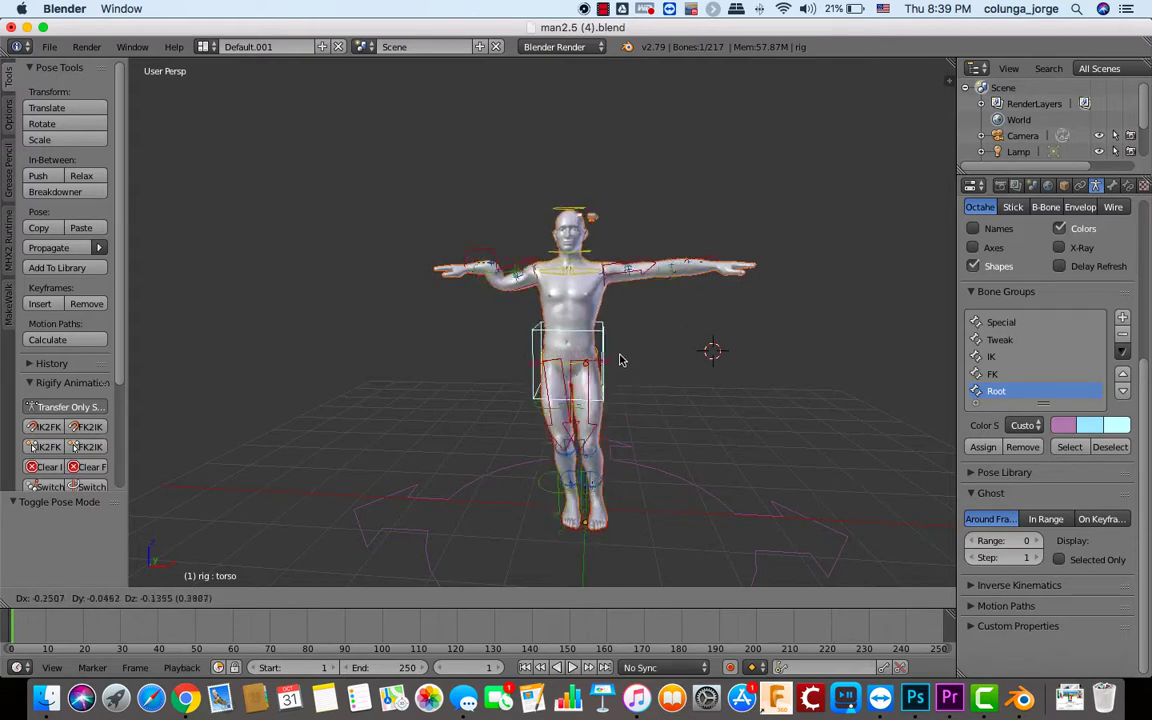
{"action": "left_click", "coordinate": [628, 355]}
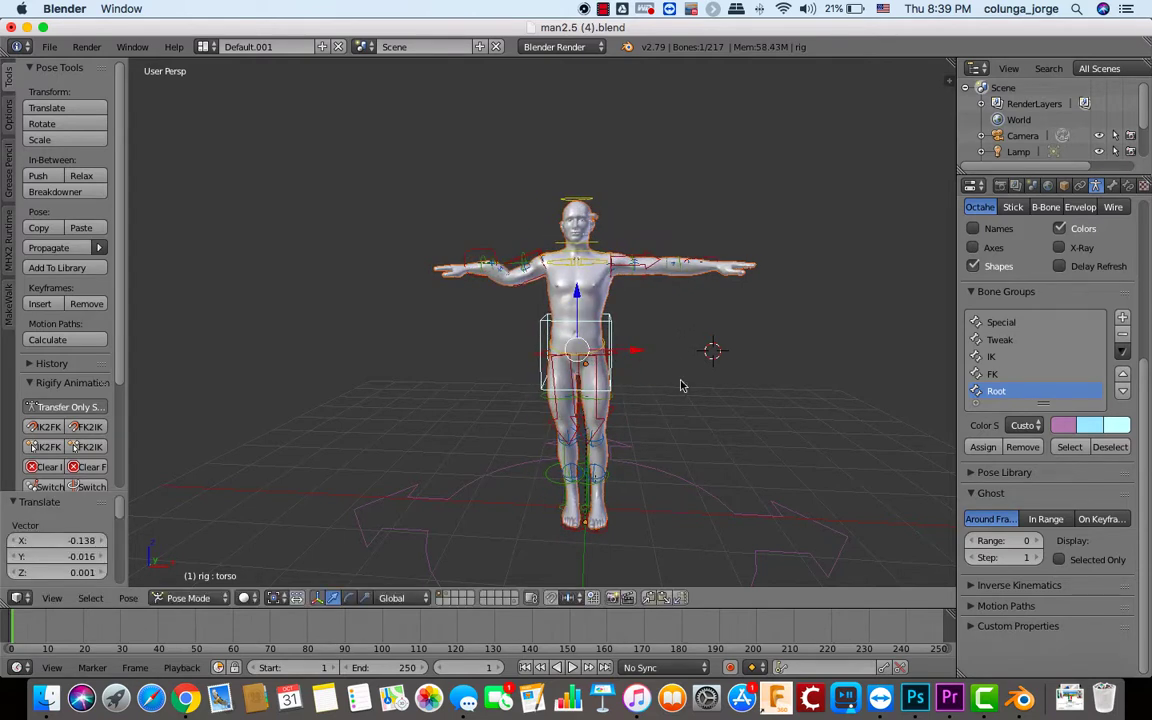
{"action": "key", "text": "alt+g"}
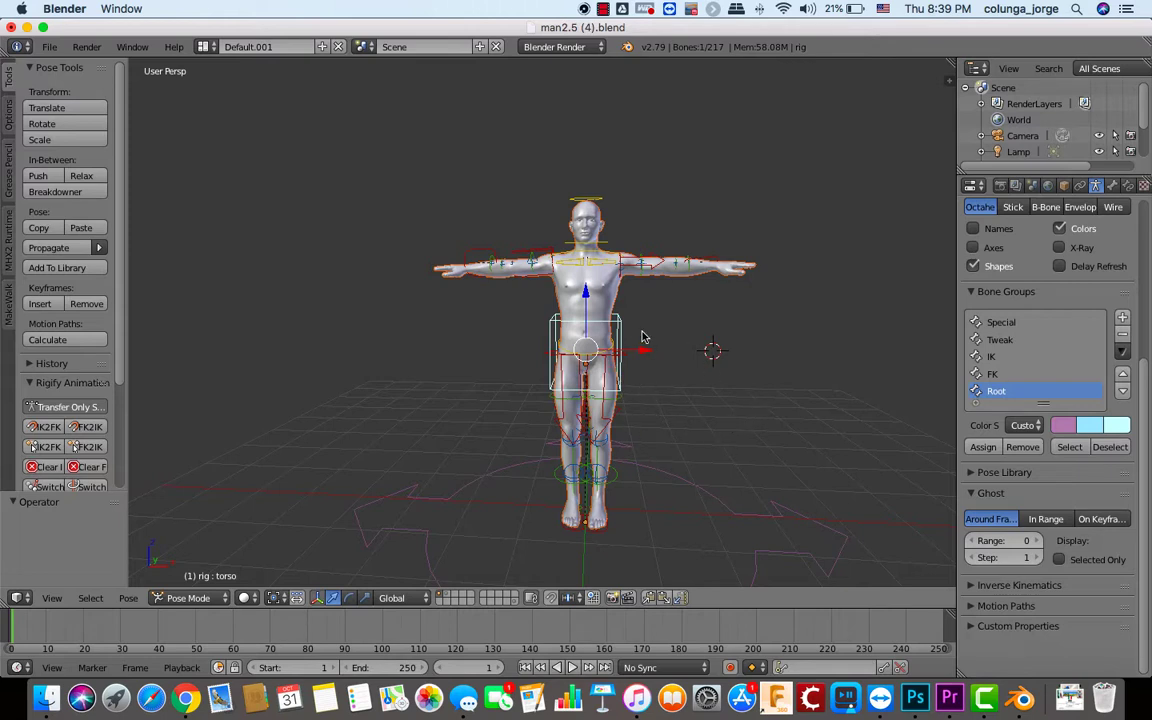
- Move the right hand IK control by about -0.164 in X, -0.033 in Y and -0.011 in Z, and enable automatic keyframing
{"action": "scroll", "coordinate": [596, 316], "scroll_direction": "up", "scroll_amount": 3}
{"action": "scroll", "coordinate": [596, 316], "scroll_direction": "right", "scroll_amount": 3}
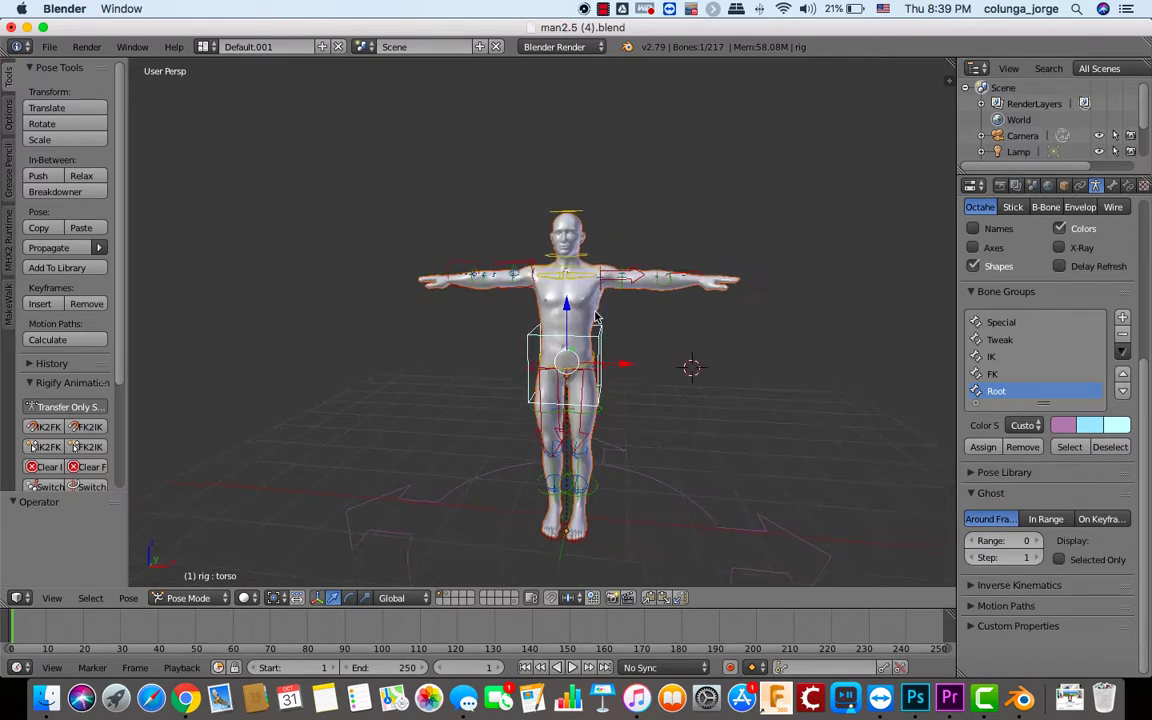
{"action": "scroll", "coordinate": [596, 316], "scroll_direction": "left", "scroll_amount": 3}
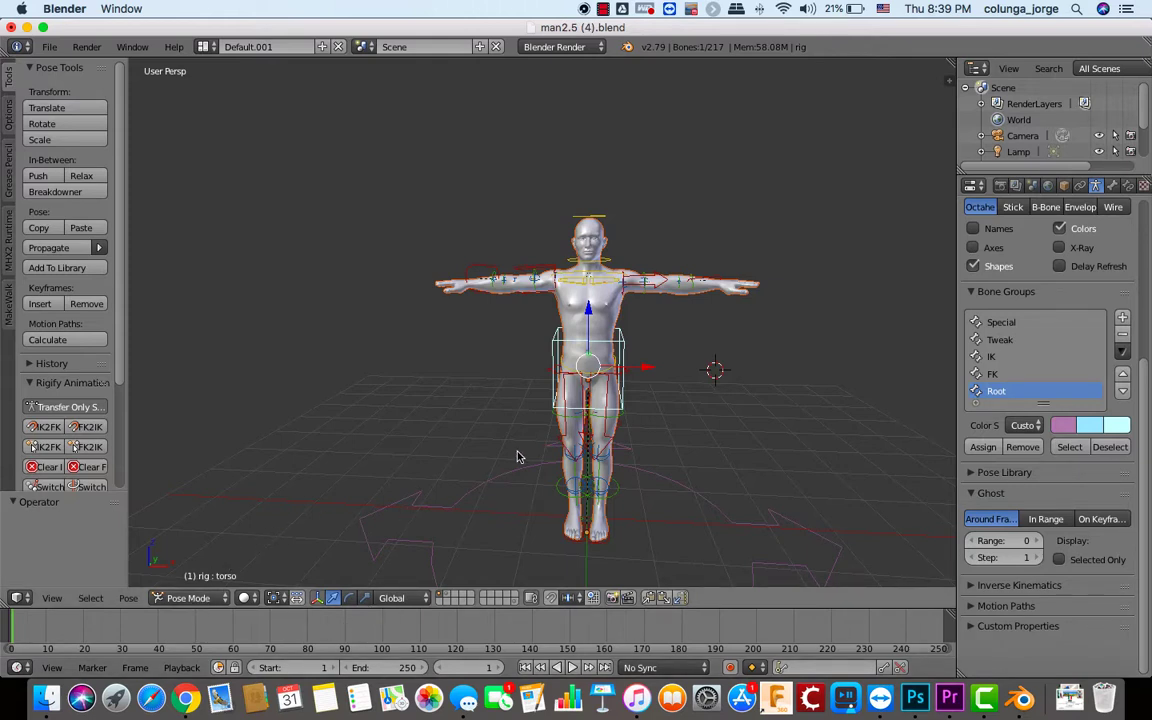
{"action": "middle_click_drag", "start_coordinate": [517, 458], "coordinate": [612, 436]}
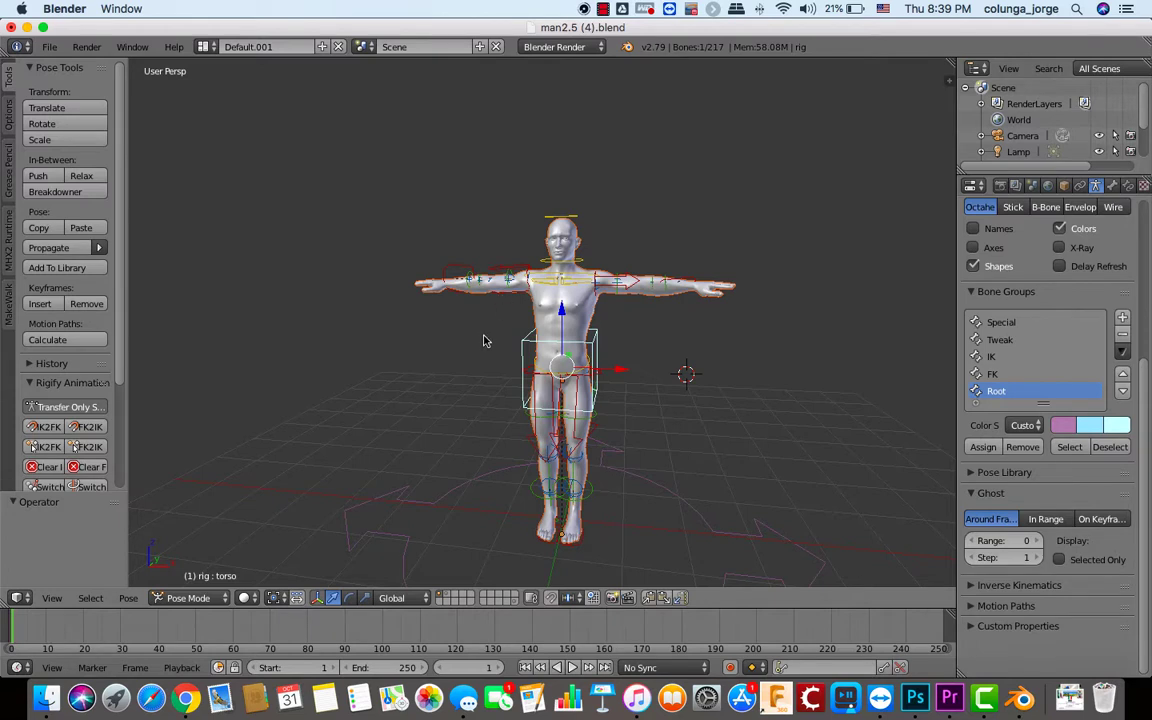
{"action": "right_click", "coordinate": [451, 274]}
{"action": "right_click", "coordinate": [449, 273]}
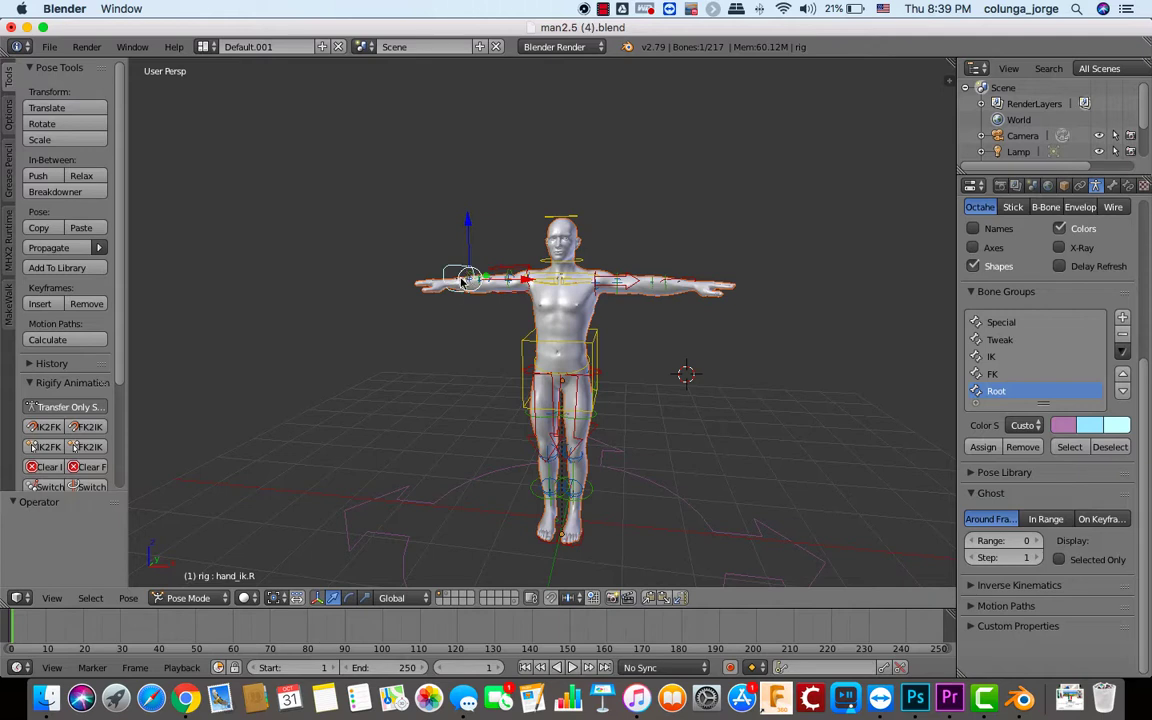
{"action": "key", "text": "g"}
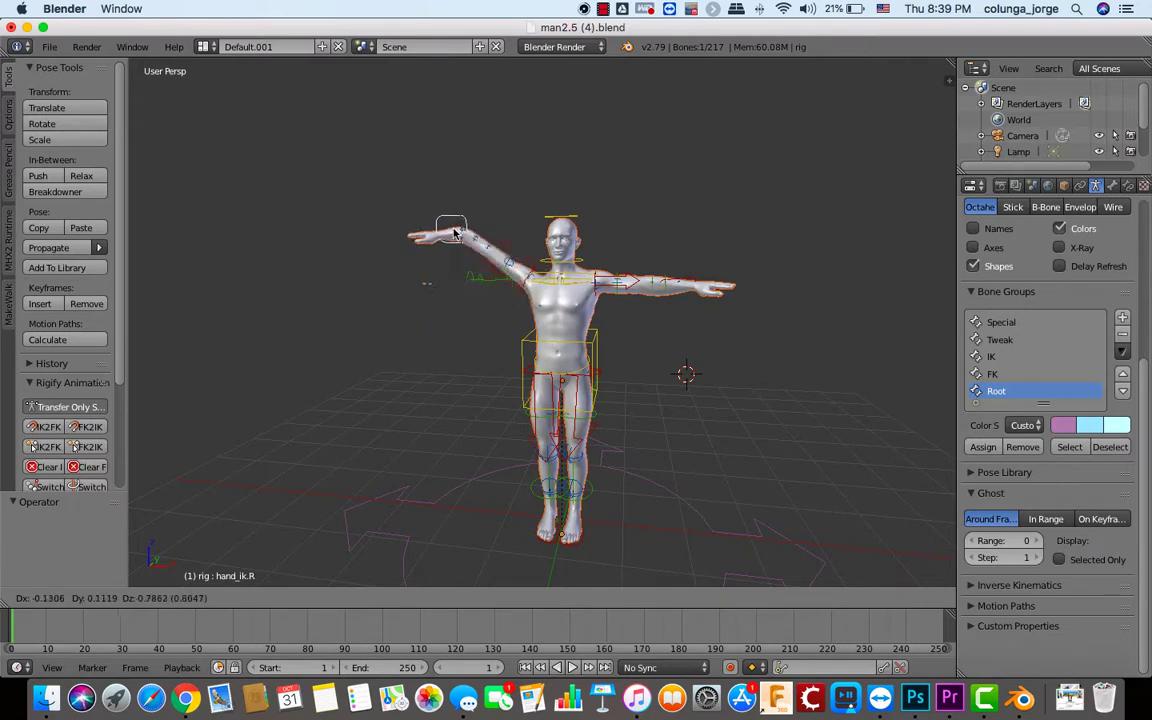
{"action": "left_click", "coordinate": [450, 283]}
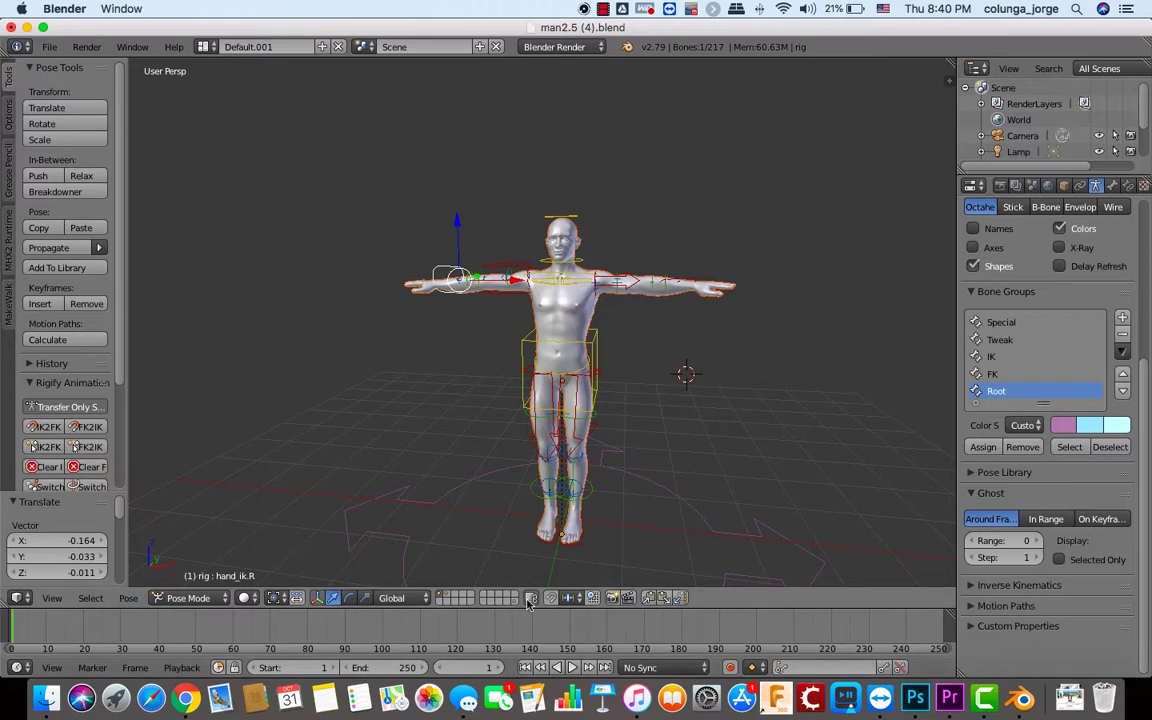
{"action": "left_click", "coordinate": [731, 668]}
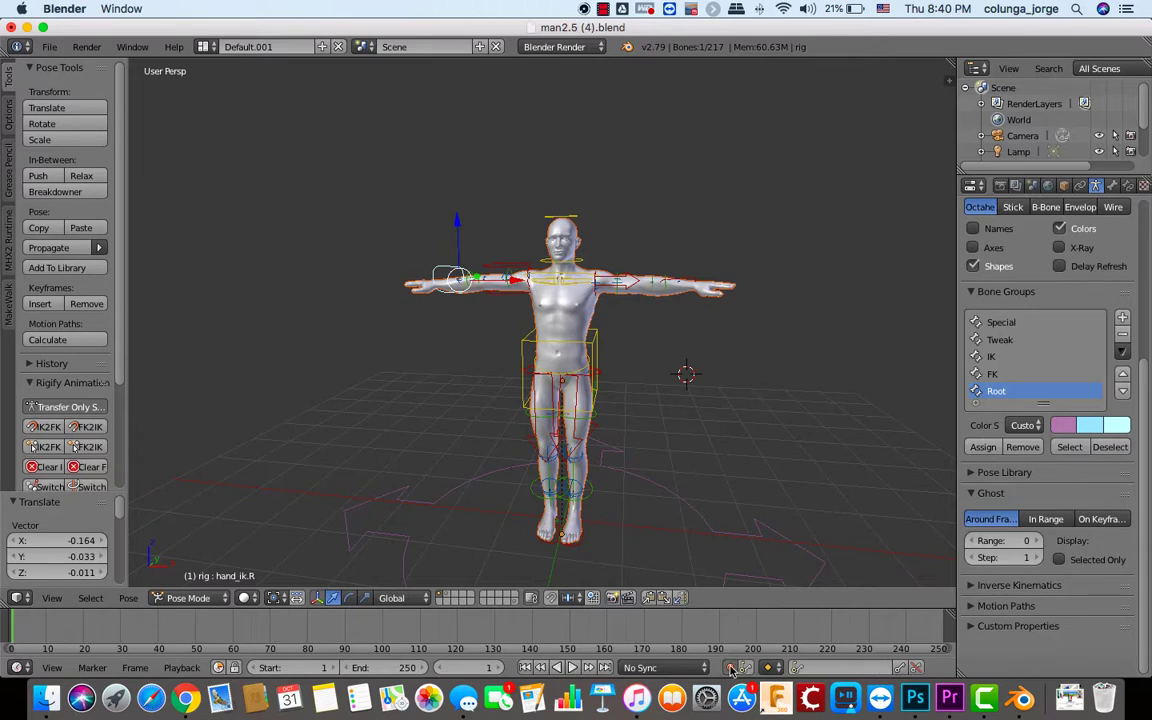
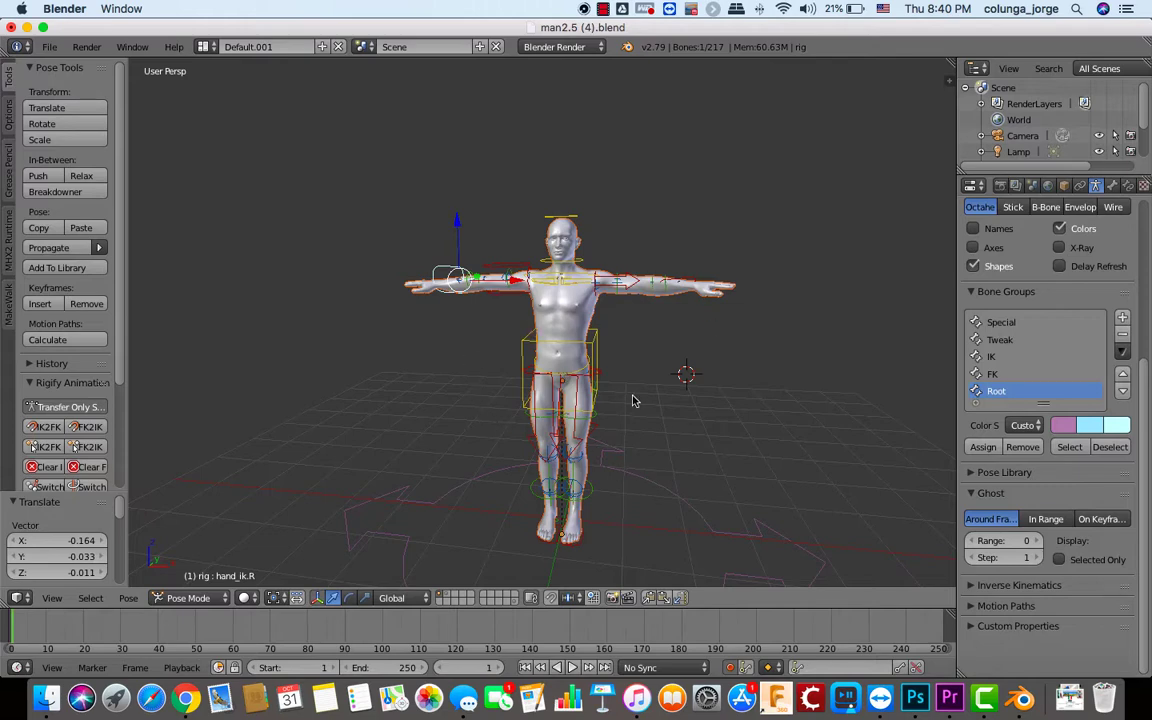
- Try moving the torso control by about 0.267 in X, -0.079 in Y and -0.672 in Z, and undo the move
{"action": "scroll", "coordinate": [645, 433], "scroll_direction": "right", "scroll_amount": 5}
{"action": "scroll", "coordinate": [645, 433], "scroll_direction": "down", "scroll_amount": 5}
{"action": "scroll", "coordinate": [645, 433], "scroll_direction": "left", "scroll_amount": 10}
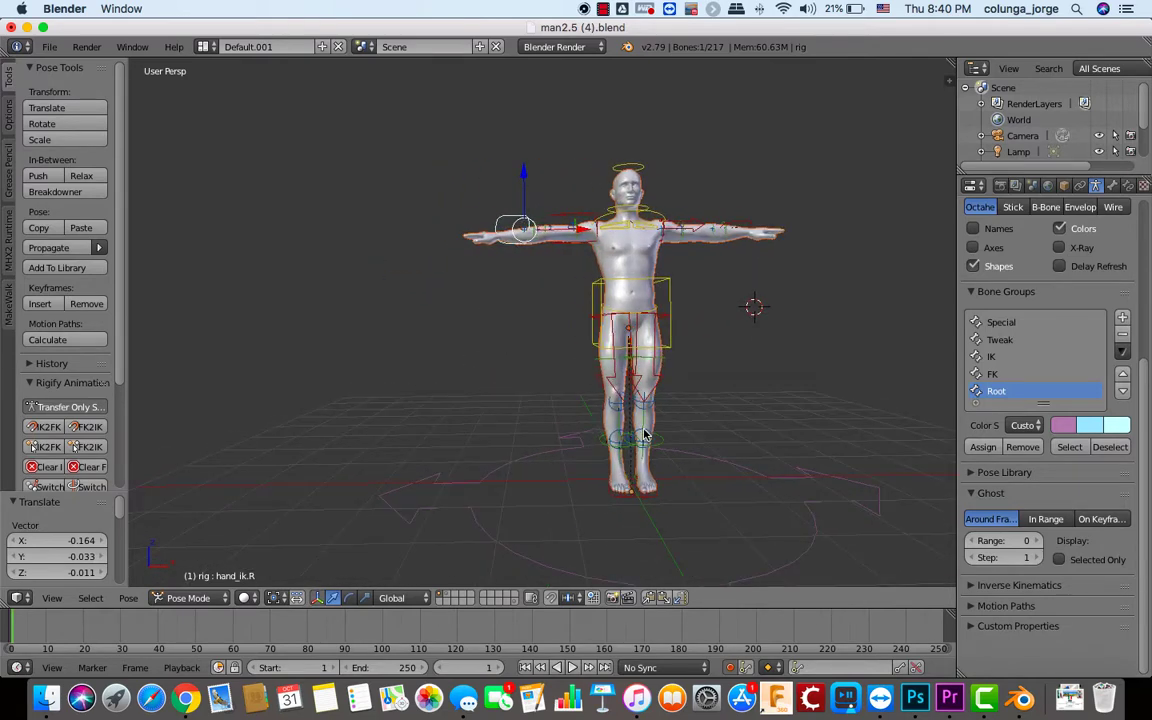
{"action": "scroll", "coordinate": [645, 433], "scroll_direction": "down", "scroll_amount": 3}
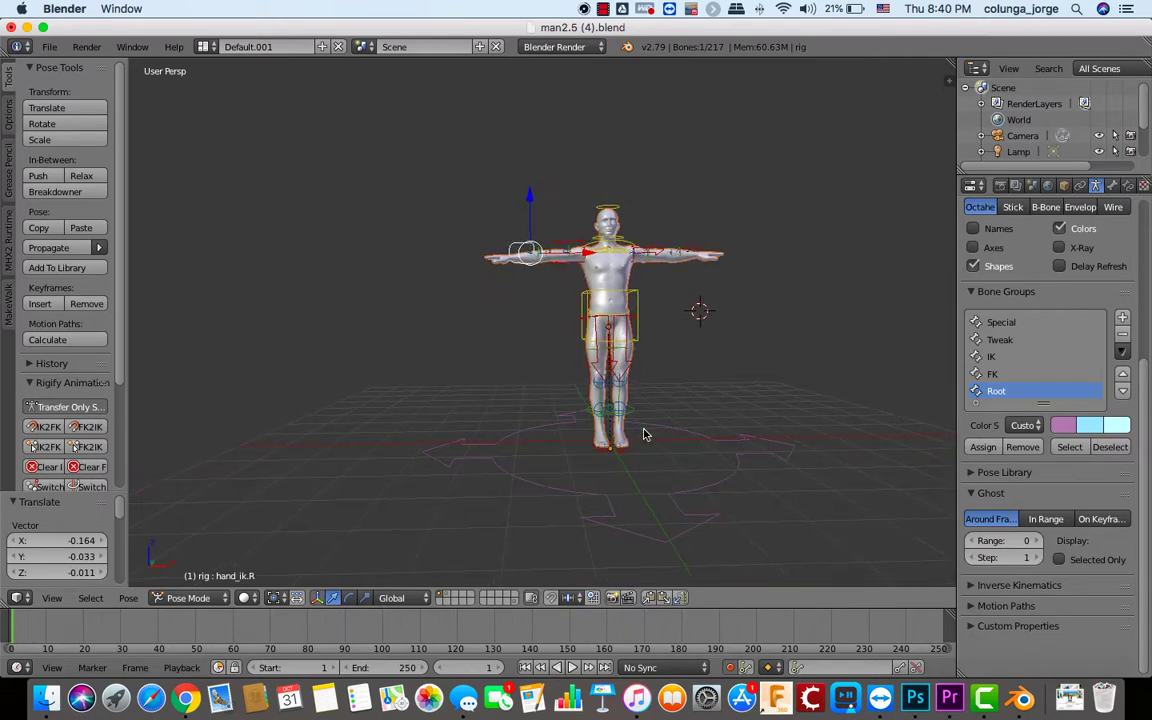
{"action": "scroll", "coordinate": [645, 433], "scroll_direction": "up", "scroll_amount": 3}
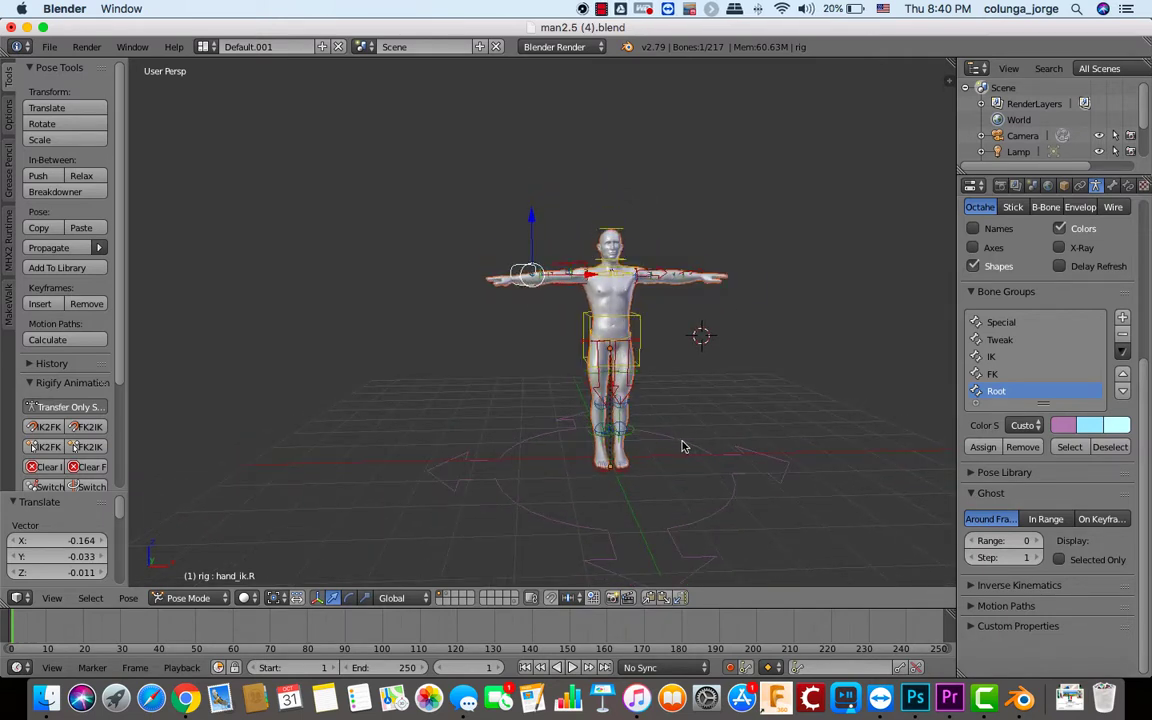
{"action": "right_click", "coordinate": [681, 446]}
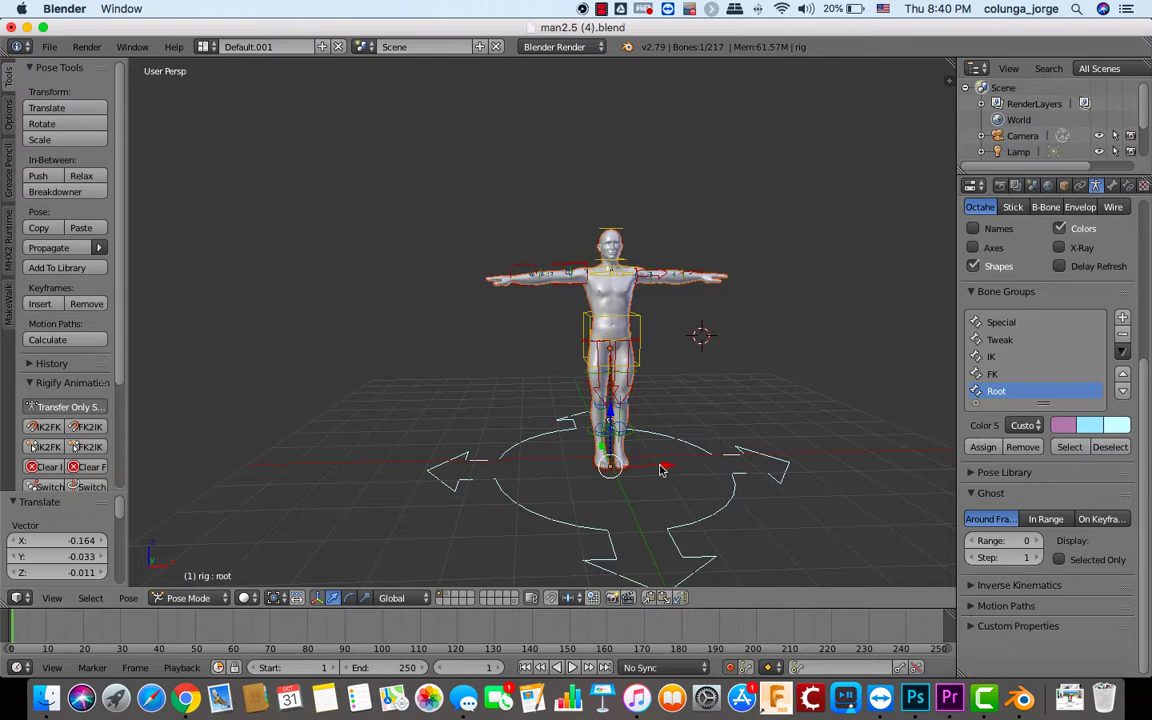
{"action": "right_click", "coordinate": [641, 333]}
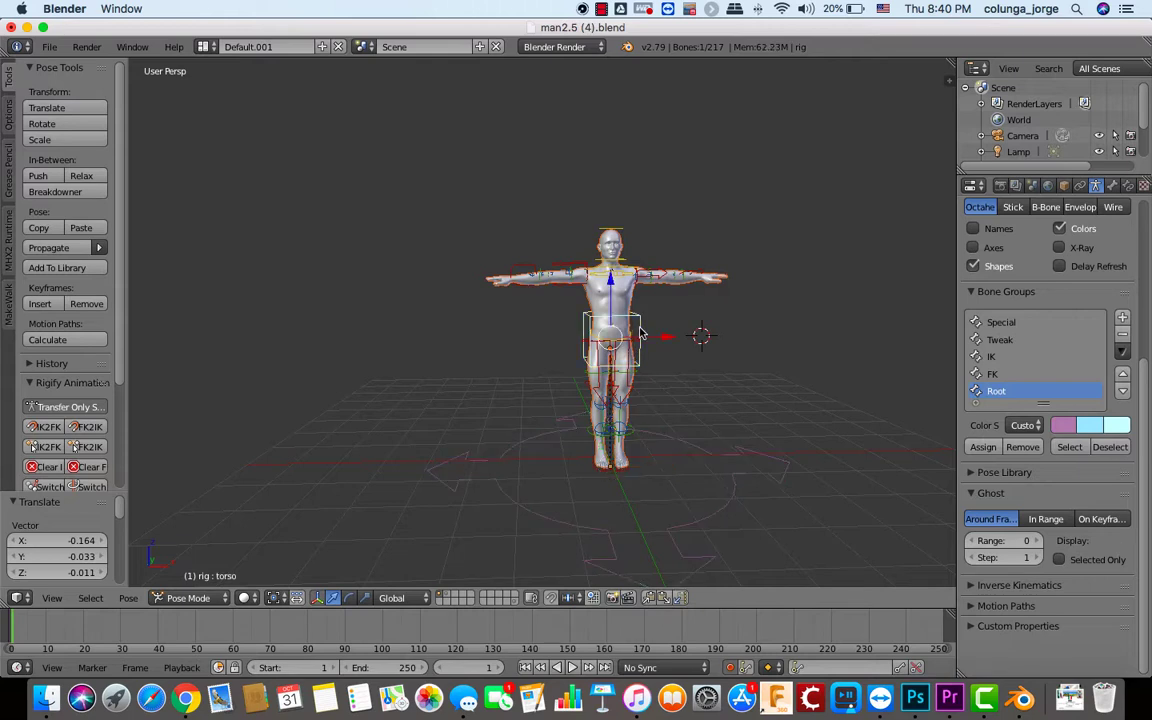
{"action": "key", "text": "g"}
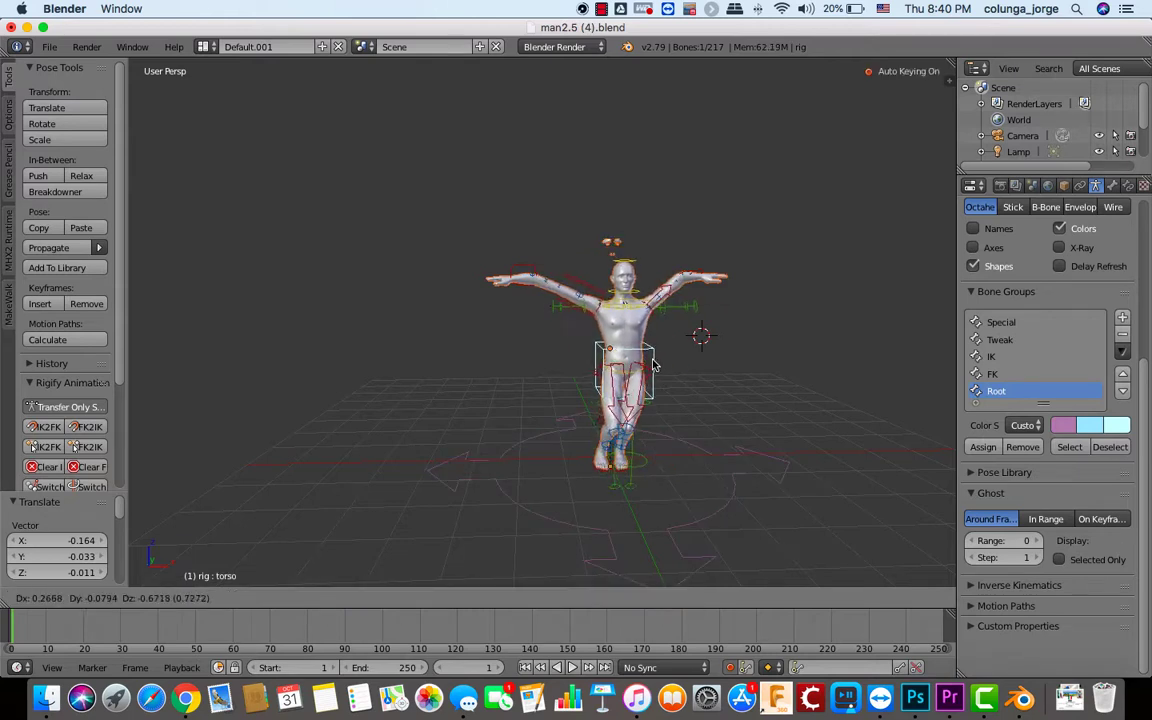
{"action": "left_click", "coordinate": [654, 365]}
{"action": "scroll", "coordinate": [611, 240], "scroll_direction": "up", "scroll_amount": 5}
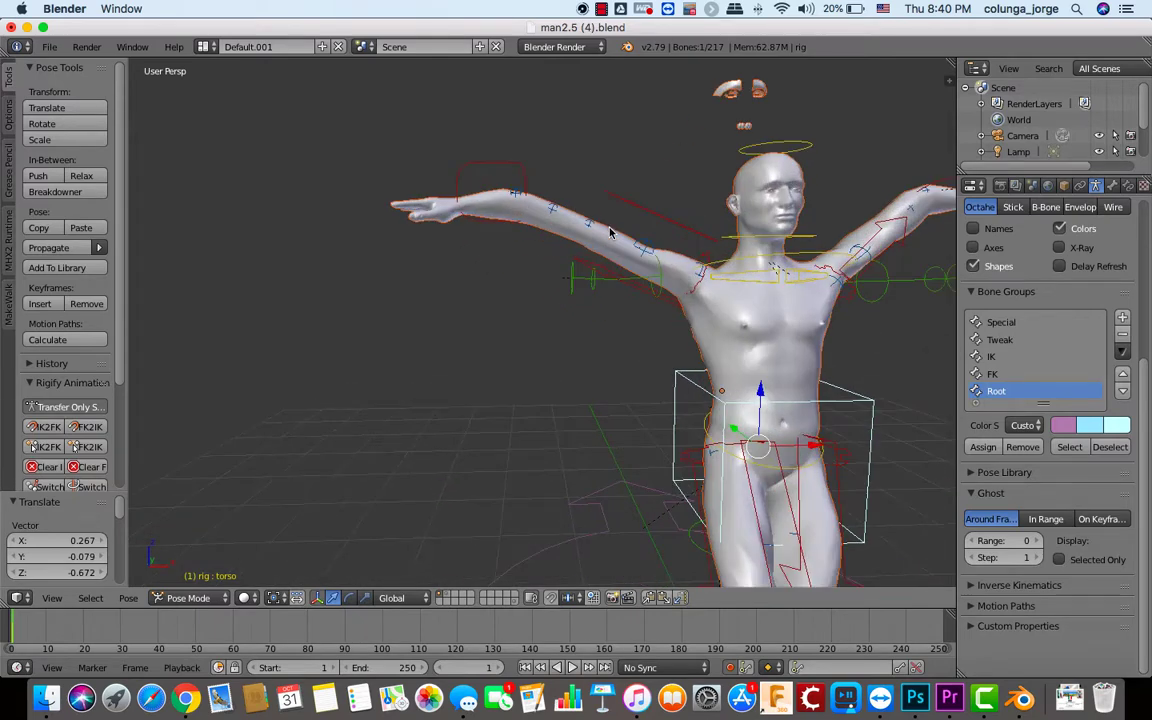
{"action": "scroll", "coordinate": [701, 172], "scroll_direction": "up", "scroll_amount": 2}
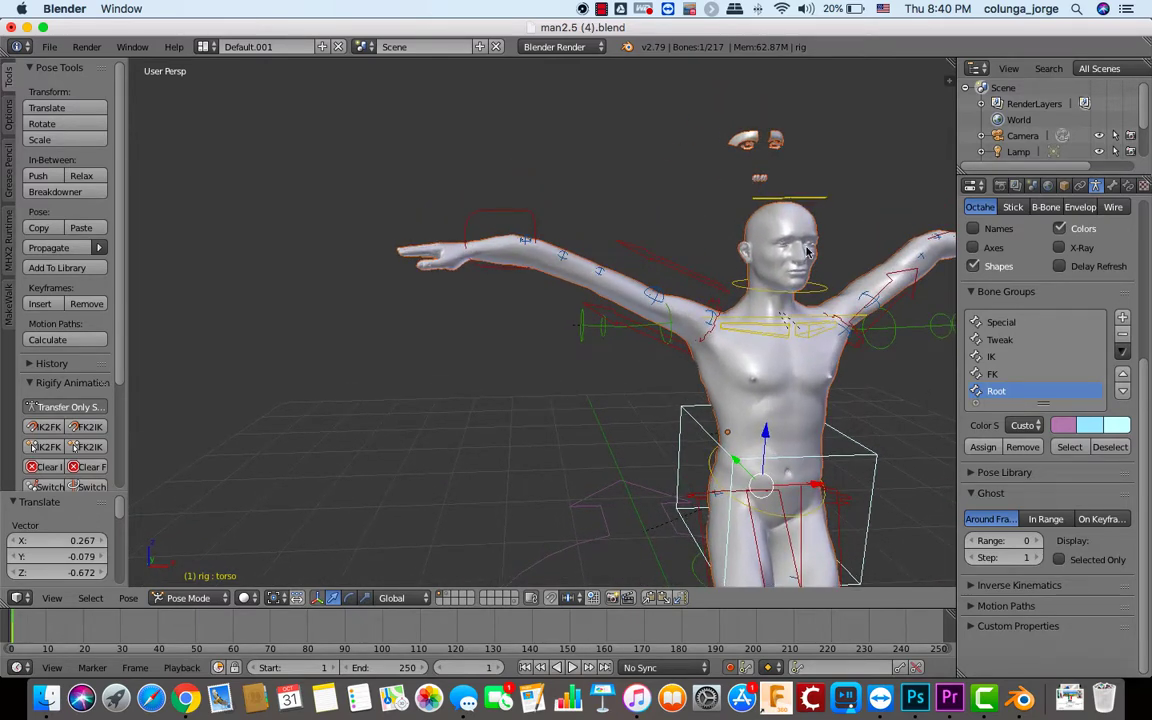
{"action": "key", "text": "ctrl+z"}
{"action": "scroll", "coordinate": [800, 232], "scroll_direction": "down", "scroll_amount": 7}
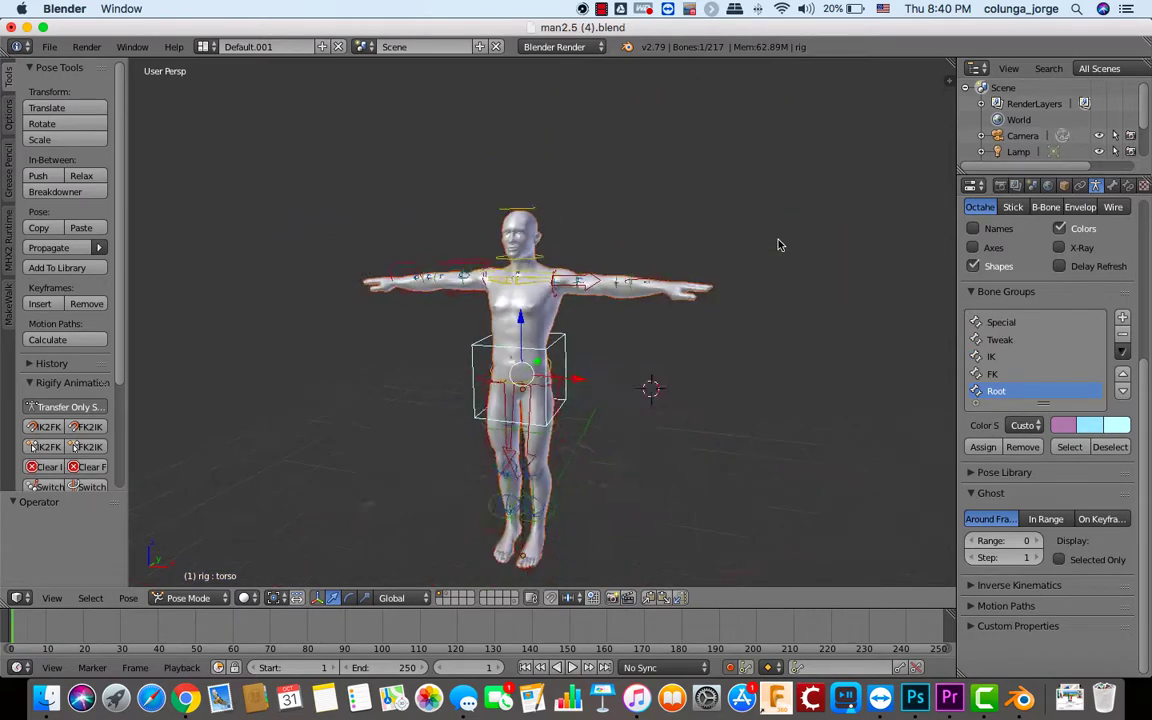
- Move the root control along X by about 5.039 and by a further 5.331
{"action": "scroll", "coordinate": [780, 245], "scroll_direction": "down", "scroll_amount": 3}
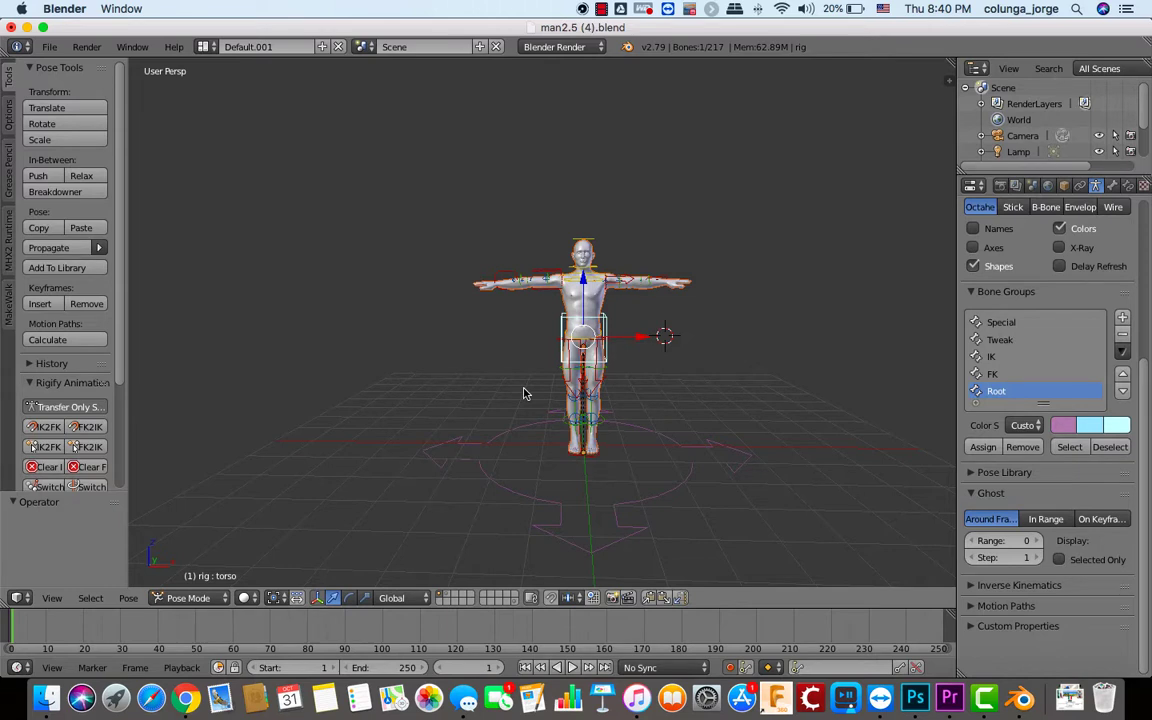
{"action": "right_click", "coordinate": [675, 453]}
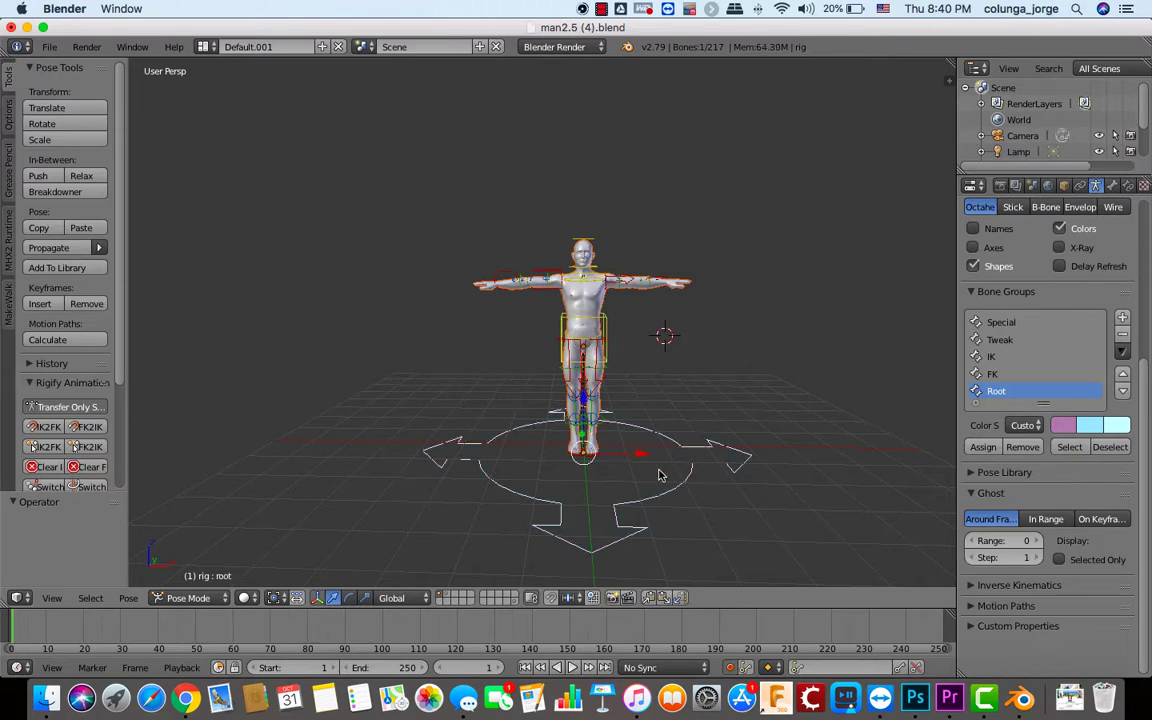
{"action": "middle_click_drag", "start_coordinate": [672, 473], "coordinate": [681, 477]}
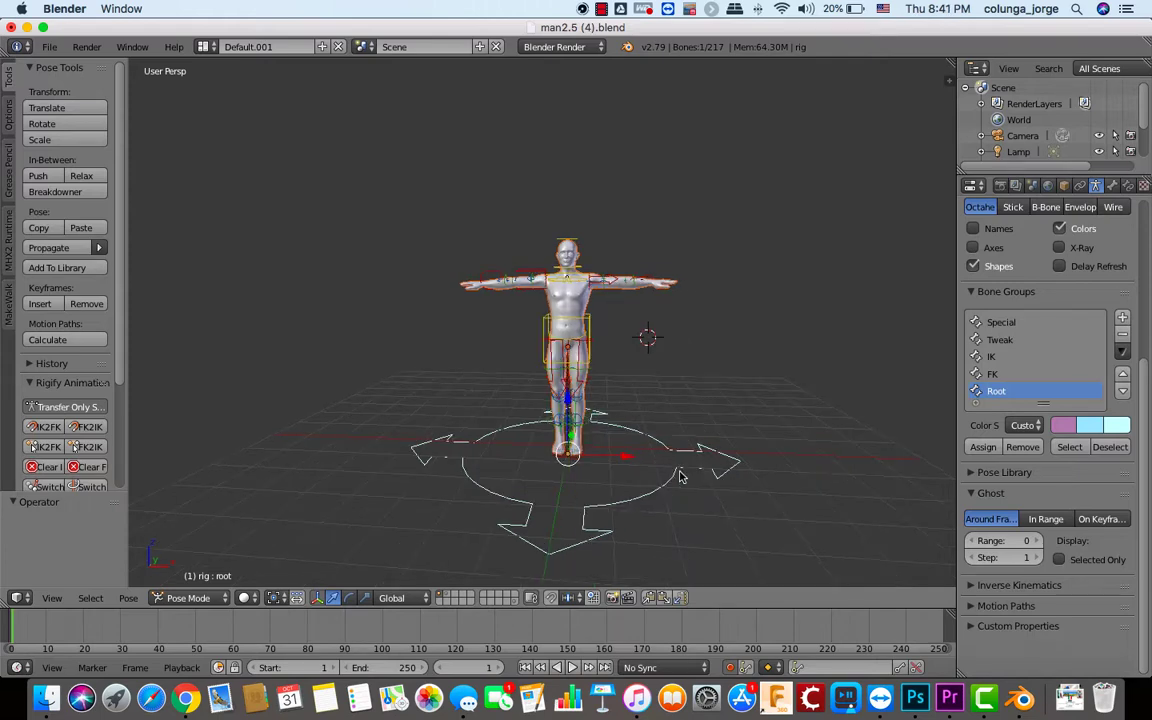
{"action": "key", "text": "g"}
{"action": "key", "text": "x"}
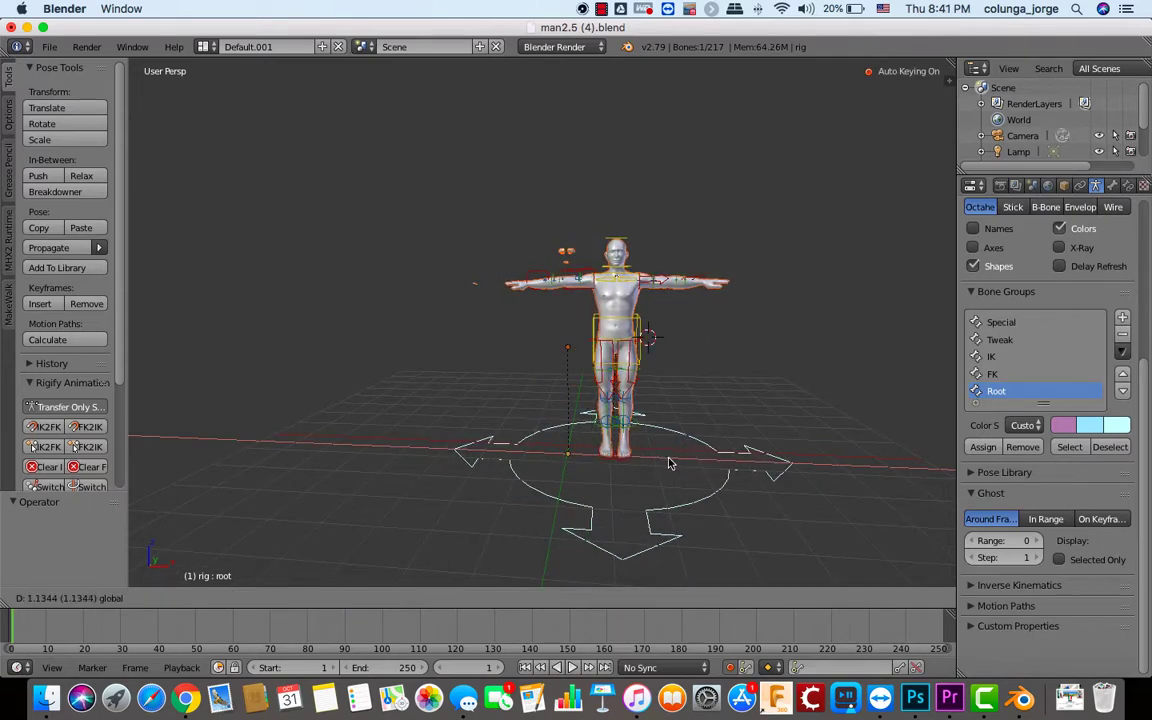
{"action": "left_click", "coordinate": [840, 449]}
{"action": "scroll", "coordinate": [689, 468], "scroll_direction": "down", "scroll_amount": 4}
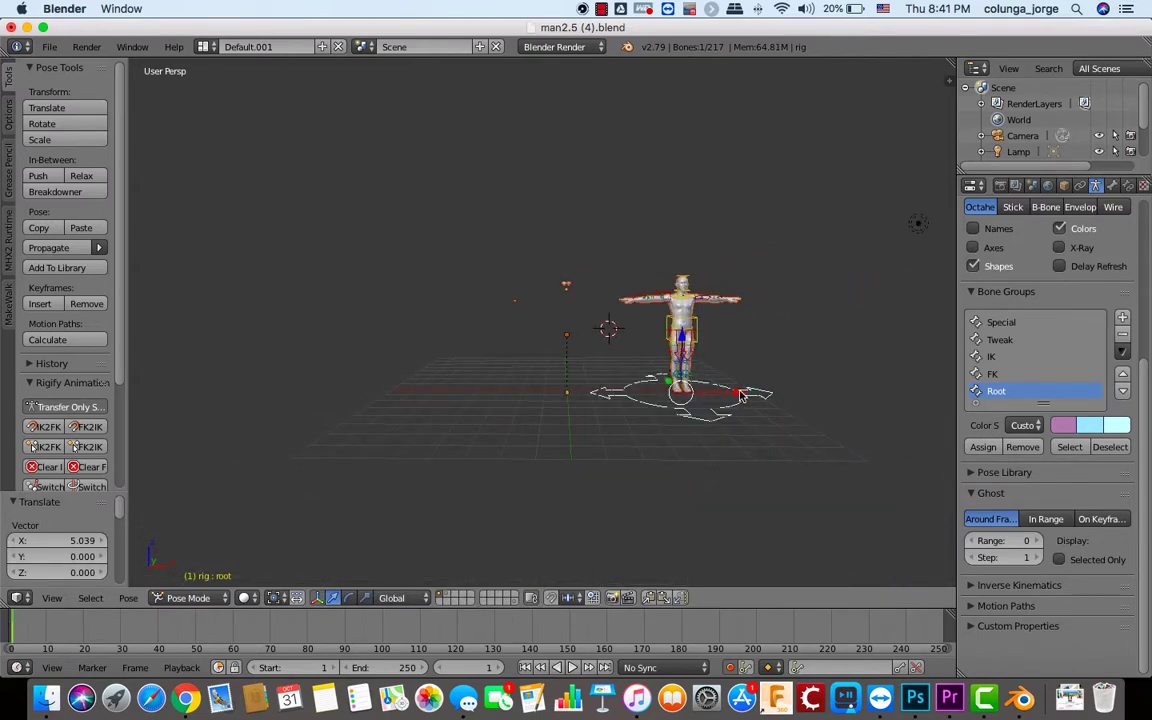
{"action": "key", "text": "g"}
{"action": "key", "text": "x"}
{"action": "left_click", "coordinate": [864, 390]}
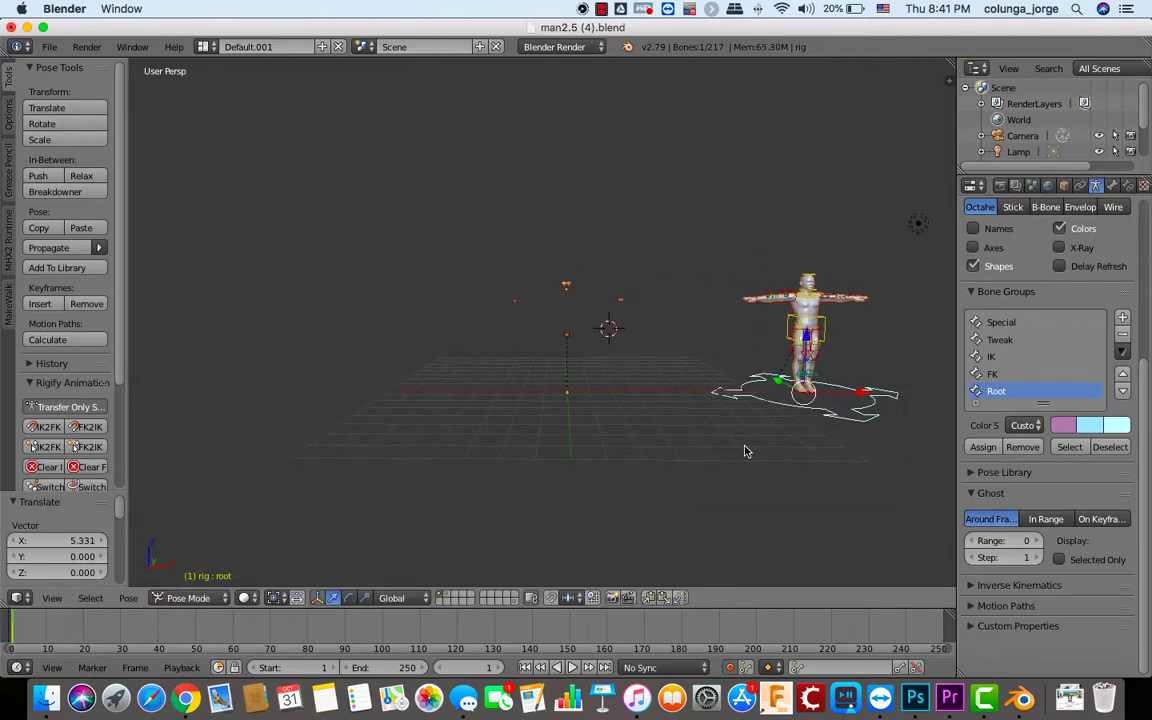
- Examine the small face and hand mesh pieces near the origin and the moved body from several angles
{"action": "scroll", "coordinate": [745, 451], "scroll_direction": "right", "scroll_amount": 10}
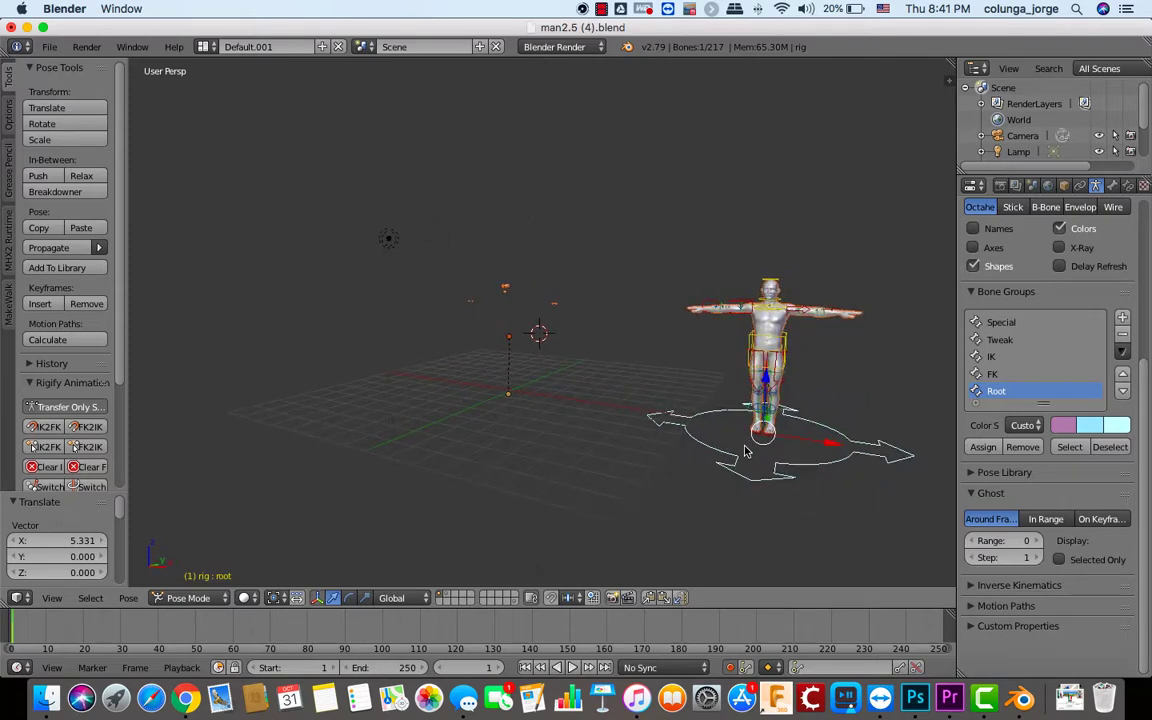
{"action": "scroll", "coordinate": [745, 451], "scroll_direction": "right", "scroll_amount": 8}
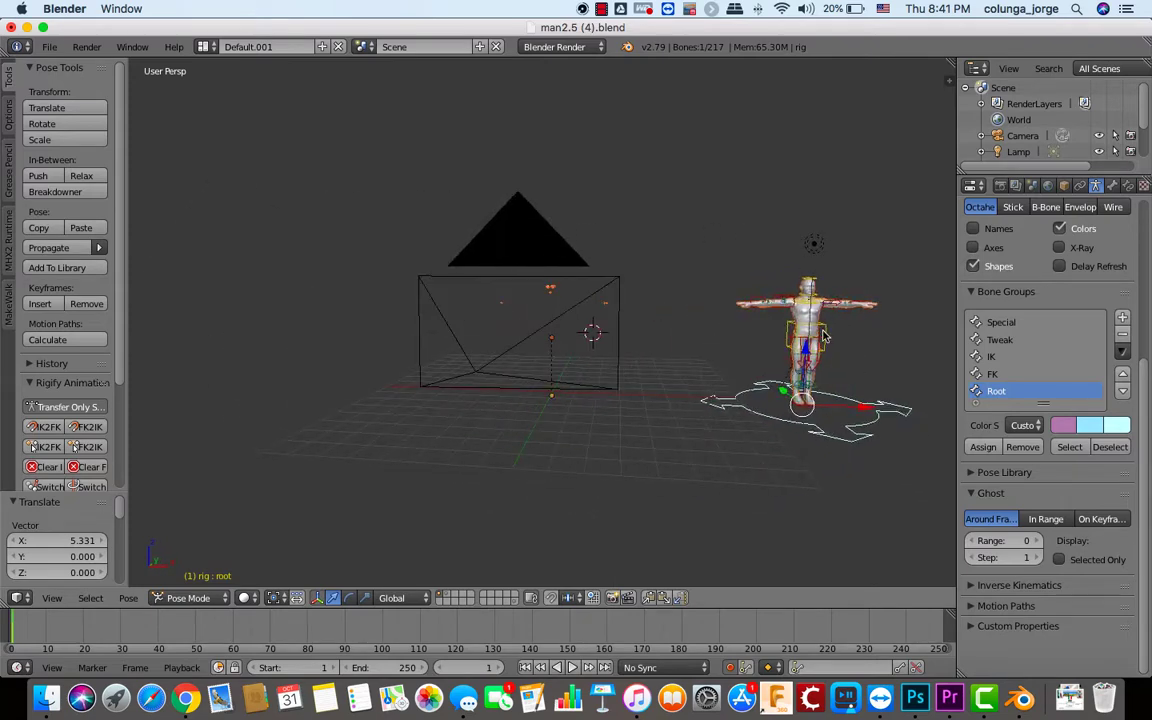
{"action": "scroll", "coordinate": [824, 337], "scroll_direction": "right", "scroll_amount": 10}
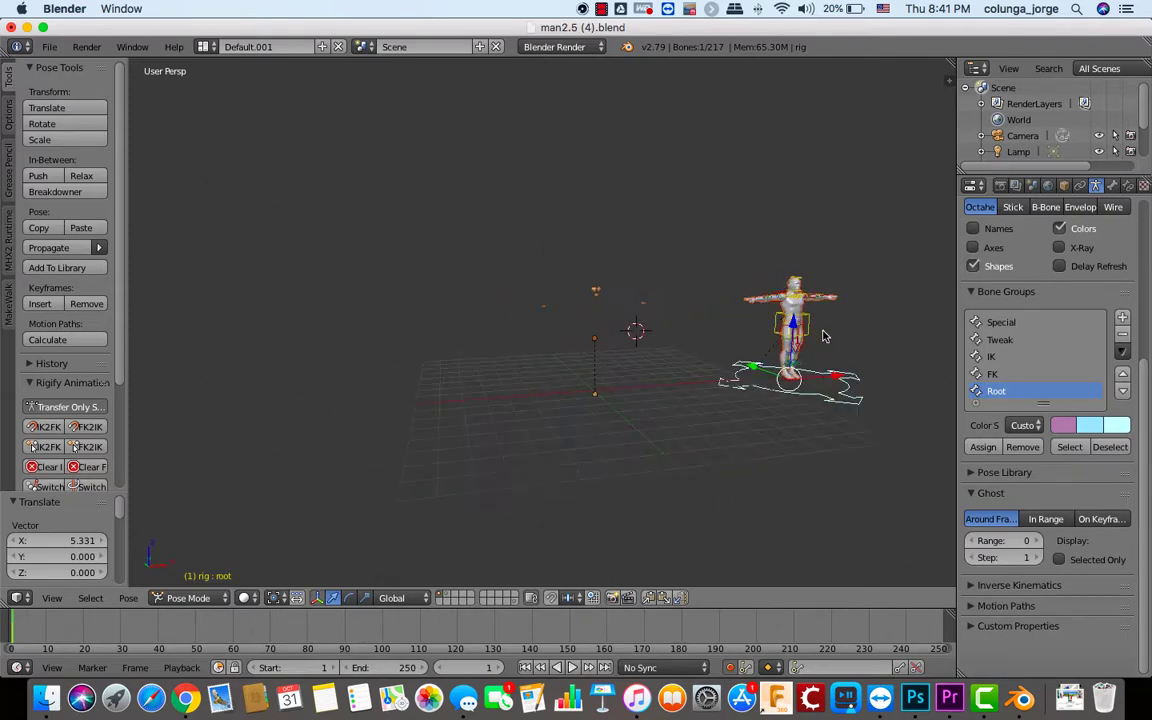
{"action": "scroll", "coordinate": [570, 313], "scroll_direction": "right", "scroll_amount": 5}
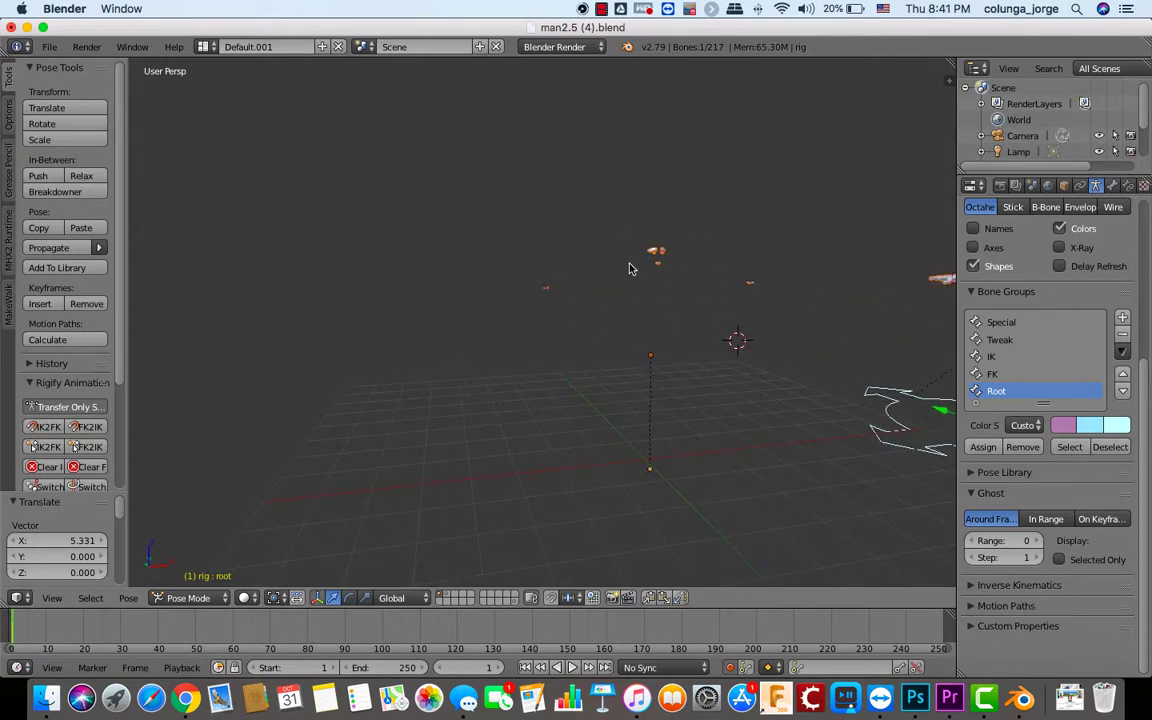
{"action": "scroll", "coordinate": [735, 332], "scroll_direction": "right", "scroll_amount": 4}
{"action": "scroll", "coordinate": [735, 332], "scroll_direction": "down", "scroll_amount": 5}
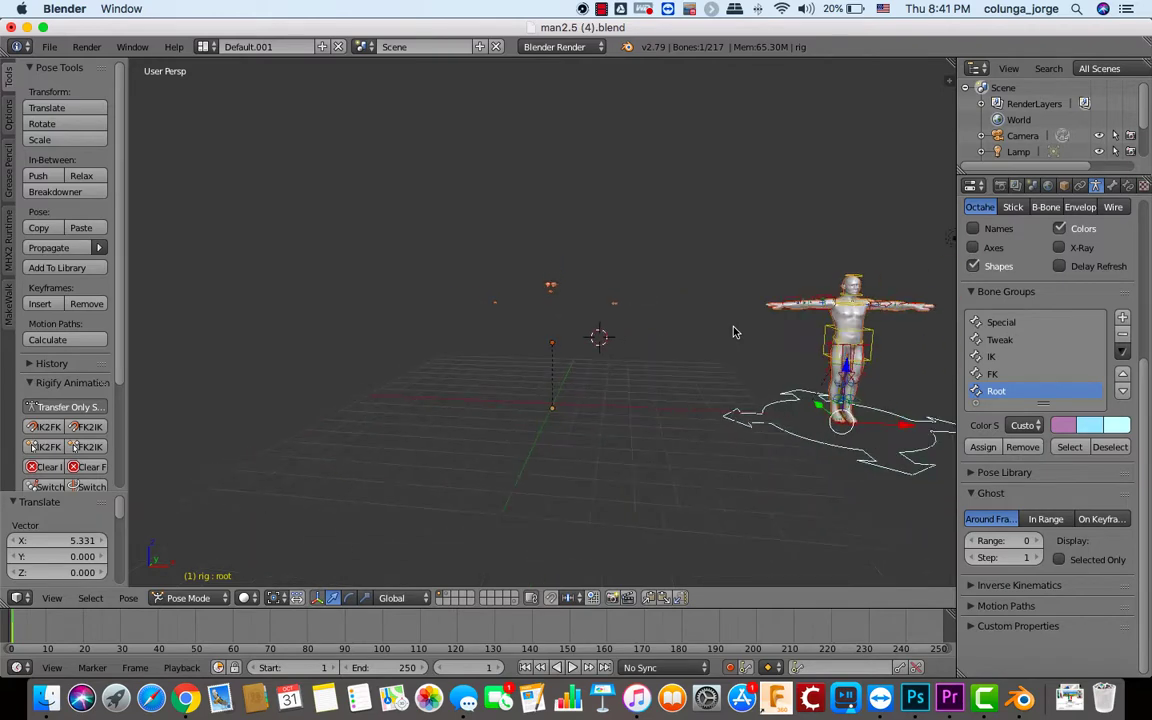
- Move the torso control along Z by about -0.039 at frame 1
{"action": "right_click", "coordinate": [735, 332]}
{"action": "scroll", "coordinate": [735, 332], "scroll_direction": "up", "scroll_amount": 5}
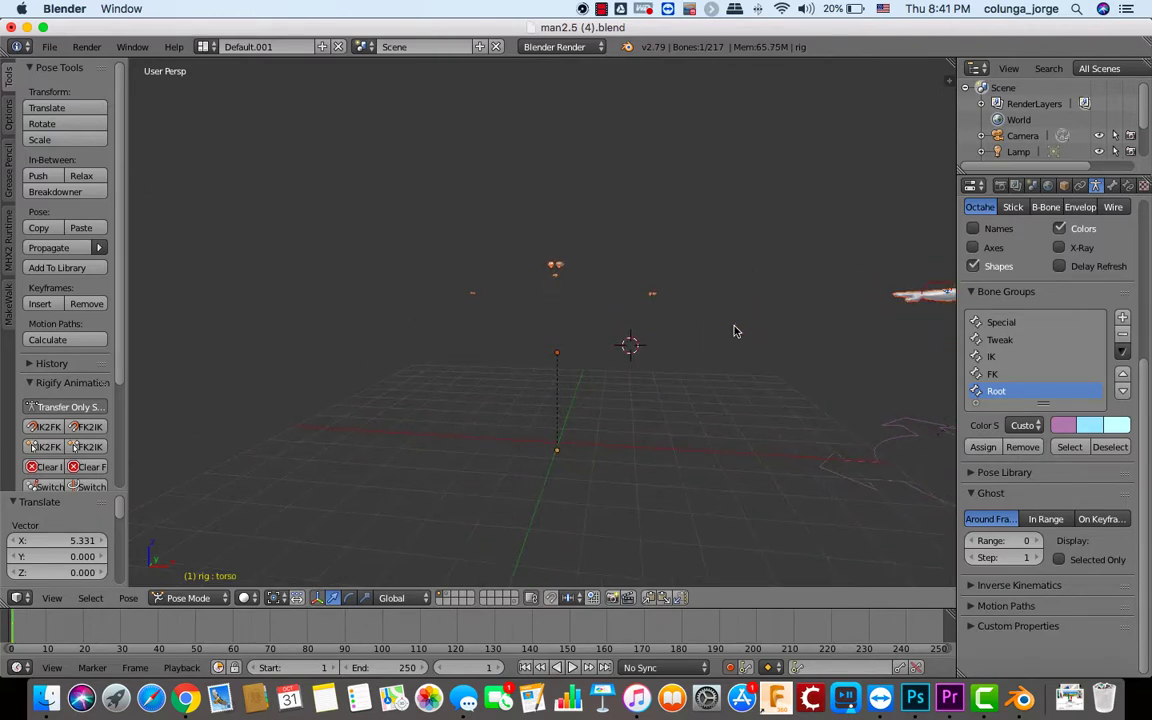
{"action": "scroll", "coordinate": [787, 368], "scroll_direction": "right", "scroll_amount": 5, "text": "shift"}
{"action": "scroll", "coordinate": [787, 368], "scroll_direction": "up", "scroll_amount": 5}
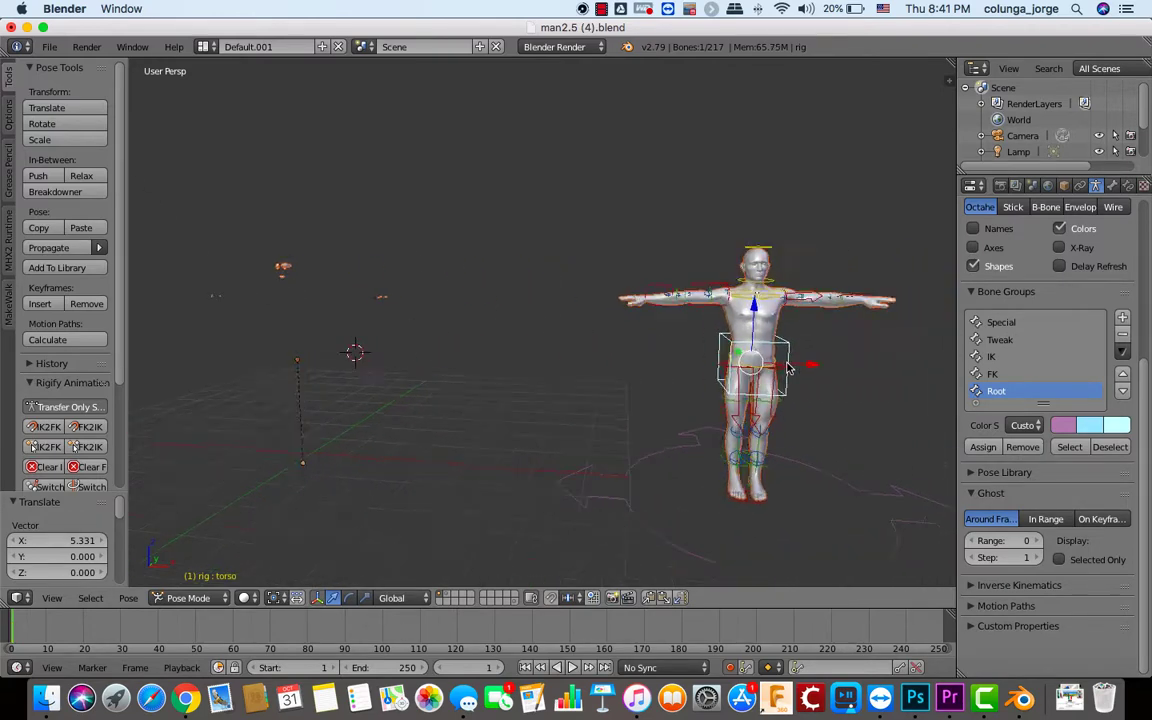
{"action": "scroll", "coordinate": [787, 368], "scroll_direction": "right", "scroll_amount": 5, "text": "shift"}
{"action": "scroll", "coordinate": [787, 368], "scroll_direction": "down", "scroll_amount": 3, "text": "shift"}
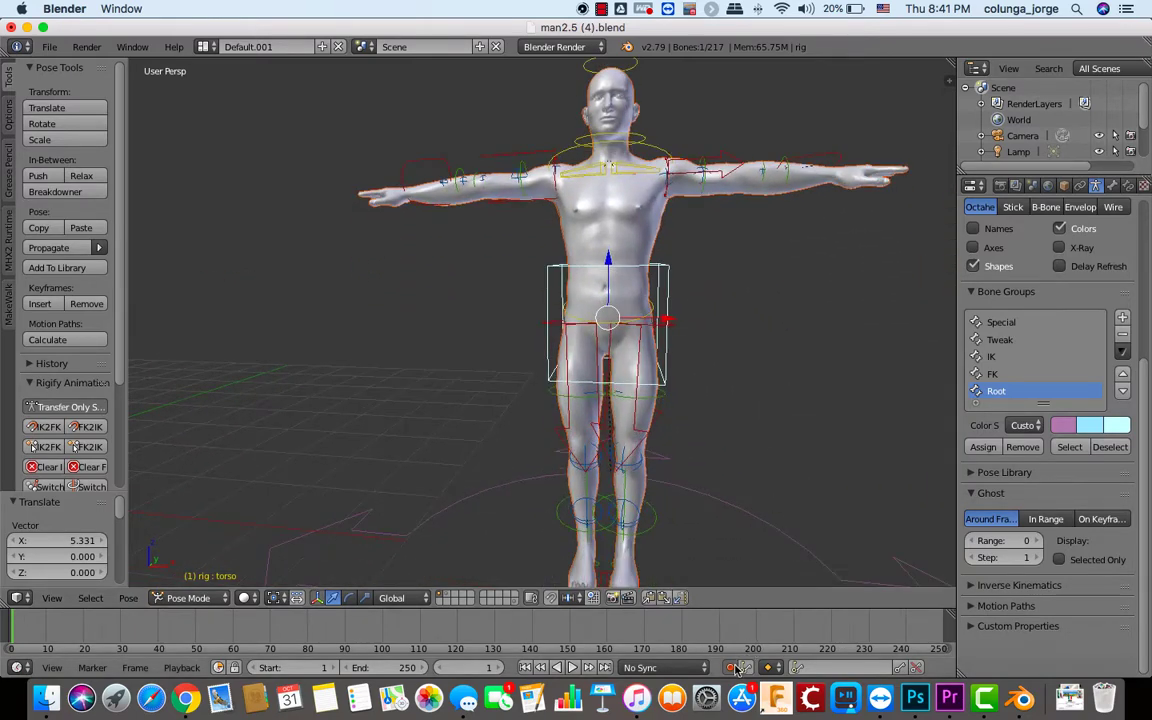
{"action": "scroll", "coordinate": [524, 406], "scroll_direction": "up", "scroll_amount": 4}
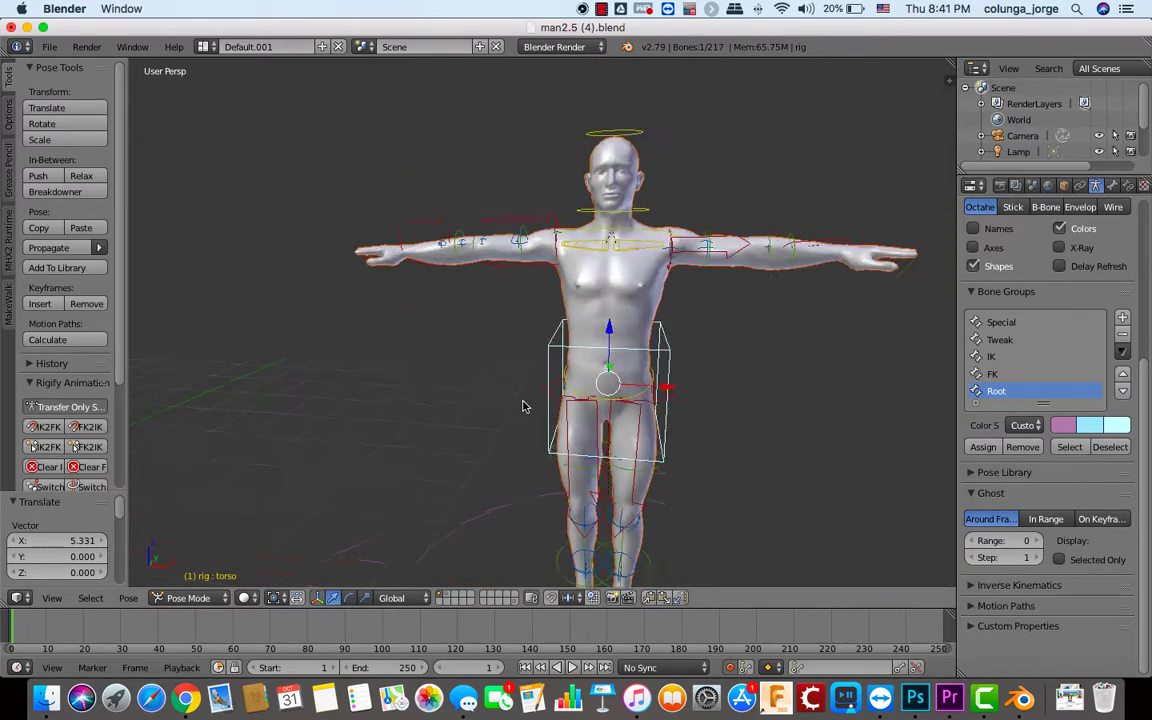
{"action": "scroll", "coordinate": [524, 406], "scroll_direction": "down", "scroll_amount": 1}
{"action": "scroll", "coordinate": [524, 405], "scroll_direction": "down", "scroll_amount": 3}
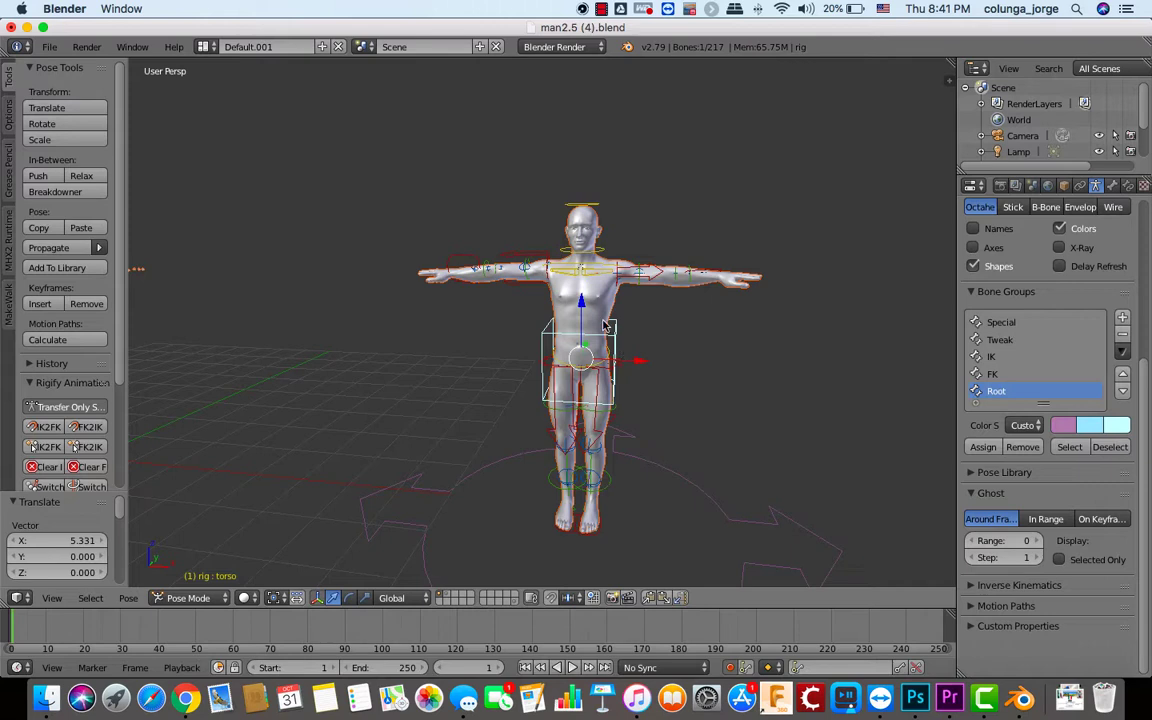
{"action": "left_click_drag", "start_coordinate": [582, 308], "coordinate": [582, 312]}
- At frame 20, move the torso control along Z by about -0.528 to record a lowered pose
{"action": "key", "text": "alt+a"}
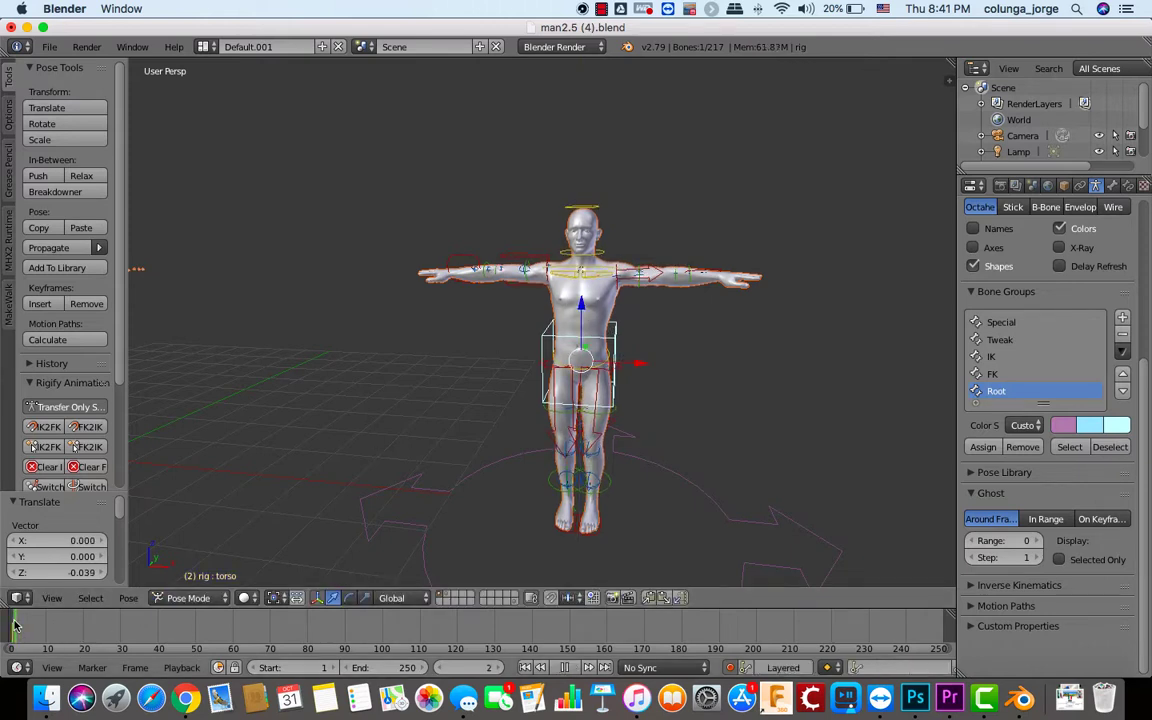
{"action": "key", "text": "alt+a"}
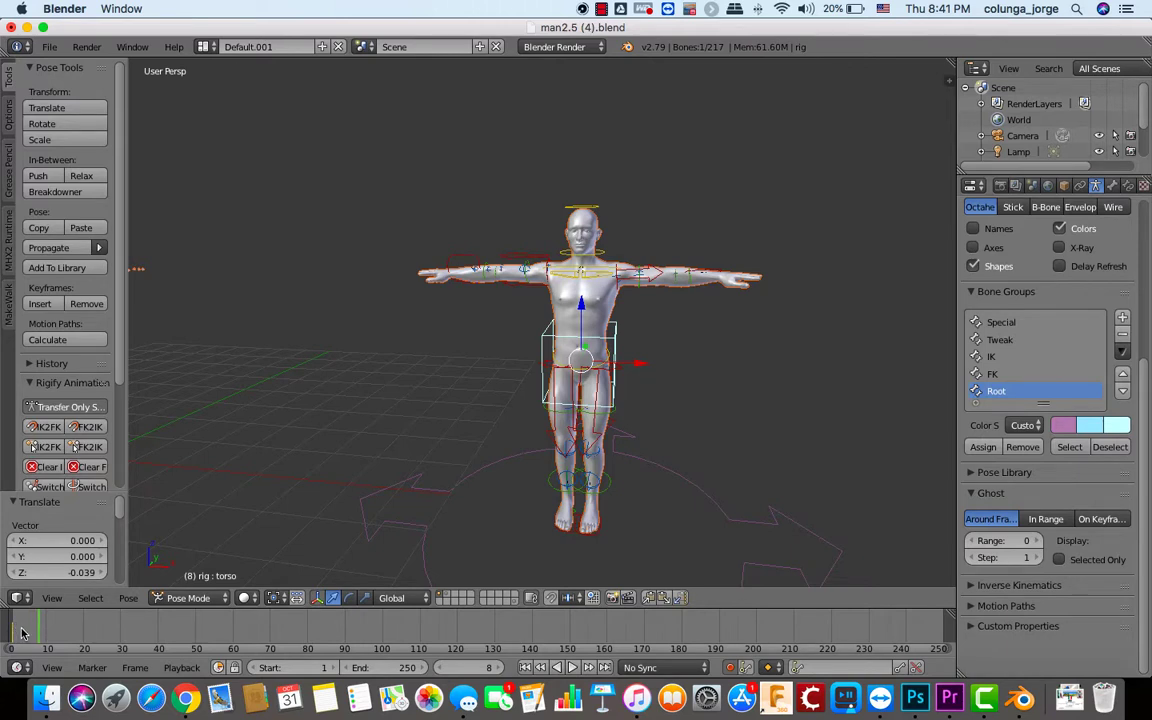
{"action": "key", "text": "alt+a"}
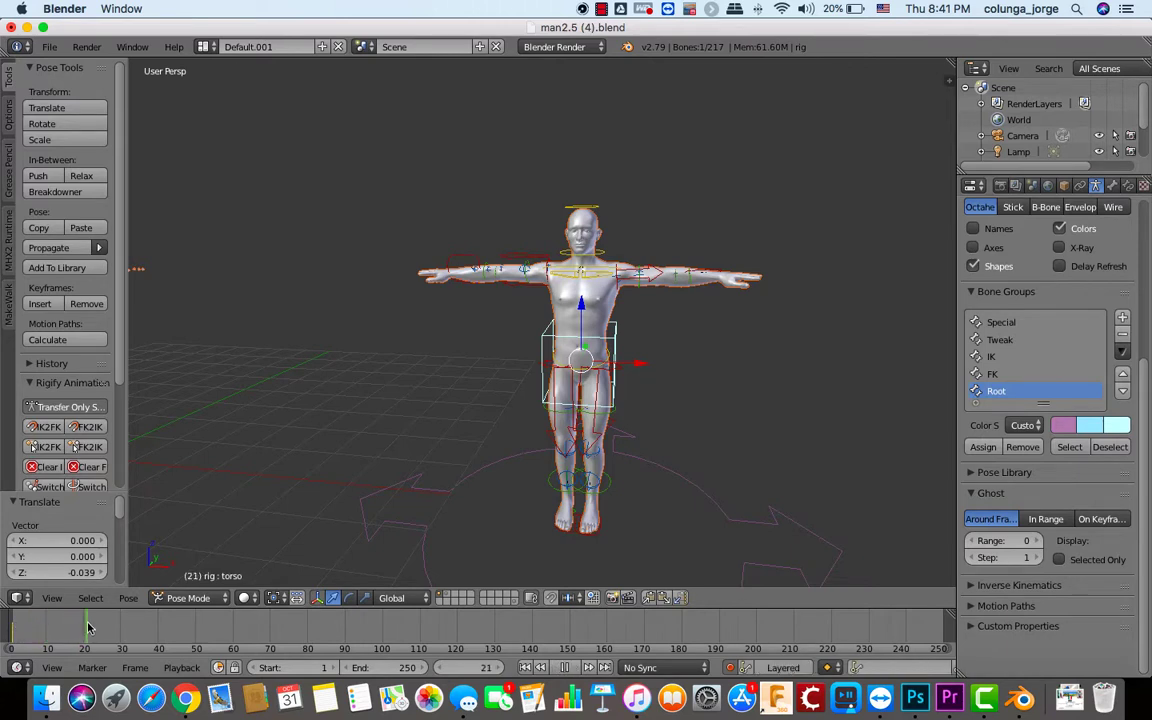
{"action": "key", "text": "alt+a"}
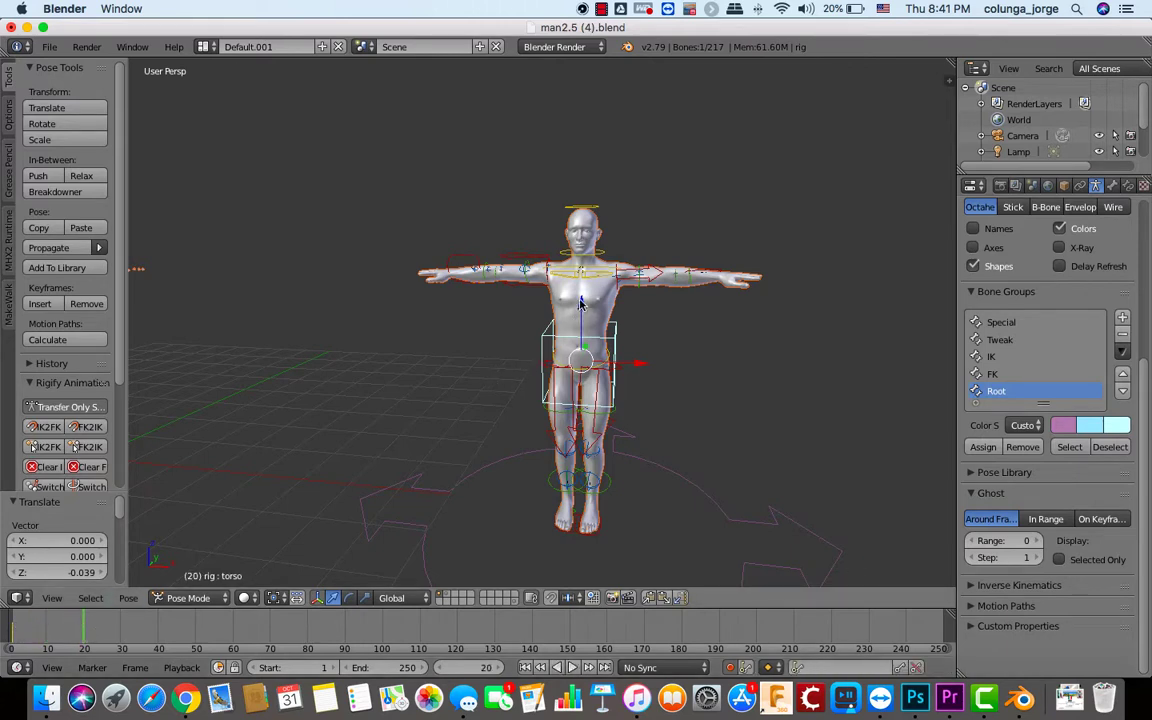
{"action": "left_click_drag", "start_coordinate": [581, 302], "coordinate": [580, 350]}
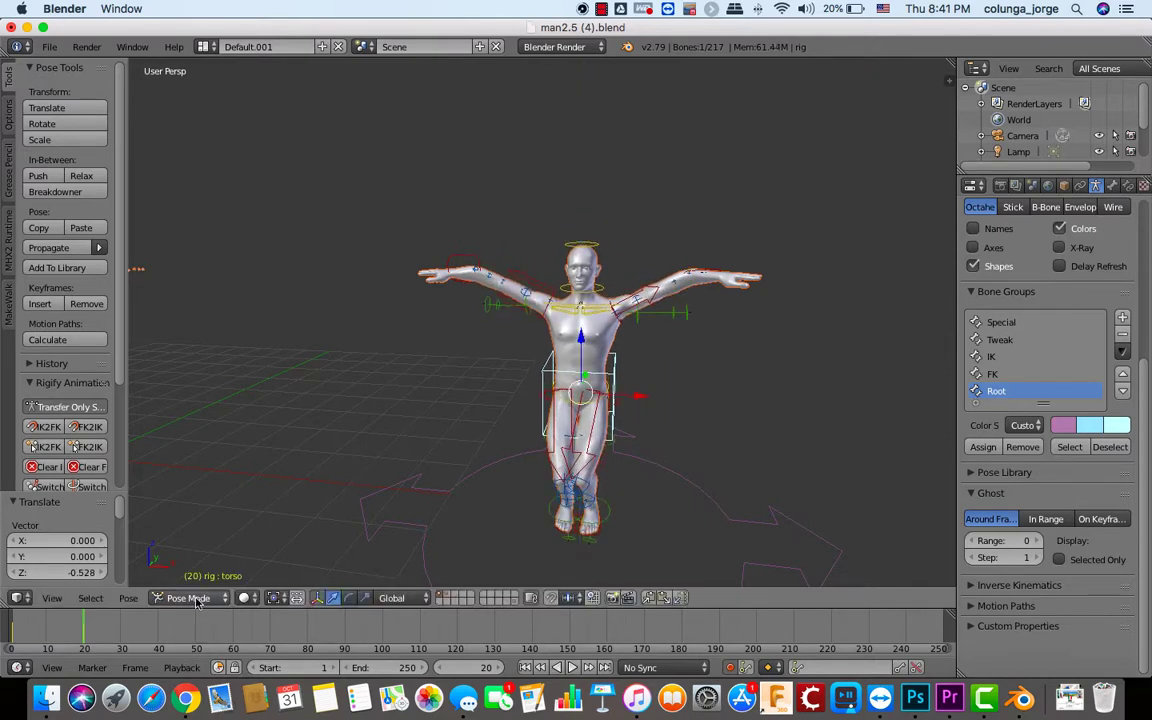
- Return to frame 0 and play back the torso animation past frame 20
{"action": "left_click_drag", "start_coordinate": [85, 629], "coordinate": [3, 637]}
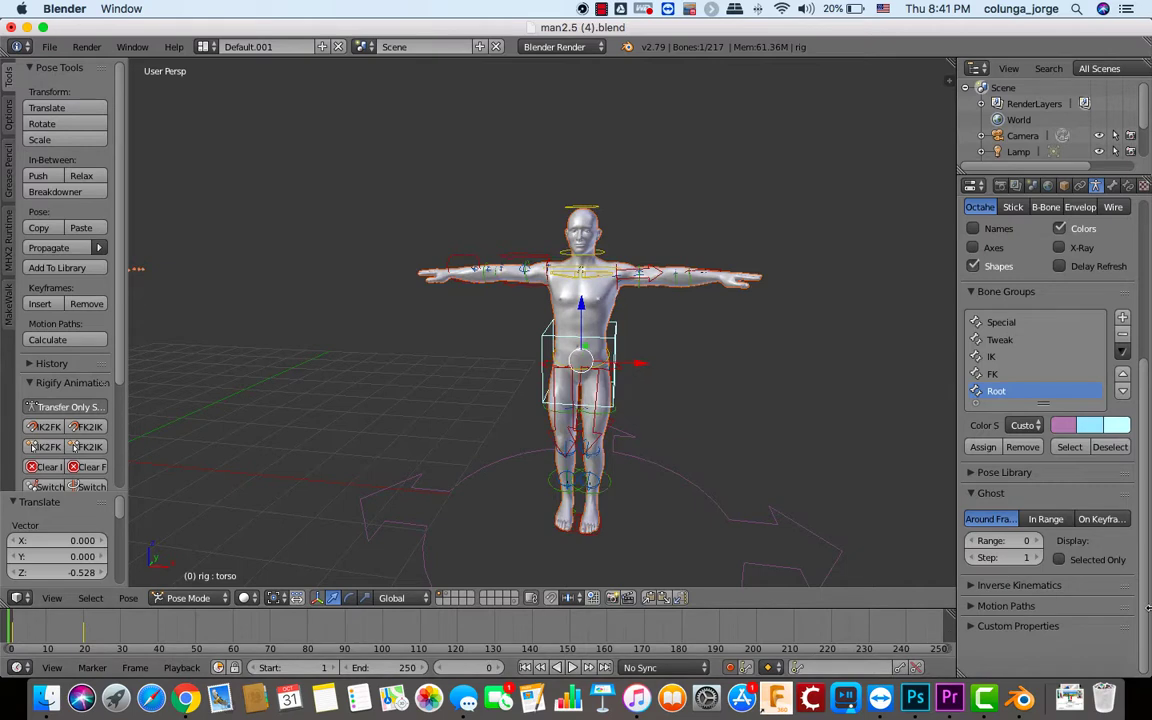
{"action": "left_click", "coordinate": [572, 667]}
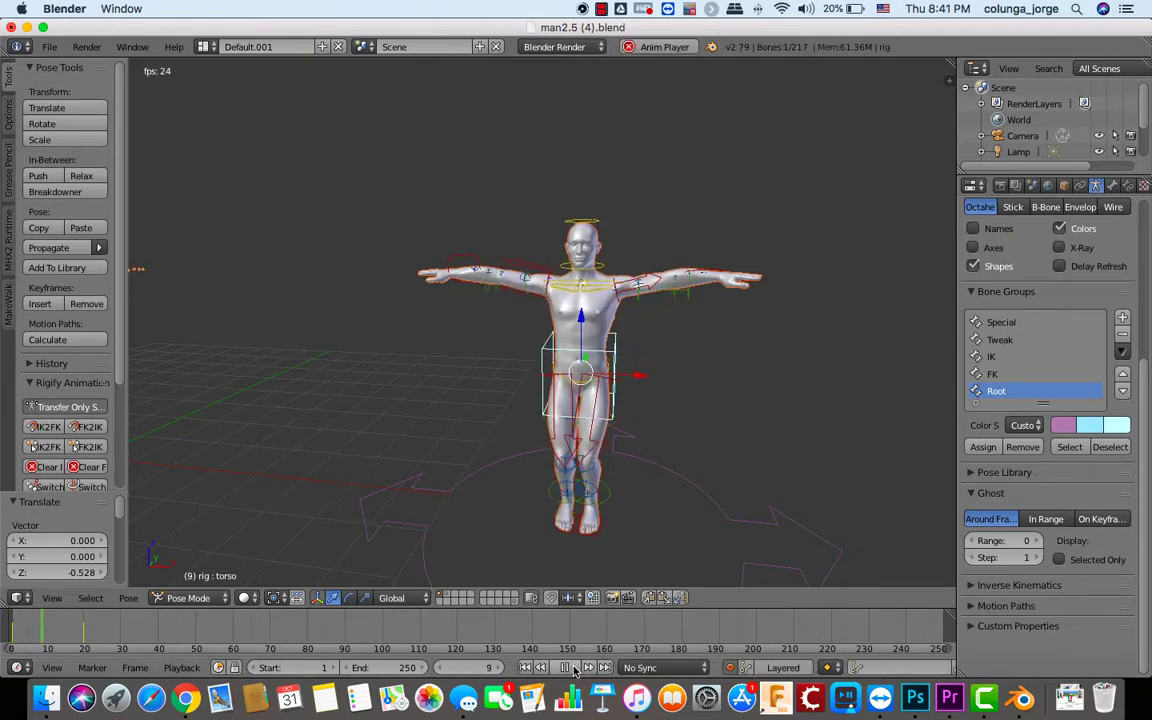
{"action": "left_click", "coordinate": [570, 667]}
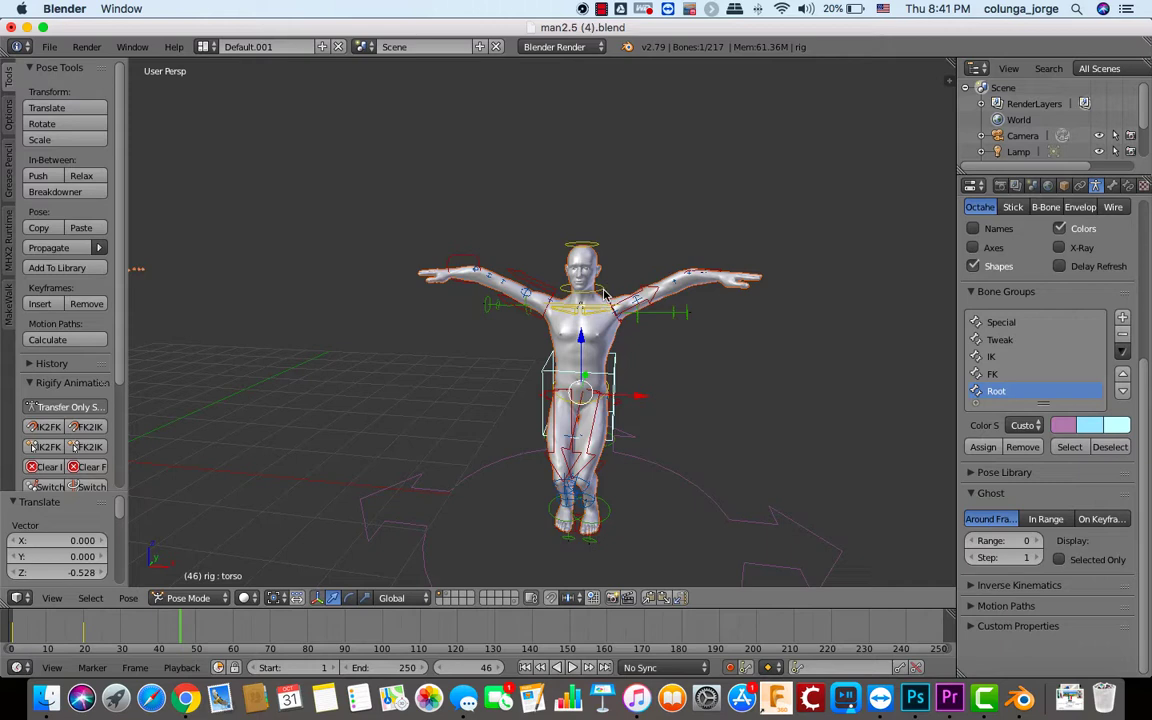
- Try rotating the neck control by about 8.4° at frame 46, and undo the rotation
{"action": "right_click", "coordinate": [600, 290]}
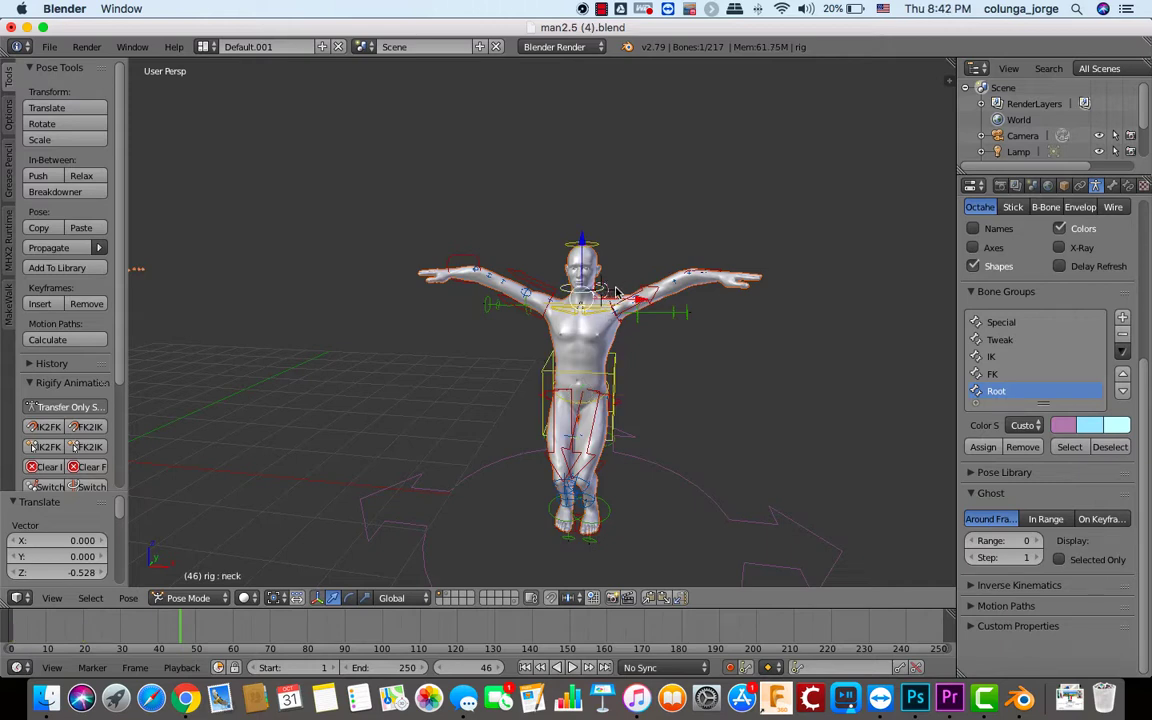
{"action": "key", "text": "r"}
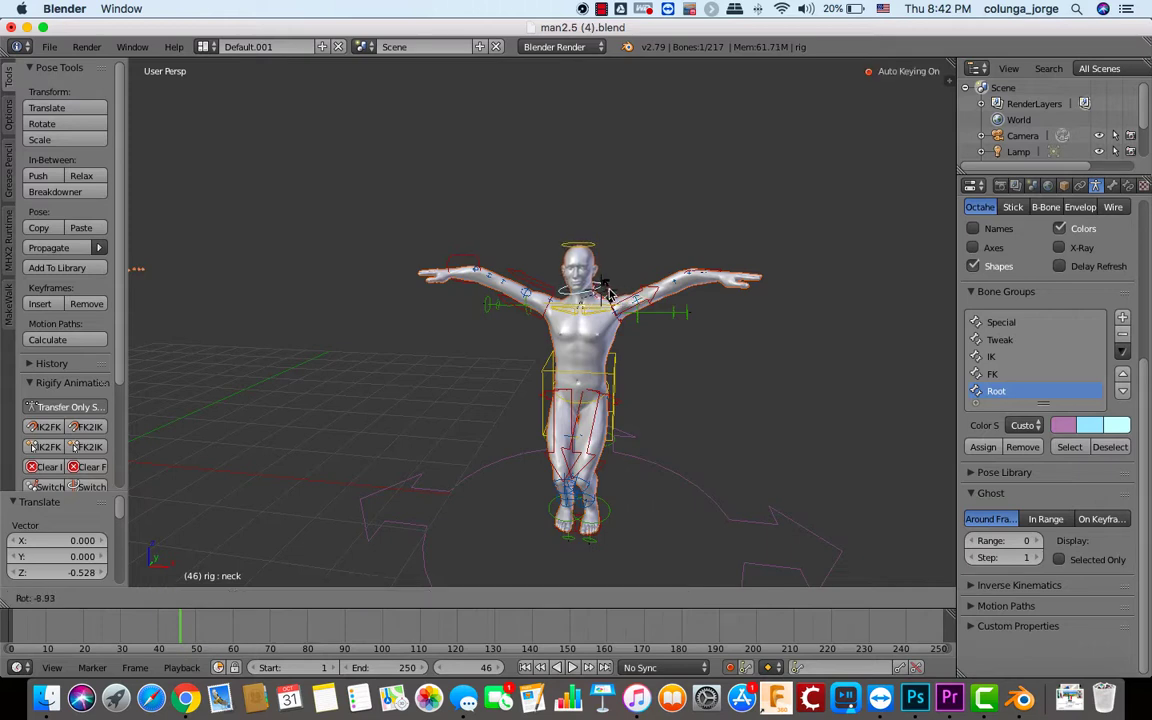
{"action": "left_click", "coordinate": [567, 275]}
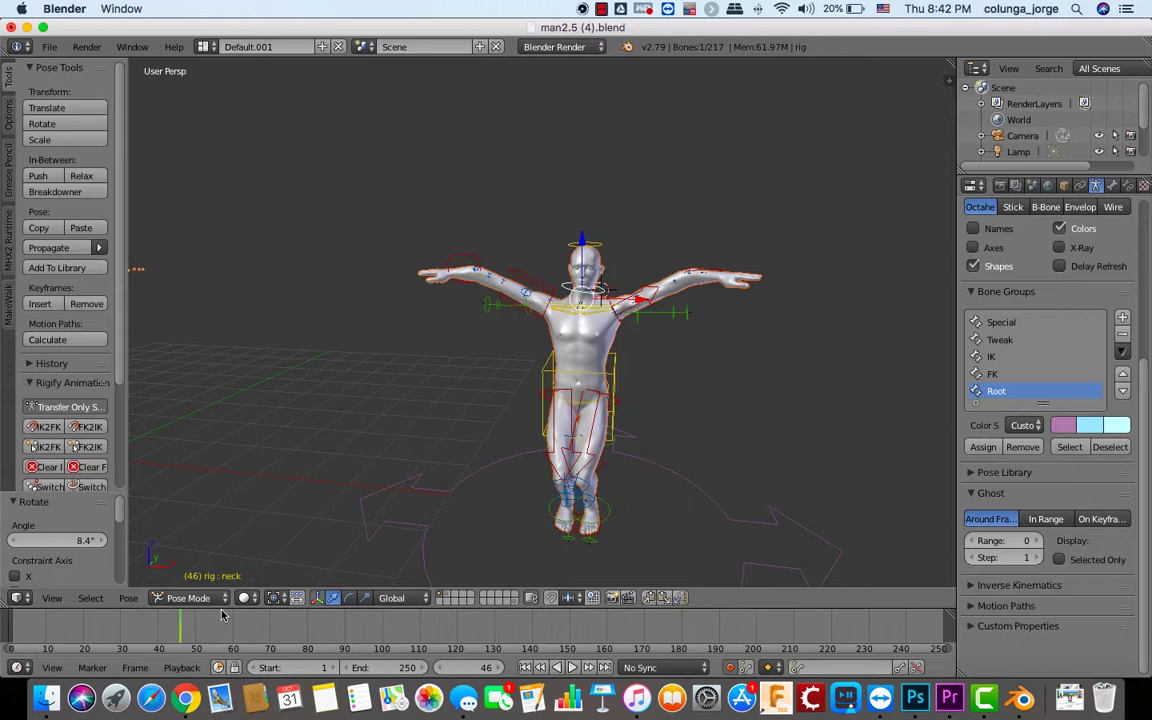
{"action": "key", "text": "i"}
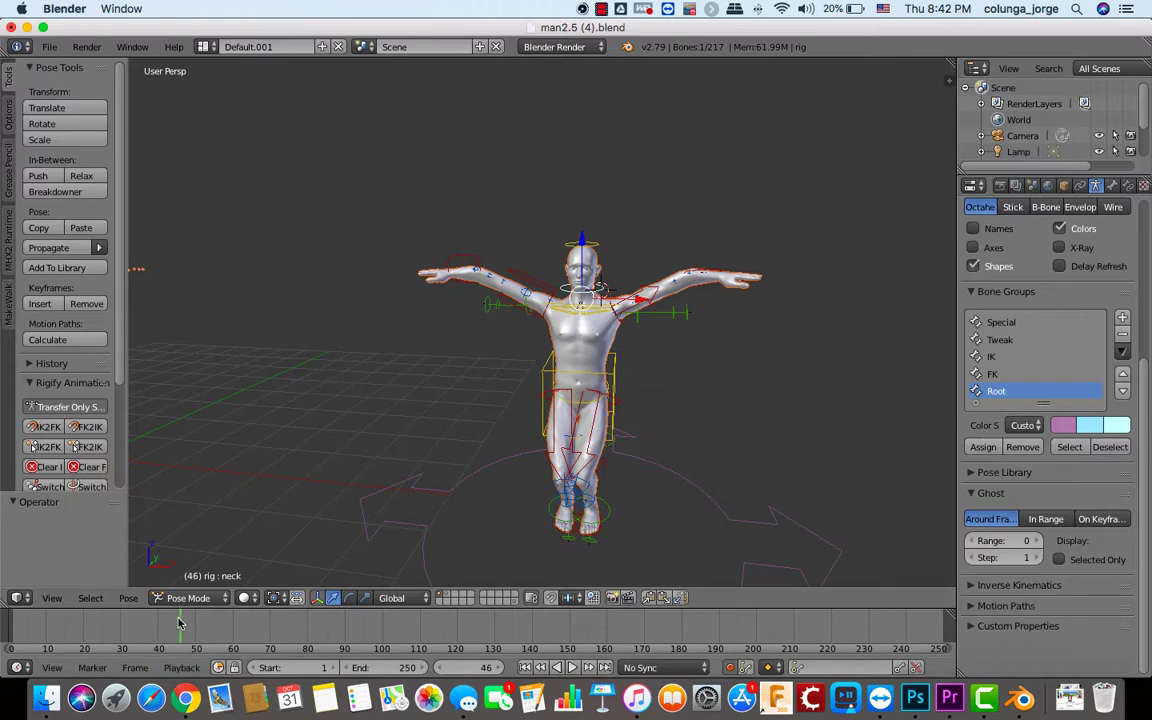
- At frame 0, rotate the neck control about the global X axis by about 19.3°
{"action": "left_click_drag", "start_coordinate": [178, 624], "coordinate": [58, 632]}
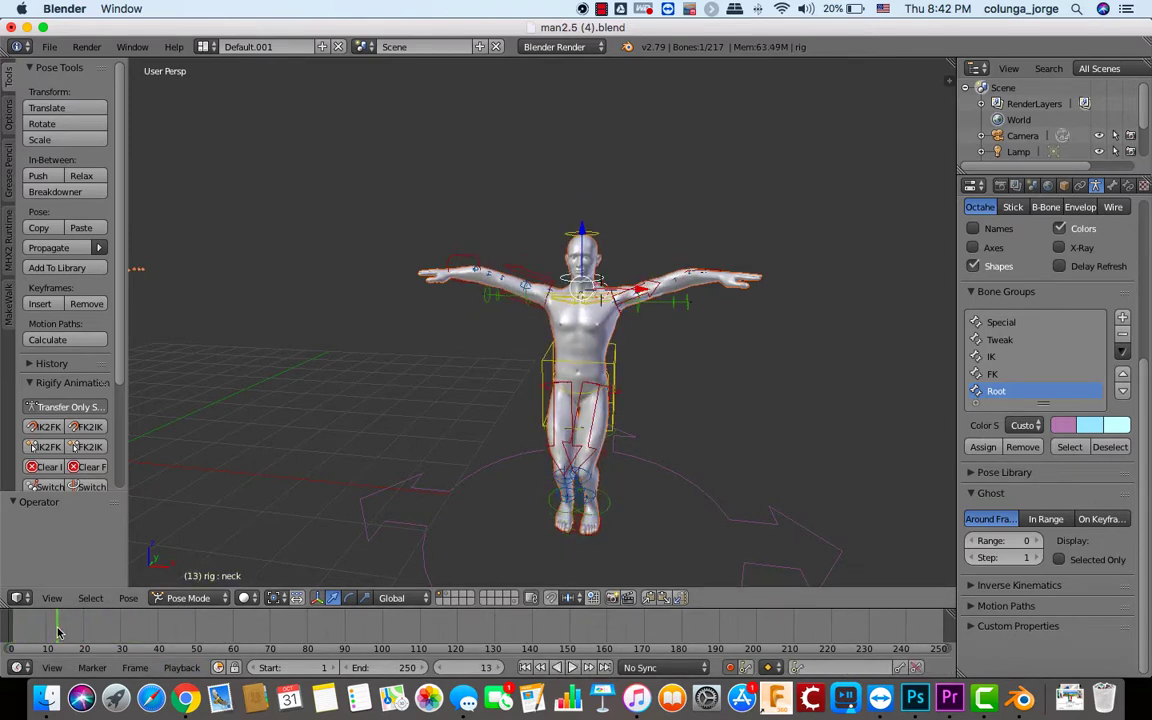
{"action": "right_click", "coordinate": [545, 368]}
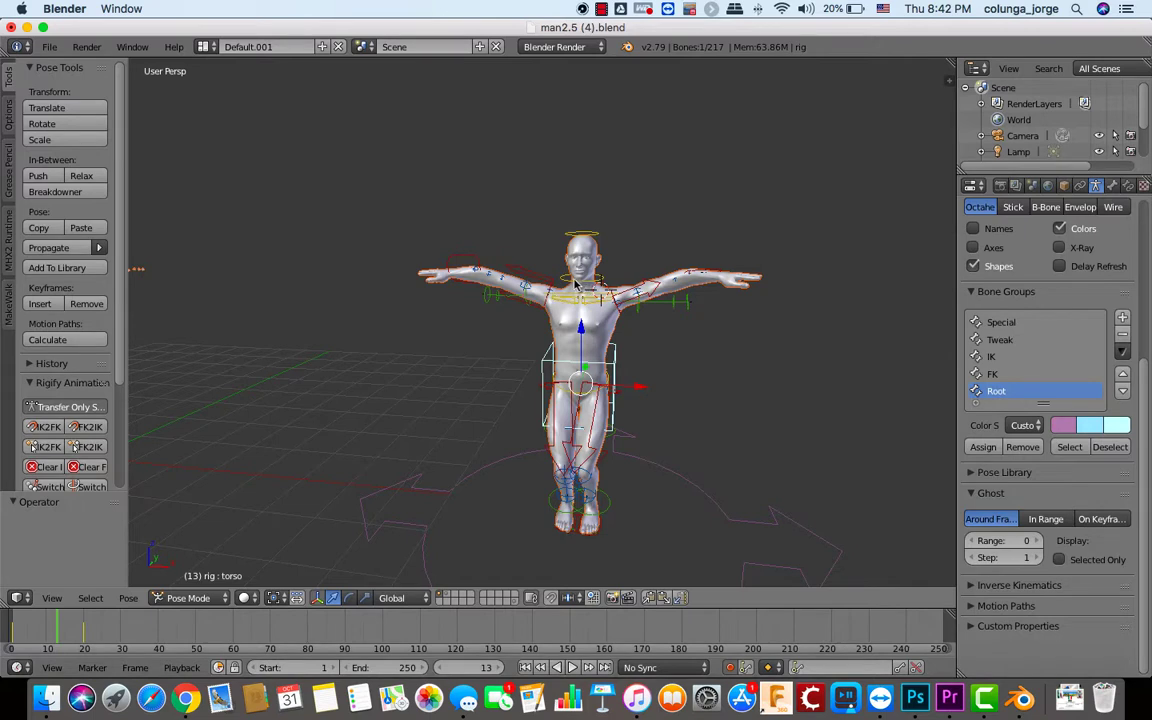
{"action": "right_click", "coordinate": [567, 287]}
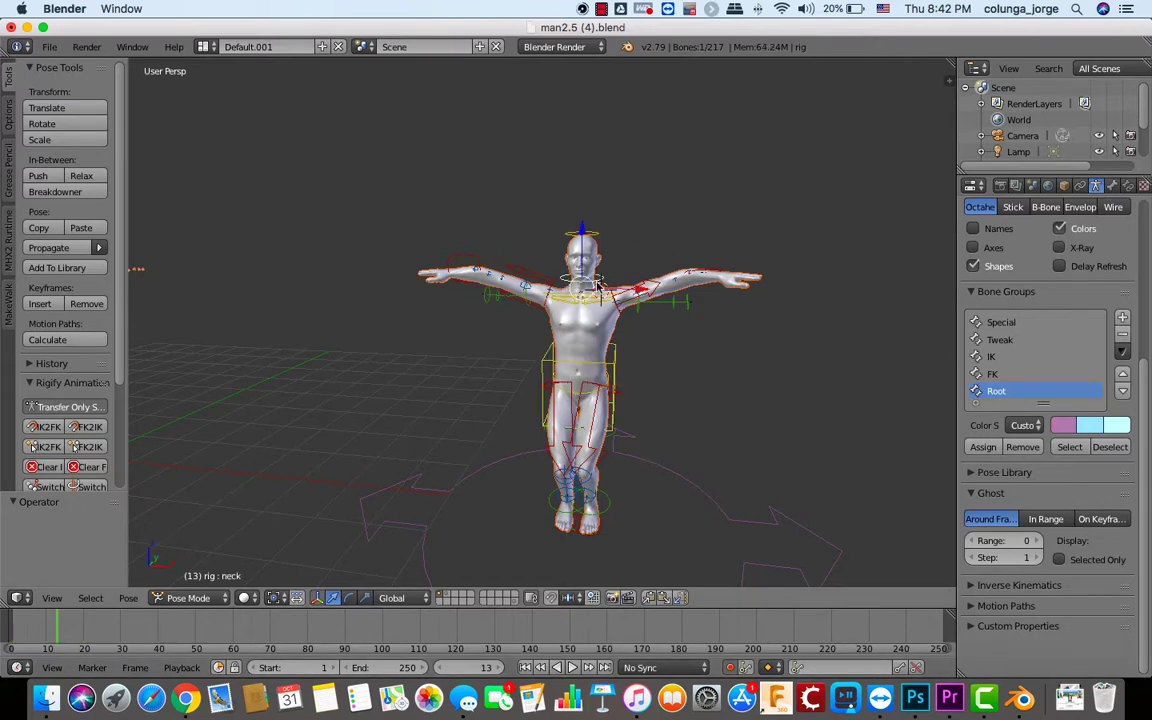
{"action": "key", "text": "alt+a"}
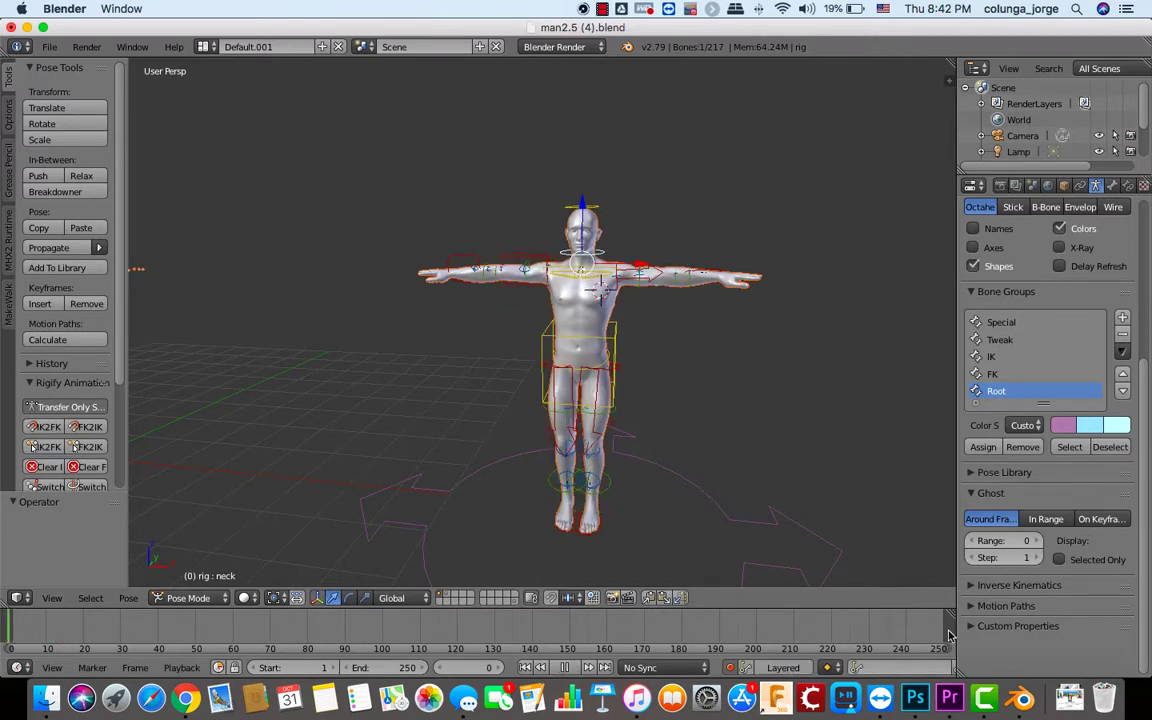
{"action": "key", "text": "alt+a"}
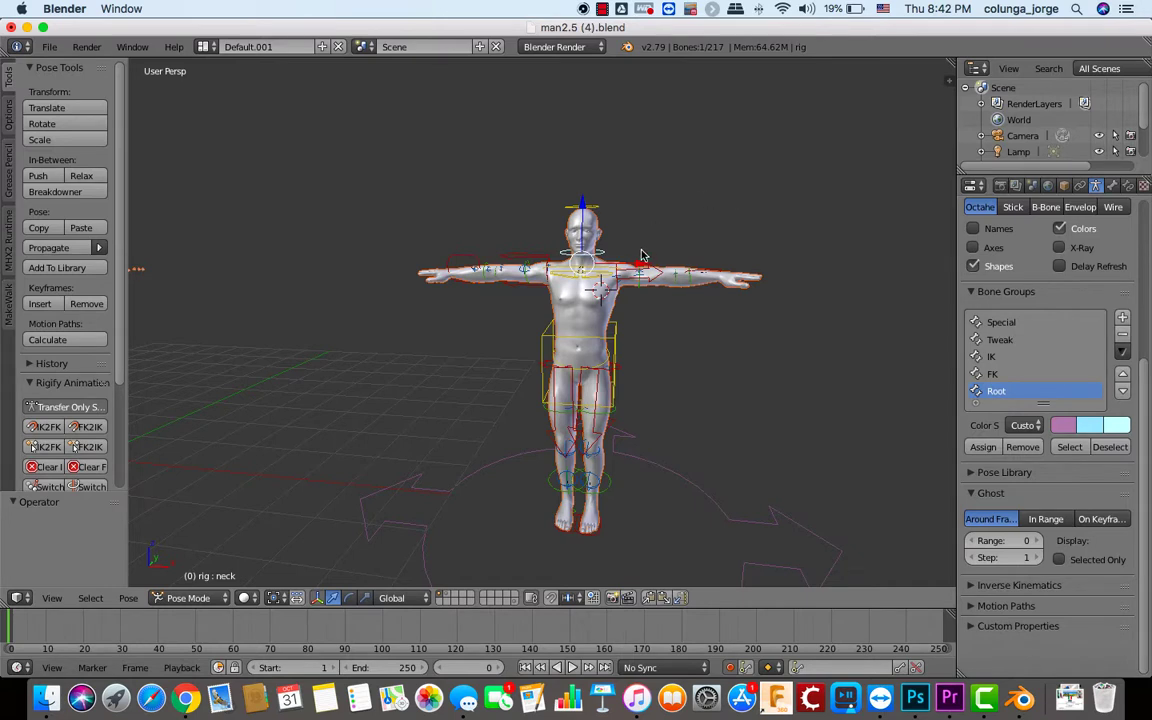
{"action": "key", "text": "r"}
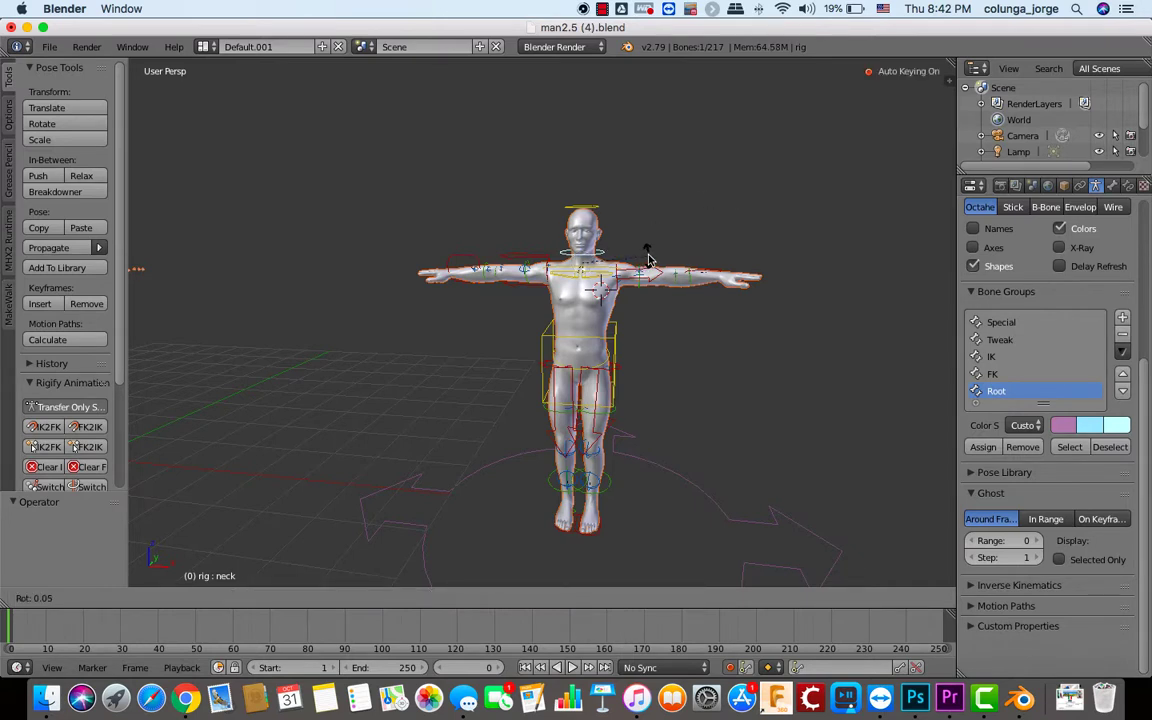
{"action": "key", "text": "x"}
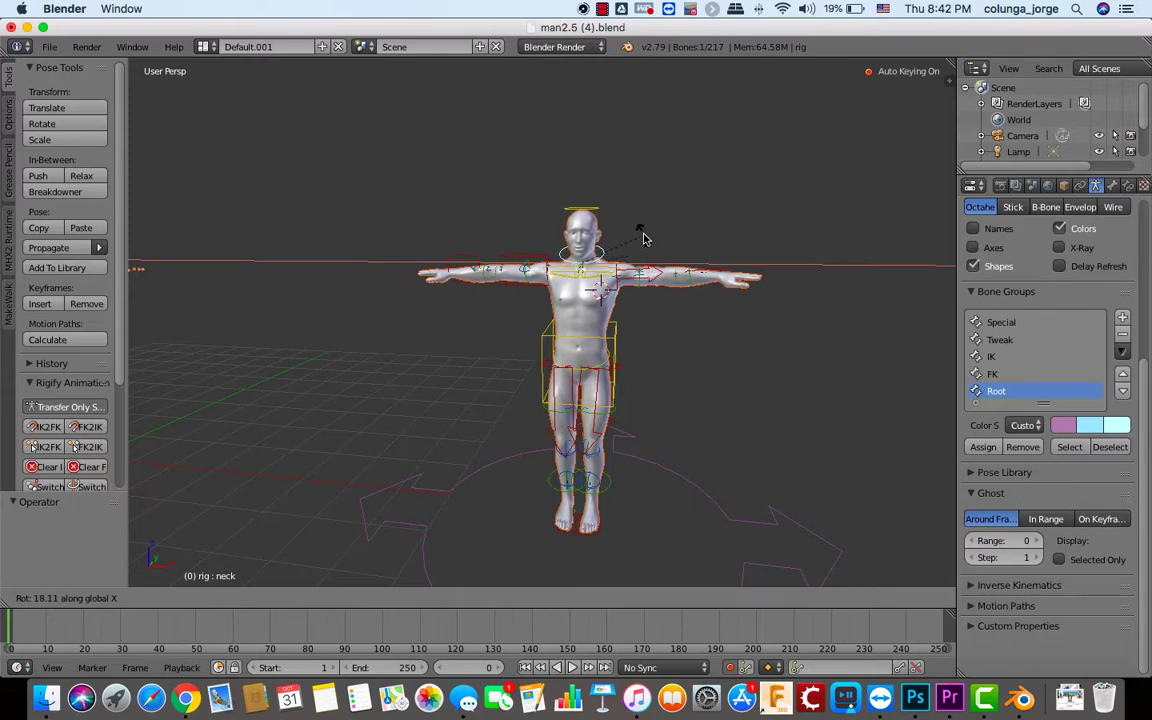
{"action": "left_click", "coordinate": [643, 237]}
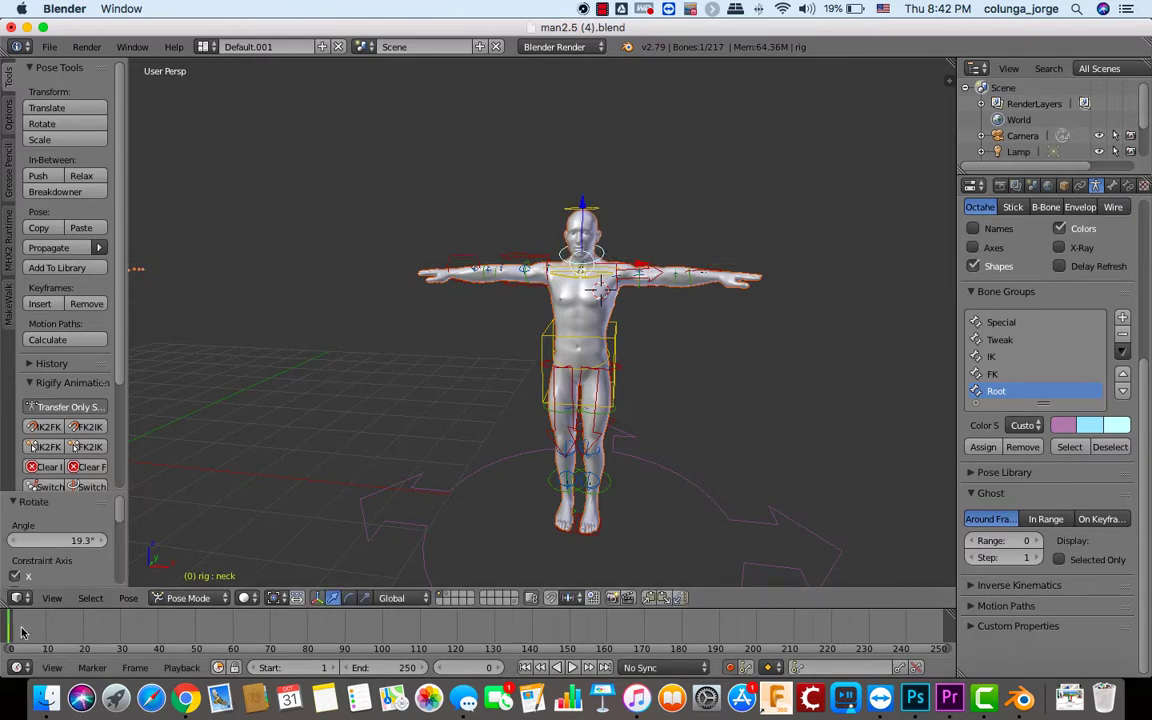
- At frame 20, rotate the neck control about the global X axis by about -38.3°
{"action": "key", "text": "alt+a"}
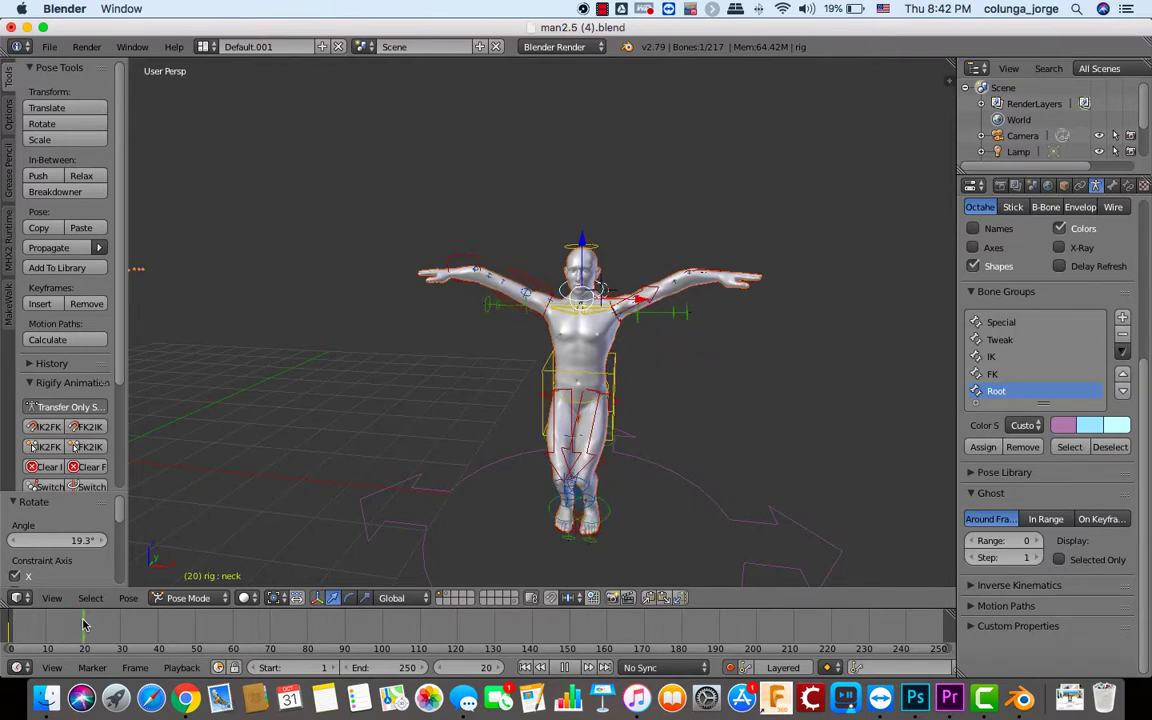
{"action": "key", "text": "alt+a"}
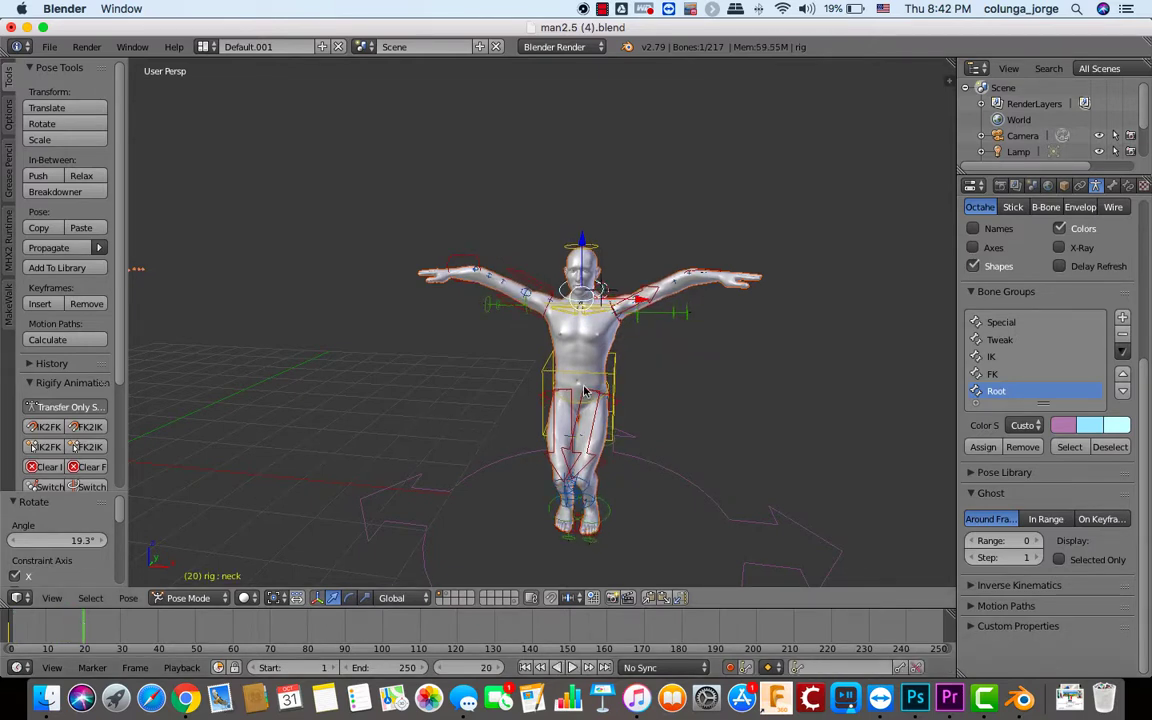
{"action": "key", "text": "r"}
{"action": "key", "text": "x"}
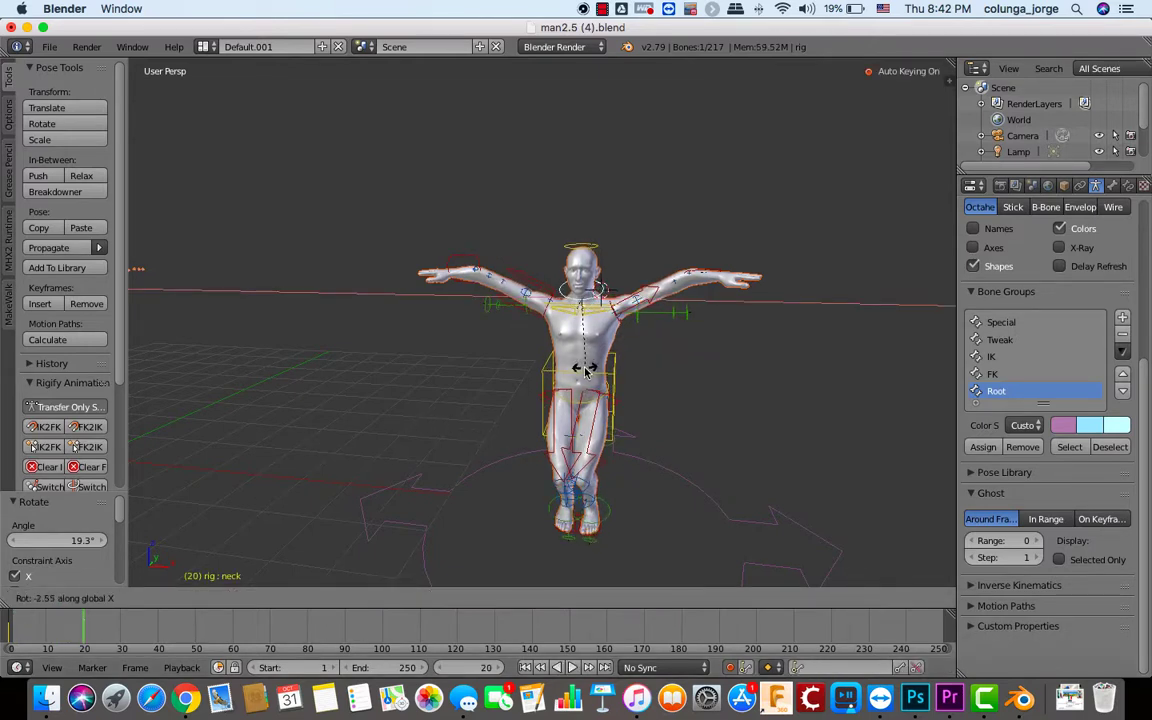
{"action": "left_click", "coordinate": [500, 431]}
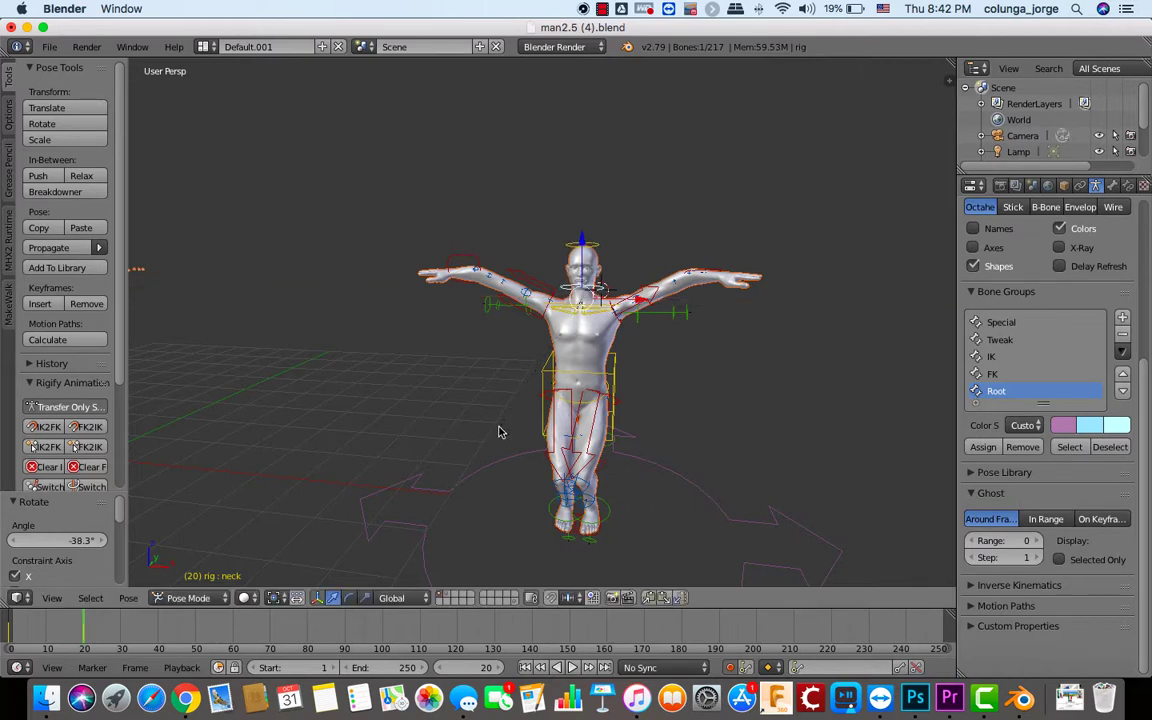
- Scrub through the timeline to preview the combined torso and neck motion, ending at frame 0
{"action": "key", "text": "alt+a"}
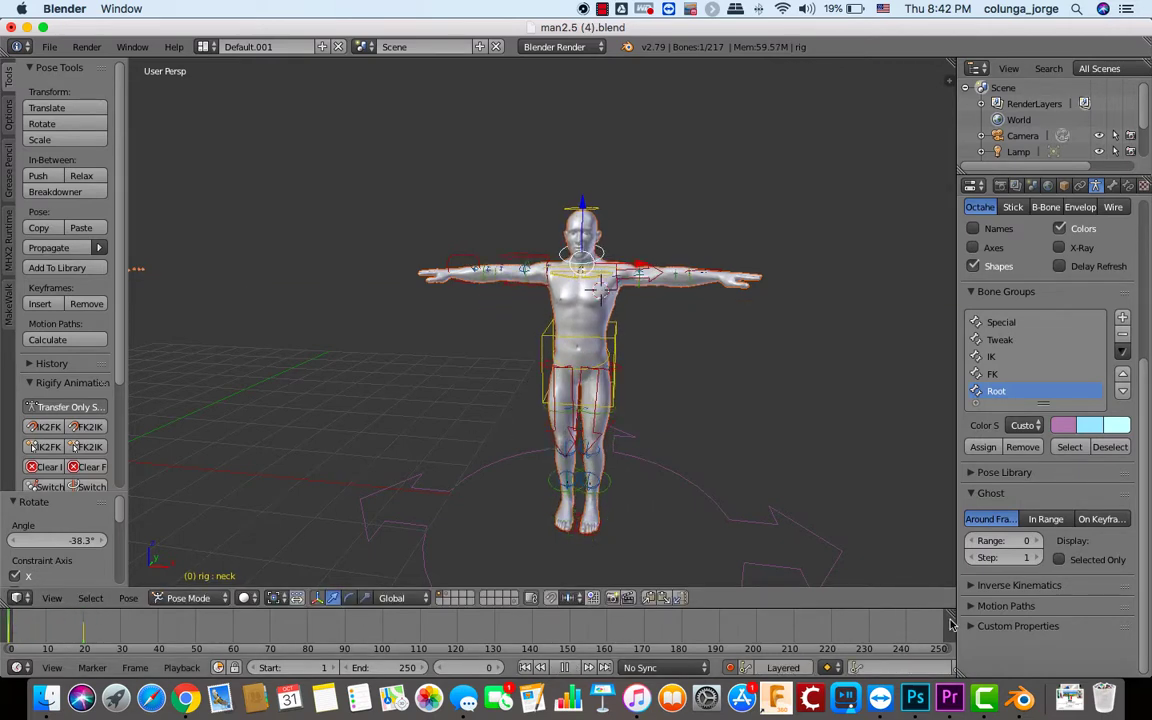
{"action": "left_click_drag", "start_coordinate": [71, 618], "coordinate": [5, 614]}
{"action": "left_click_drag", "start_coordinate": [14, 648], "coordinate": [910, 630]}
{"action": "left_click_drag", "start_coordinate": [8, 619], "coordinate": [7, 621]}
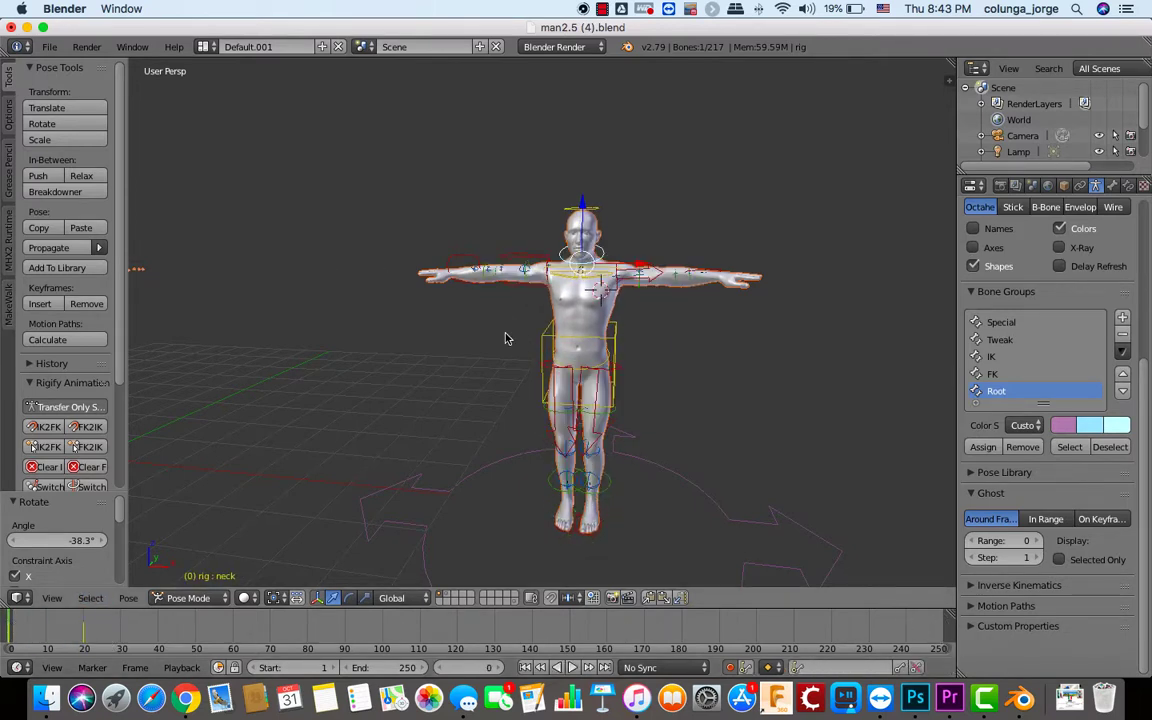
- Examine the rigged body and the separate mesh pieces left near the origin from several angles
{"action": "scroll", "coordinate": [505, 343], "scroll_direction": "down", "scroll_amount": 5}
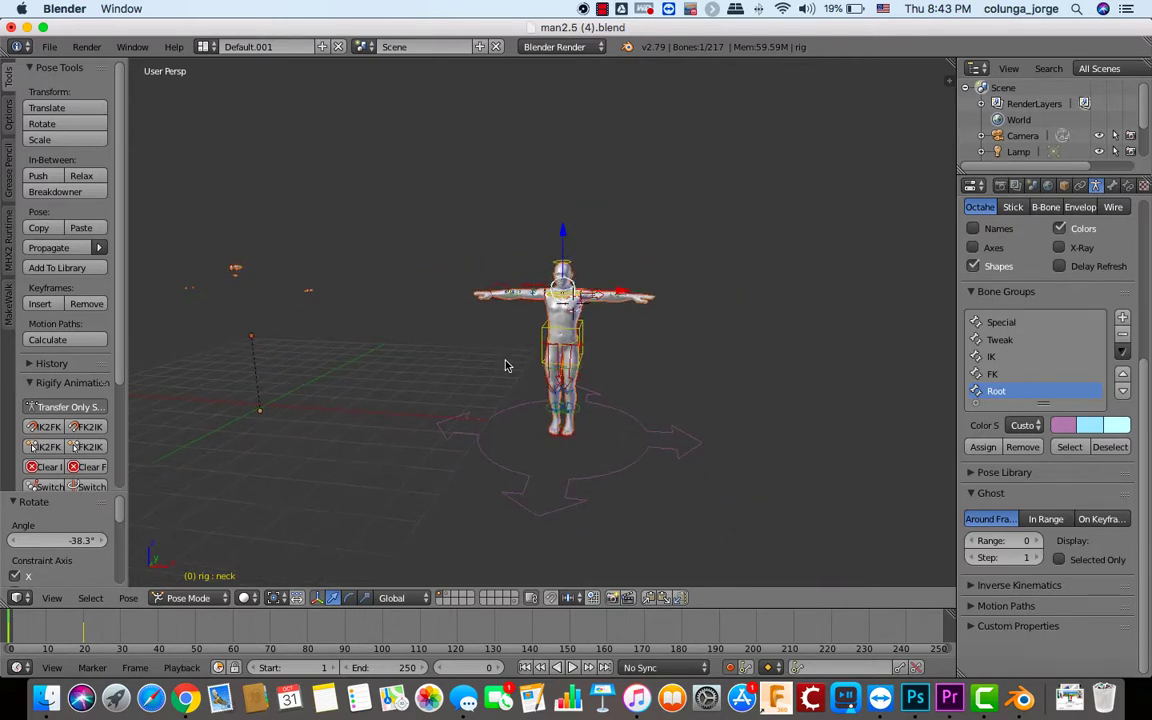
{"action": "scroll", "coordinate": [505, 365], "scroll_direction": "up", "scroll_amount": 2}
{"action": "scroll", "coordinate": [505, 365], "scroll_direction": "right", "scroll_amount": 4}
{"action": "scroll", "coordinate": [505, 365], "scroll_direction": "left", "scroll_amount": 6}
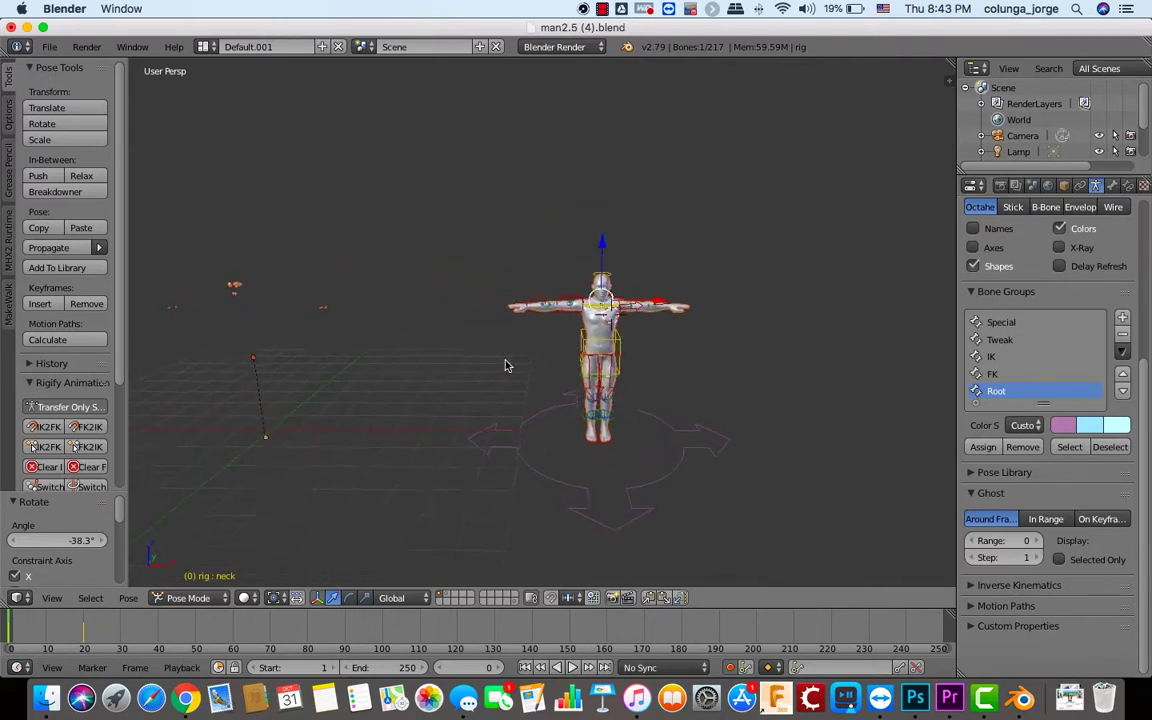
{"action": "scroll", "coordinate": [505, 365], "scroll_direction": "right", "scroll_amount": 3}
{"action": "scroll", "coordinate": [505, 365], "scroll_direction": "up", "scroll_amount": 5}
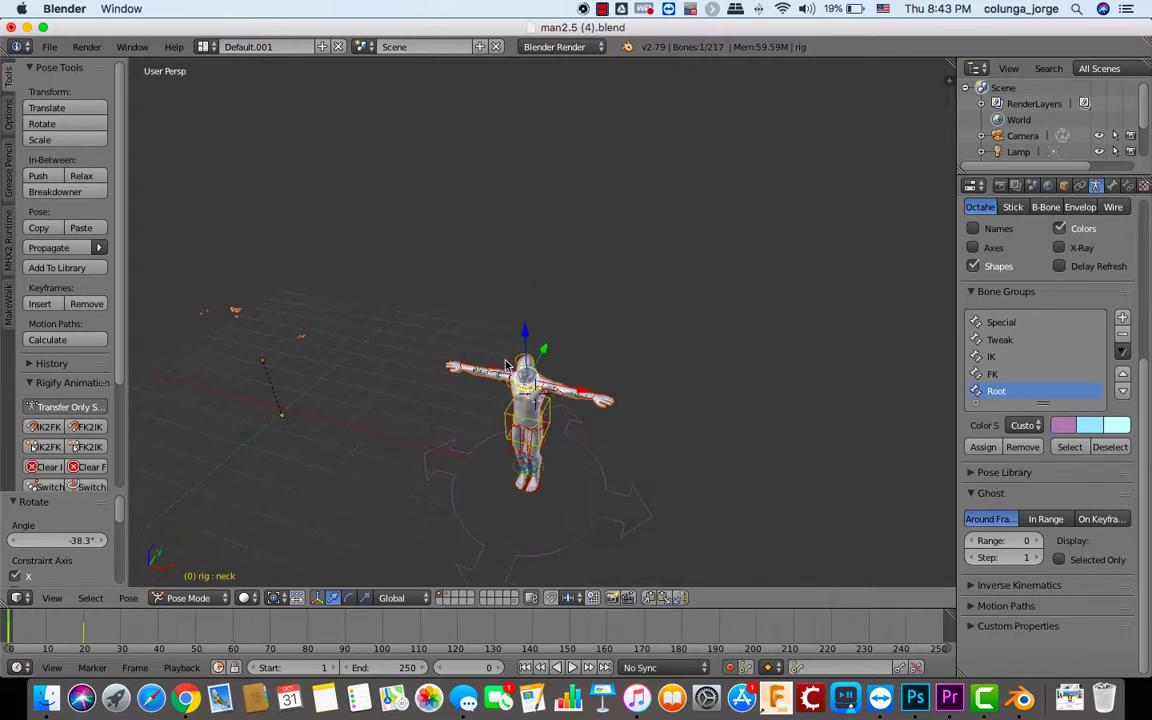
{"action": "scroll", "coordinate": [505, 365], "scroll_direction": "down", "scroll_amount": 2}
{"action": "scroll", "coordinate": [505, 365], "scroll_direction": "left", "scroll_amount": 5}
{"action": "scroll", "coordinate": [505, 363], "scroll_direction": "up", "scroll_amount": 4}
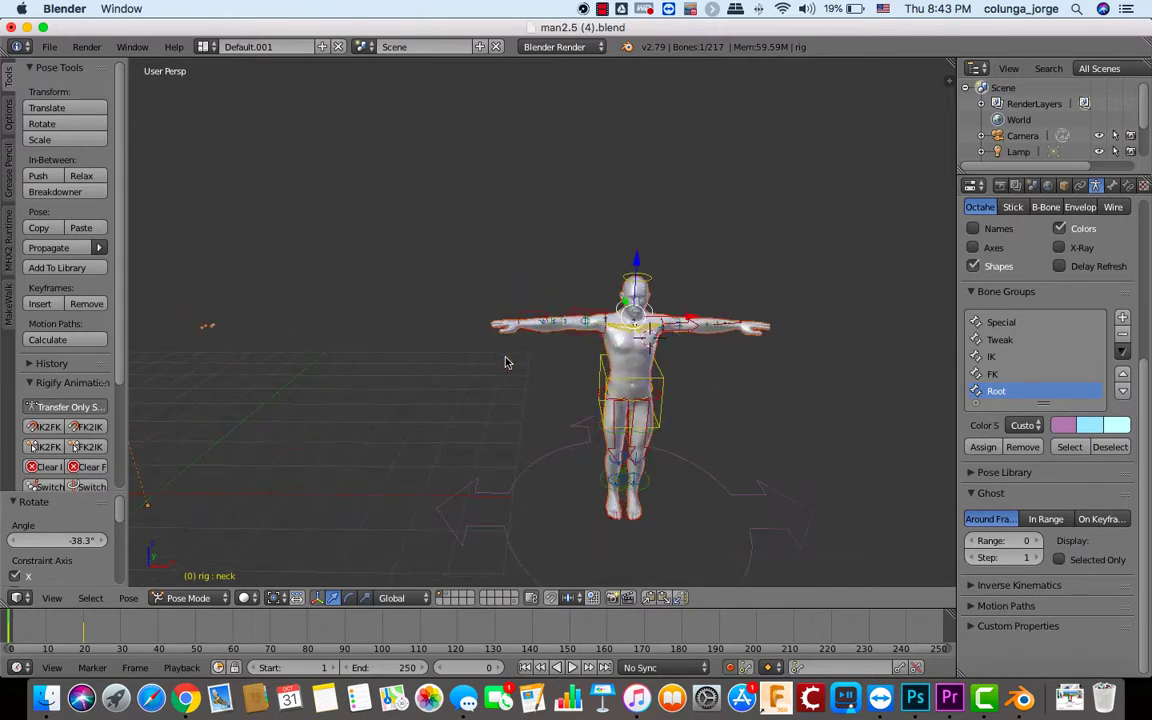
- Set the world's horizon color to bright green
{"action": "scroll", "coordinate": [505, 363], "scroll_direction": "down", "scroll_amount": 4}
{"action": "scroll", "coordinate": [505, 363], "scroll_direction": "right", "scroll_amount": 4}
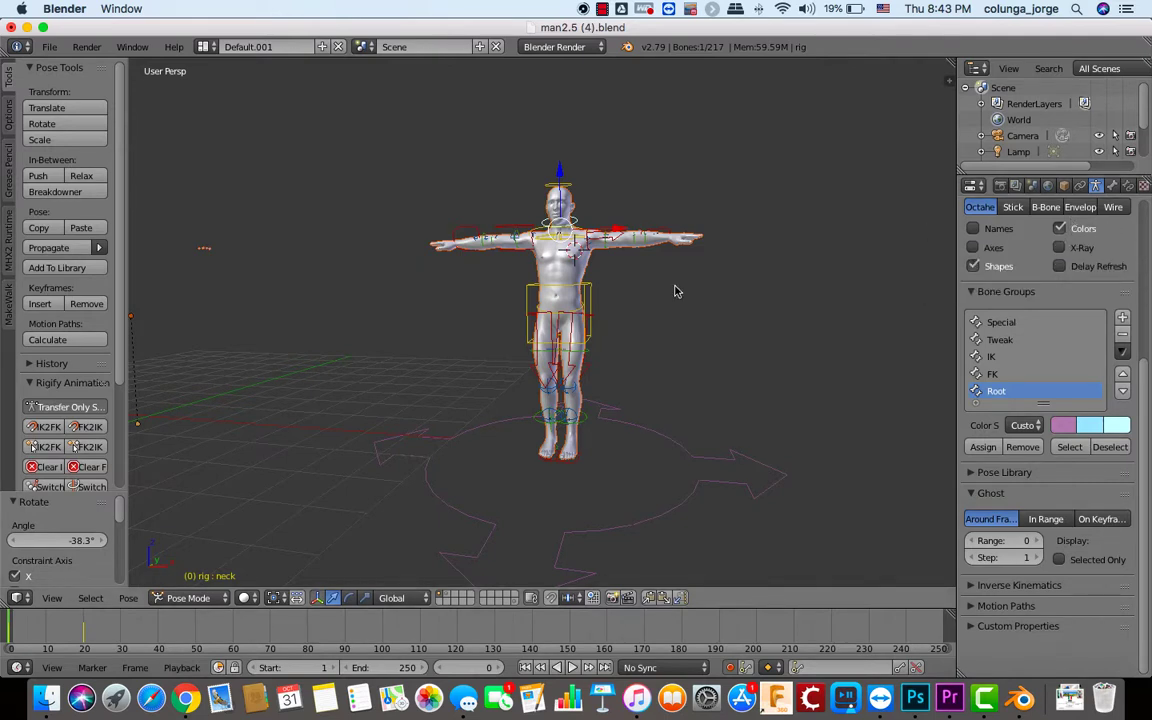
{"action": "scroll", "coordinate": [675, 291], "scroll_direction": "up", "scroll_amount": 5}
{"action": "scroll", "coordinate": [676, 289], "scroll_direction": "down", "scroll_amount": 7}
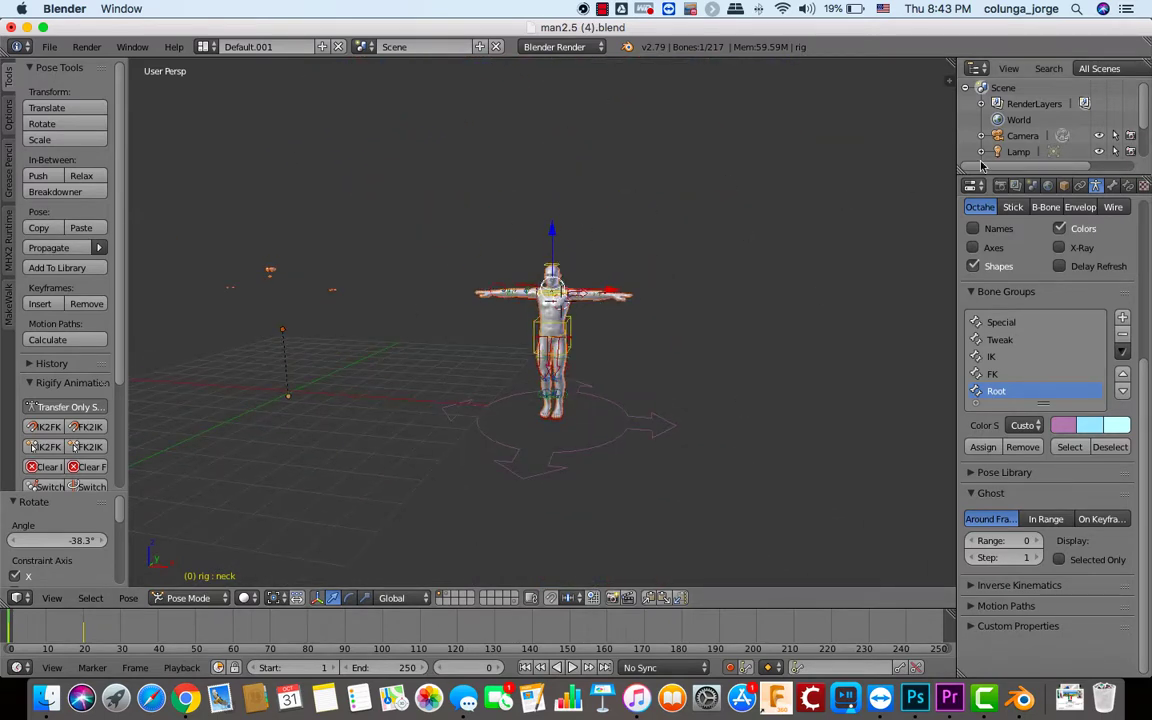
{"action": "left_click", "coordinate": [1048, 186]}
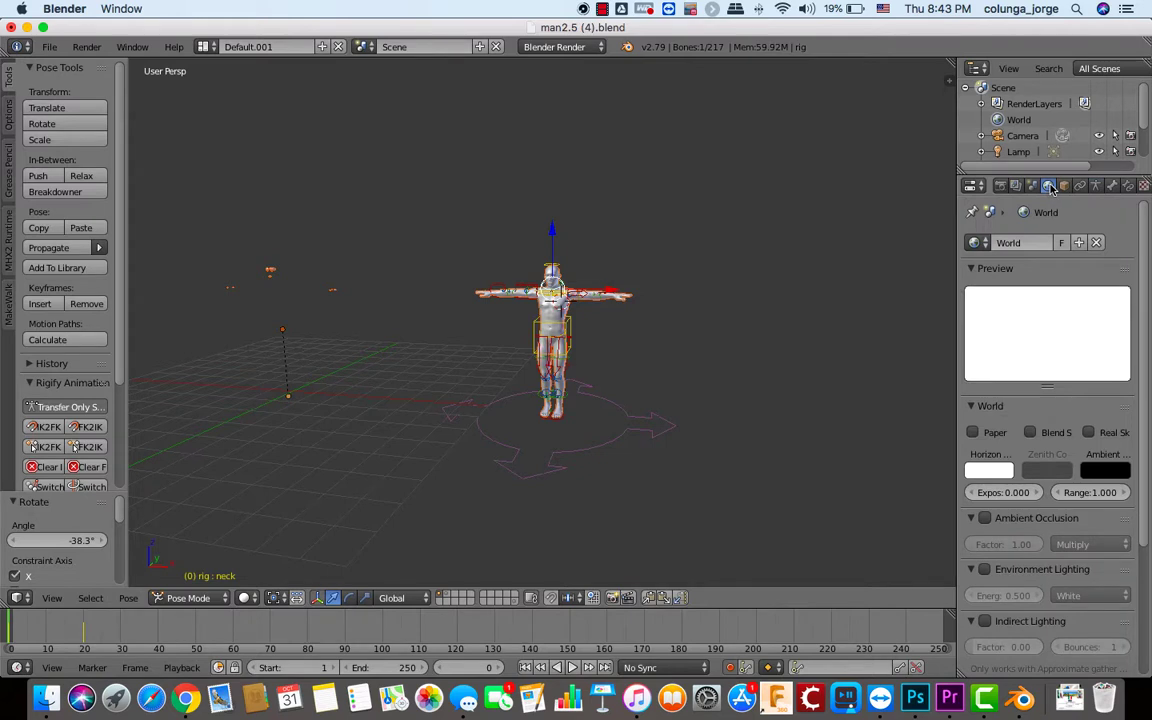
{"action": "left_click", "coordinate": [981, 472]}
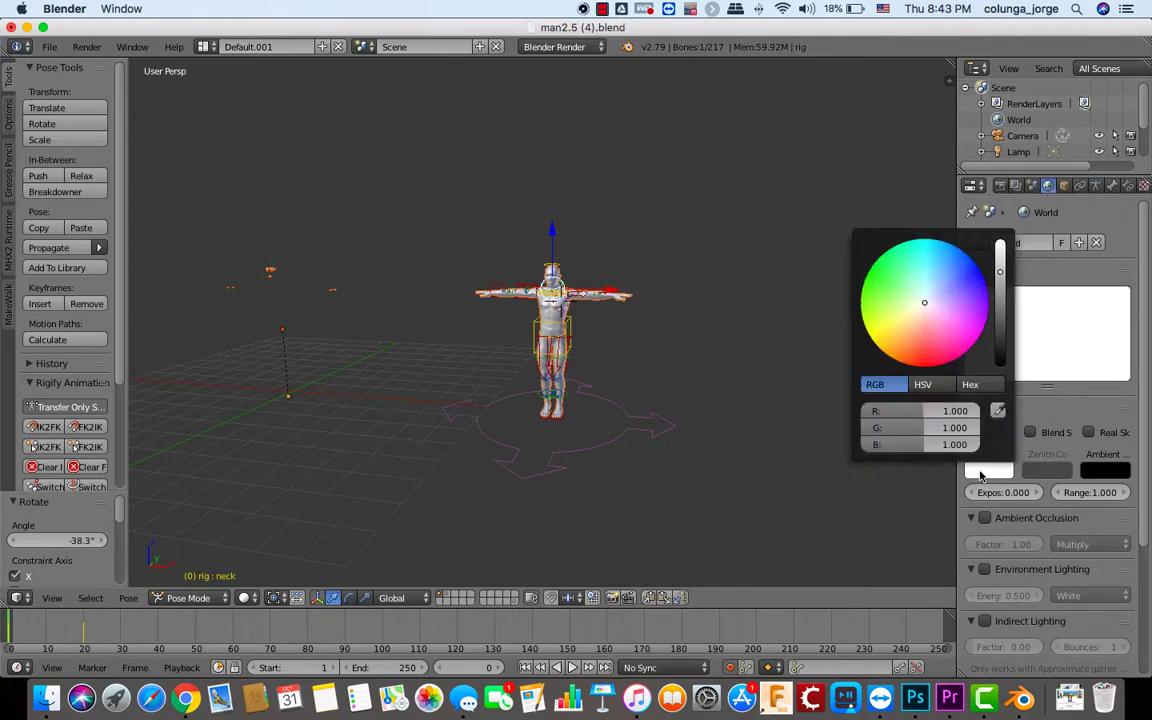
{"action": "mouse_move", "coordinate": [924, 302]}
{"action": "left_mouse_down"}
{"action": "mouse_move", "coordinate": [860, 300]}
{"action": "mouse_move", "coordinate": [870, 268]}
{"action": "left_mouse_up"}
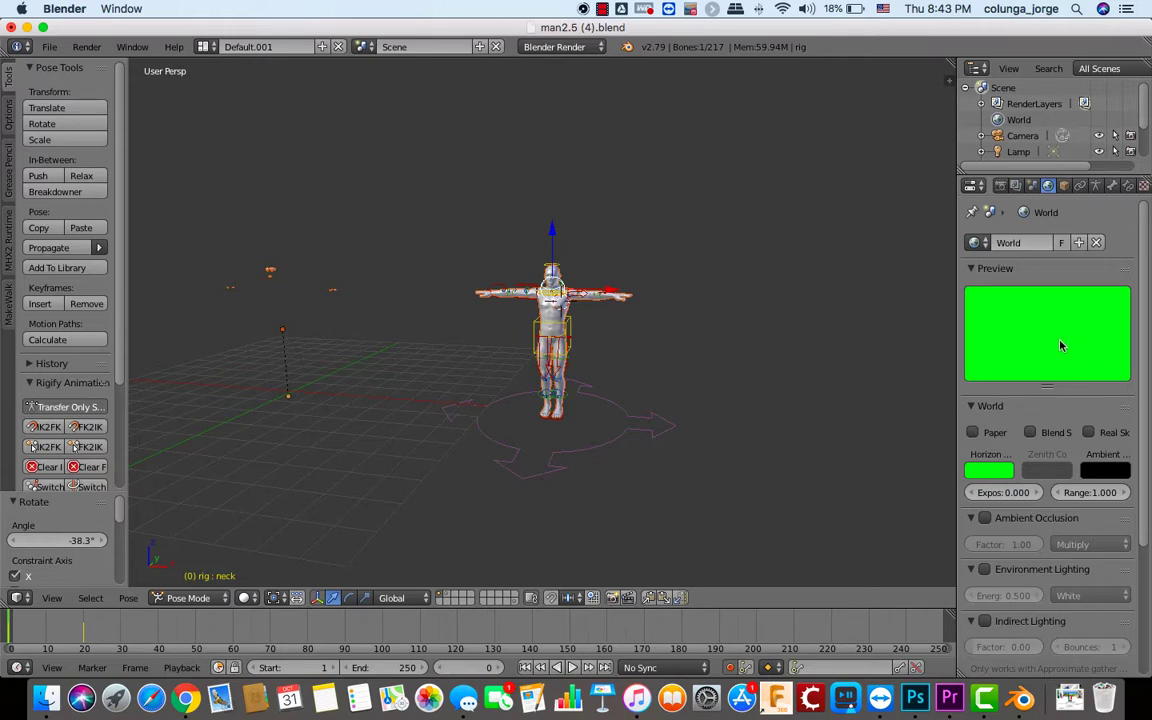
- Try rendering the animation with the green background and stop the render partway
{"action": "left_click", "coordinate": [82, 48]}
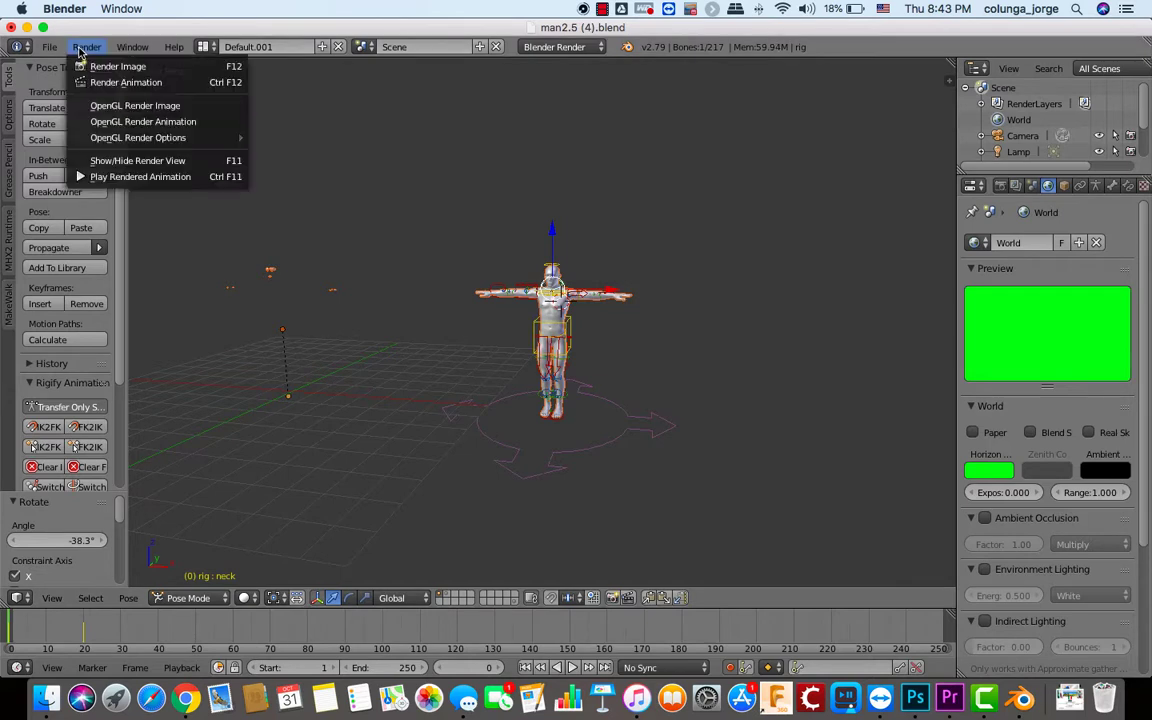
{"action": "left_click", "coordinate": [120, 82]}
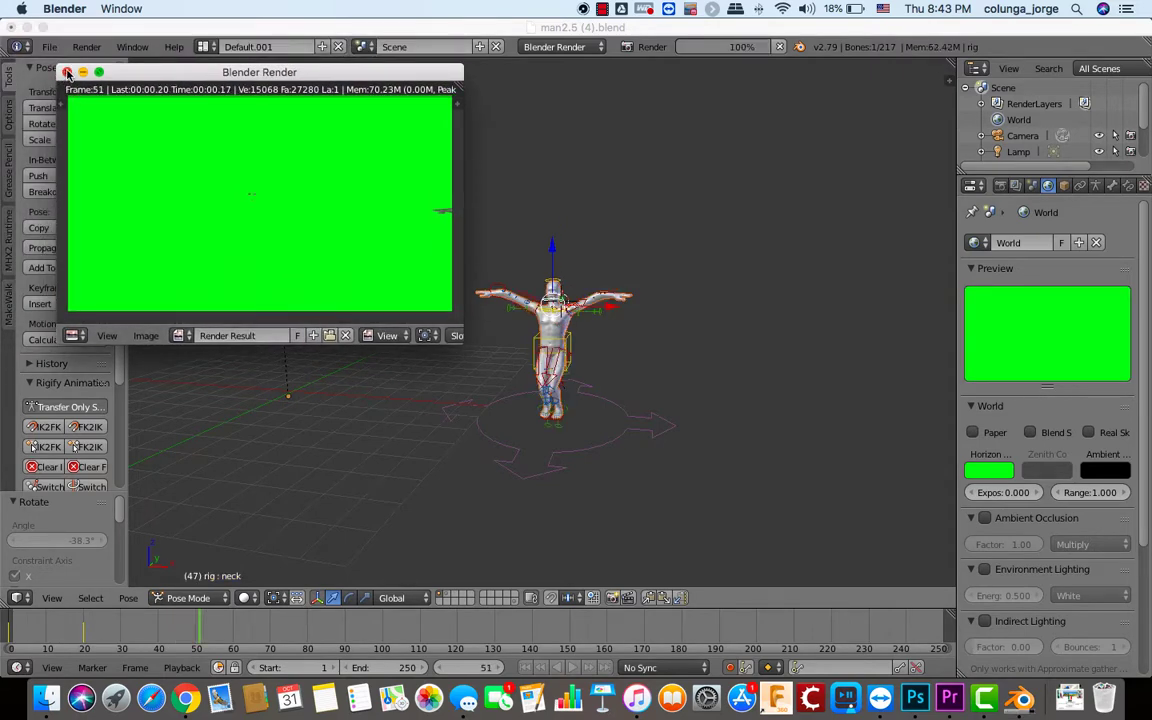
{"action": "key", "text": "Escape"}
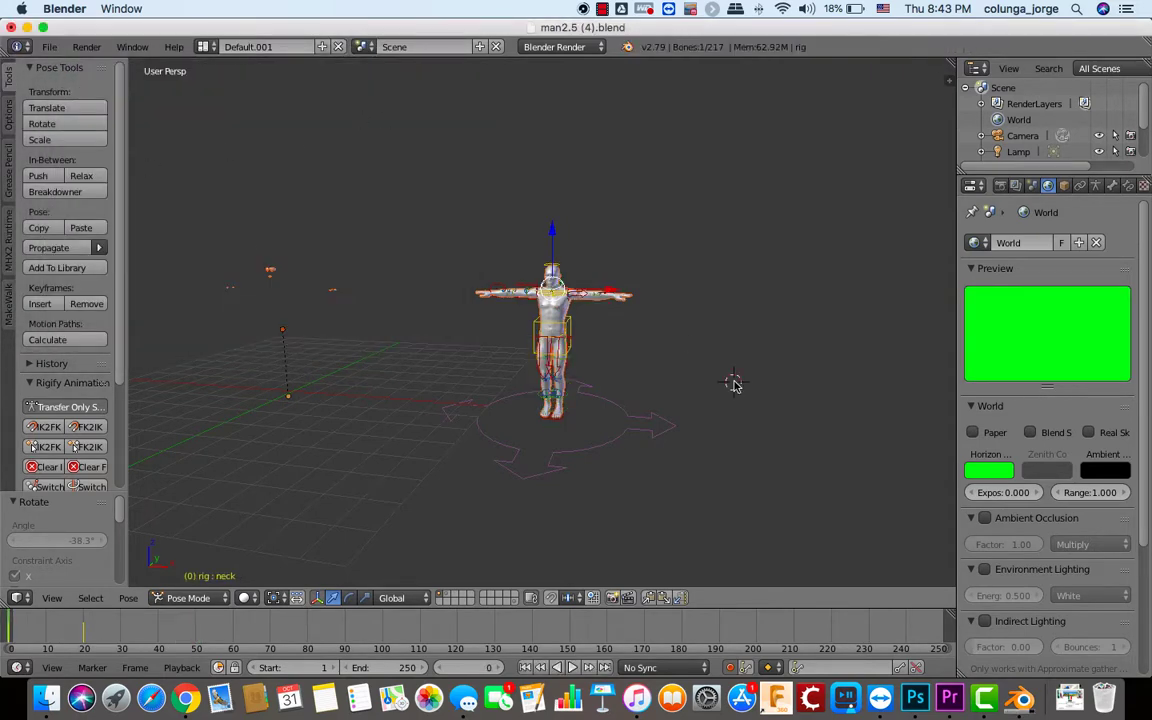
{"action": "scroll", "coordinate": [751, 378], "scroll_direction": "up", "scroll_amount": 4}
{"action": "scroll", "coordinate": [751, 378], "scroll_direction": "down", "scroll_amount": 5}
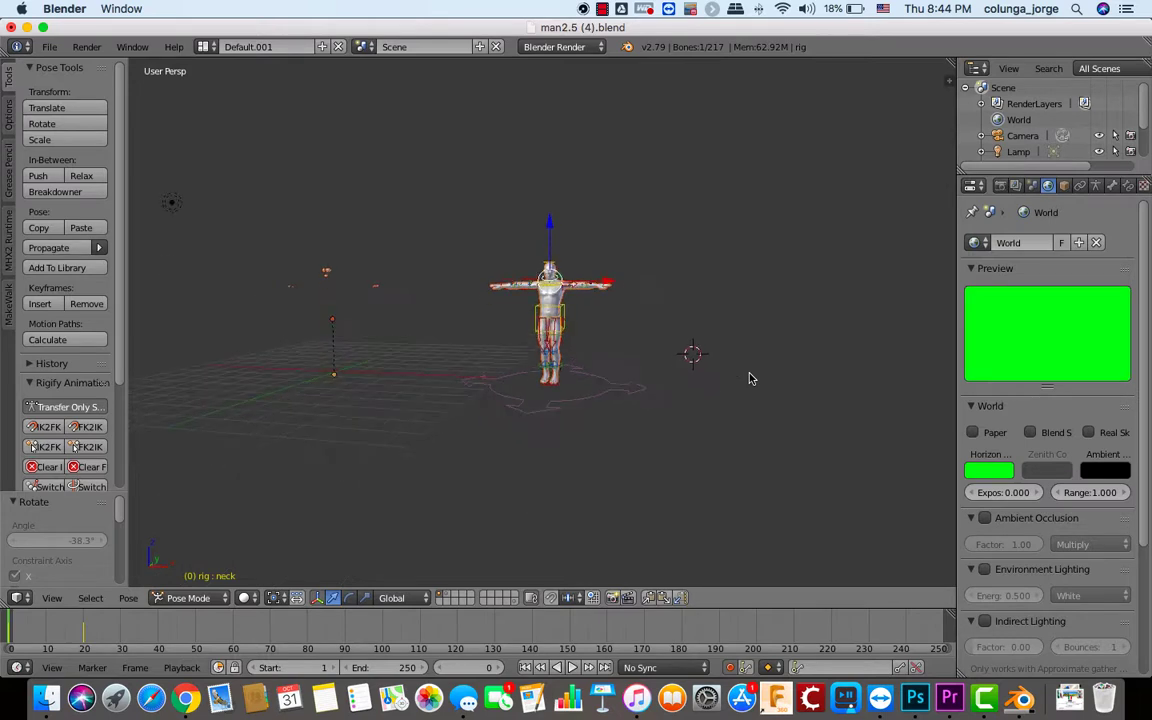
{"action": "scroll", "coordinate": [751, 378], "scroll_direction": "up", "scroll_amount": 5}
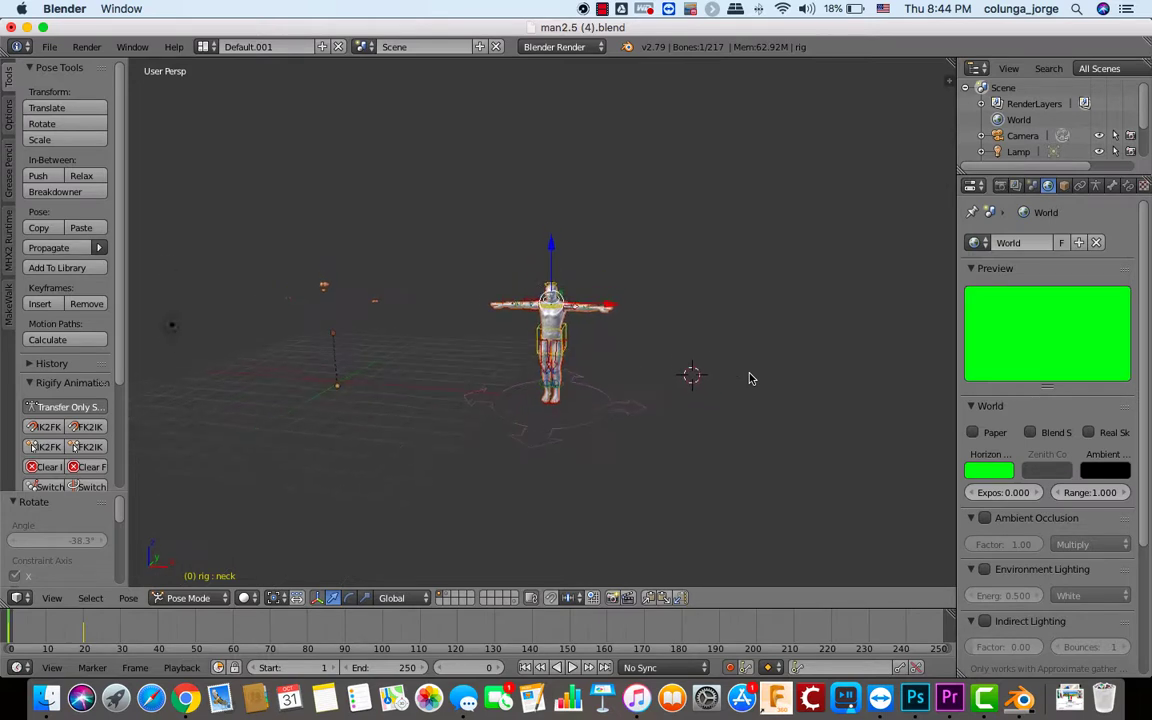
{"action": "left_click", "coordinate": [448, 387]}
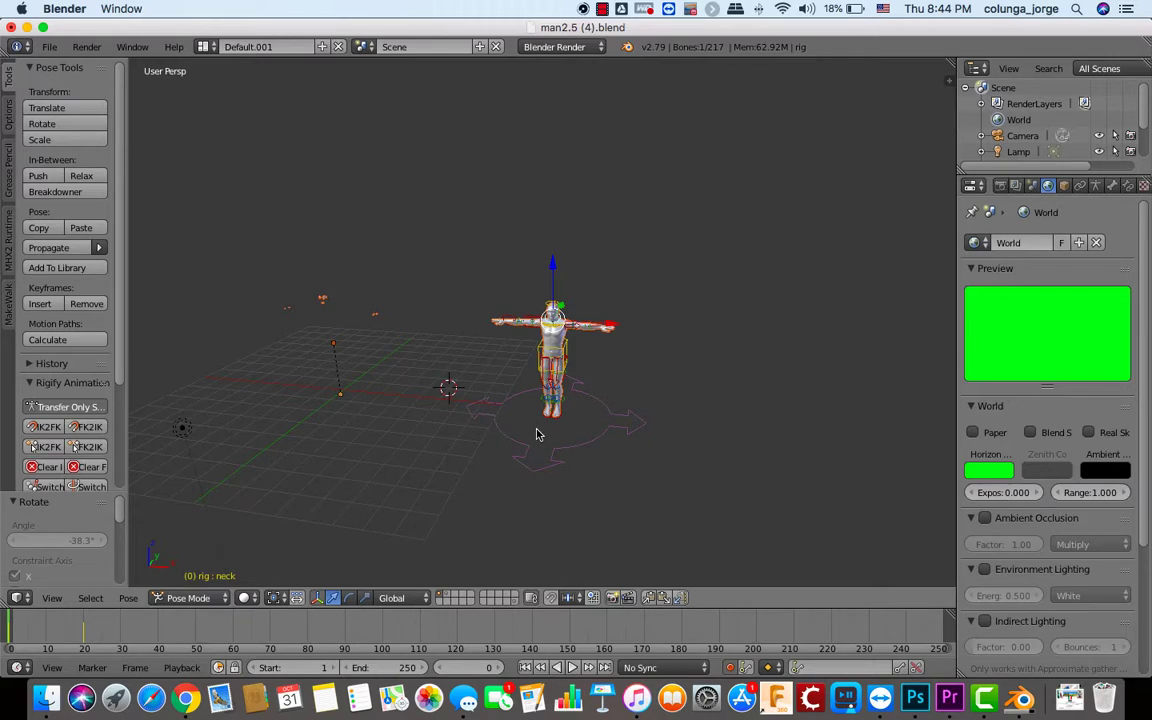
{"action": "scroll", "coordinate": [537, 435], "scroll_direction": "right", "scroll_amount": 3}
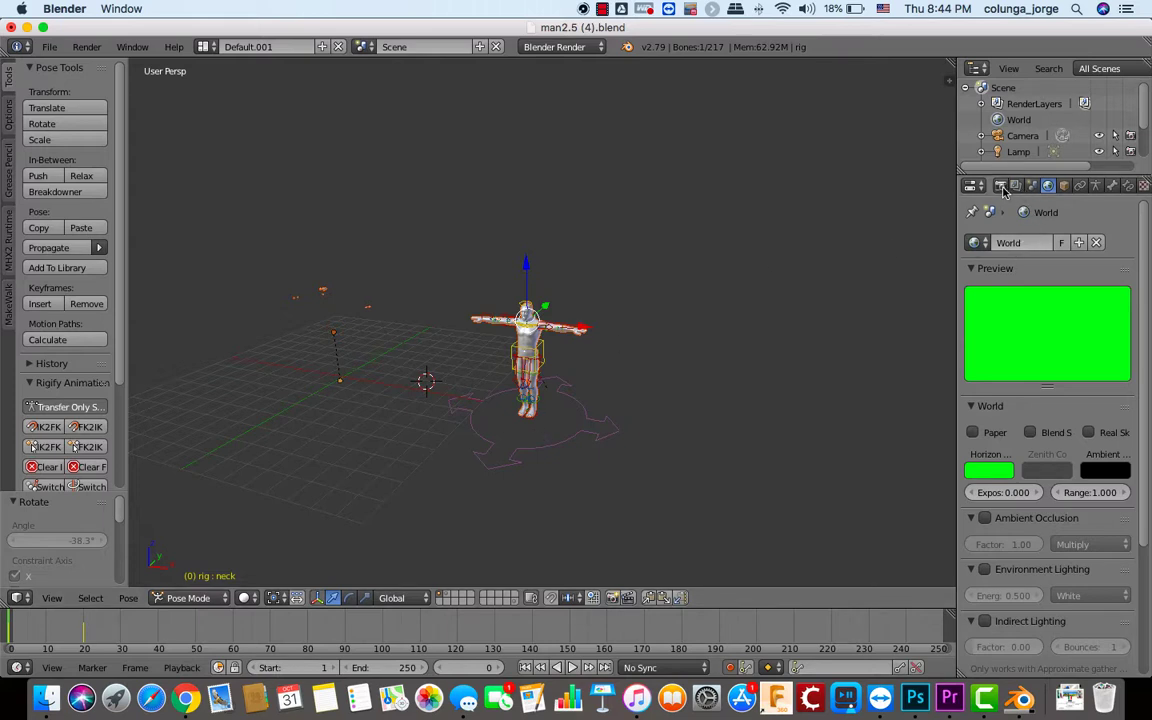
- Set the render output file format to the AVI JPEG movie type
{"action": "left_click", "coordinate": [1001, 187]}
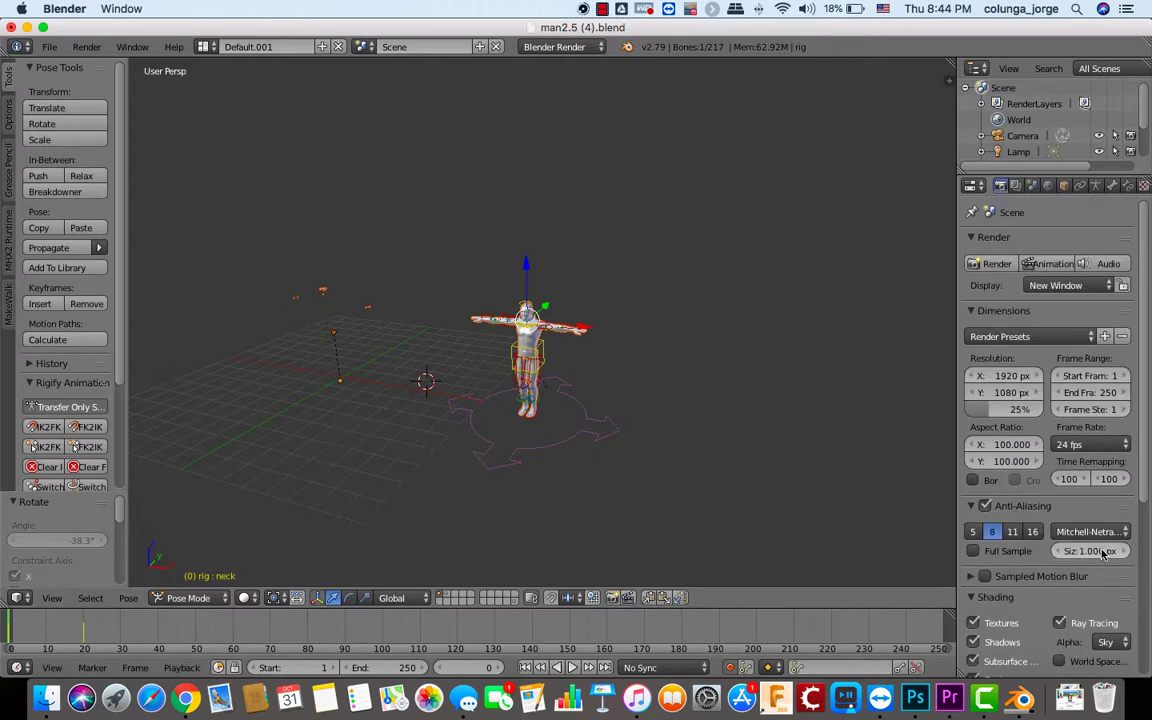
{"action": "scroll", "coordinate": [1040, 480], "scroll_direction": "down", "scroll_amount": 7}
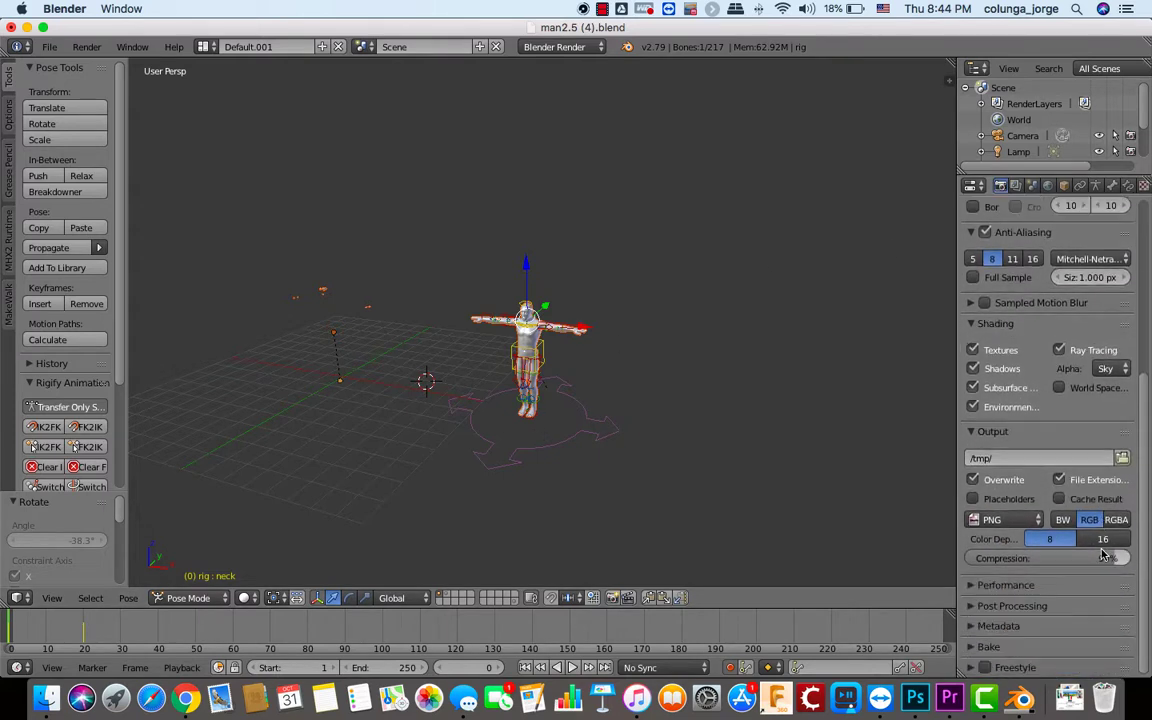
{"action": "left_click", "coordinate": [1010, 527]}
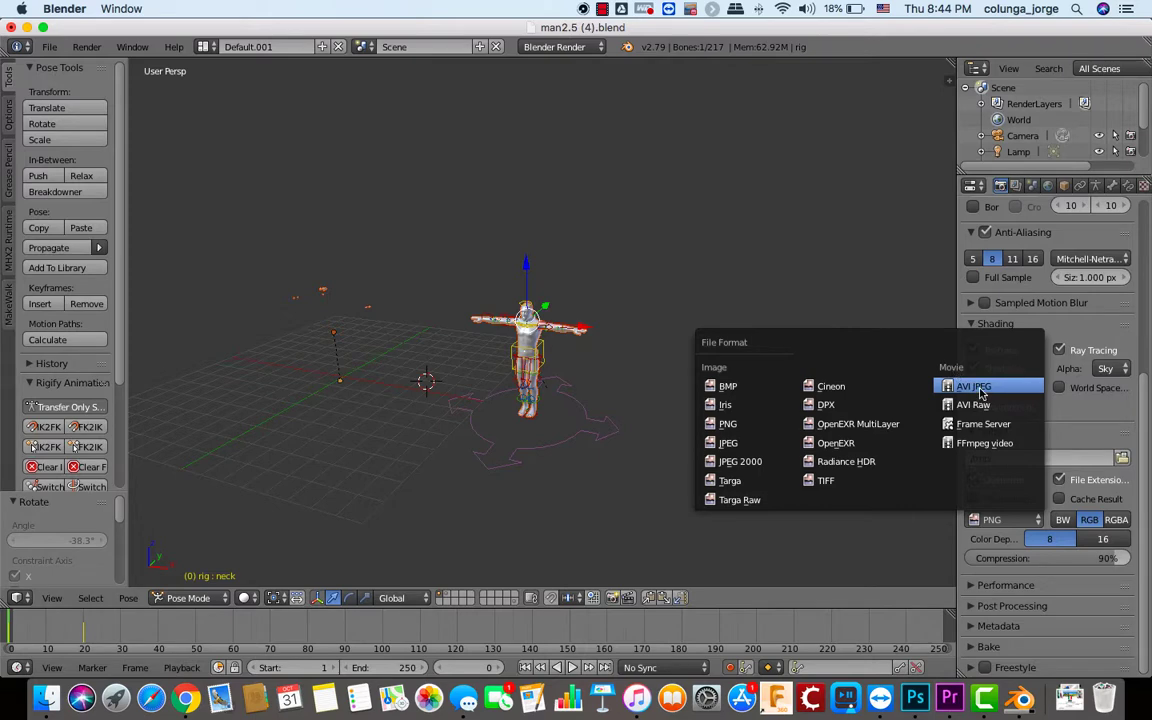
{"action": "left_click", "coordinate": [973, 386]}
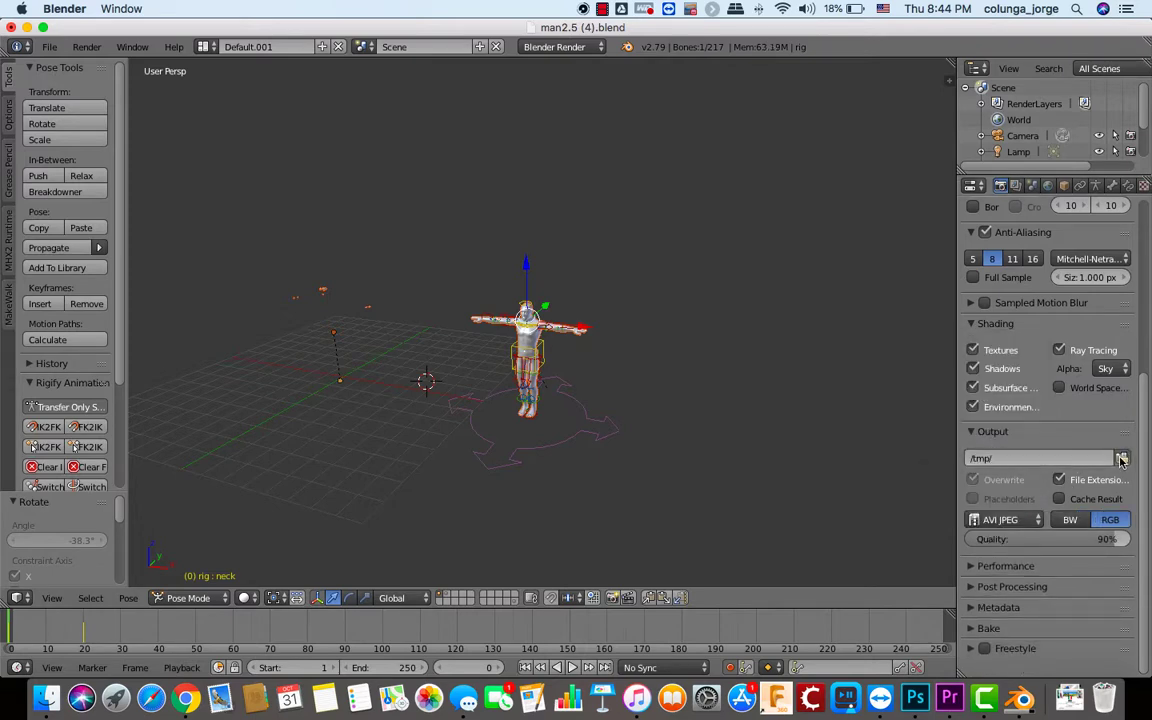
- Set the render output location to the Desktop folder with the file name L3
{"action": "left_click", "coordinate": [1121, 459]}
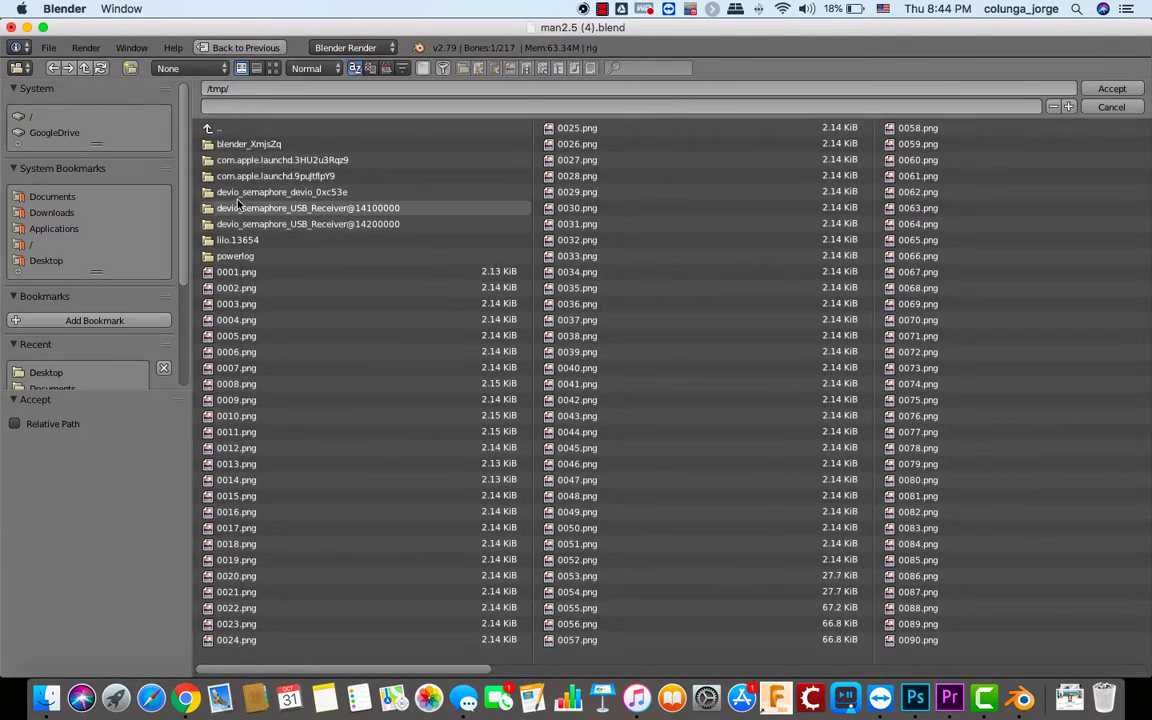
{"action": "left_click", "coordinate": [34, 259]}
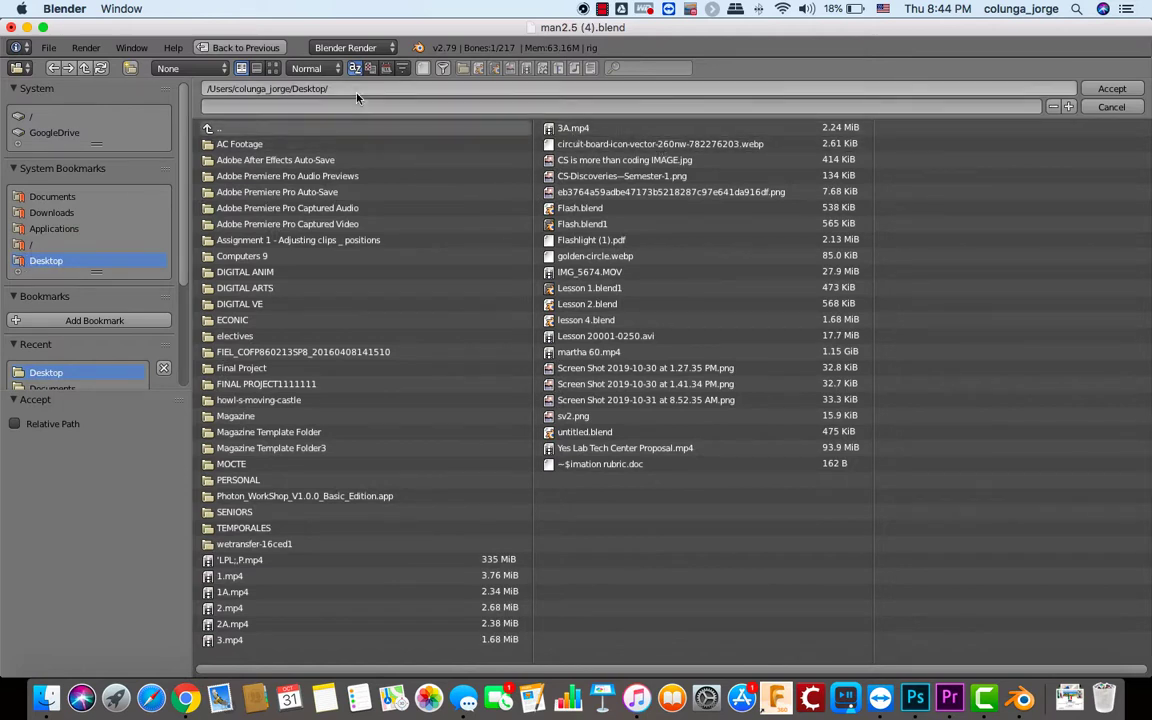
{"action": "left_click", "coordinate": [324, 110]}
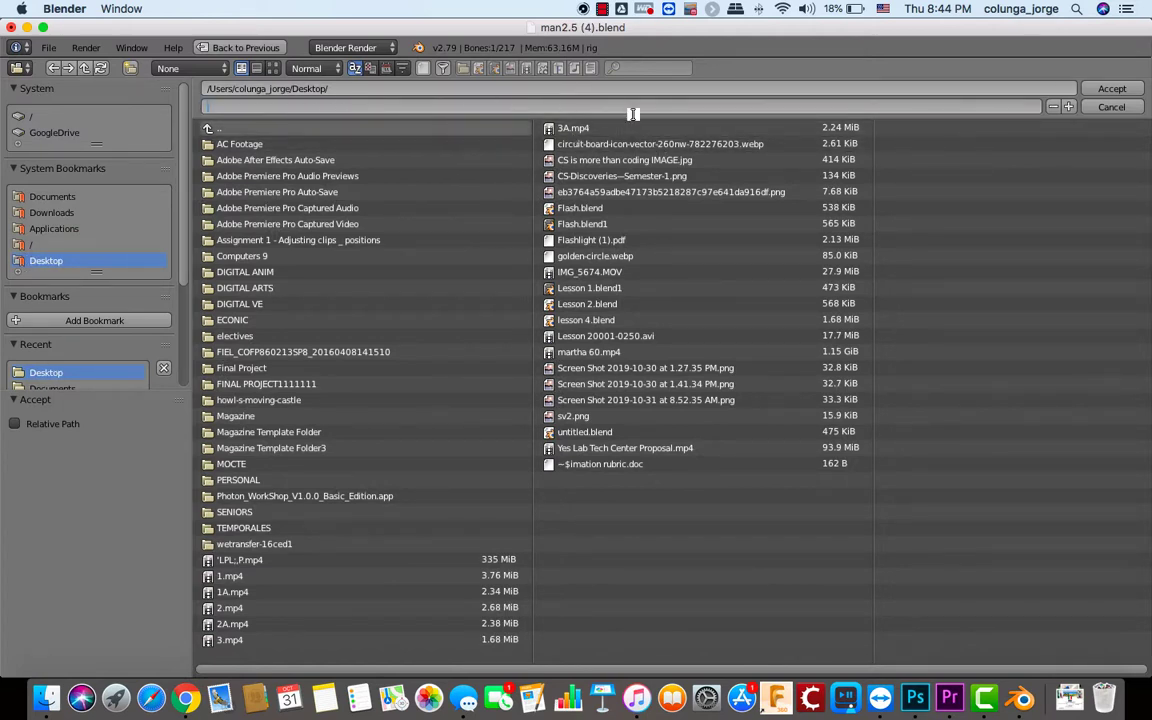
{"action": "type", "text": "L3"}
{"action": "key", "text": "Return"}
{"action": "left_click", "coordinate": [1112, 90]}
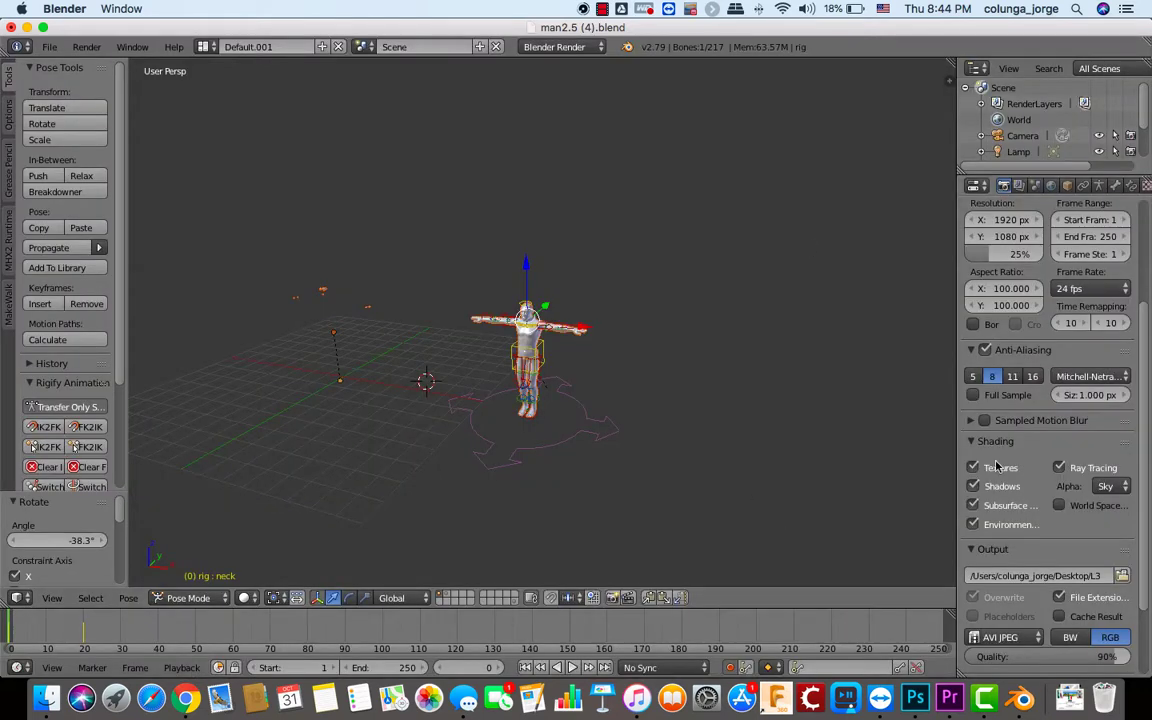
- Render the animation to the L3 movie file and stop the render partway
{"action": "scroll", "coordinate": [1057, 511], "scroll_direction": "down", "scroll_amount": 1}
{"action": "scroll", "coordinate": [1057, 511], "scroll_direction": "up", "scroll_amount": 5}
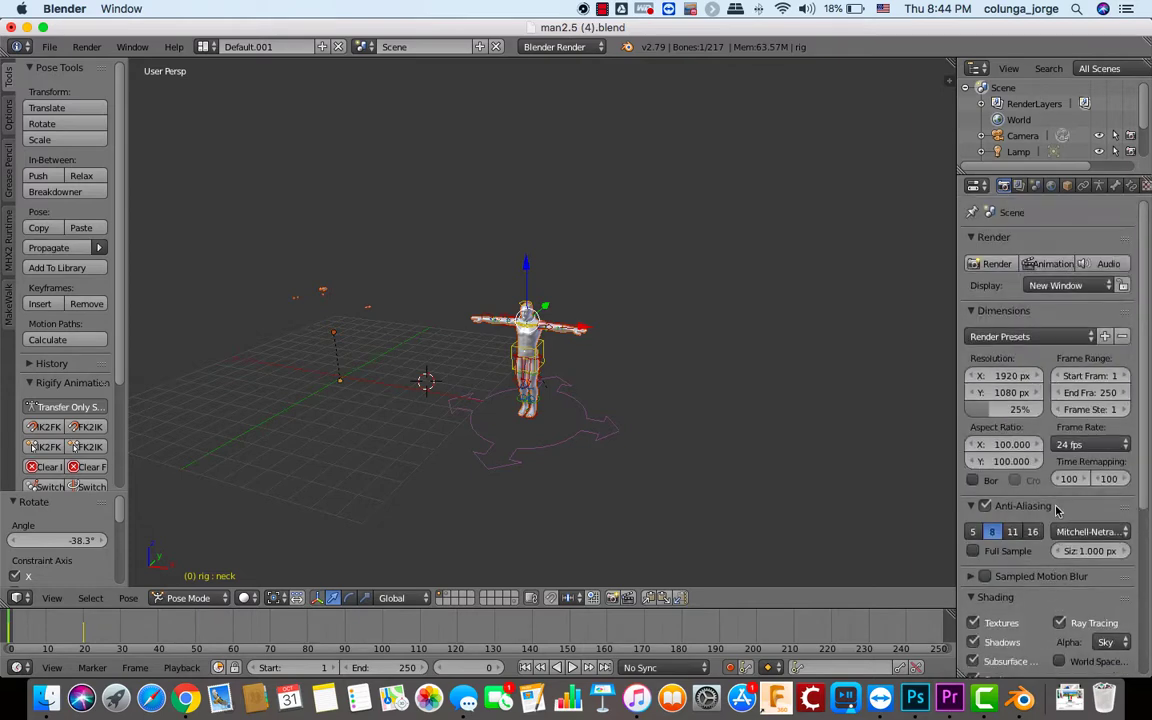
{"action": "left_click", "coordinate": [1052, 264]}
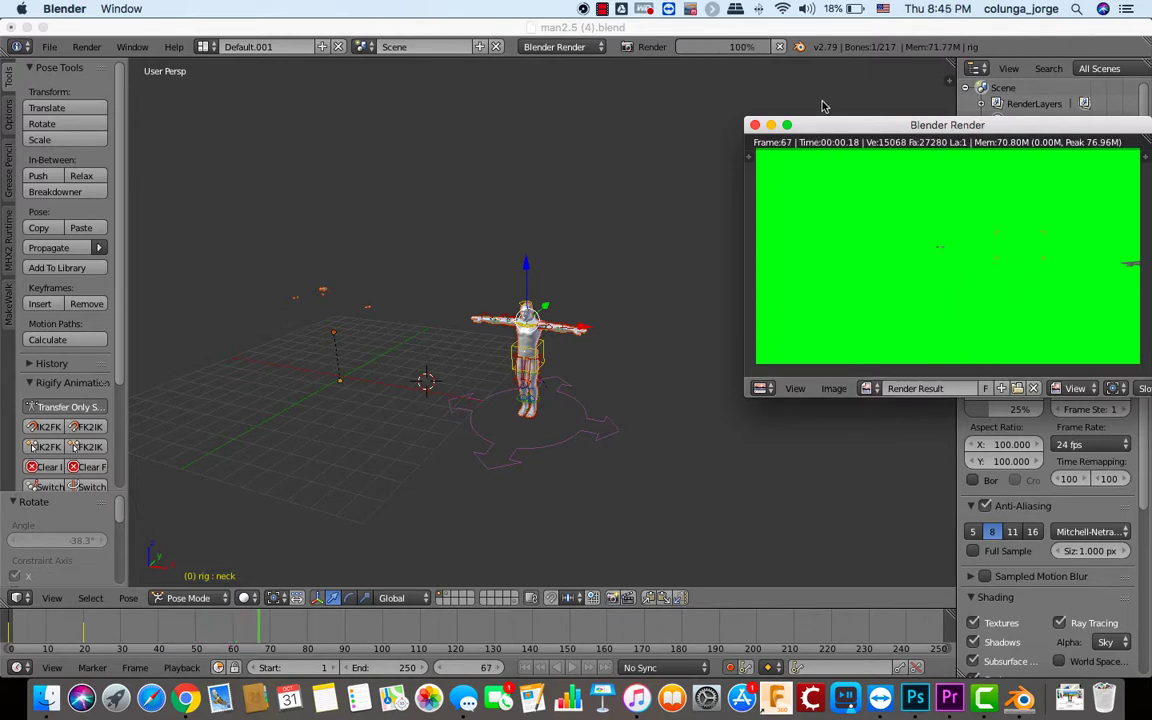
{"action": "left_click", "coordinate": [755, 125]}
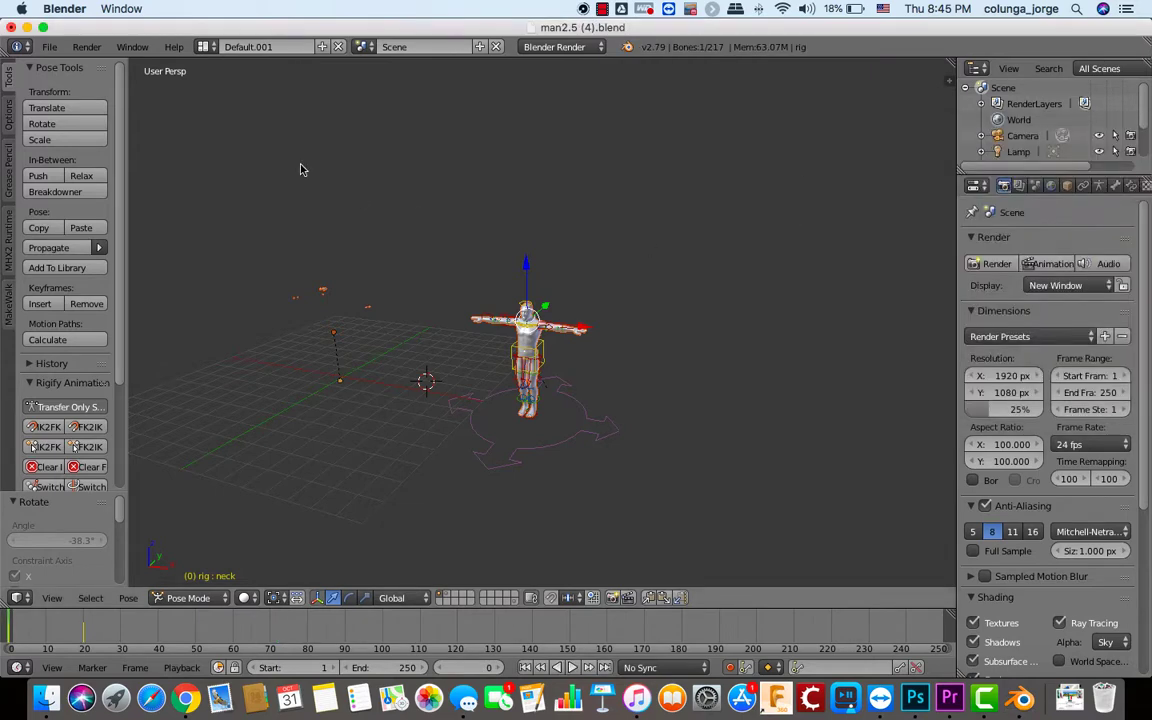
- Clear the Blender windows off the desktop and open the rendered L30001-0250.avi in QuickTime Player
{"action": "left_click", "coordinate": [27, 28]}
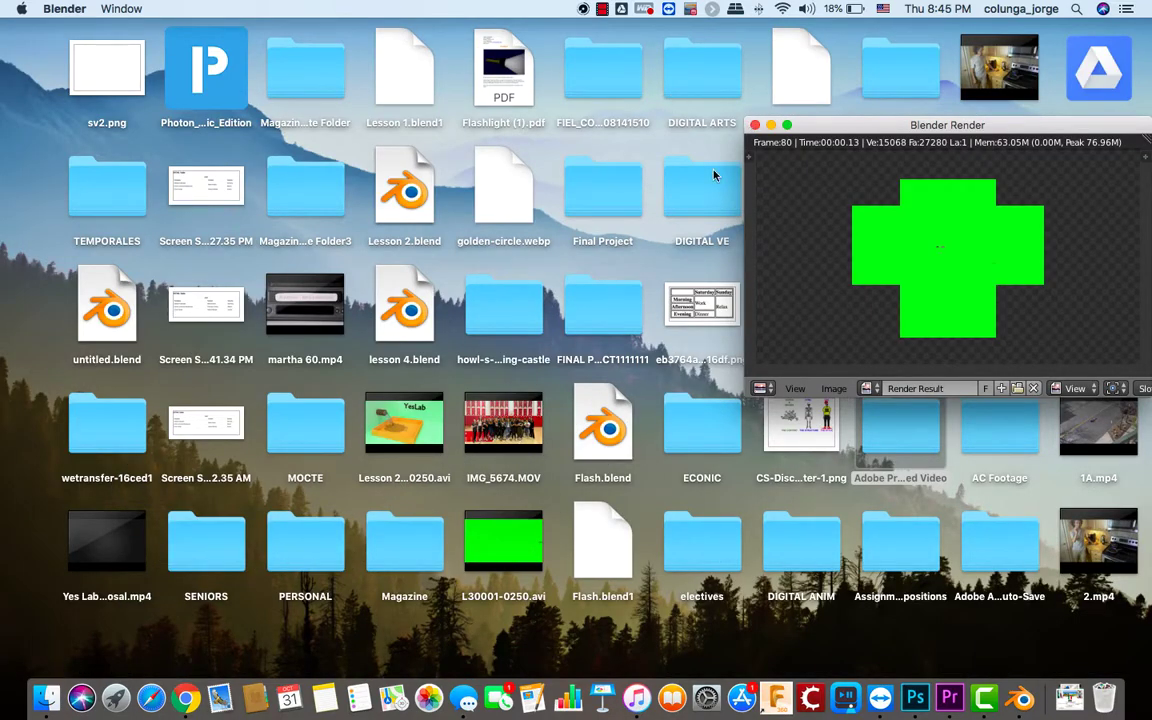
{"action": "left_click", "coordinate": [755, 124]}
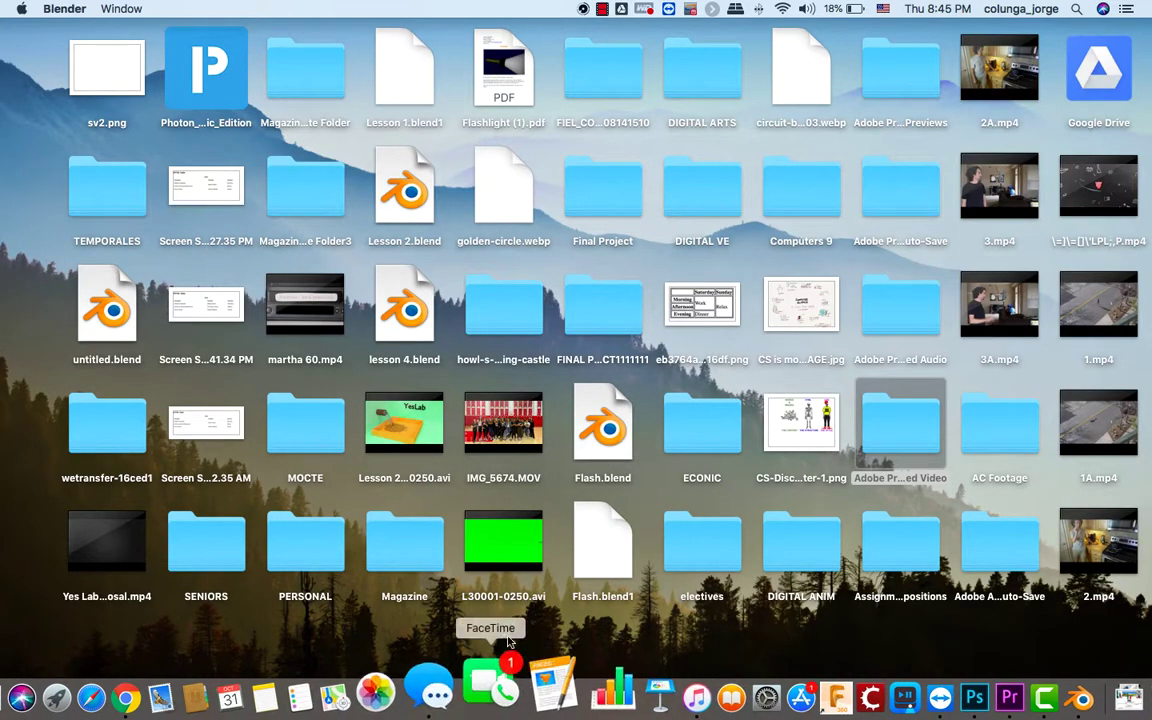
{"action": "left_click", "coordinate": [510, 532]}
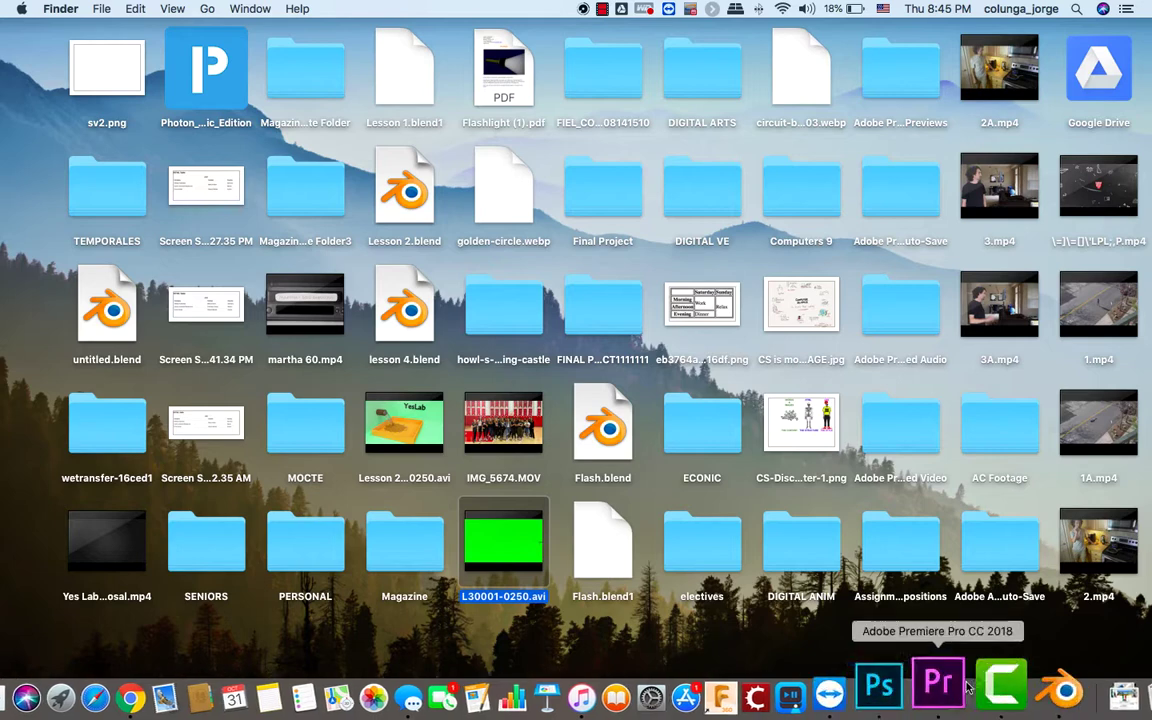
{"action": "double_click", "coordinate": [476, 557]}
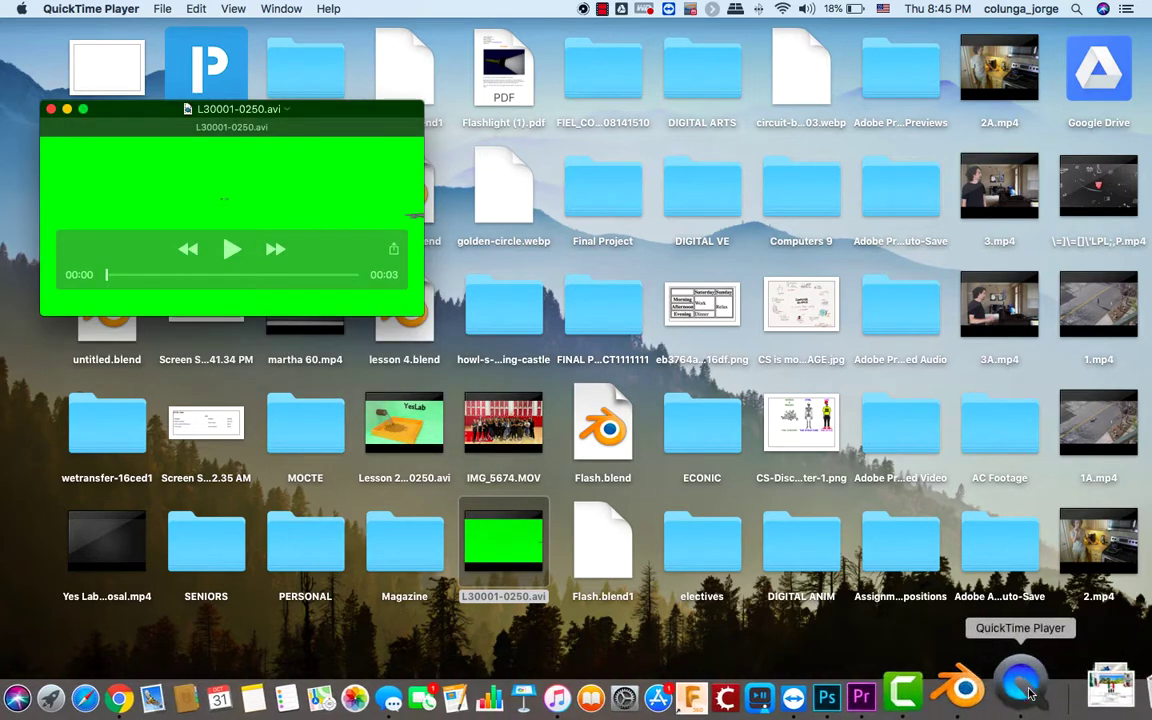
- Export the opened video at 480p to the Desktop under the name 123
{"action": "left_click", "coordinate": [162, 9]}
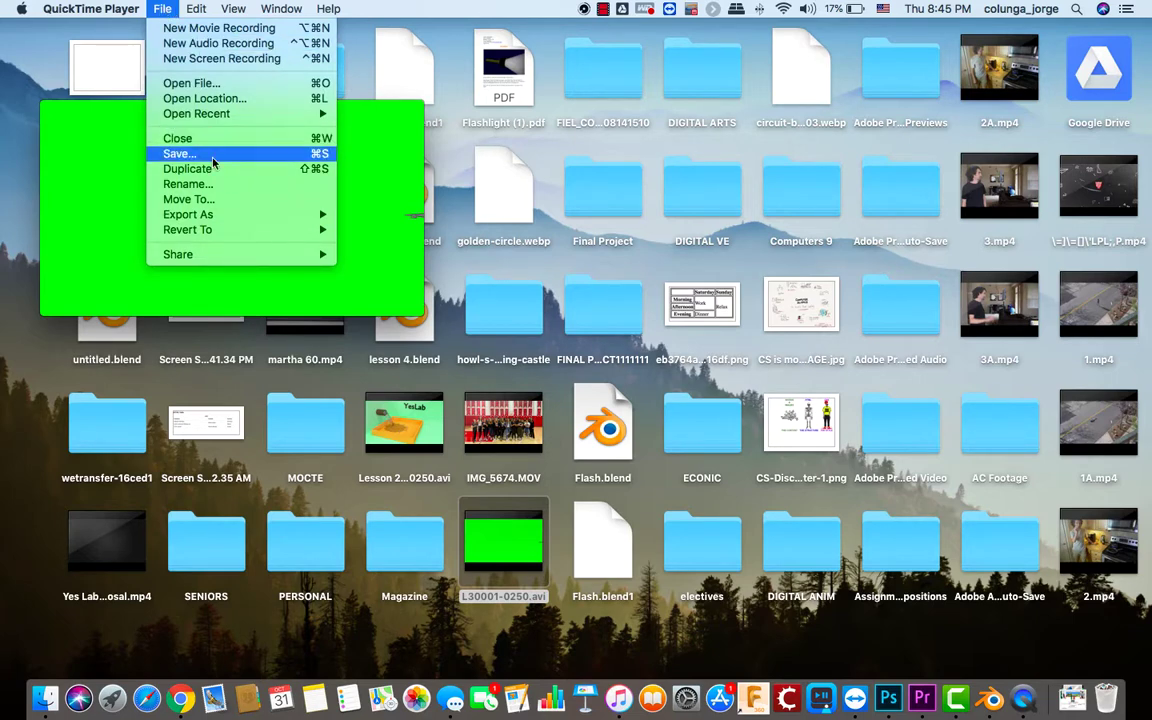
{"action": "mouse_move", "coordinate": [210, 214]}
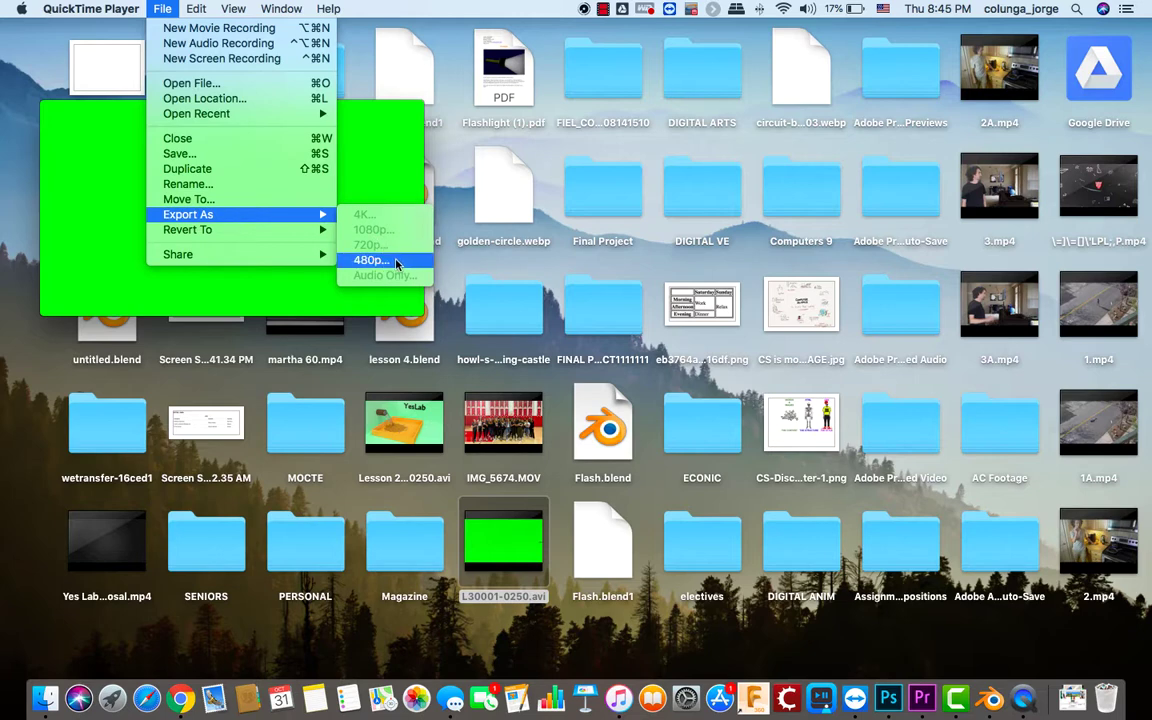
{"action": "left_click", "coordinate": [399, 261]}
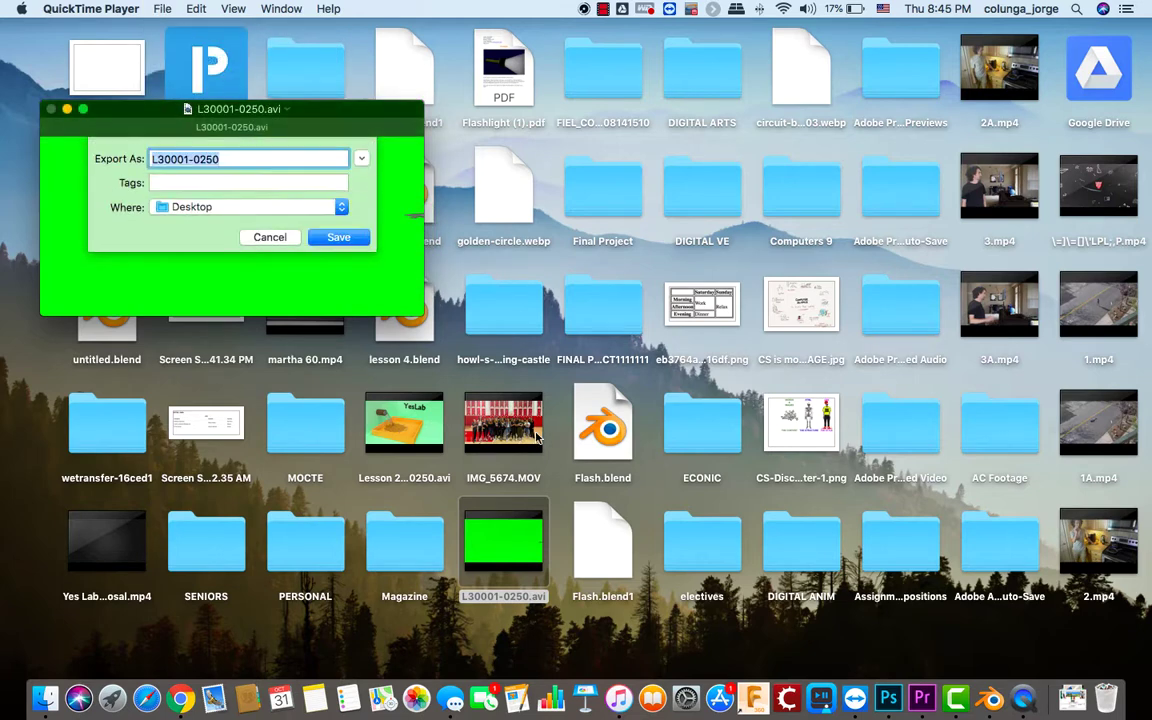
{"action": "left_click", "coordinate": [226, 163]}
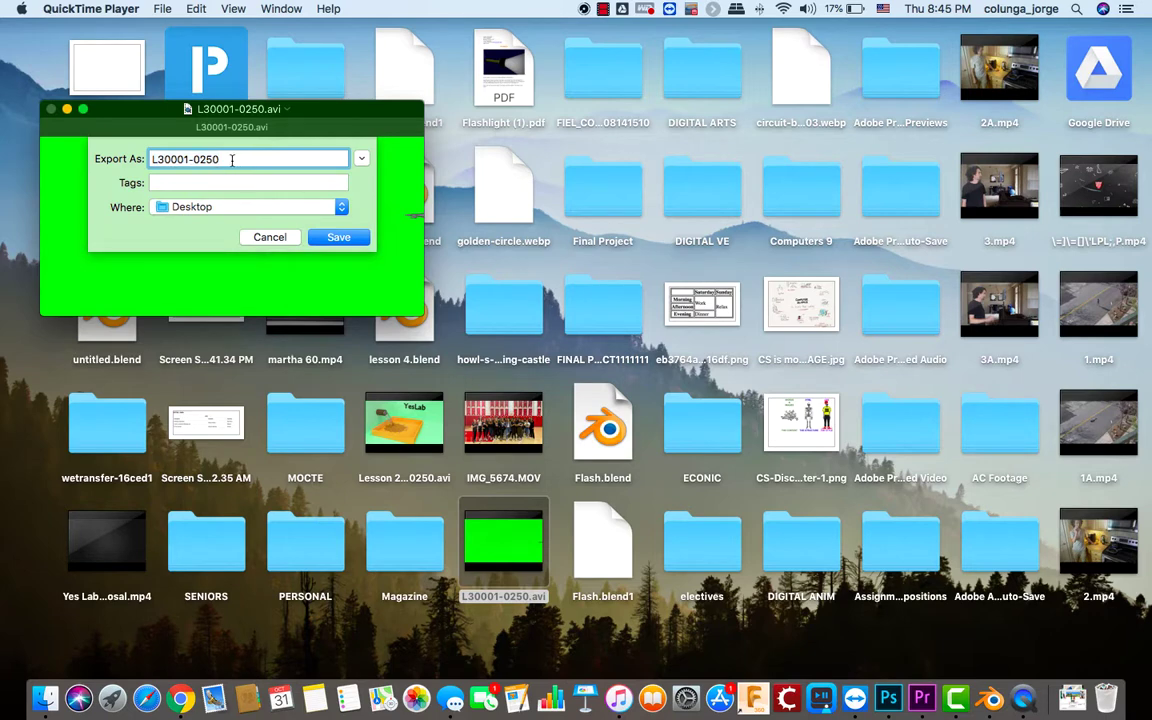
{"action": "left_click_drag", "start_coordinate": [232, 160], "coordinate": [2, 153]}
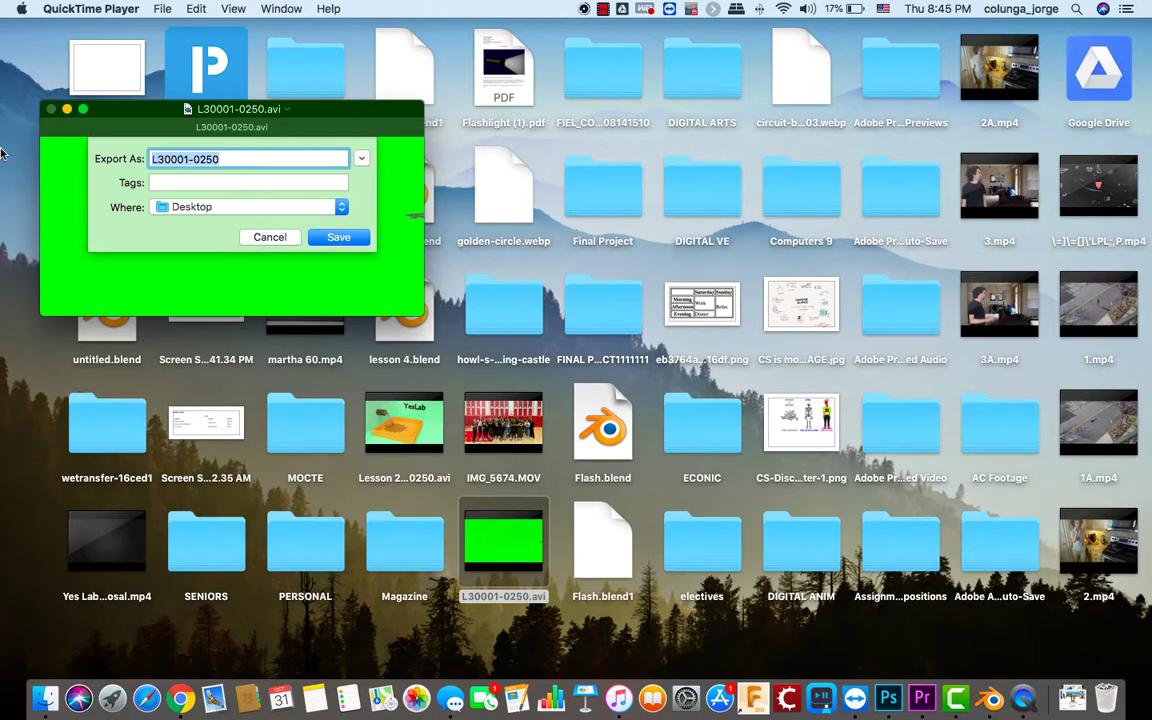
{"action": "type", "text": "12"}
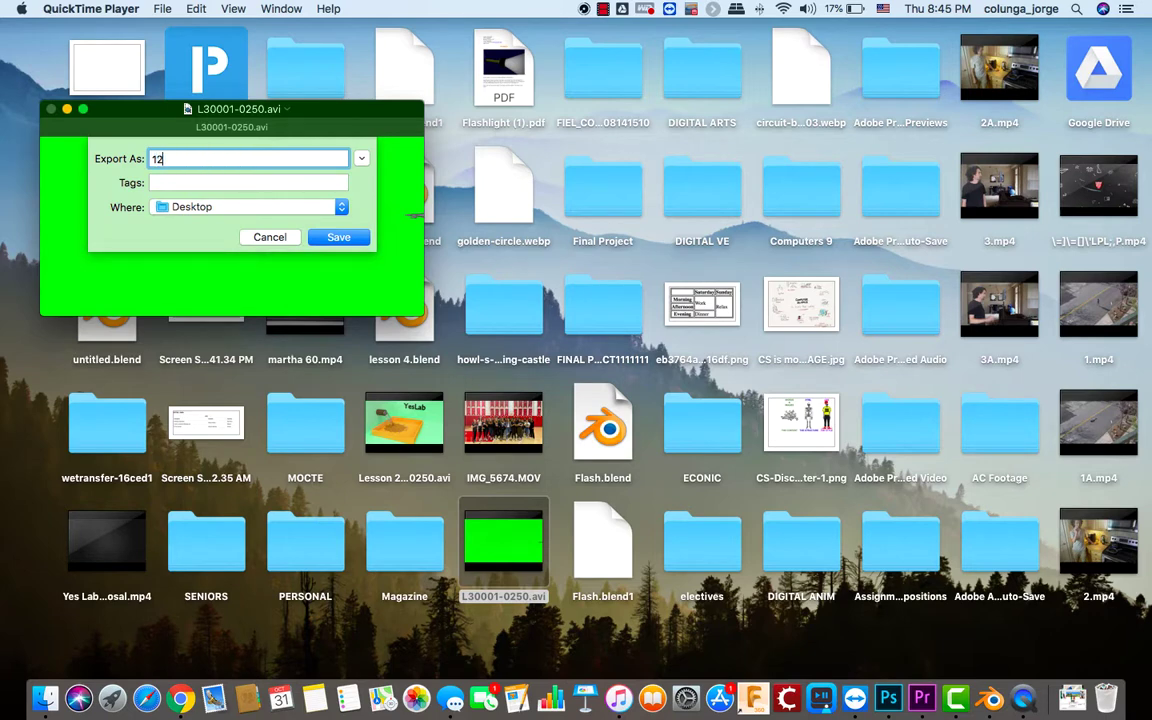
{"action": "type", "text": "3"}
{"action": "left_click", "coordinate": [349, 233]}
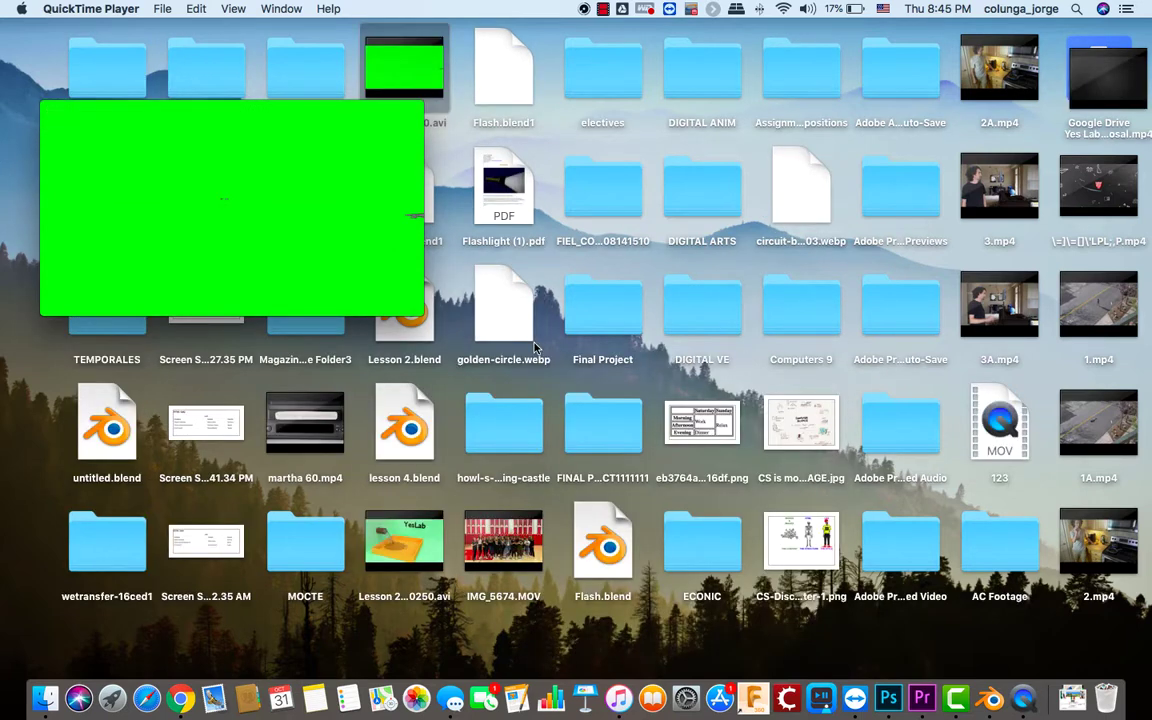
- Select the exported 123 movie on the desktop and switch back to Blender
{"action": "mouse_move", "coordinate": [277, 170]}
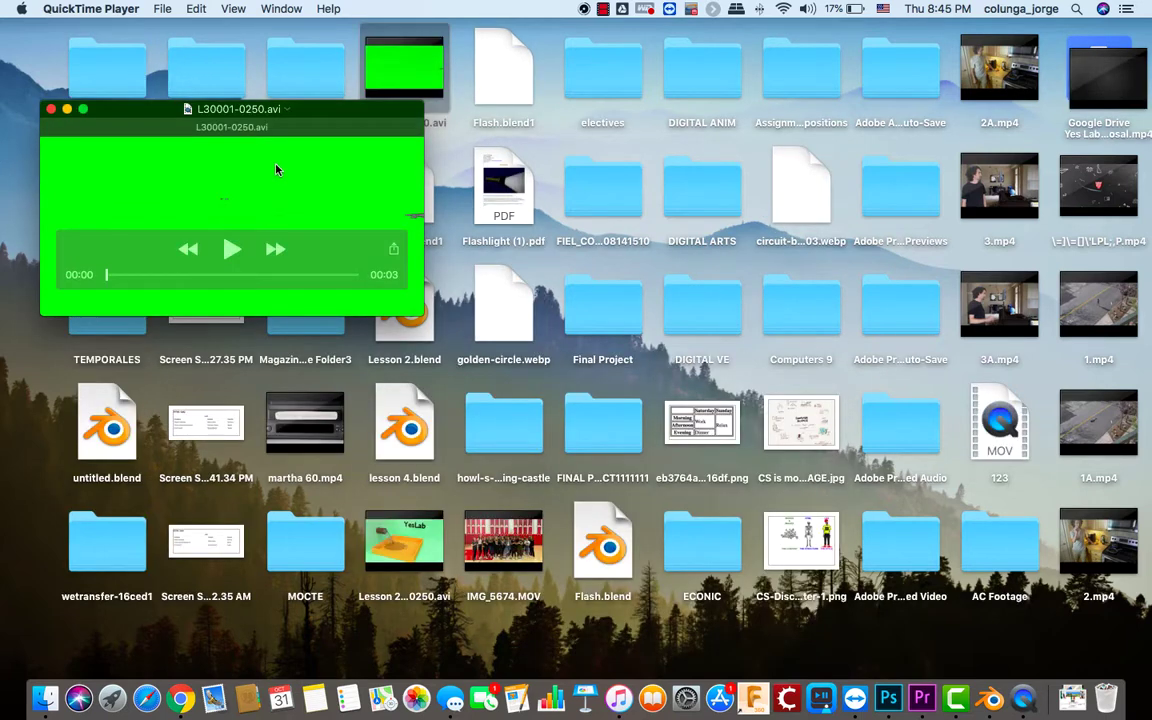
{"action": "left_click", "coordinate": [1003, 428]}
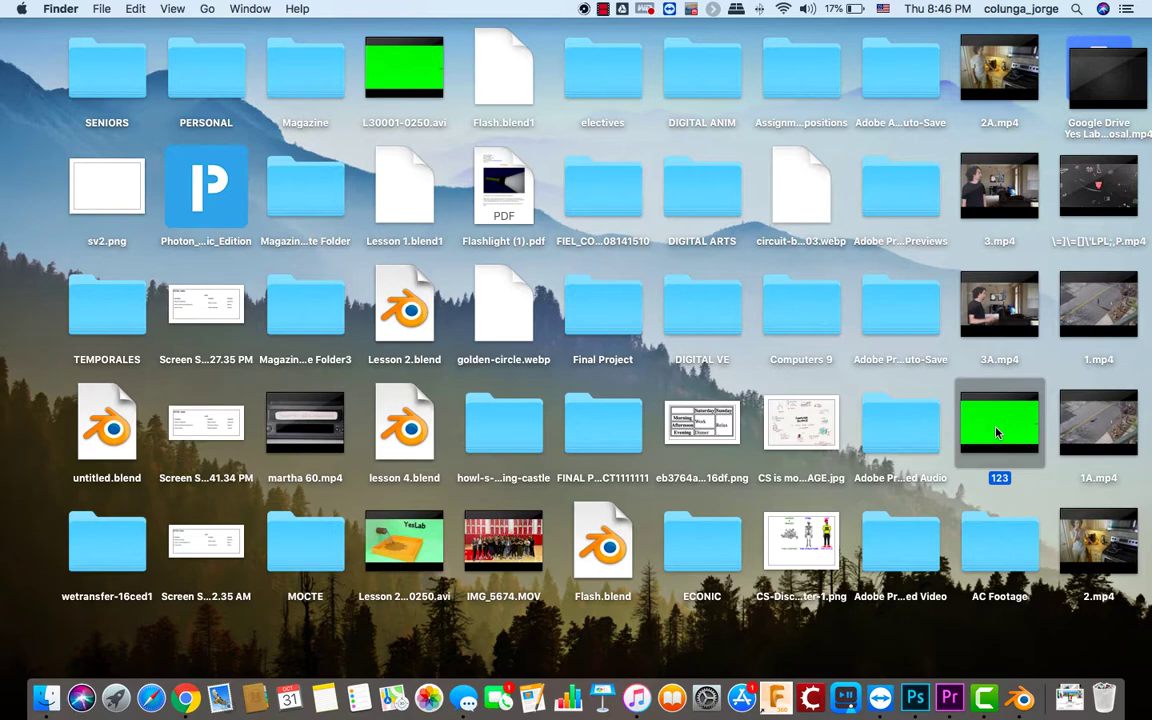
{"action": "left_click", "coordinate": [1020, 698]}
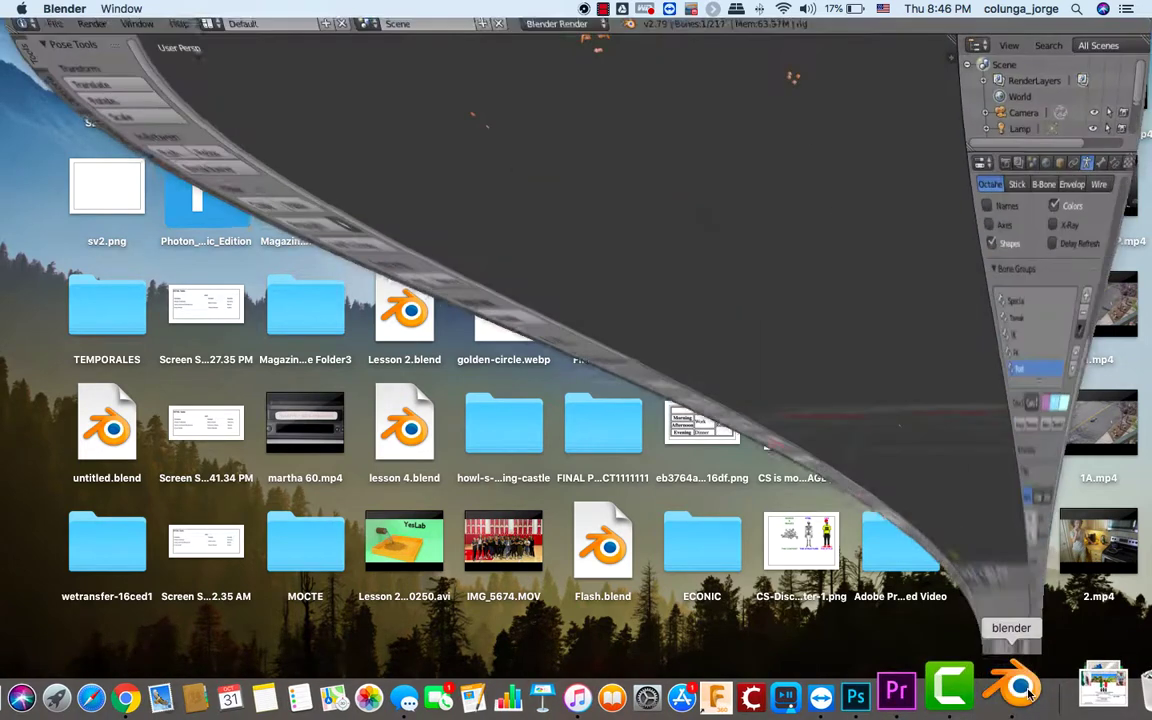